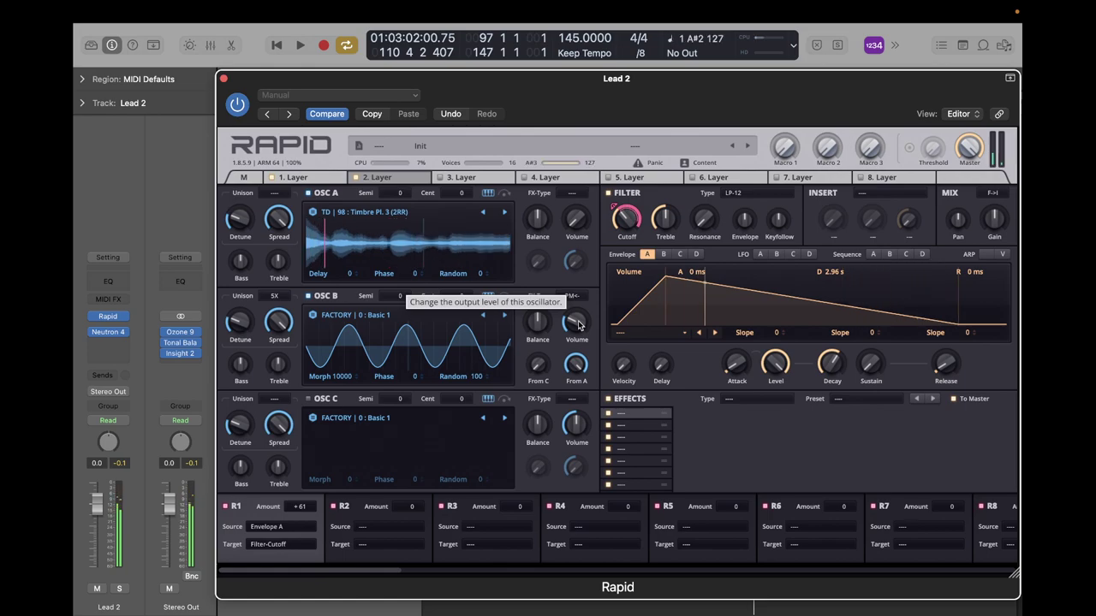
Open up layer 2's filter cutoff and raise OSC B's volume, comparing the sound with the layer off and on.
click(624, 224)
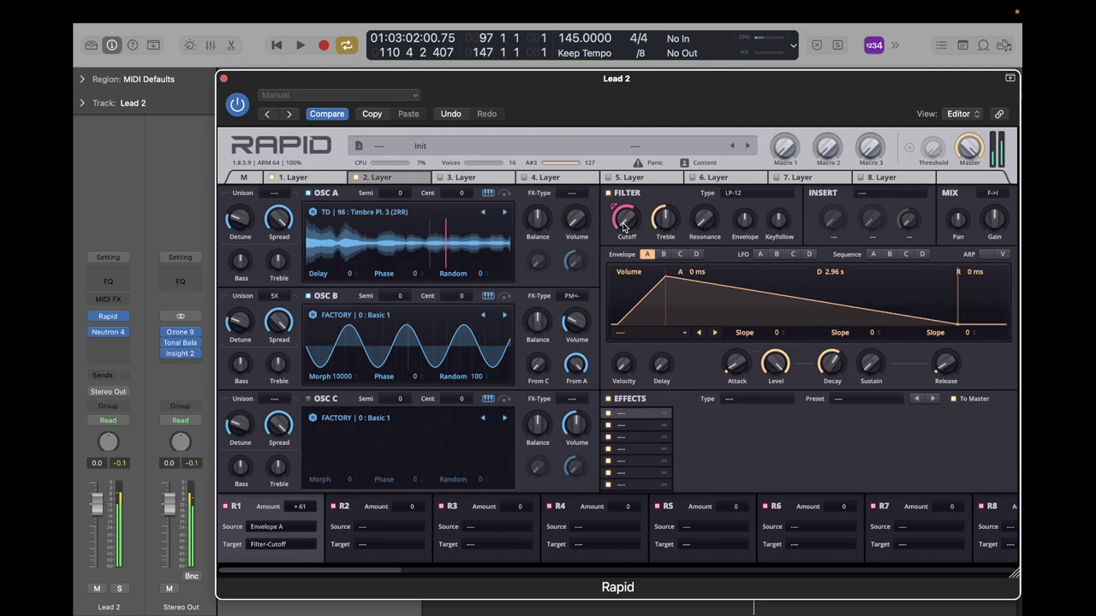
click(356, 178)
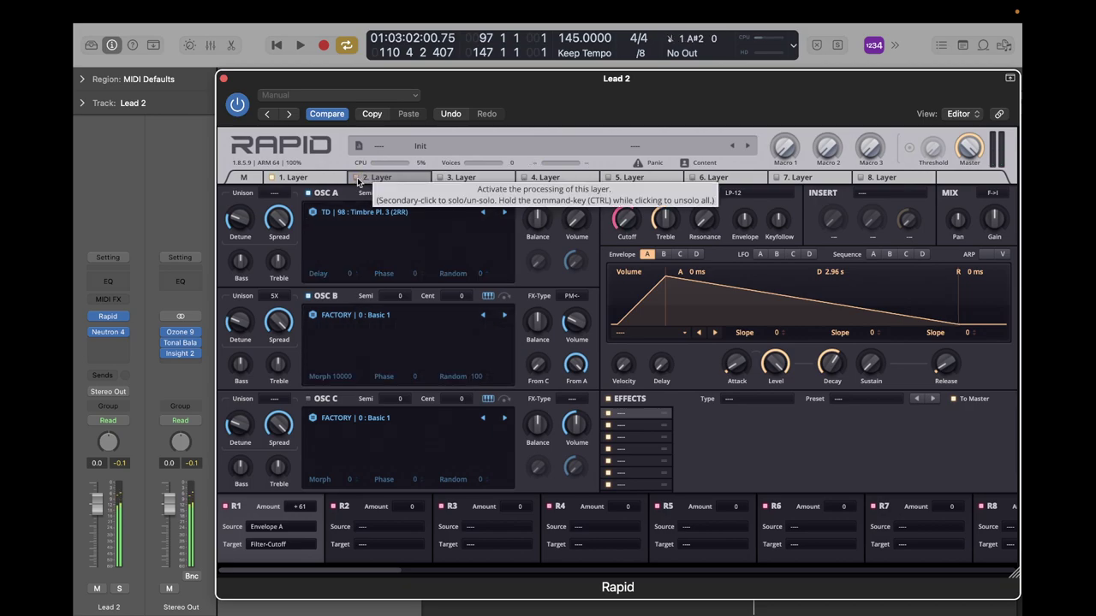
click(356, 178)
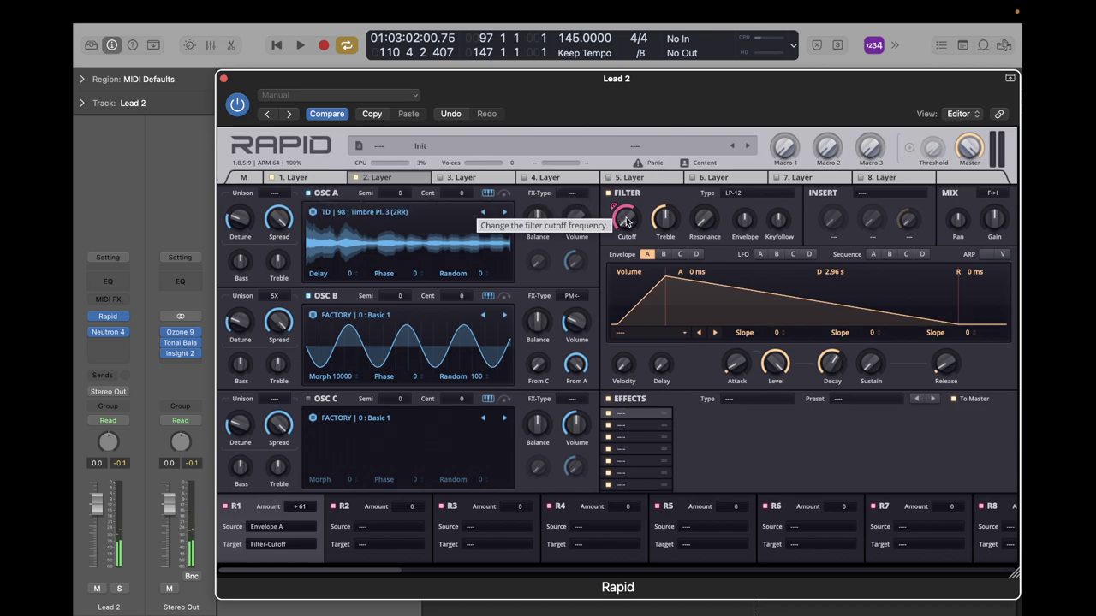
drag(626, 221, 625, 236)
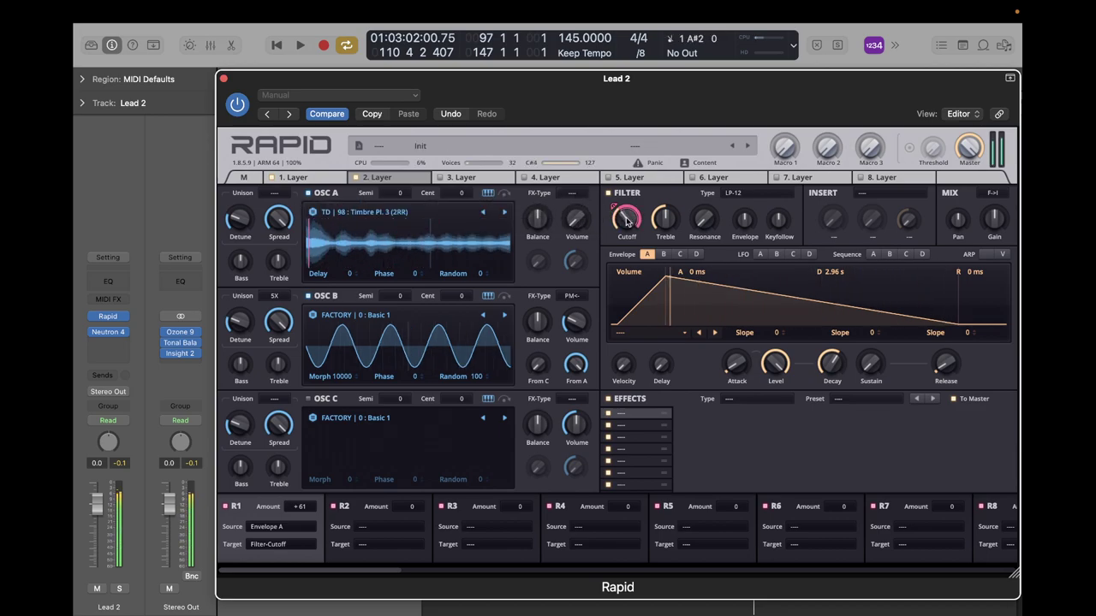
click(577, 323)
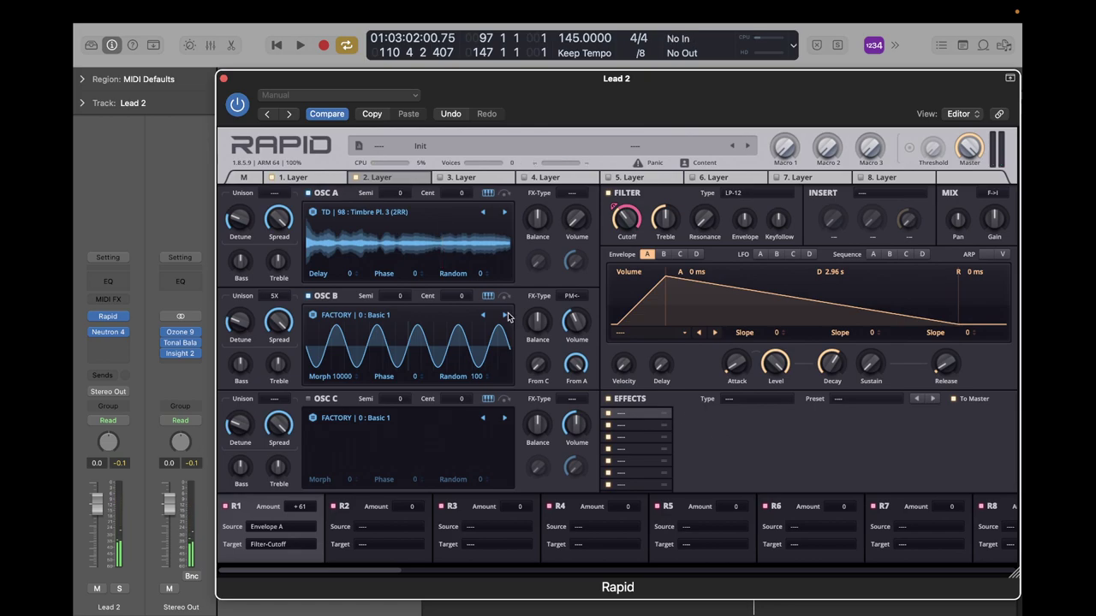
click(224, 79)
mouse_move(115, 333)
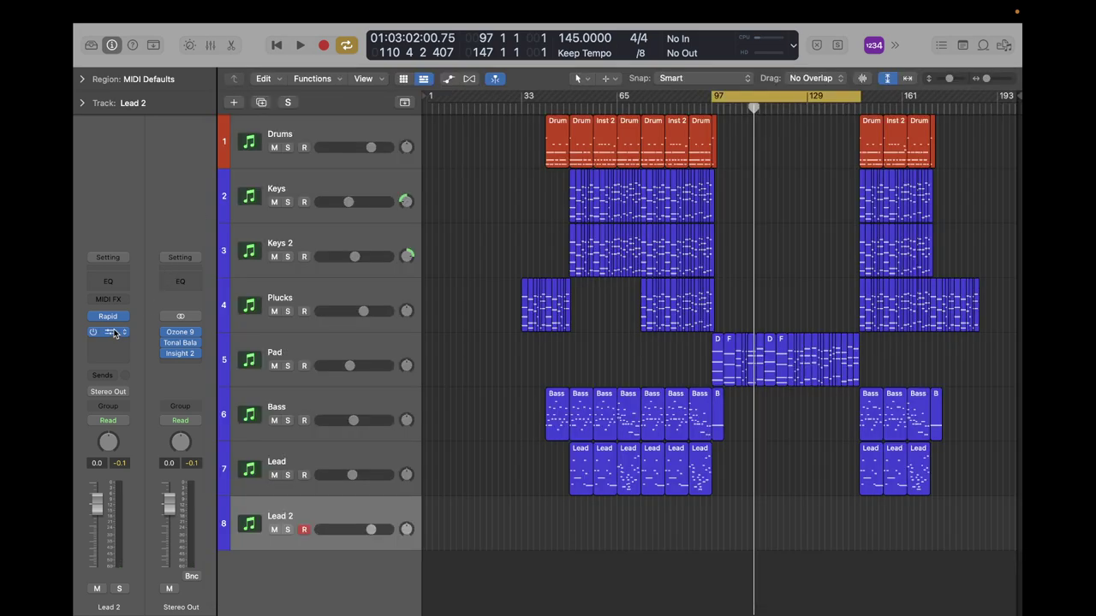
click(110, 330)
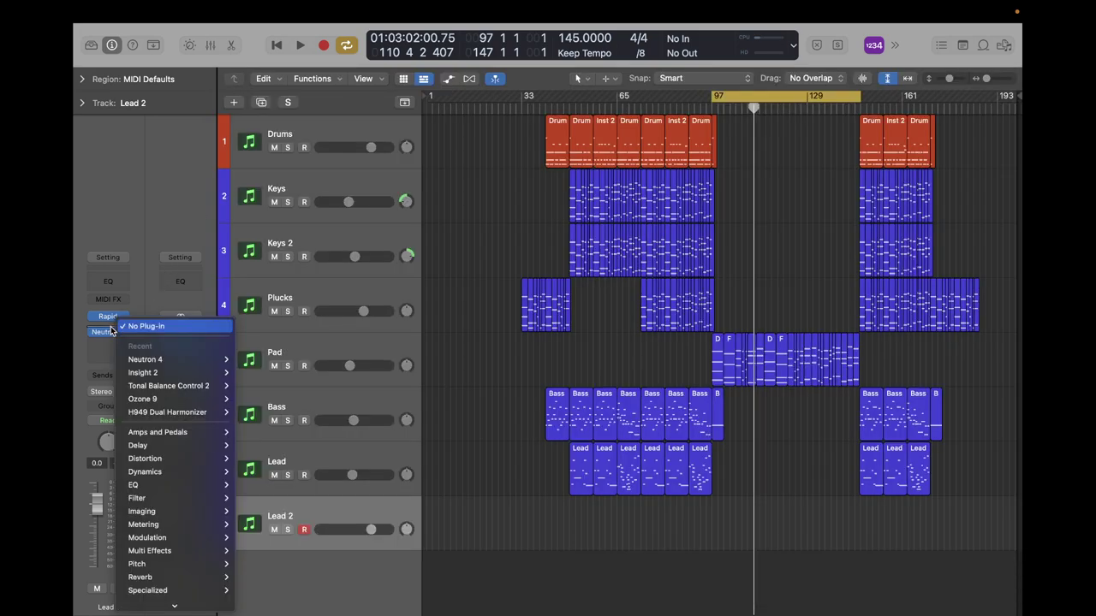
mouse_move(184, 606)
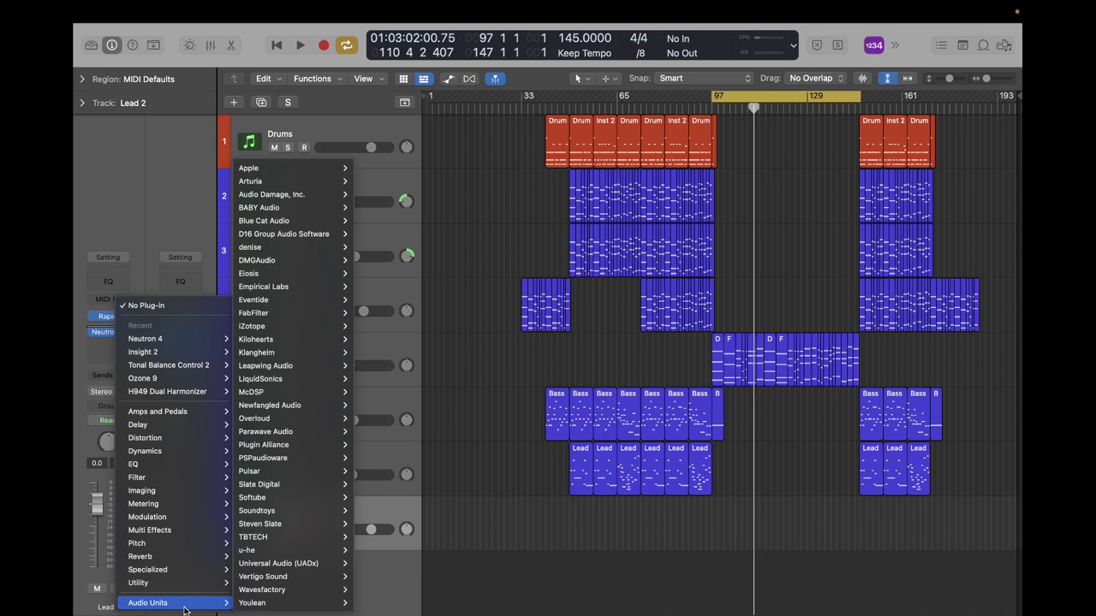
mouse_move(277, 422)
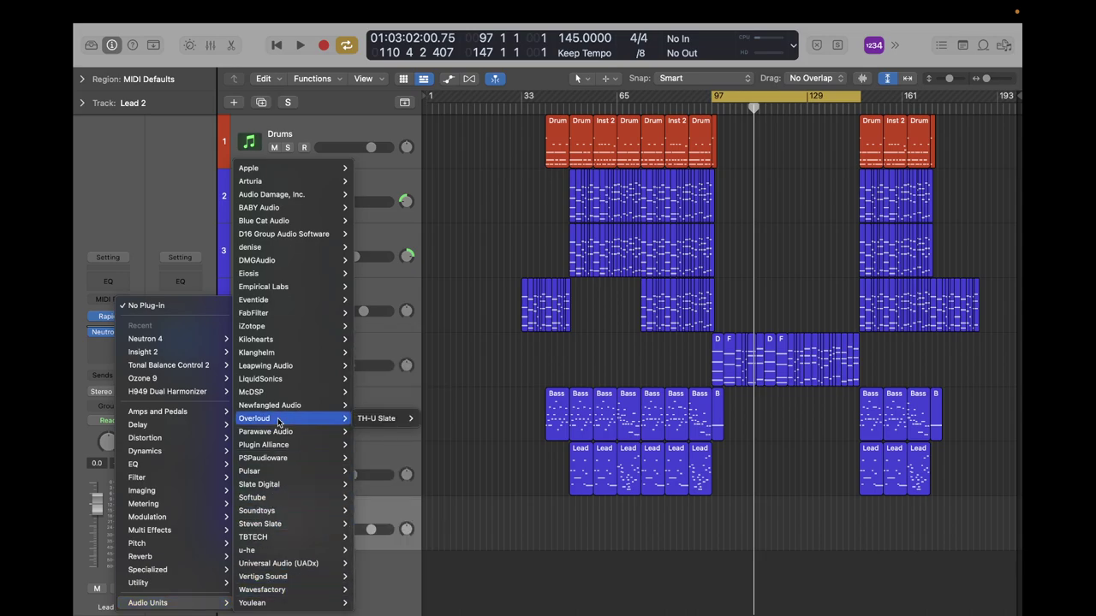
click(524, 603)
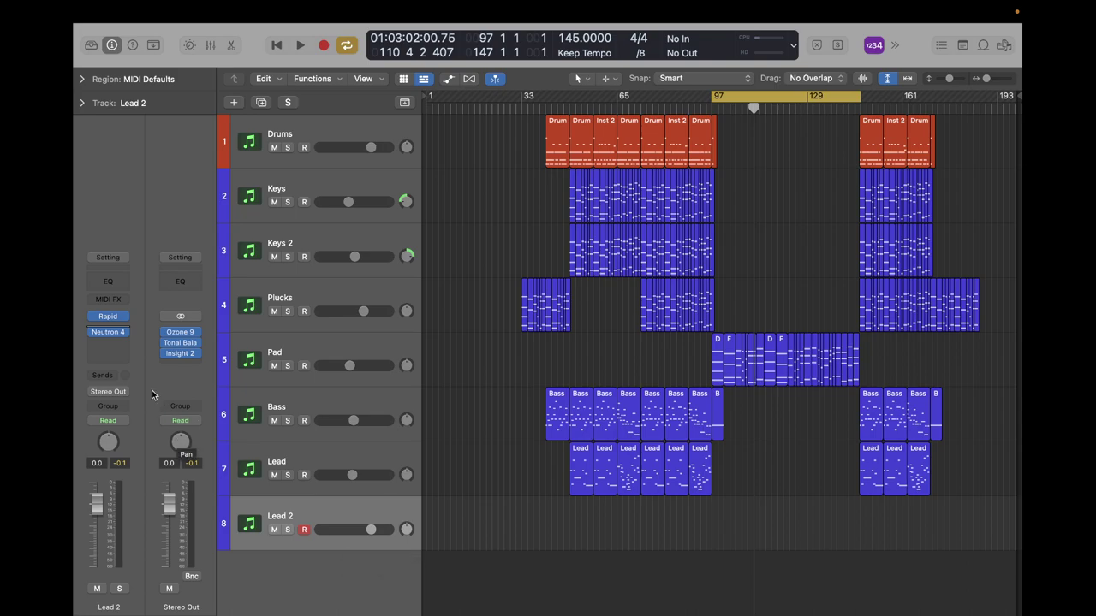
Insert the u-he Satin tape plug-in in stereo before Neutron 4 on the Lead 2 track and show its full window.
click(118, 331)
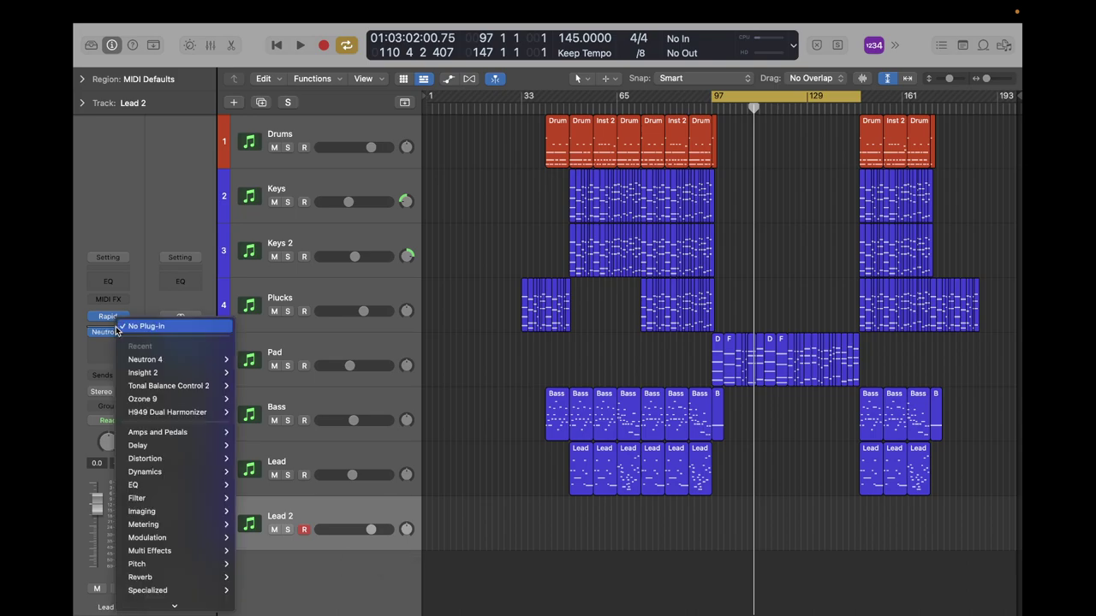
mouse_move(183, 606)
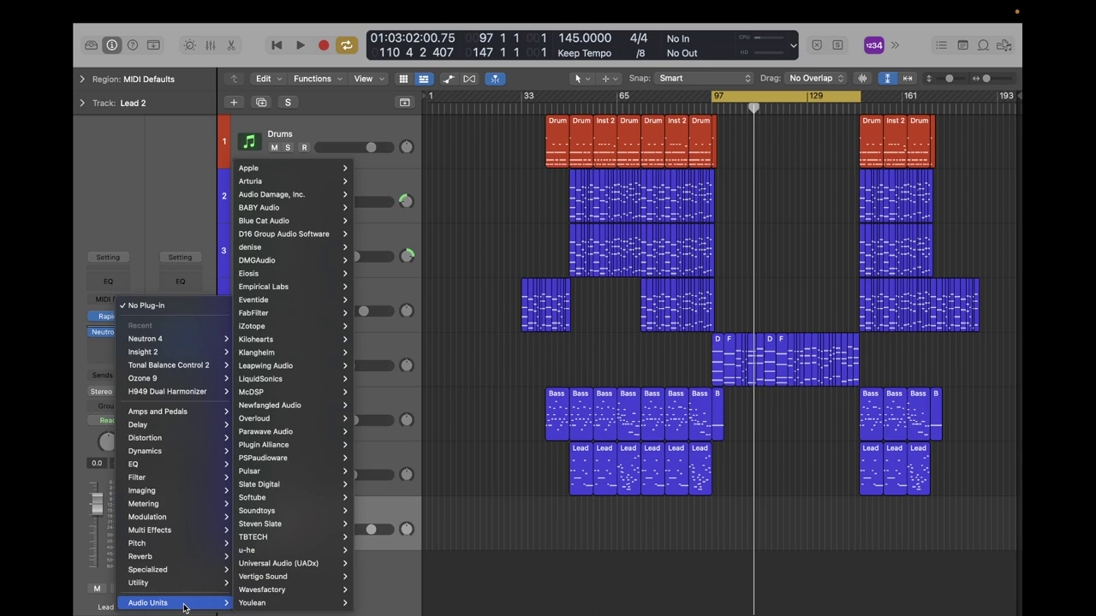
mouse_move(289, 550)
mouse_move(375, 552)
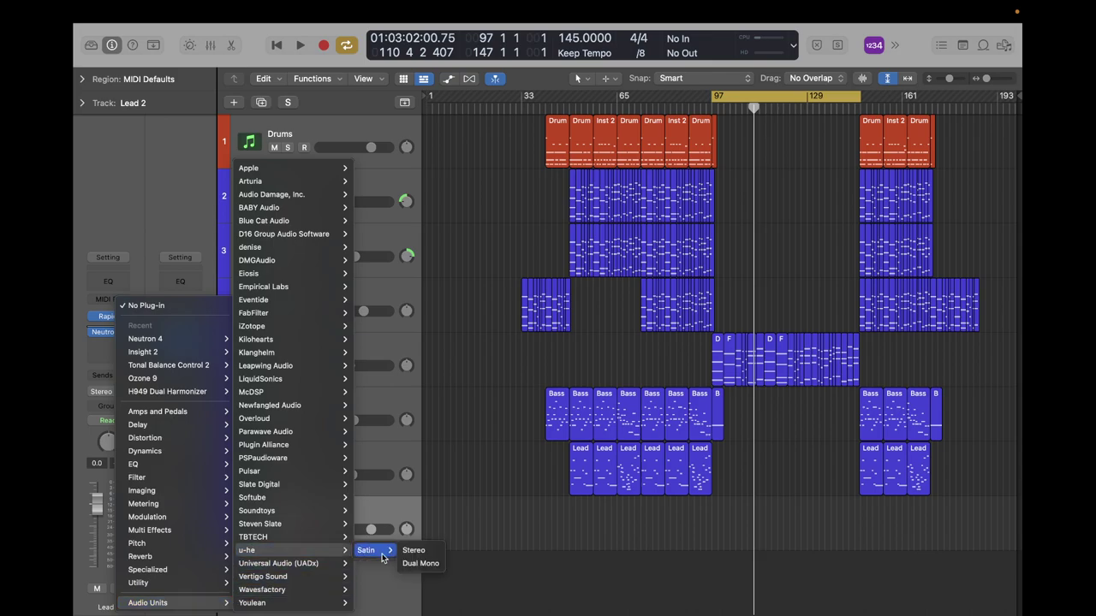
click(427, 554)
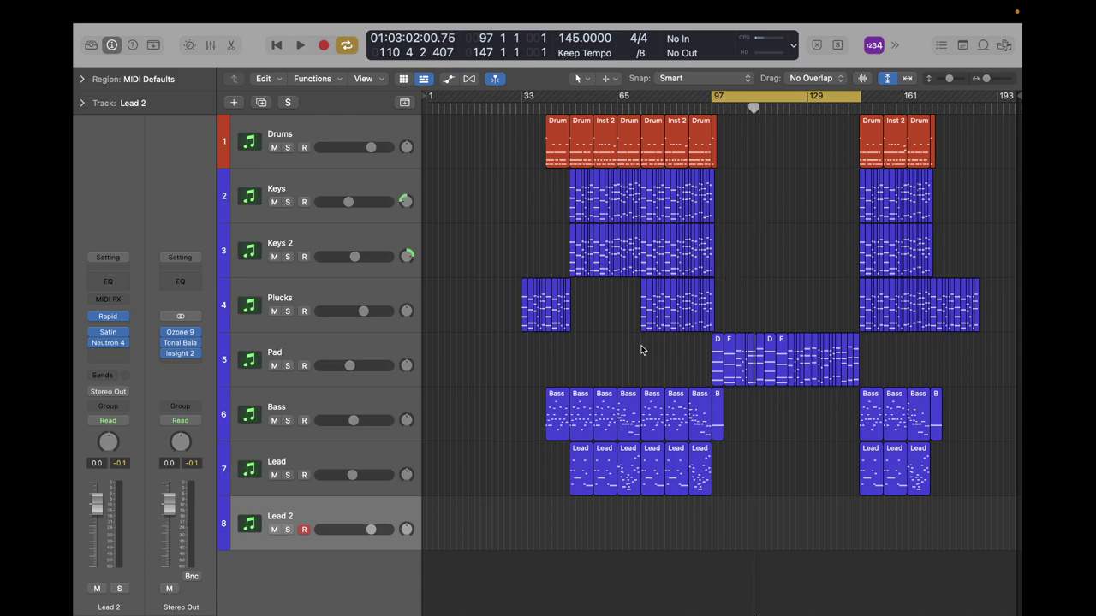
click(109, 336)
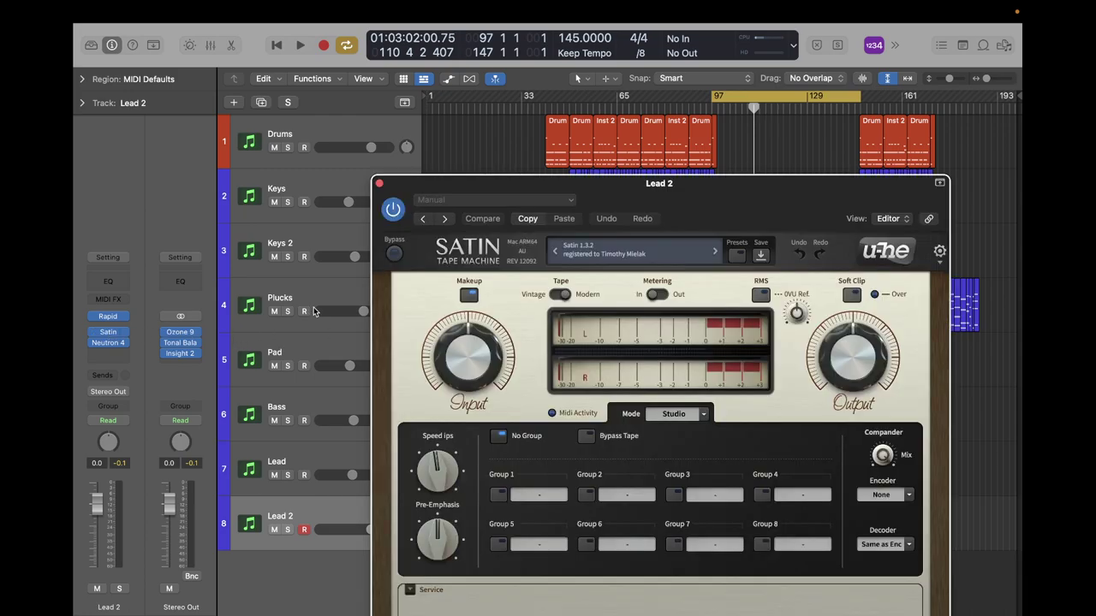
drag(758, 192, 694, 77)
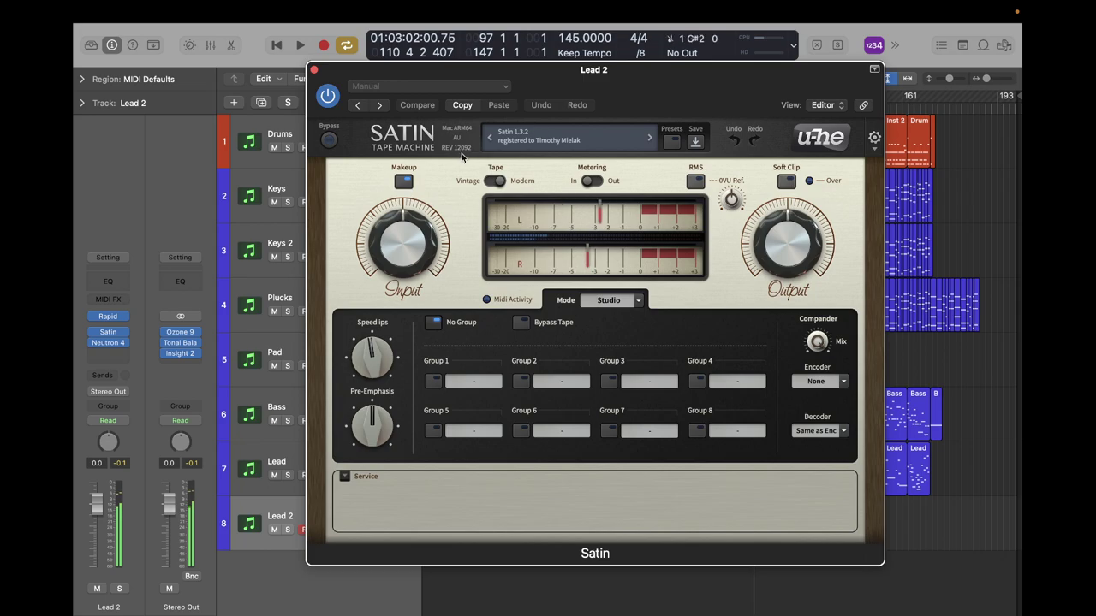
Audition Satin's input gain at -20.0 dB and at maximum, and bring it back to about -0.20 dB.
drag(405, 246, 405, 291)
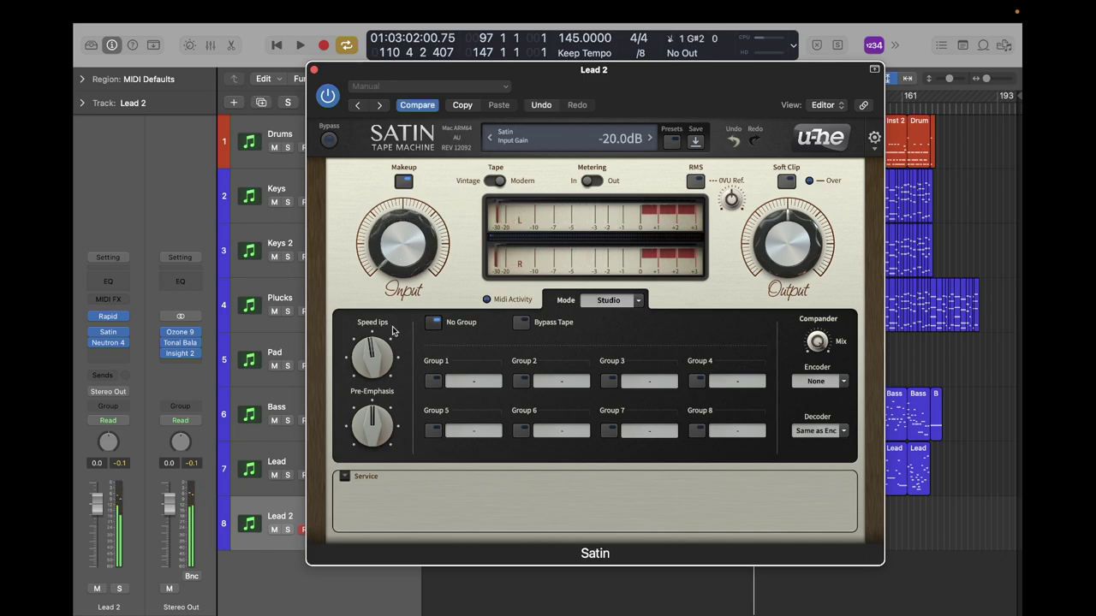
drag(402, 247, 402, 250)
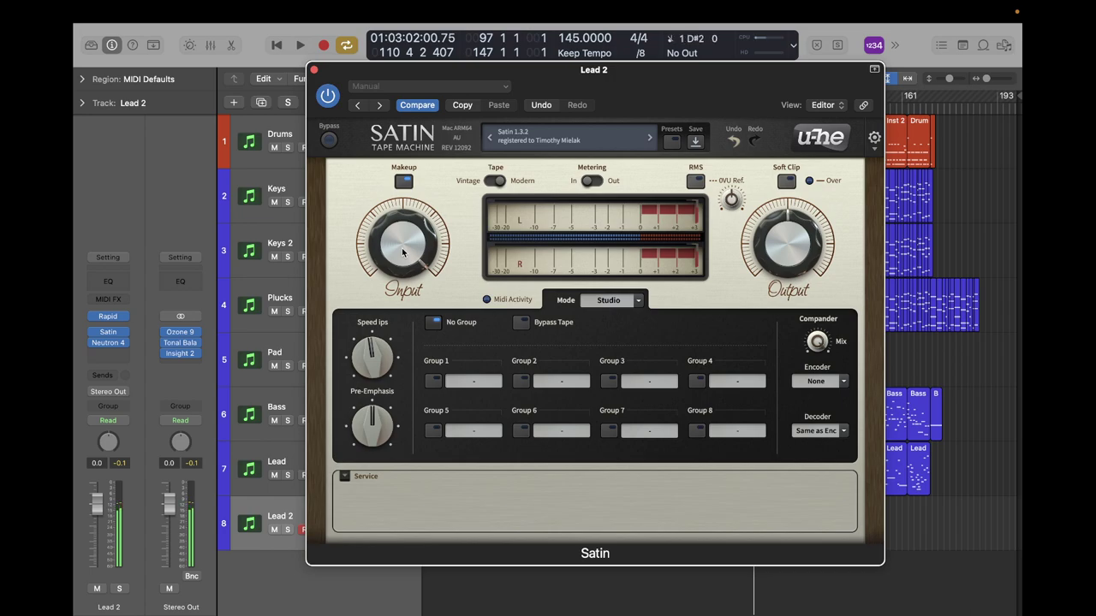
drag(402, 251, 404, 315)
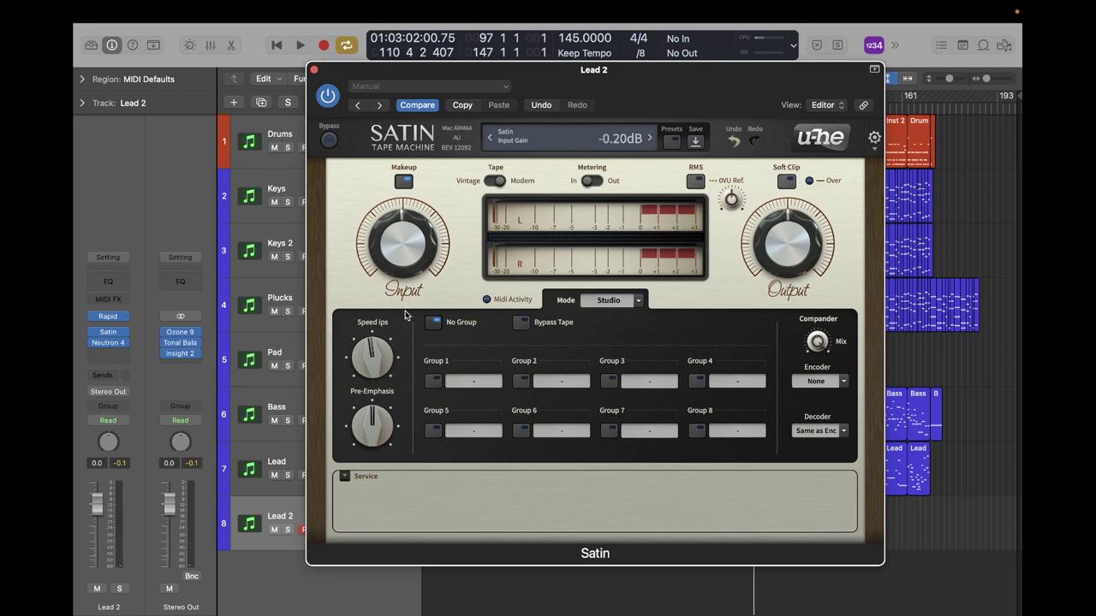
Turn off Satin's makeup and raise the input gain moderately, comparing the result with the plug-in off and on.
click(404, 182)
mouse_move(414, 248)
mouse_down()
mouse_move(414, 200)
mouse_move(411, 231)
mouse_up()
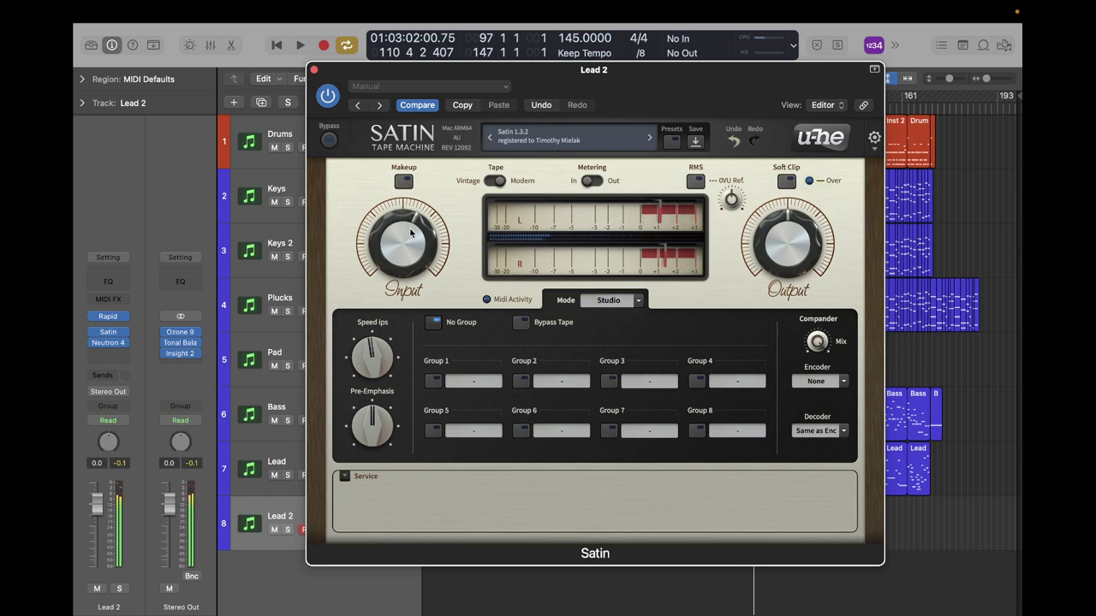
click(330, 98)
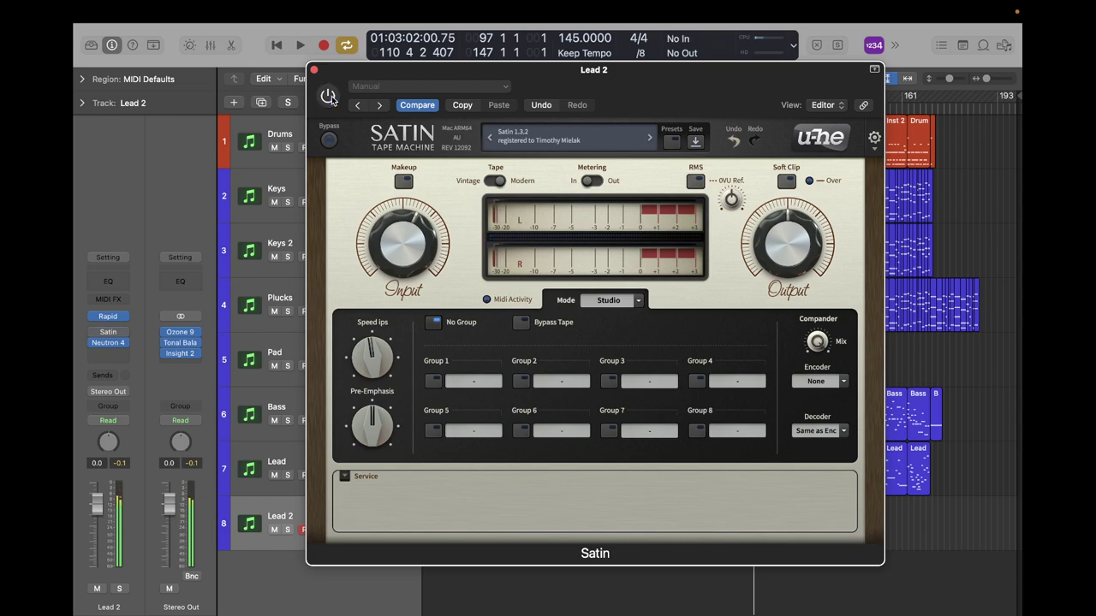
click(329, 97)
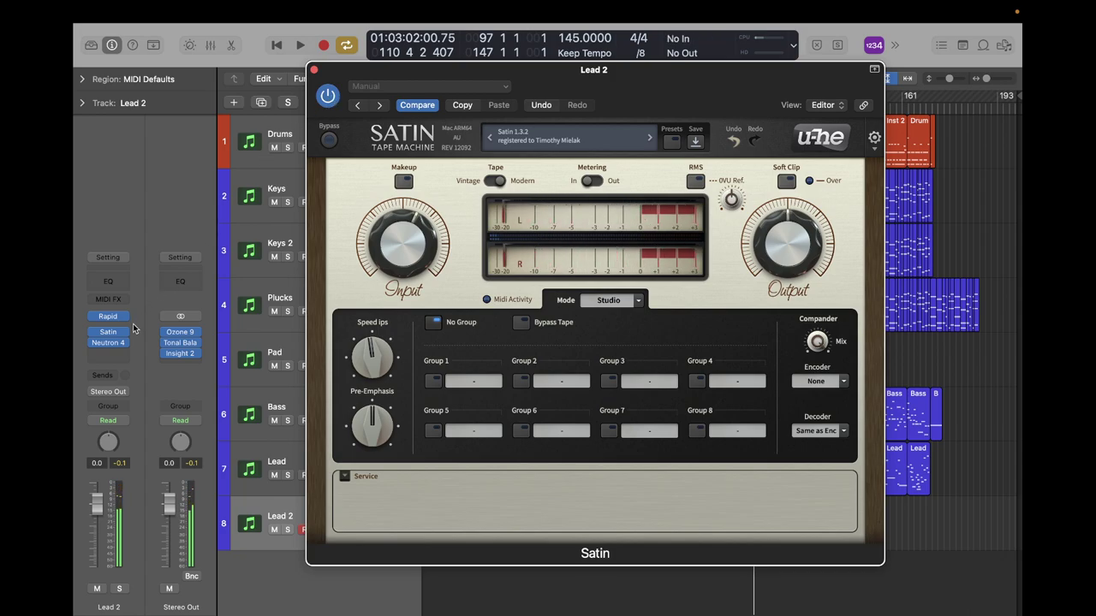
Check Neutron 4 briefly and insert Kirchhoff EQ between Satin and Neutron 4 on the Lead 2 track.
click(108, 342)
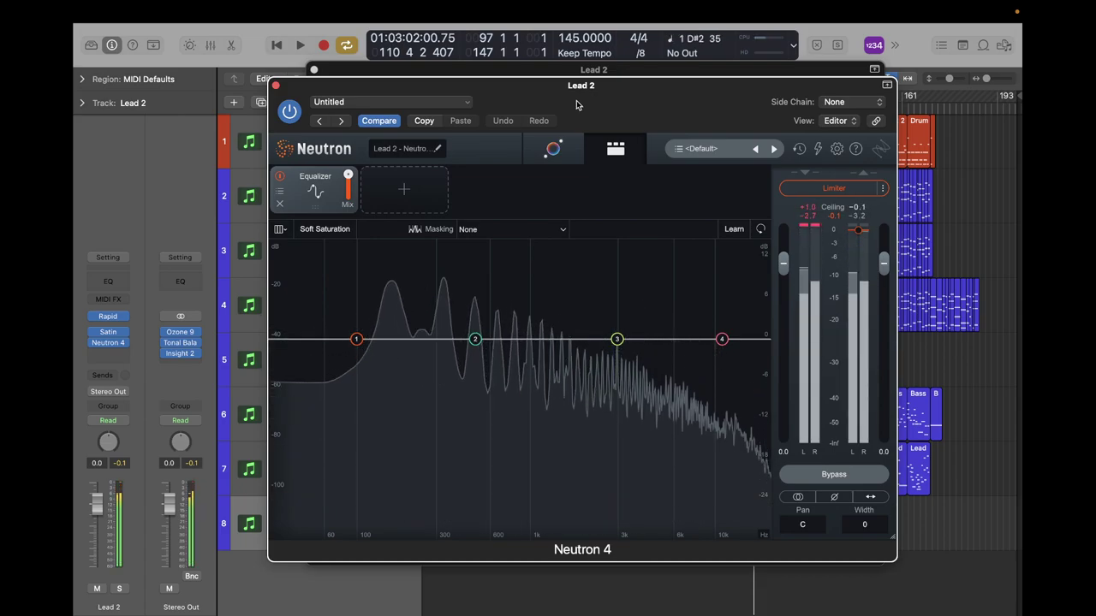
click(276, 86)
mouse_move(111, 336)
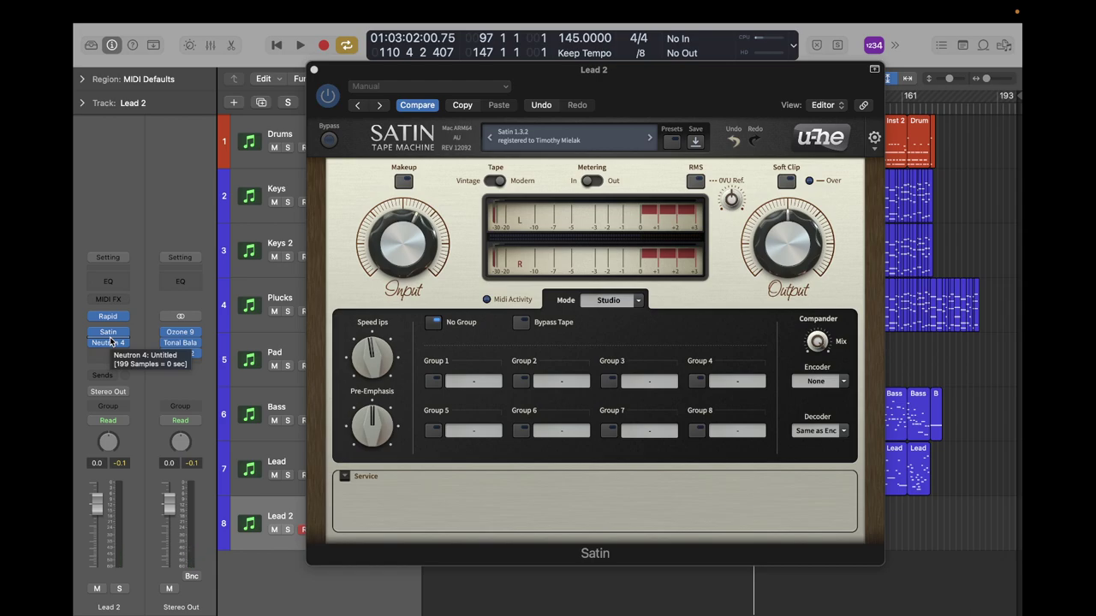
click(111, 341)
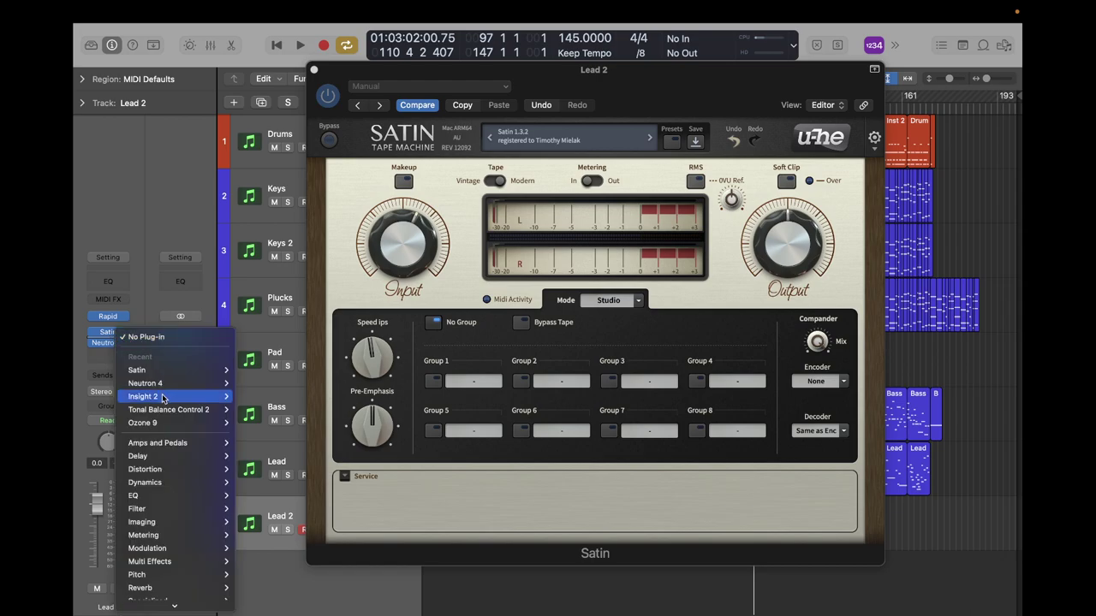
mouse_move(183, 604)
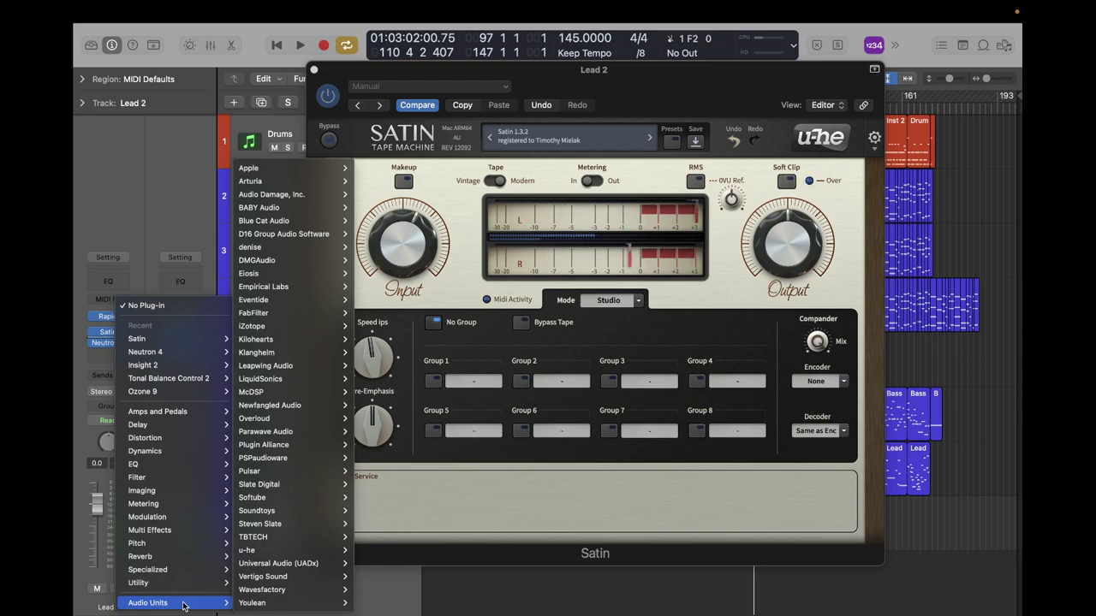
click(394, 544)
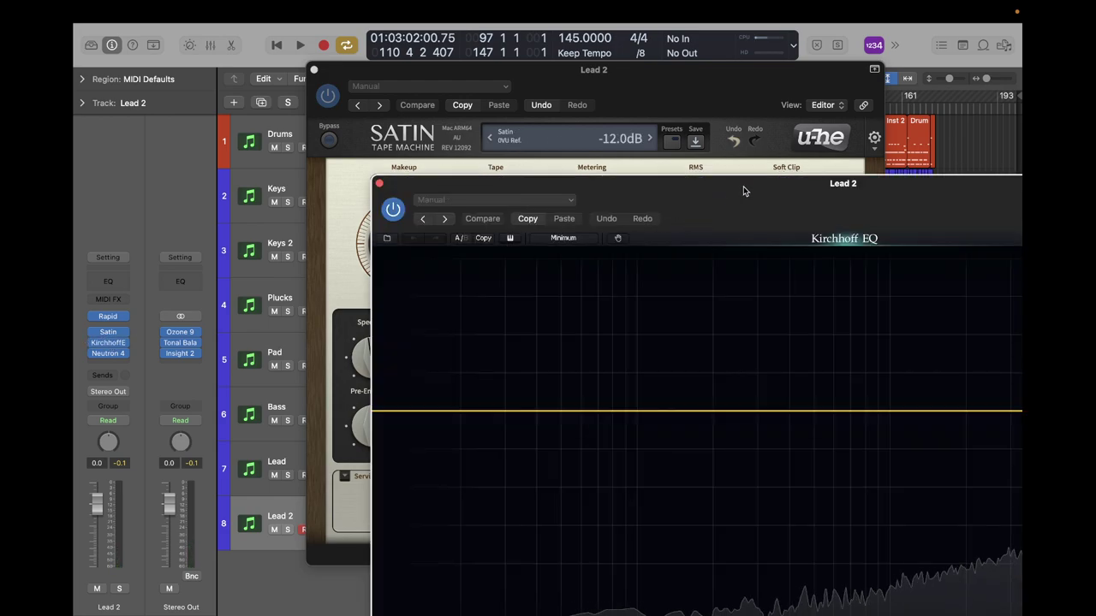
drag(743, 185, 453, 68)
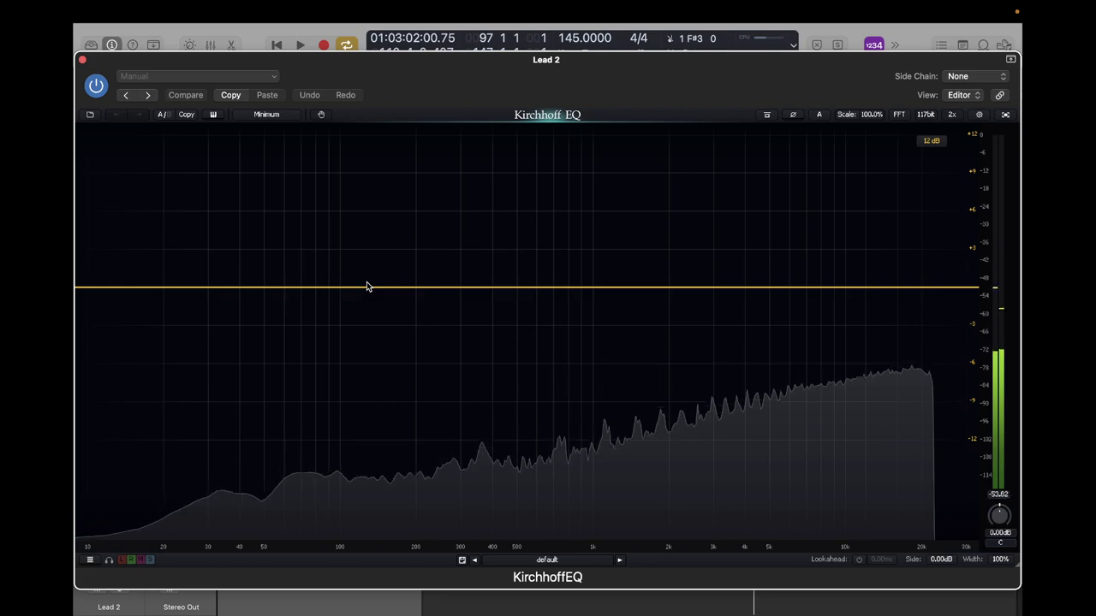
Add an EQ band with the Type E high-pass filter (E HP) and set its frequency to about 132.57 Hz.
click(339, 288)
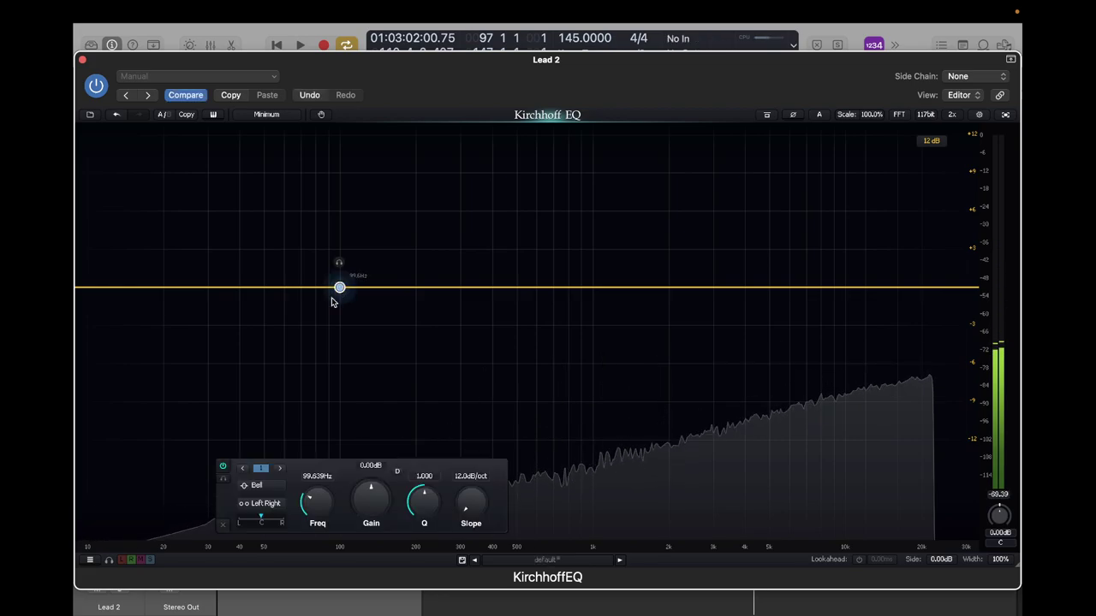
click(255, 485)
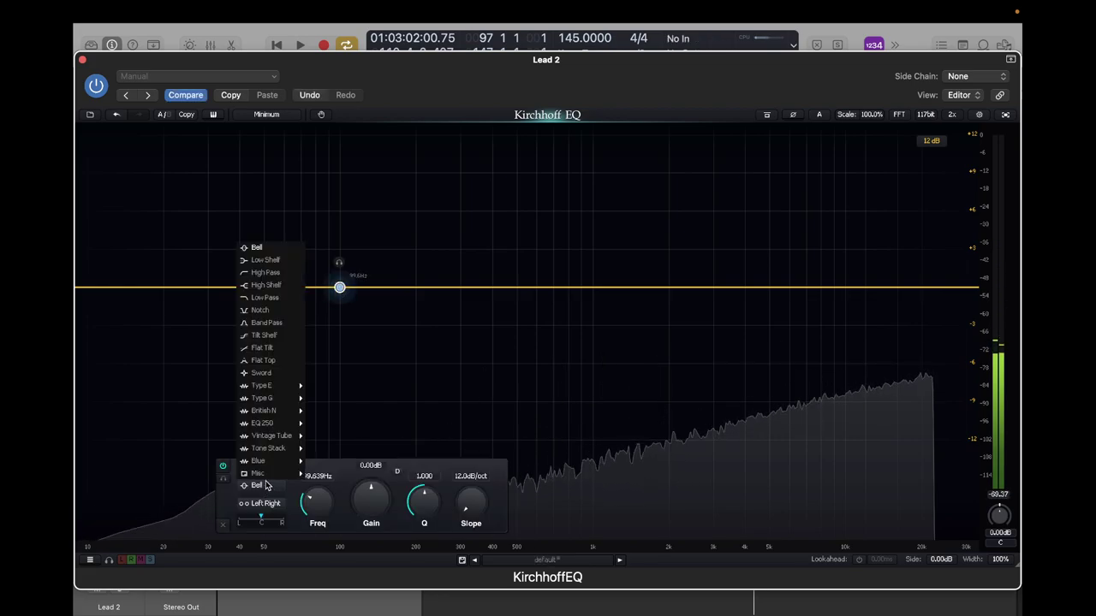
click(311, 386)
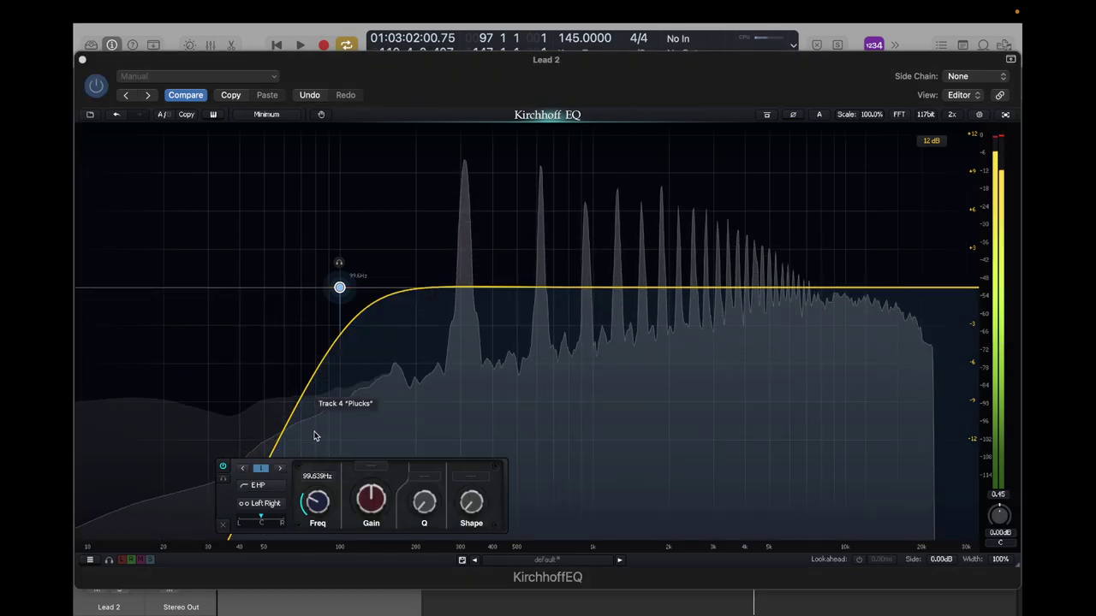
mouse_move(318, 503)
mouse_down()
mouse_move(319, 514)
mouse_move(320, 453)
mouse_move(310, 522)
mouse_move(308, 511)
mouse_up()
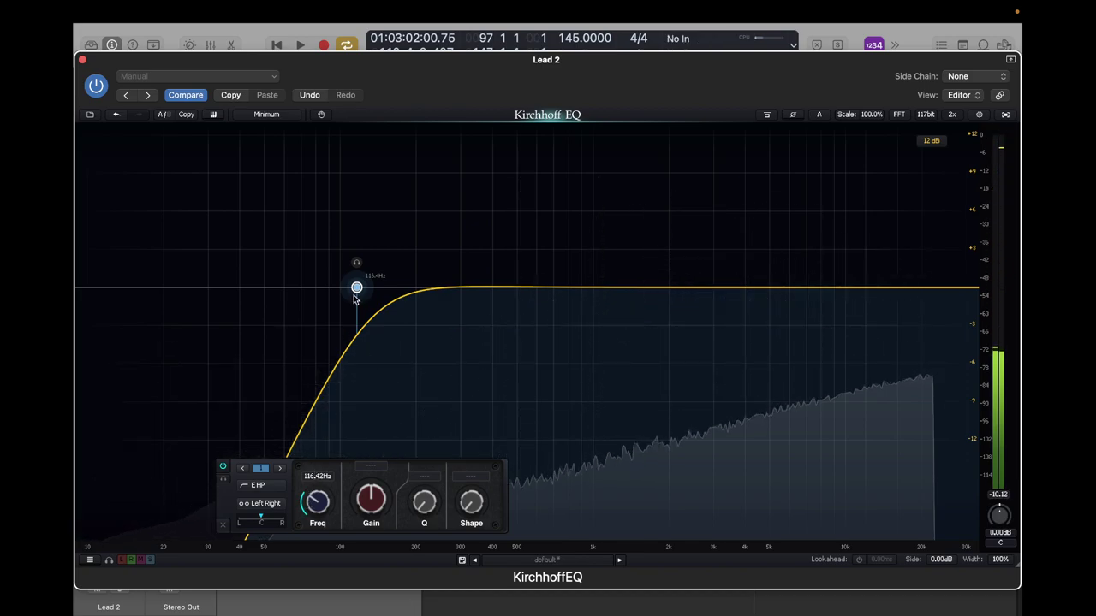
drag(355, 297, 383, 291)
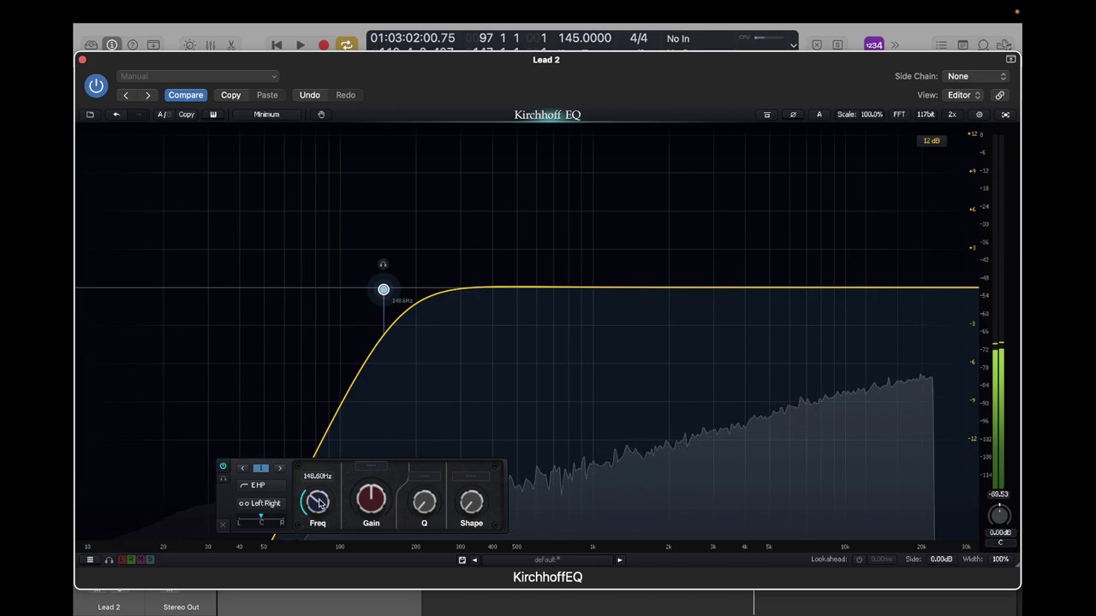
scroll(320, 503, down, 2)
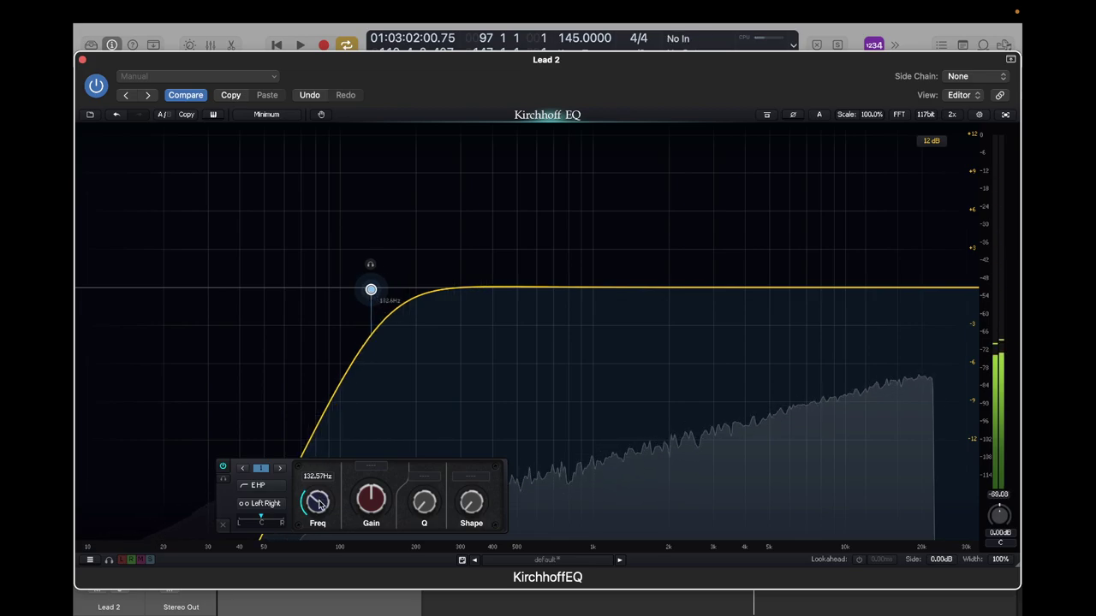
Add a second EQ band with the Type E low-pass filter (E LP) and set its frequency to about 10428 Hz.
double_click(919, 289)
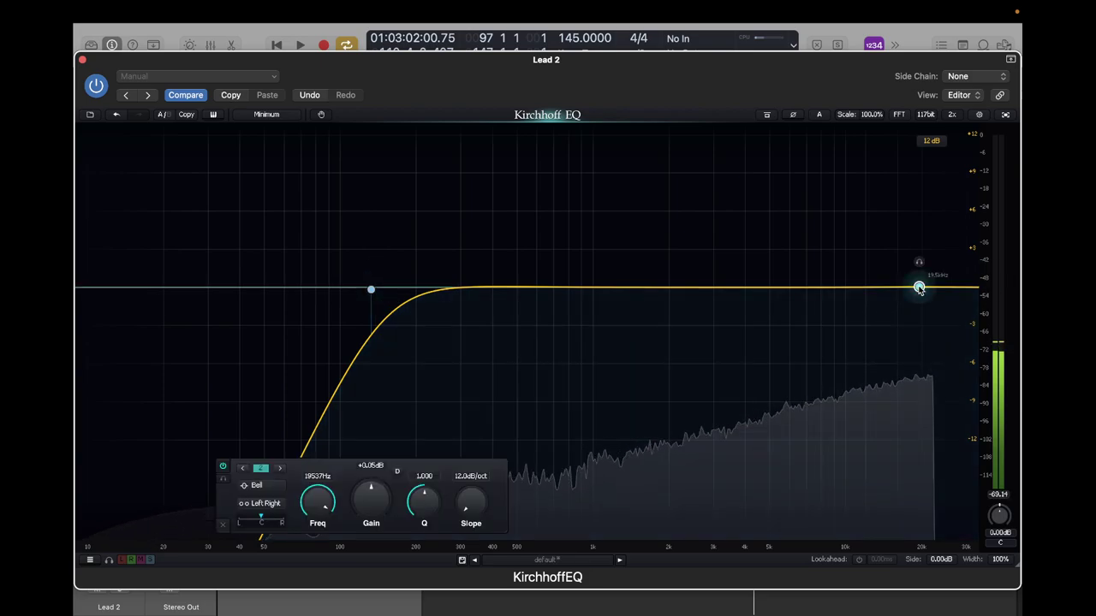
click(264, 486)
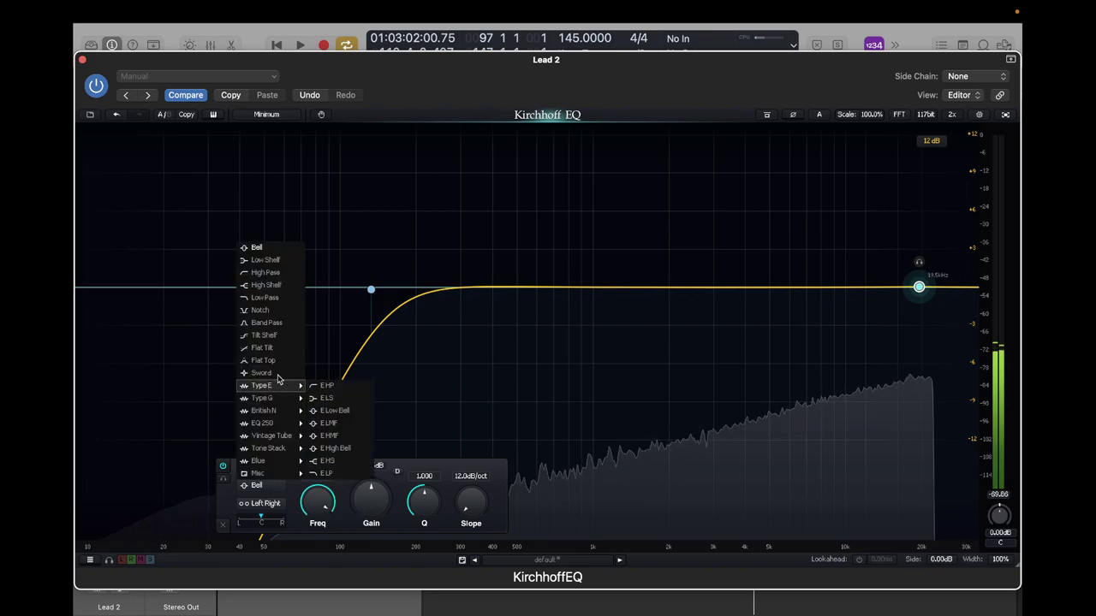
mouse_move(276, 386)
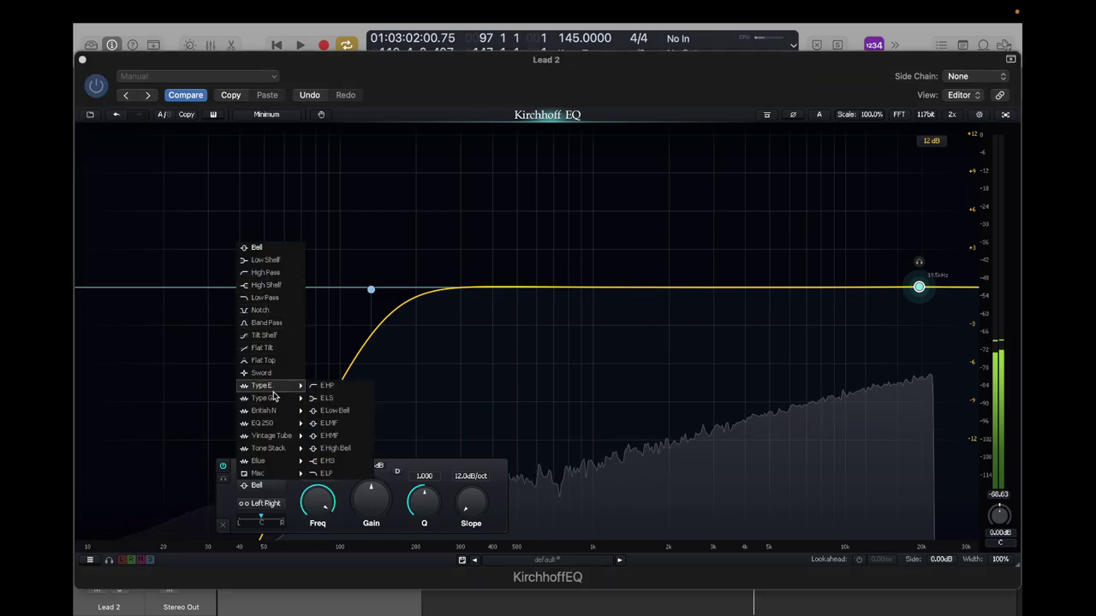
click(330, 473)
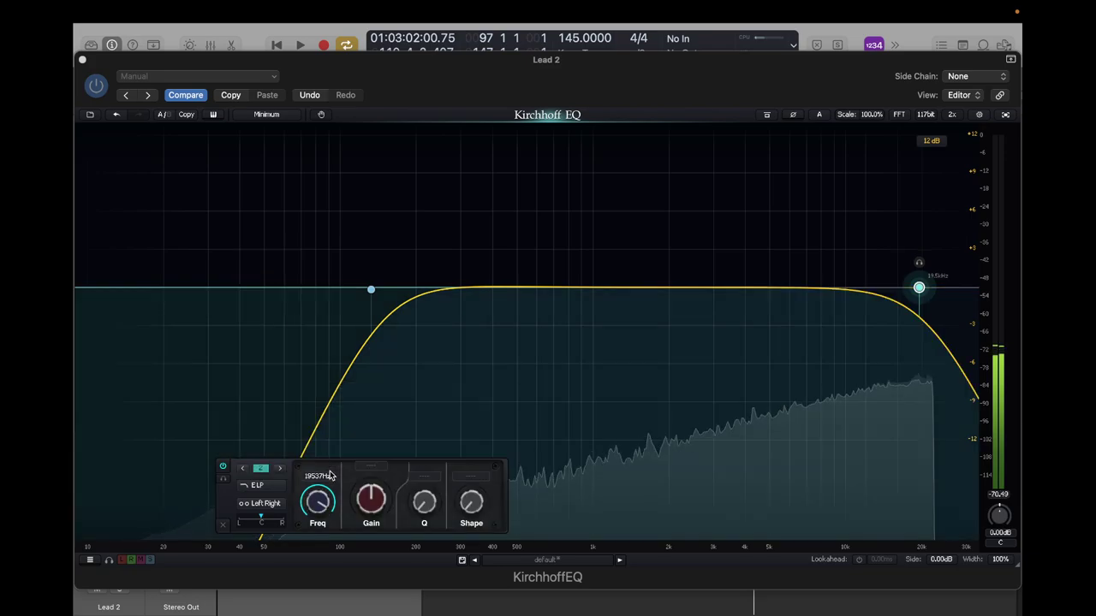
drag(318, 500, 318, 506)
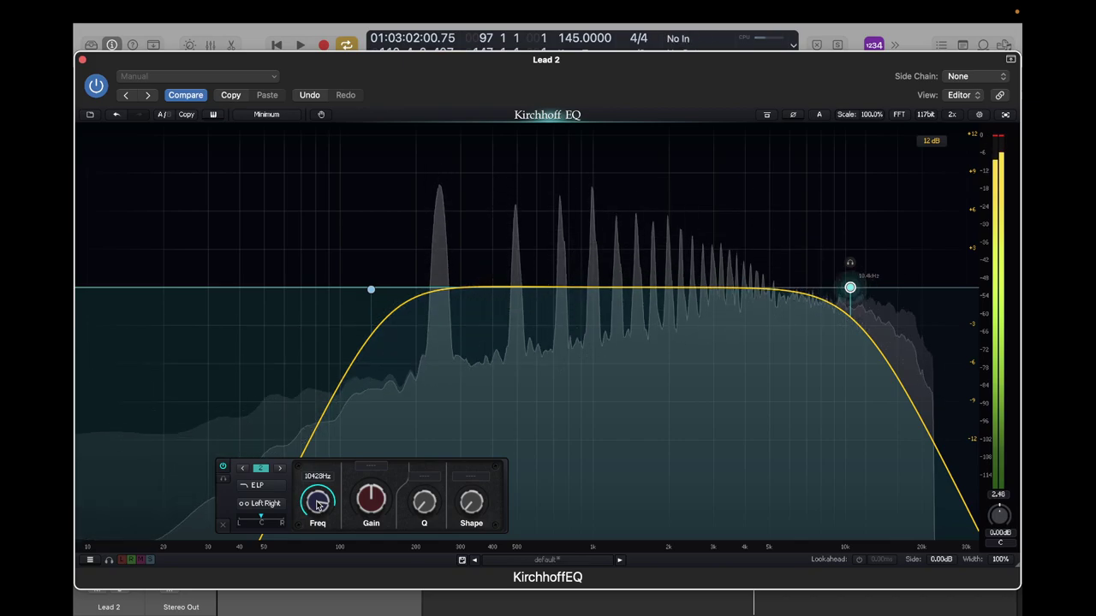
Grab the spectrum peak near 780 Hz to add a bell cut, and shape it to about 791 Hz, -1.77 dB and Q 1.587.
click(321, 114)
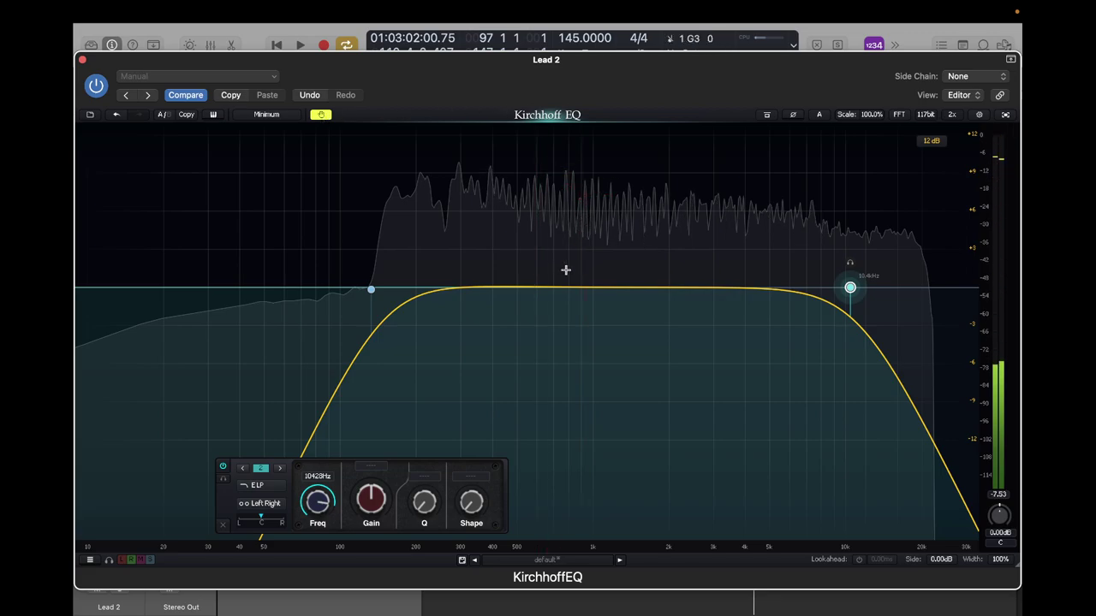
drag(567, 170, 570, 186)
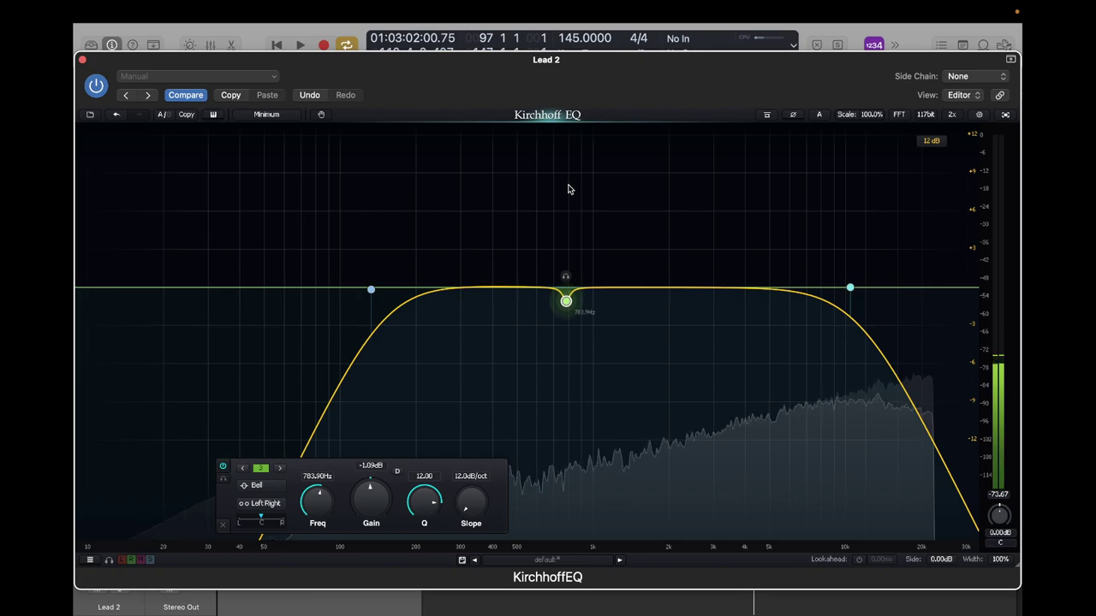
drag(564, 306, 564, 309)
scroll(565, 308, down, 10)
scroll(565, 309, down, 1)
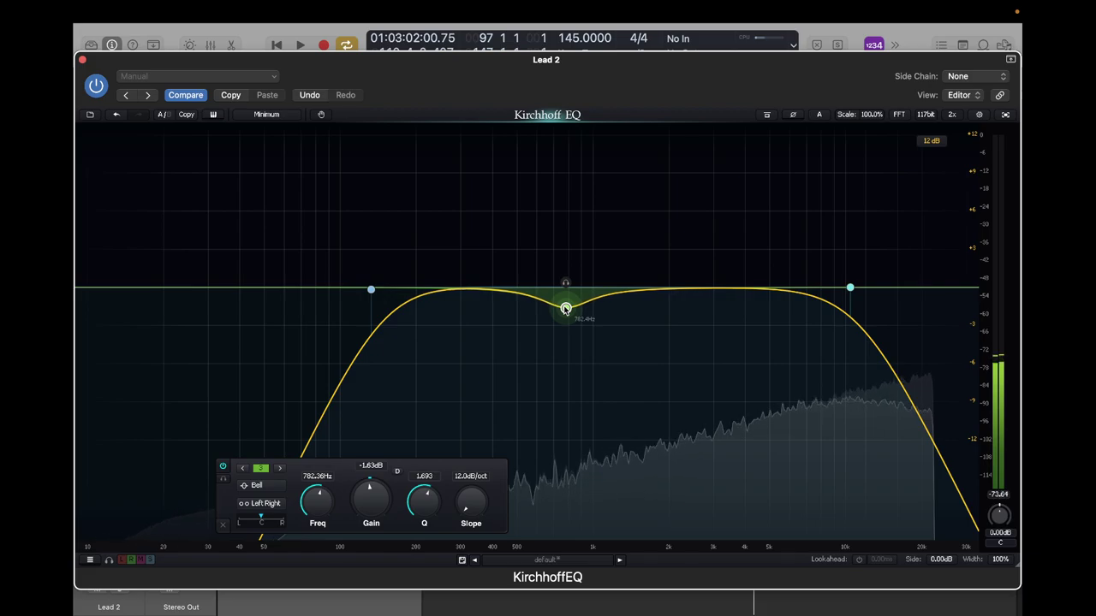
drag(565, 309, 566, 310)
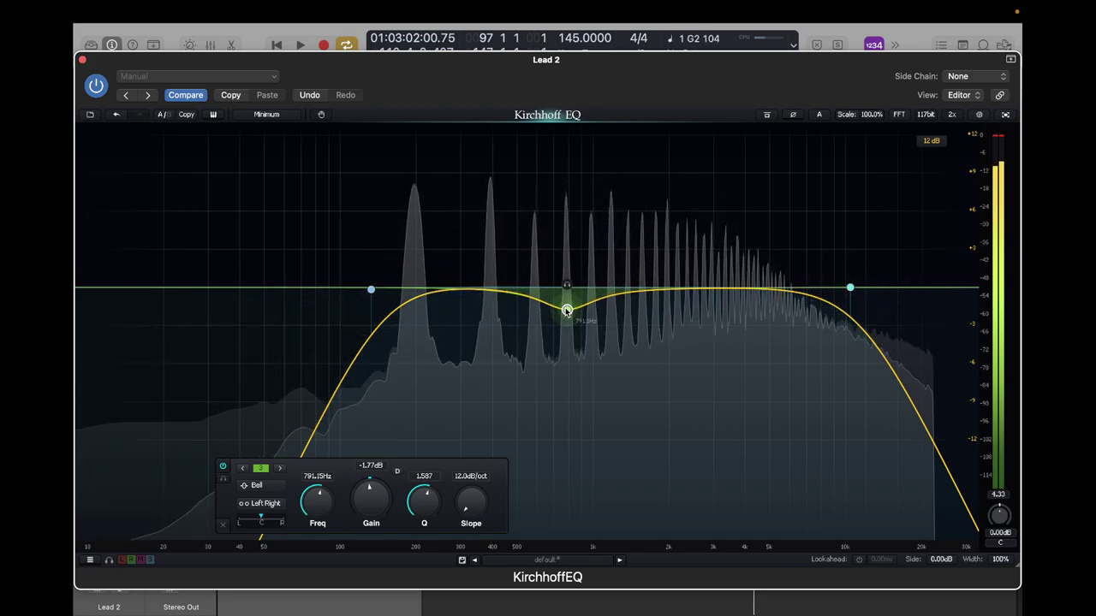
Close Kirchhoff EQ and insert Plugin Alliance's Purple Audio MC 77 in stereo before Neutron 4, with its window moved fully into view.
click(82, 60)
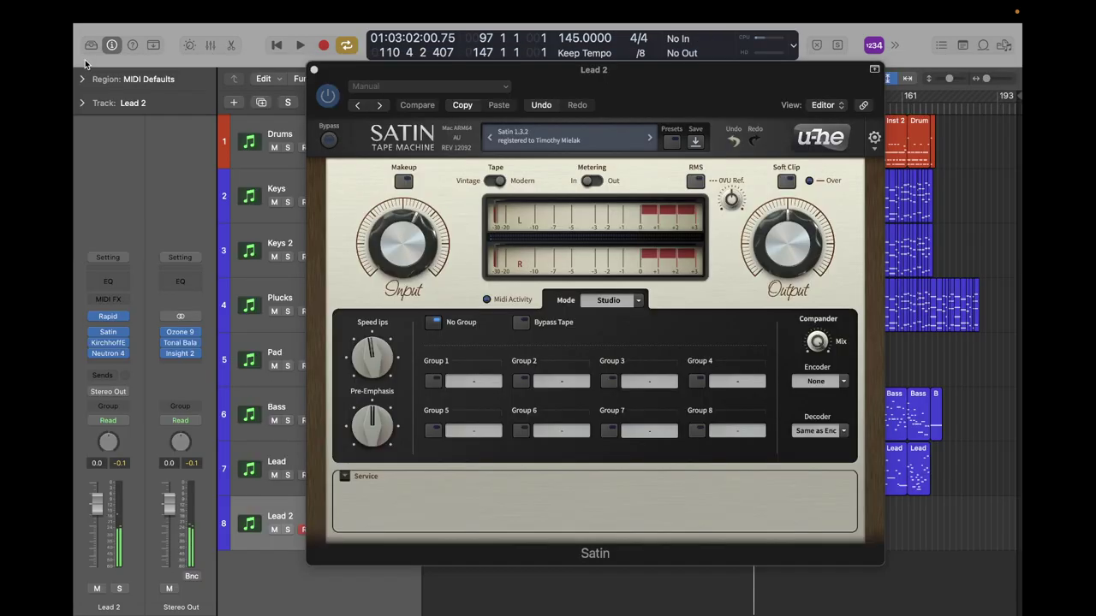
click(110, 363)
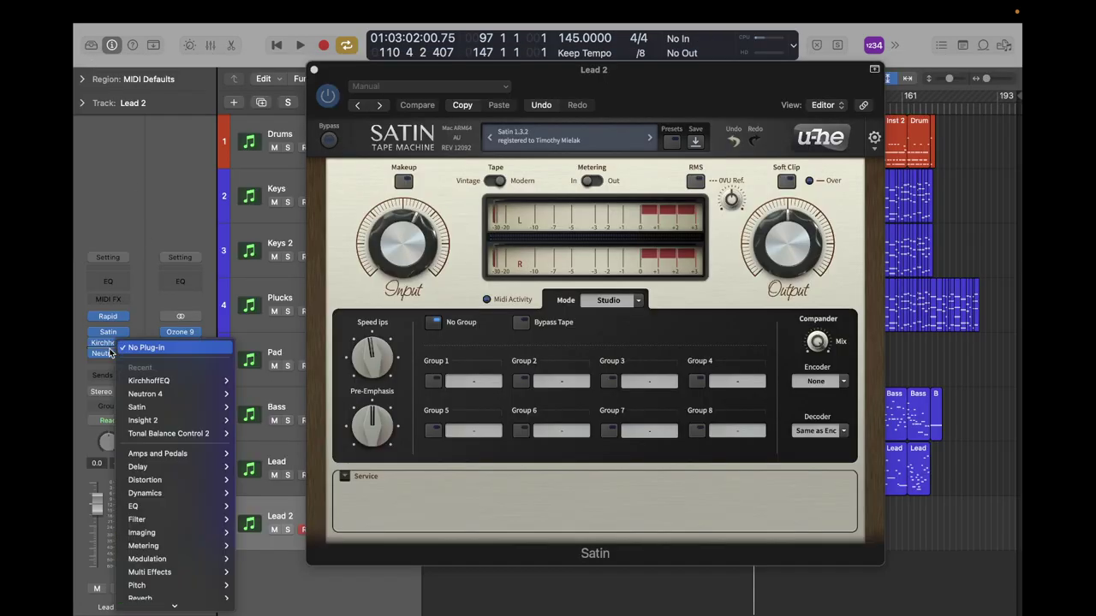
mouse_move(150, 602)
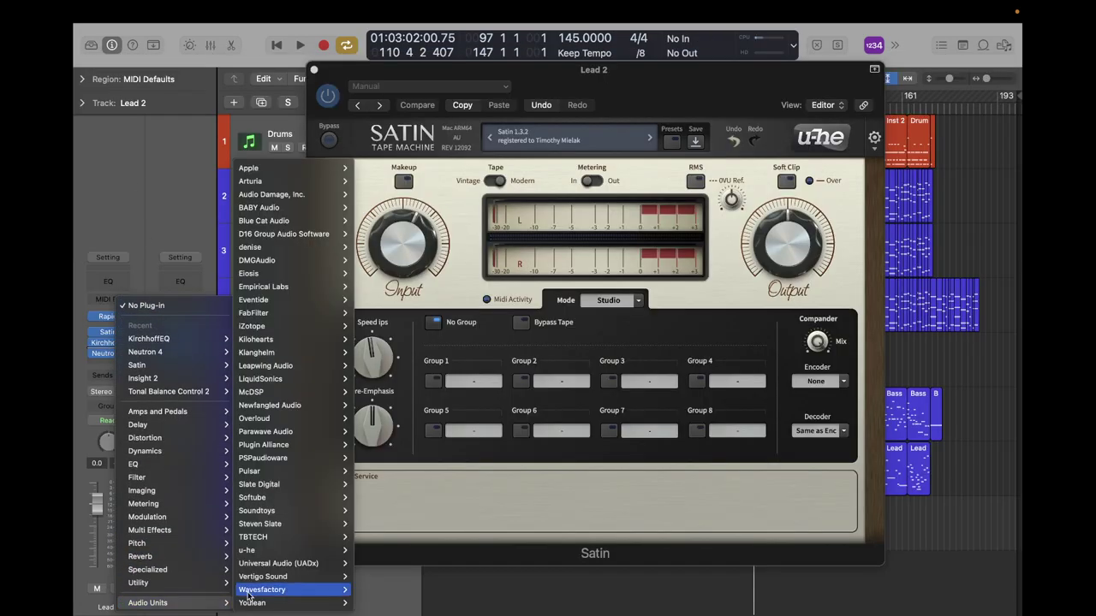
mouse_move(257, 588)
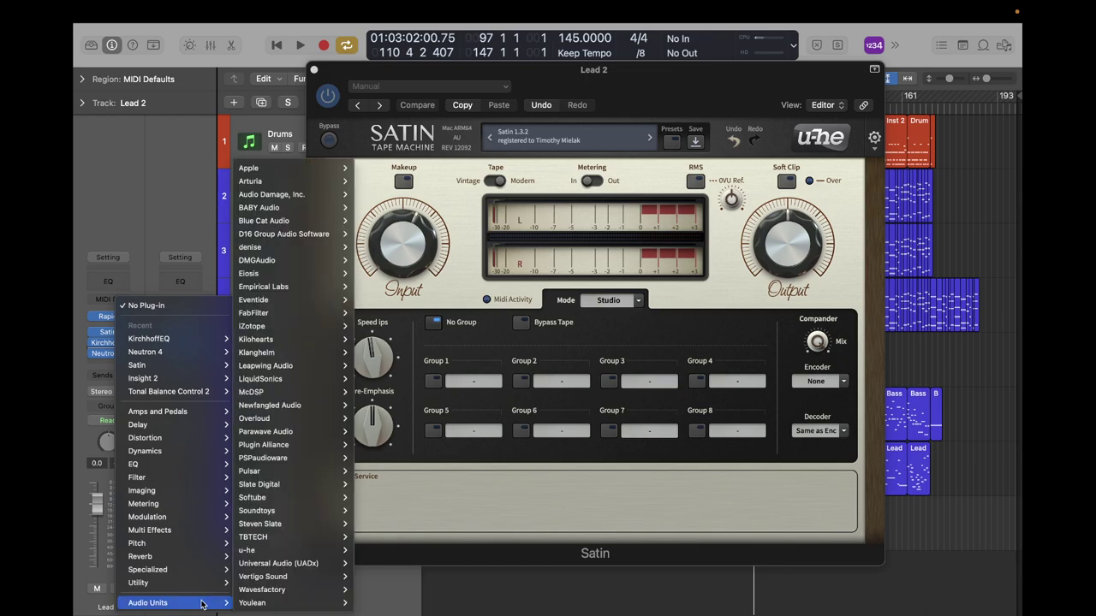
mouse_move(320, 447)
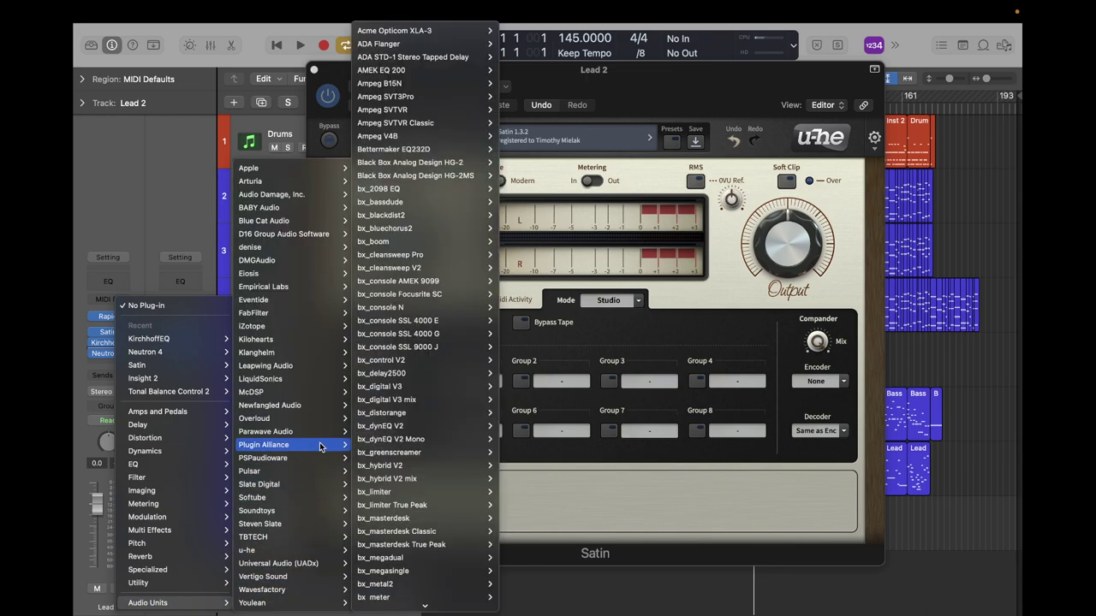
scroll(410, 454, down, 10)
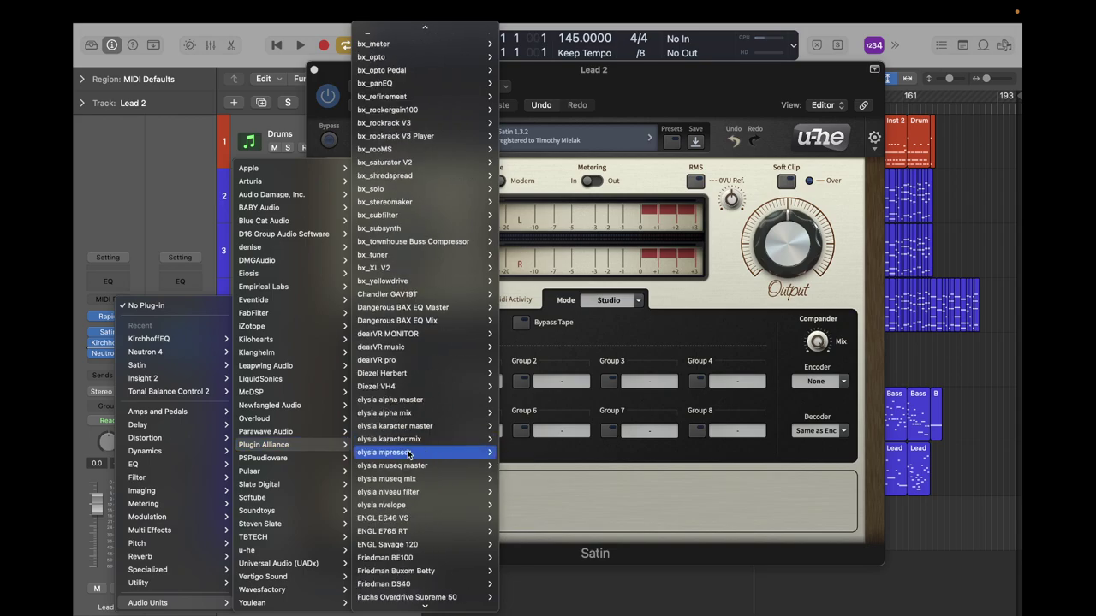
mouse_move(409, 454)
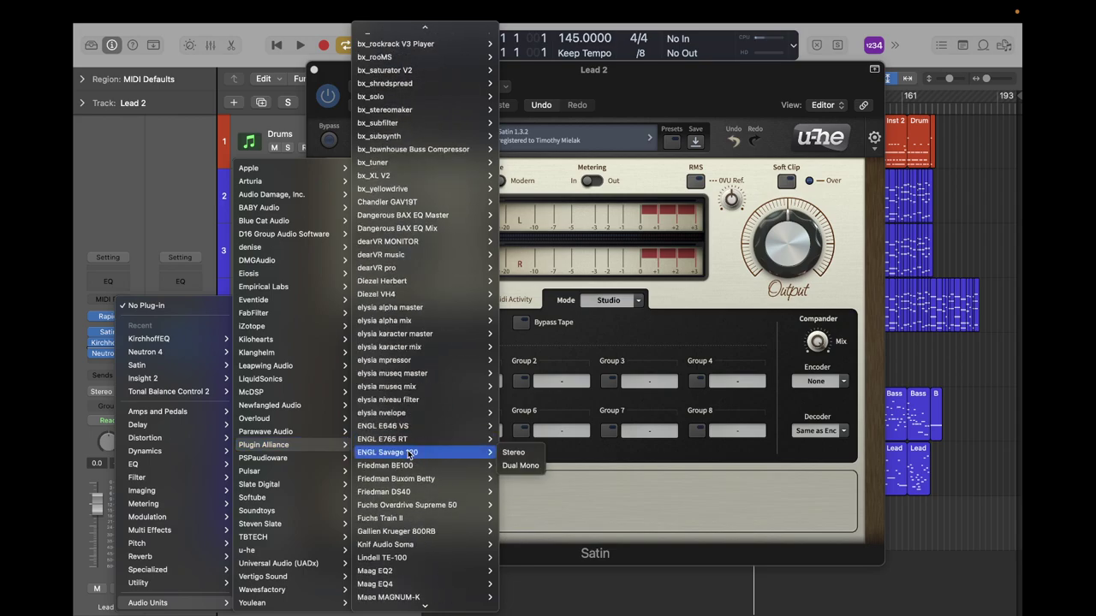
scroll(409, 454, down, 10)
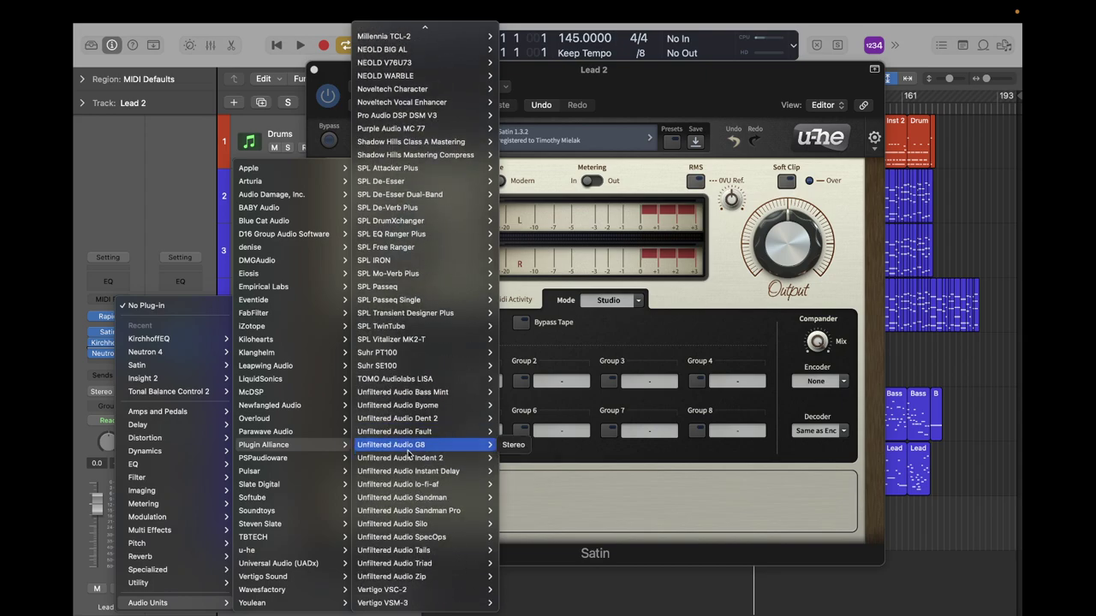
mouse_move(410, 130)
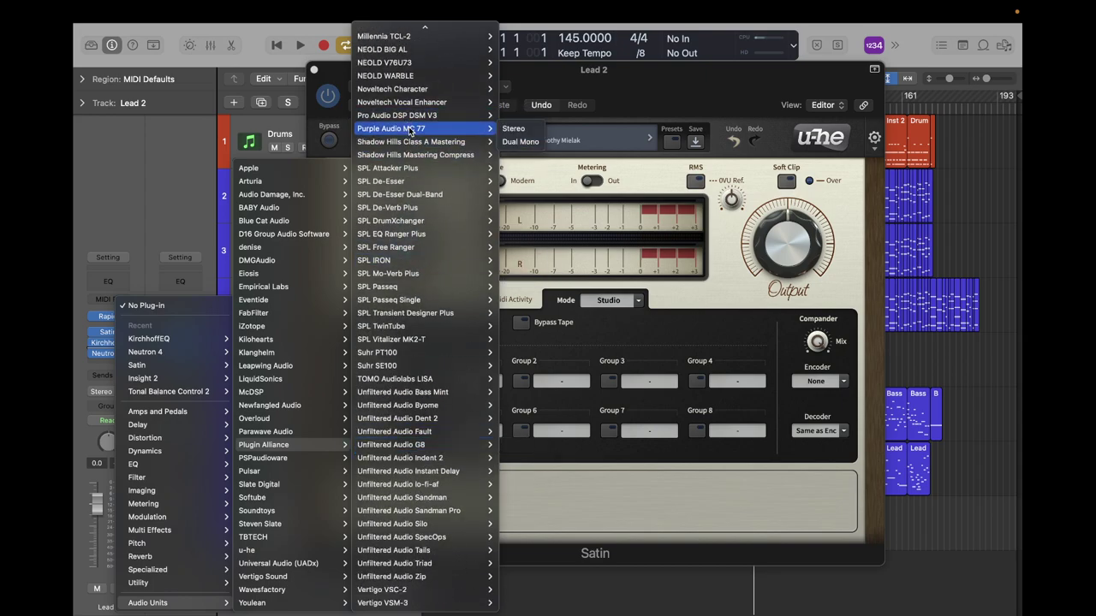
click(517, 129)
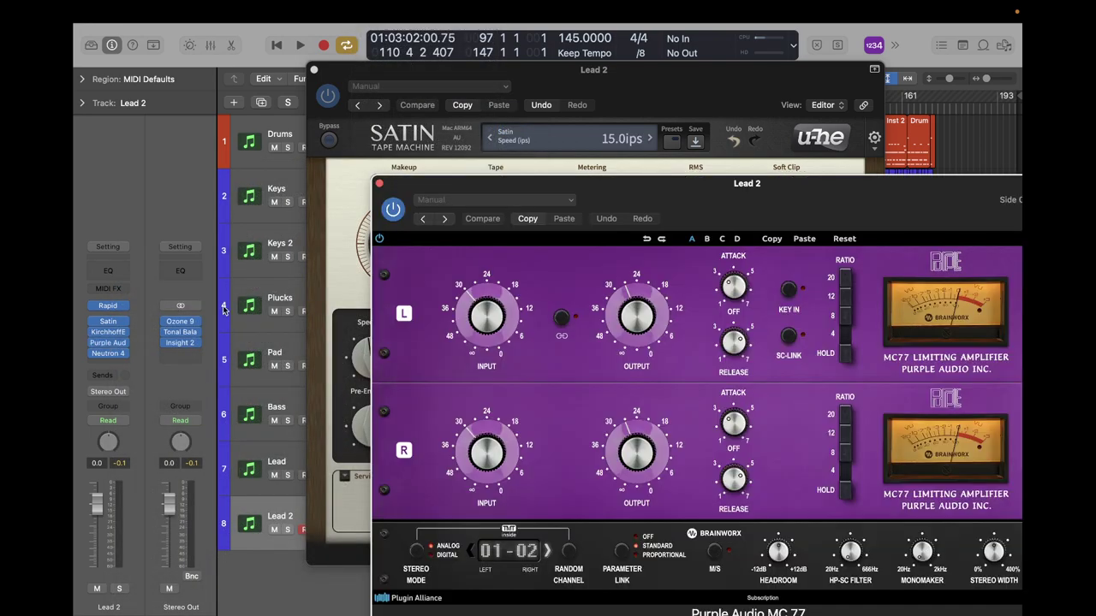
drag(726, 192, 574, 122)
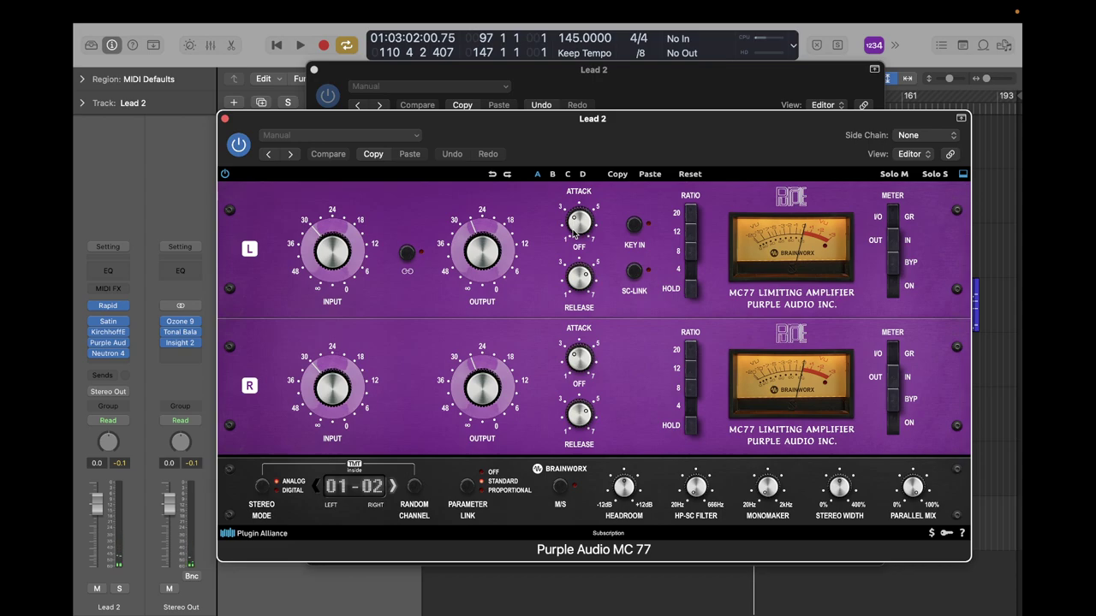
Set the MC 77 ratio to 8 and compare the lead with the compressor off and on, fine-tuning its input and output levels.
click(692, 253)
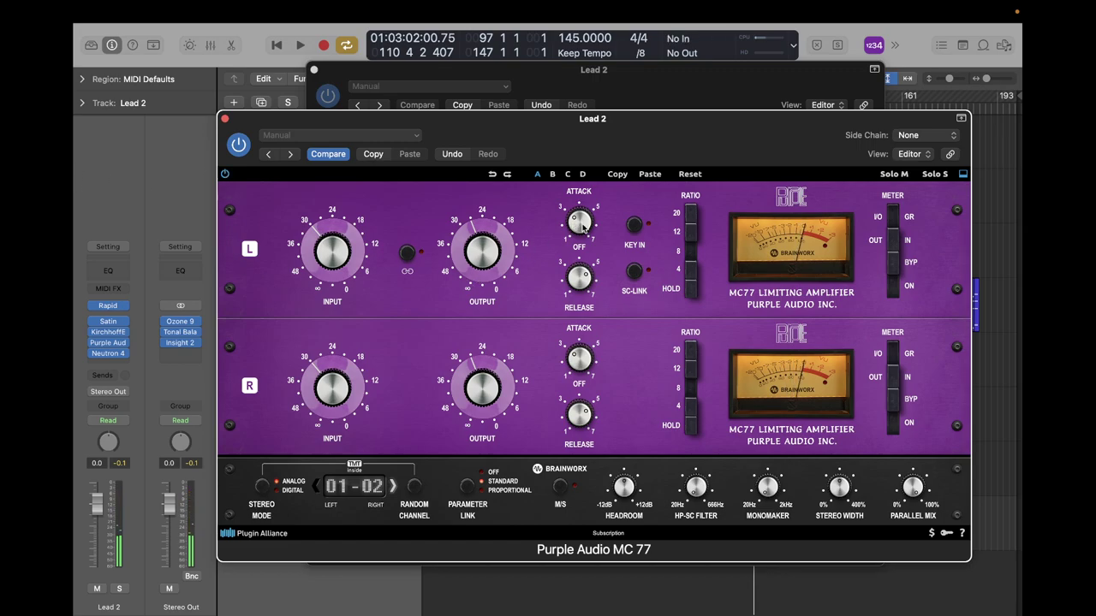
scroll(585, 227, up, 3)
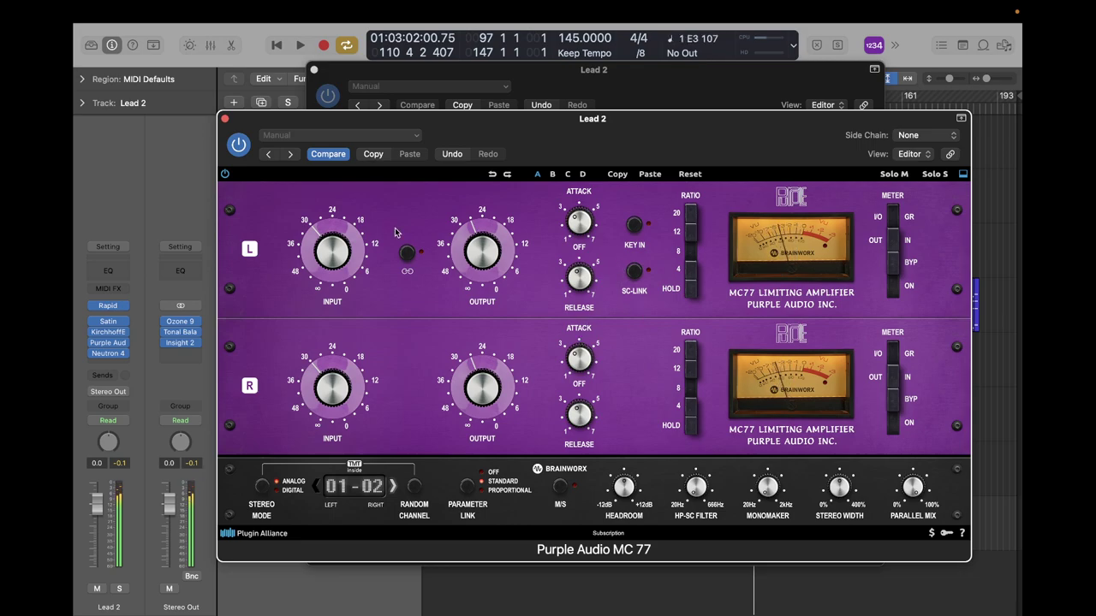
click(241, 146)
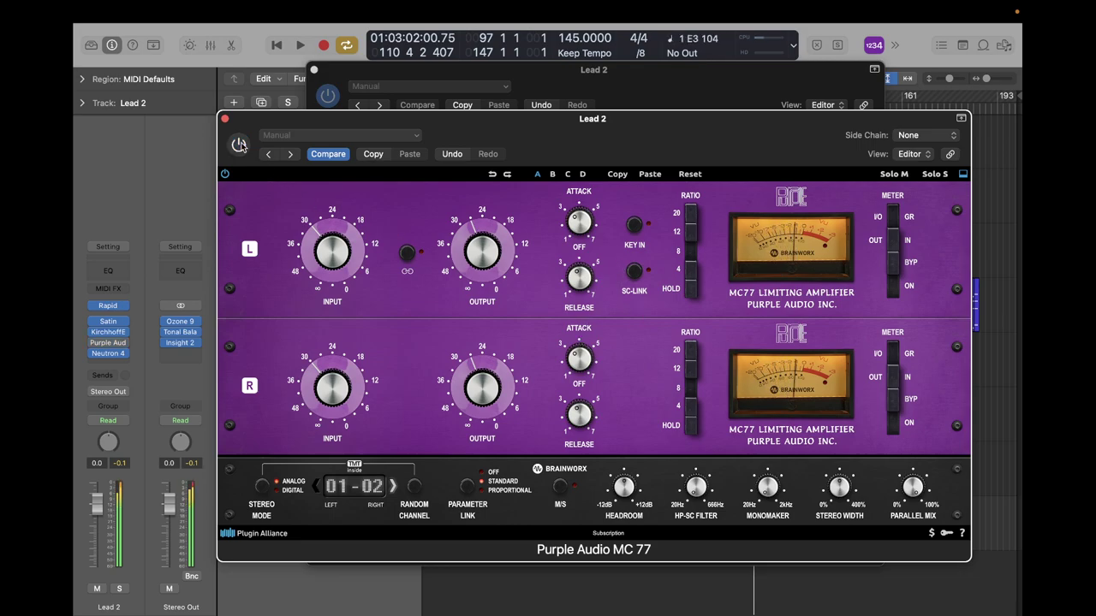
click(241, 145)
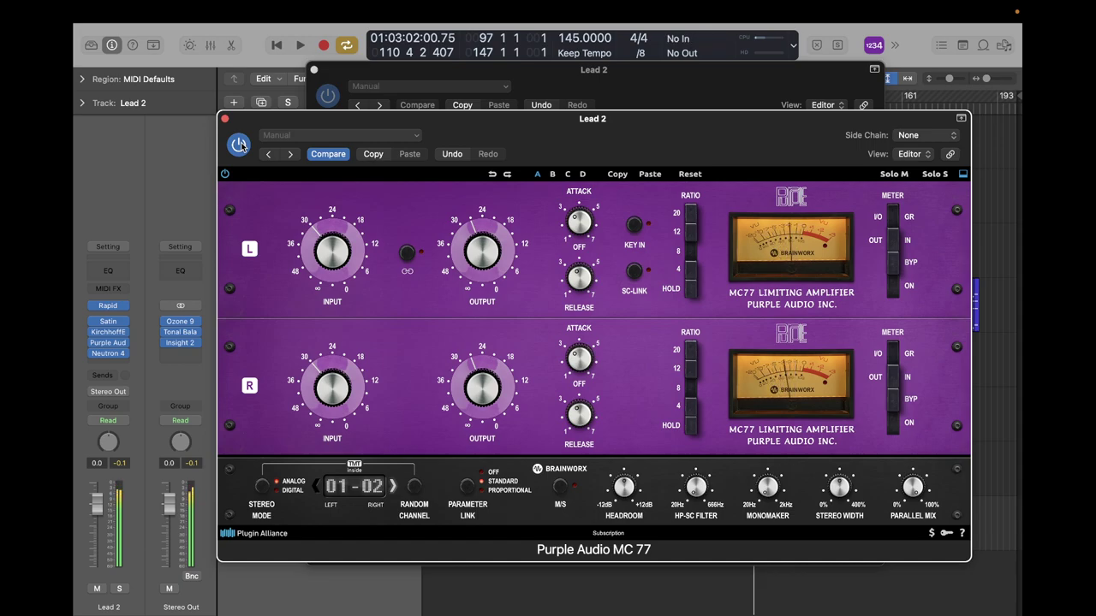
mouse_move(332, 250)
mouse_down()
mouse_move(333, 236)
mouse_move(334, 252)
mouse_up()
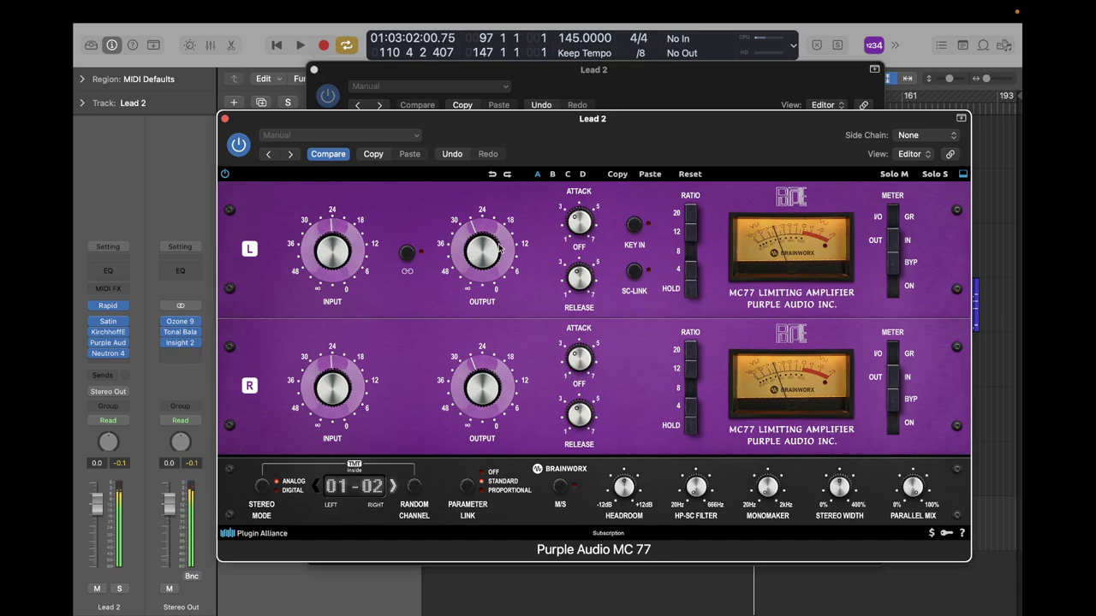
drag(494, 248, 494, 247)
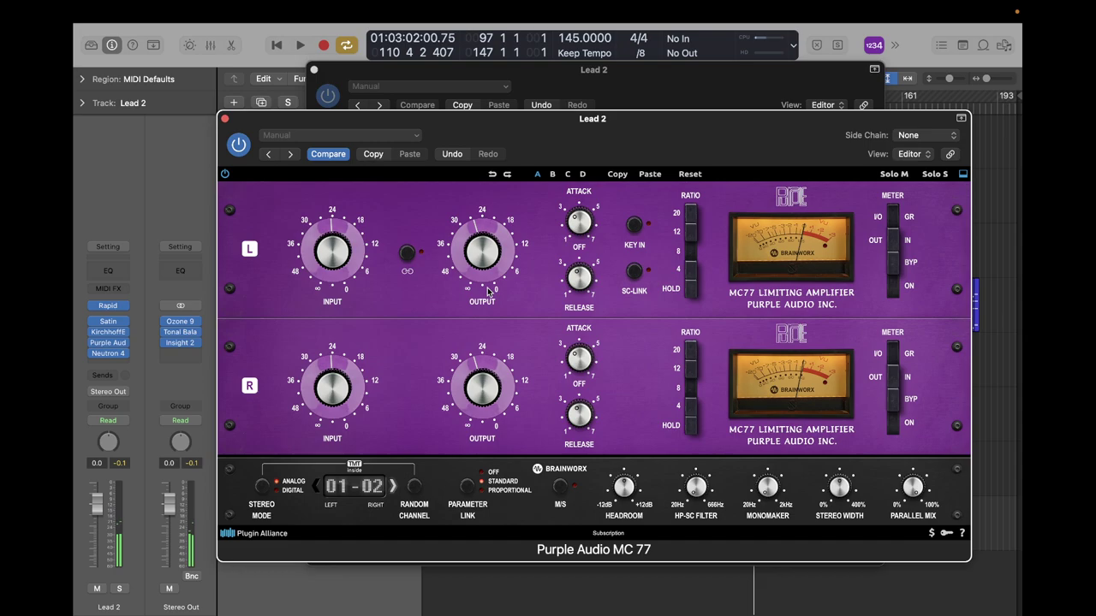
Close the MC 77 and Satin windows, and insert and open Soundtoys EchoBoy between Purple Audio MC 77 and Neutron 4.
click(225, 121)
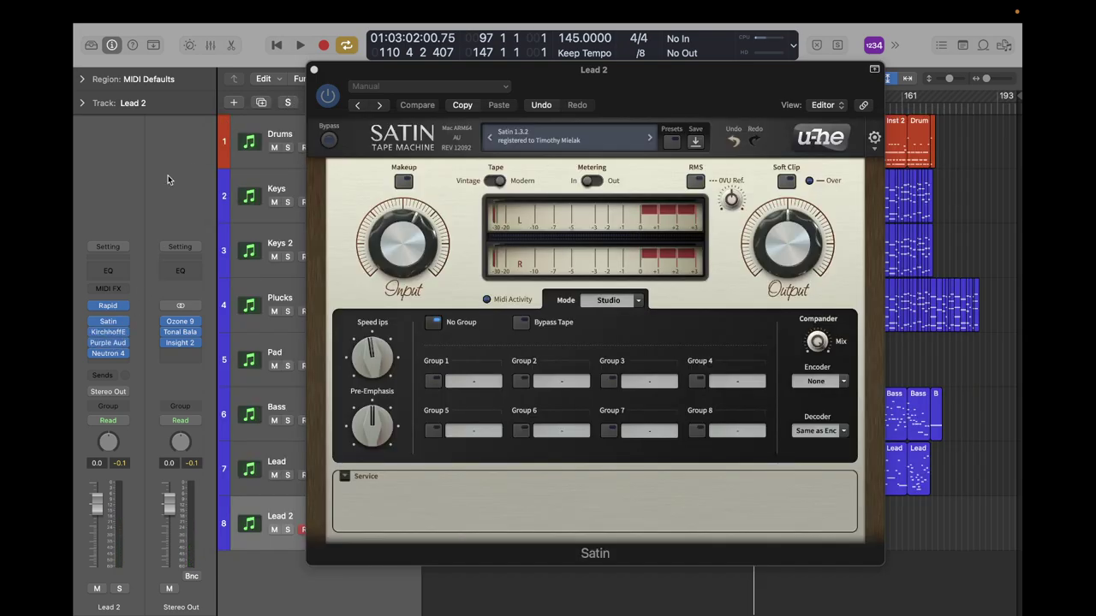
click(107, 320)
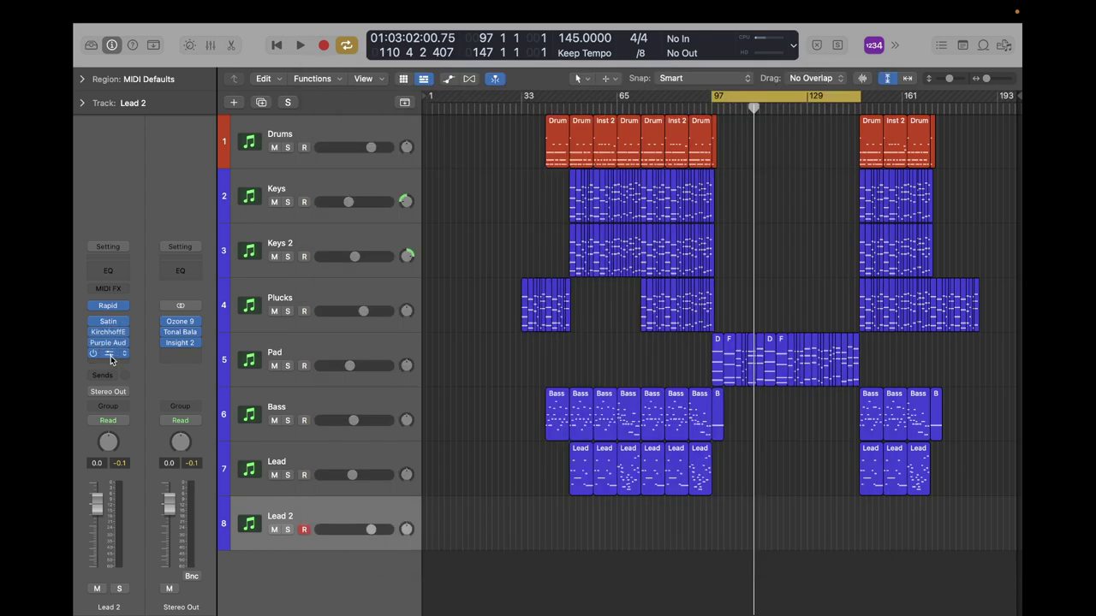
click(114, 353)
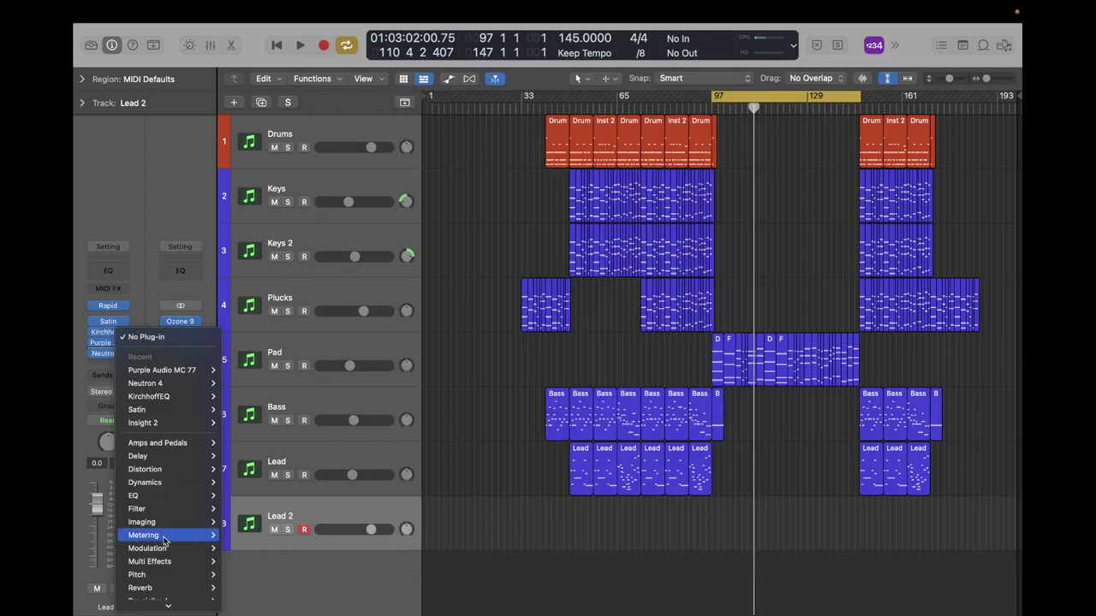
mouse_move(171, 604)
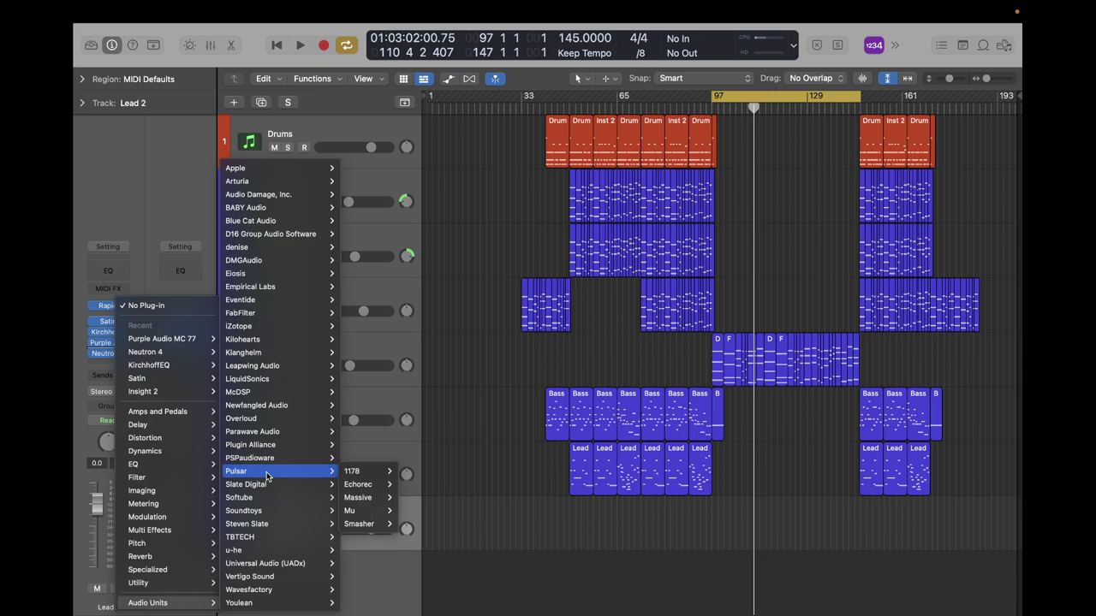
mouse_move(271, 391)
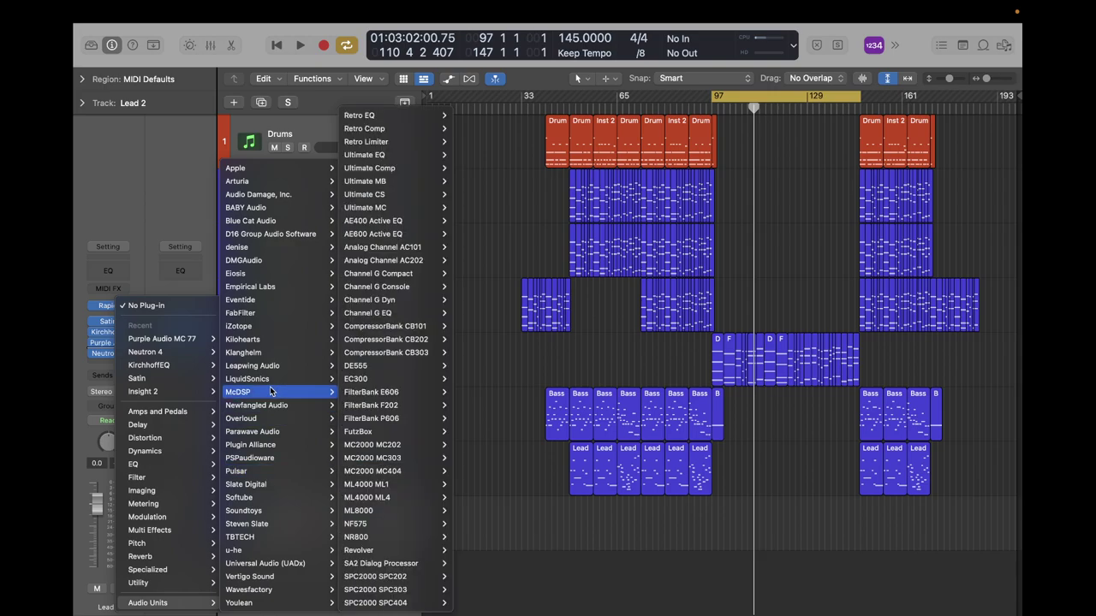
mouse_move(300, 234)
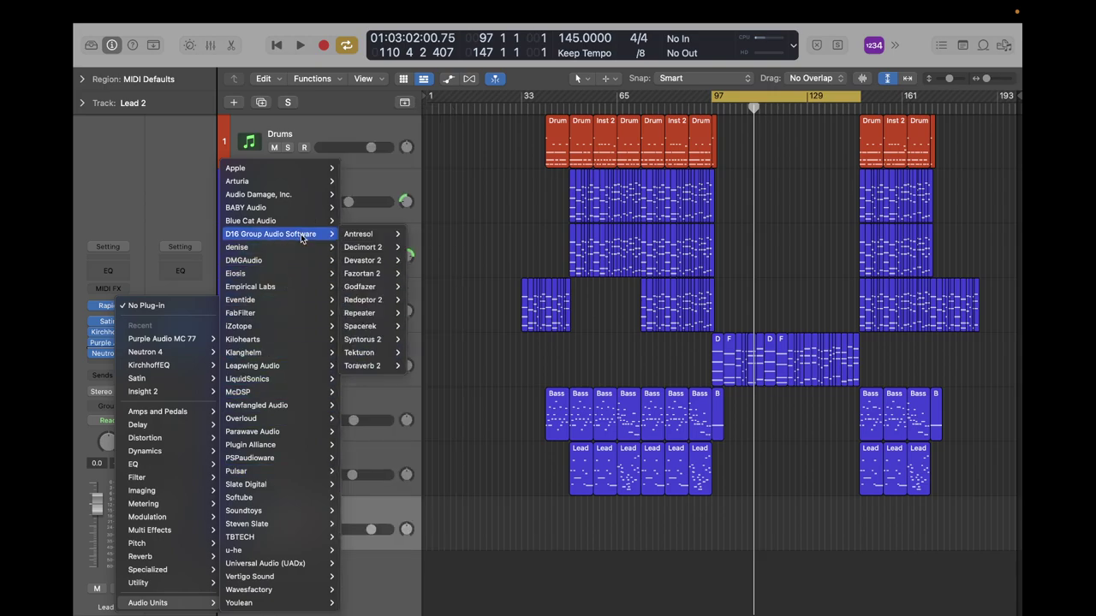
mouse_move(365, 313)
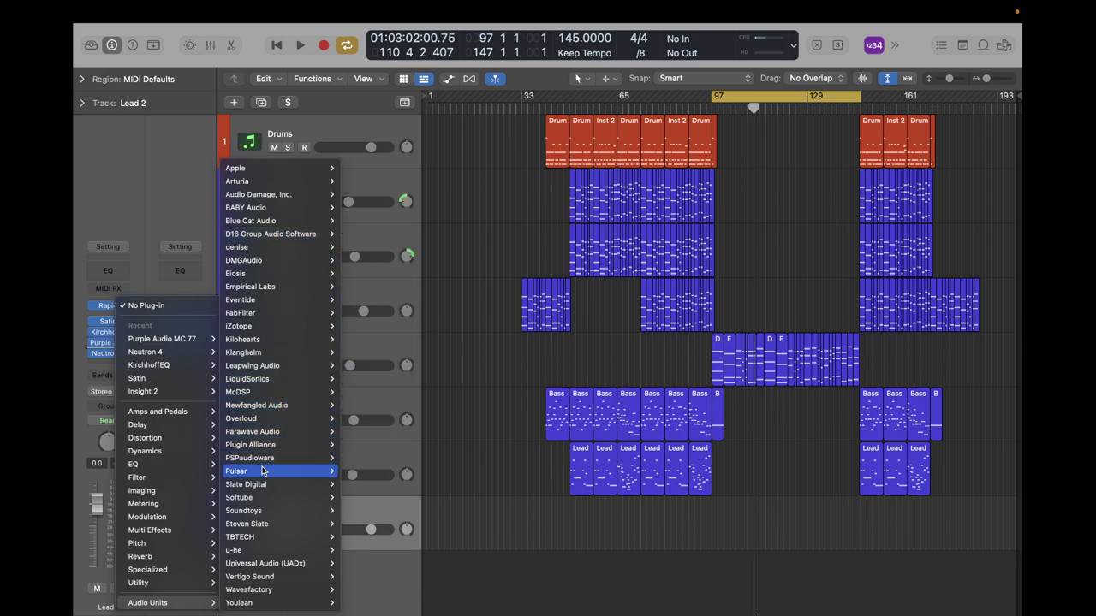
mouse_move(268, 511)
mouse_move(393, 395)
click(441, 392)
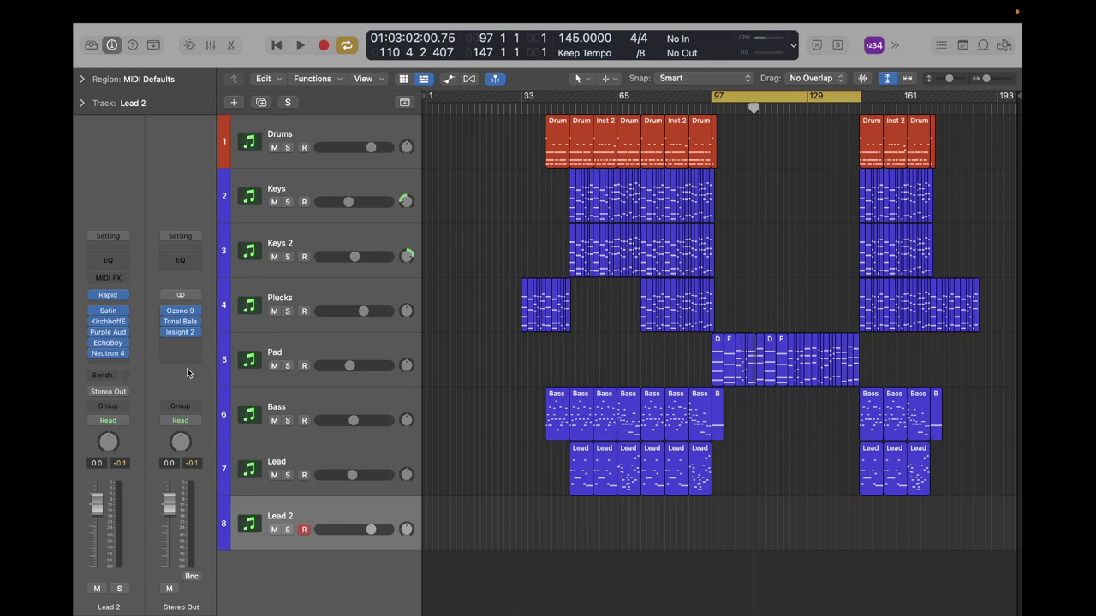
click(108, 343)
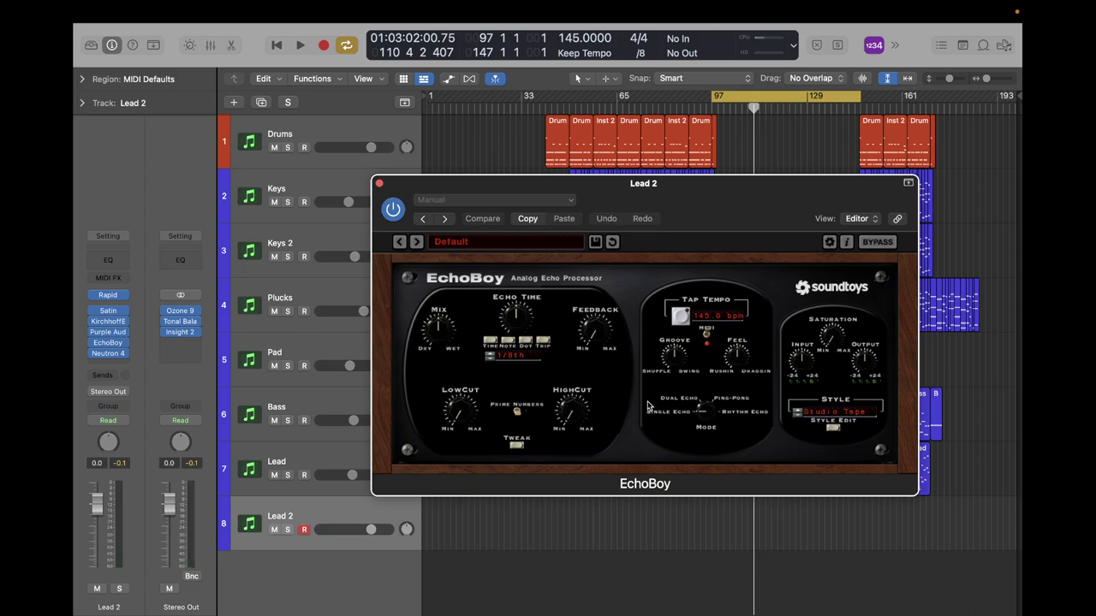
Switch EchoBoy to Dual Echo mode with 1/4 note and 1/8 dotted echoes, reset the Lead 2 peak meter and close the plugin.
drag(713, 404, 715, 386)
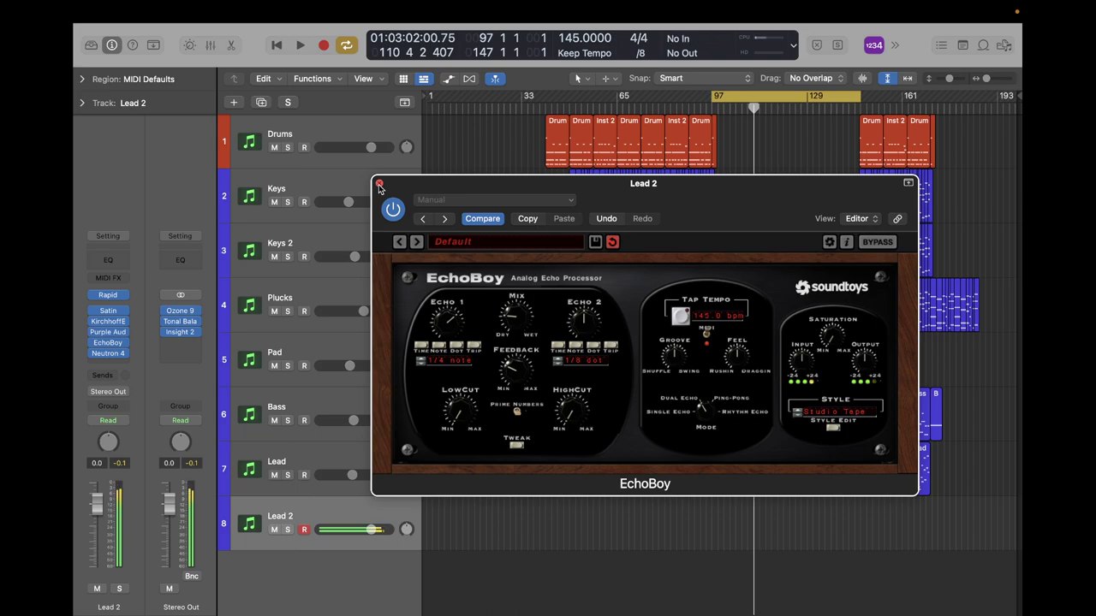
click(120, 466)
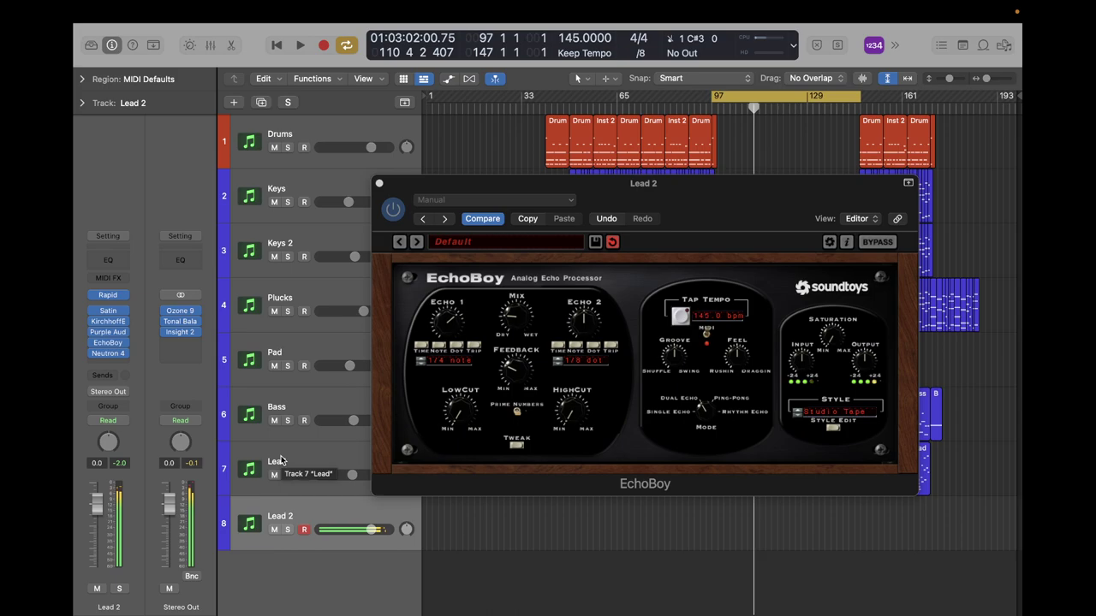
click(378, 185)
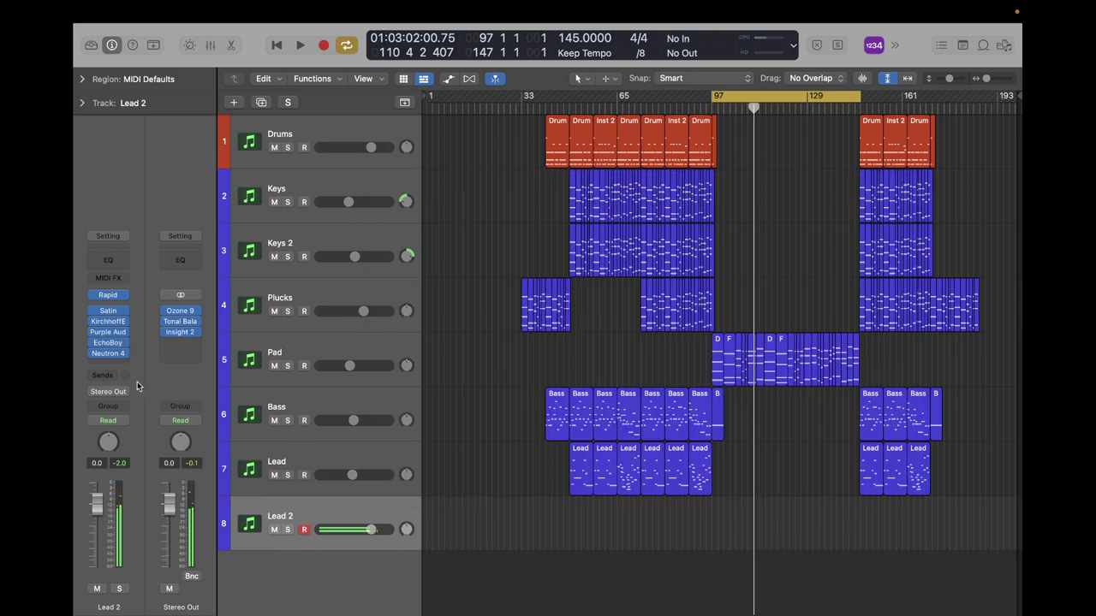
Reopen the Purple Audio MC 77 on Lead 2, fine-tune its output level and close it.
click(109, 333)
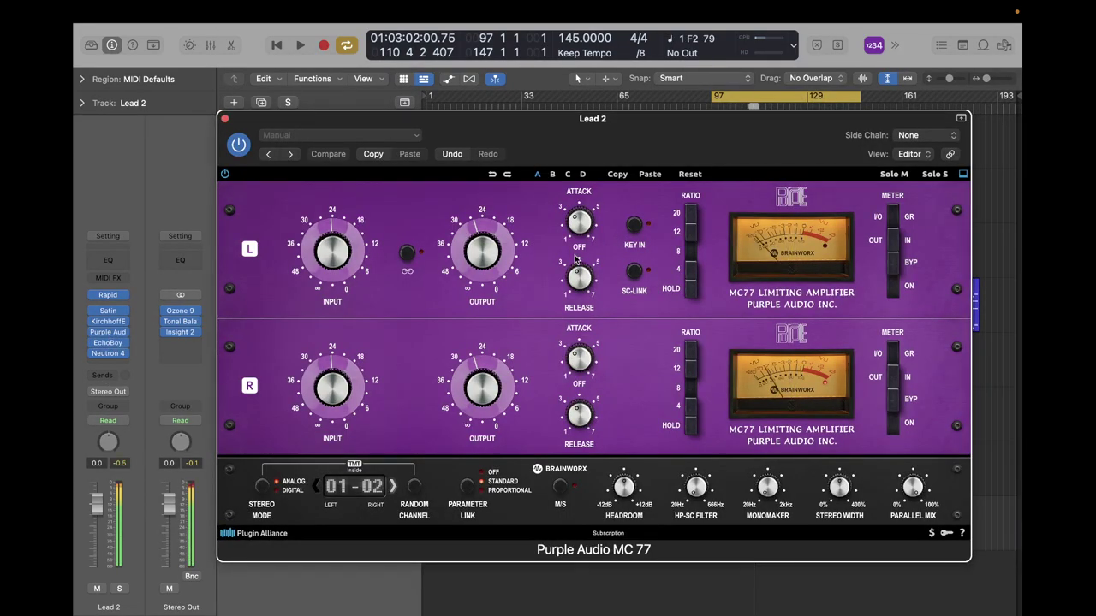
drag(481, 256, 482, 246)
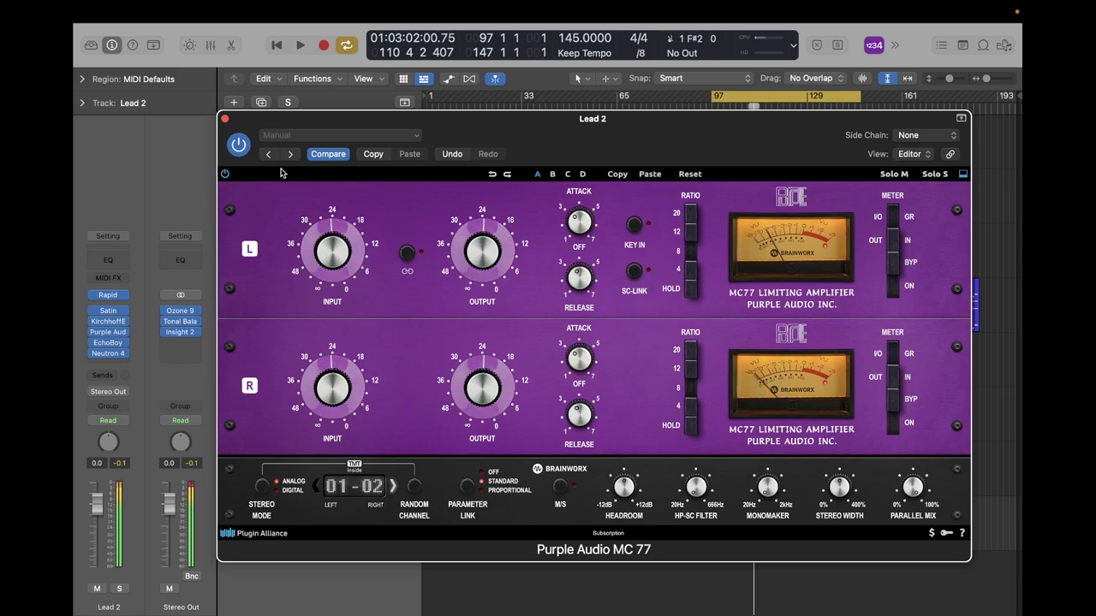
click(225, 120)
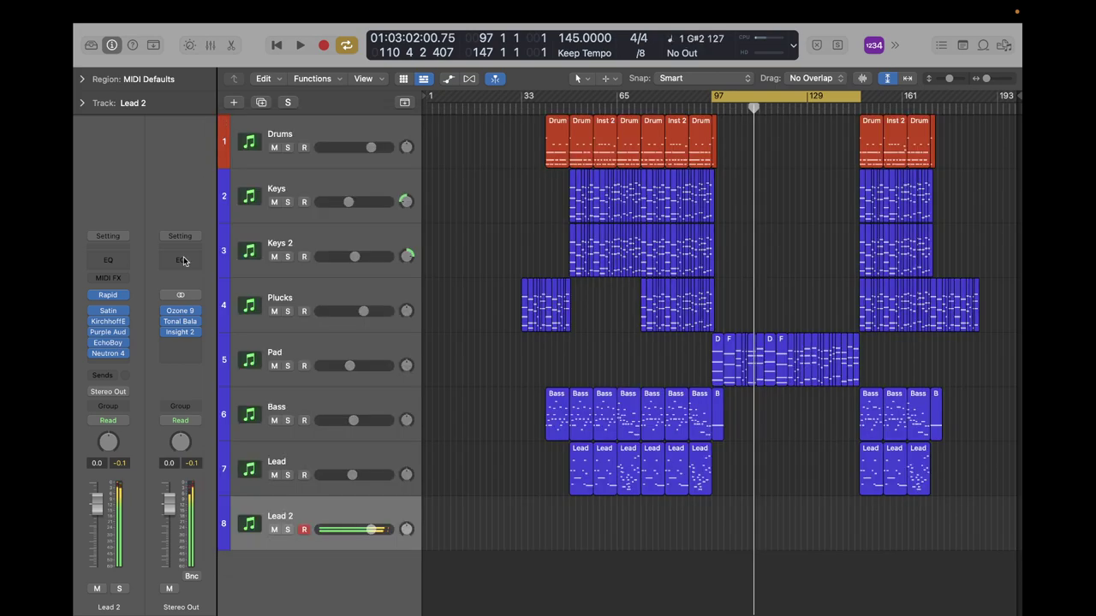
Open Neutron 4 on Lead 2, add an Exciter module ahead of the Equalizer, and close the plugin.
click(107, 352)
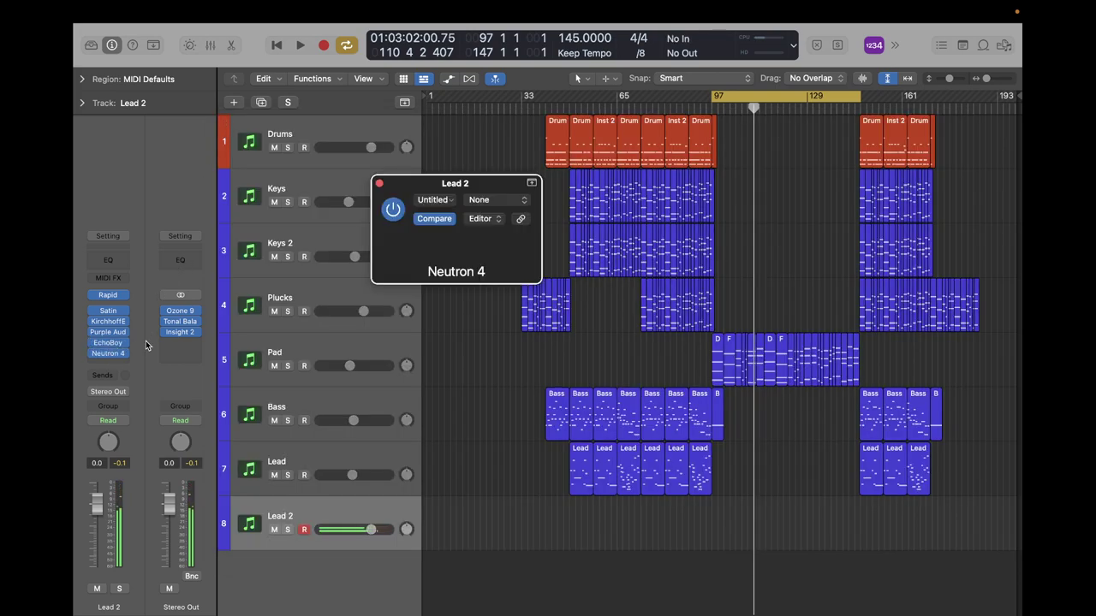
drag(716, 185, 634, 86)
click(424, 189)
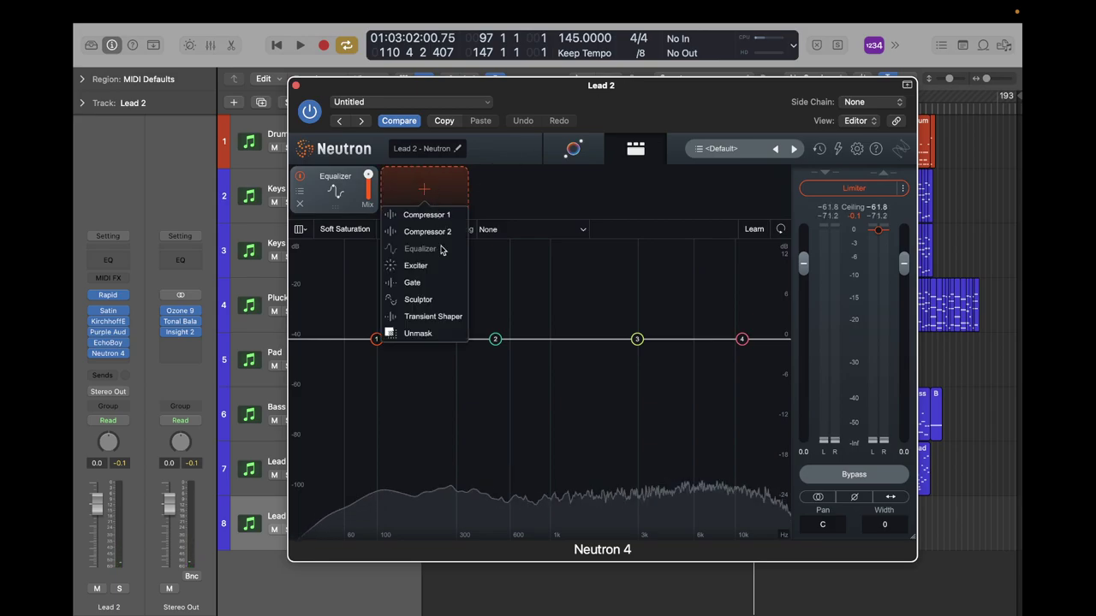
click(415, 267)
drag(425, 190, 341, 199)
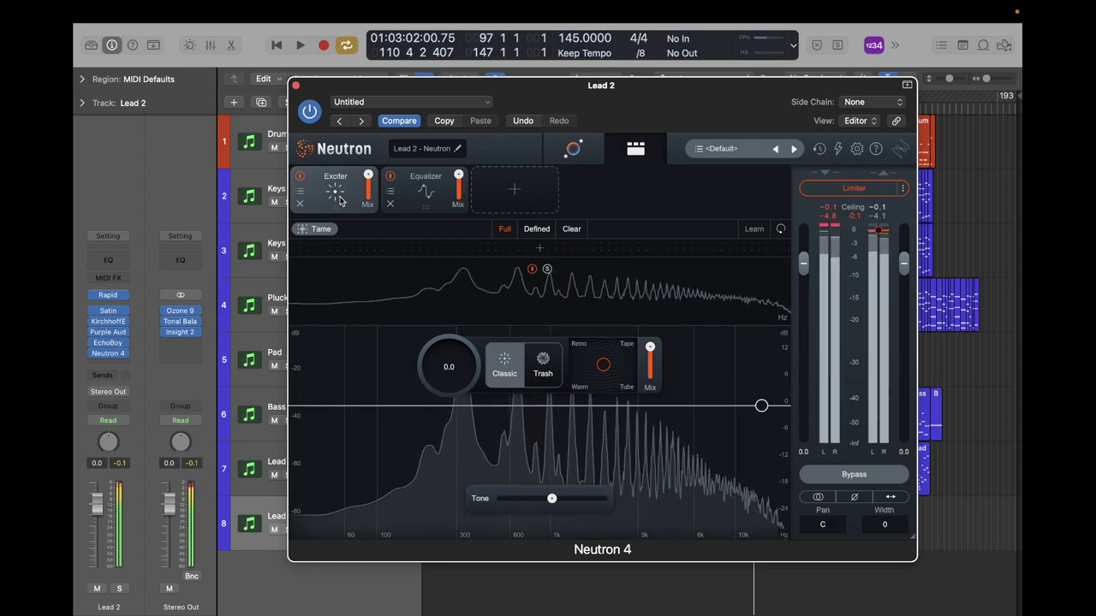
click(295, 86)
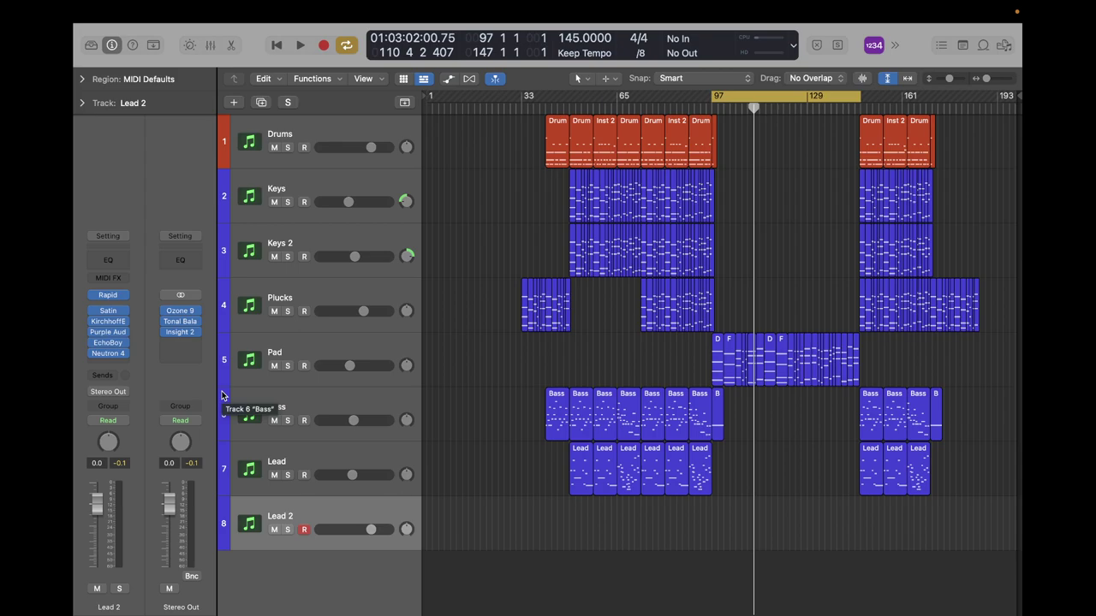
Add a send from the Lead 2 track to Bus 5, Lead Verb.
click(111, 363)
click(165, 162)
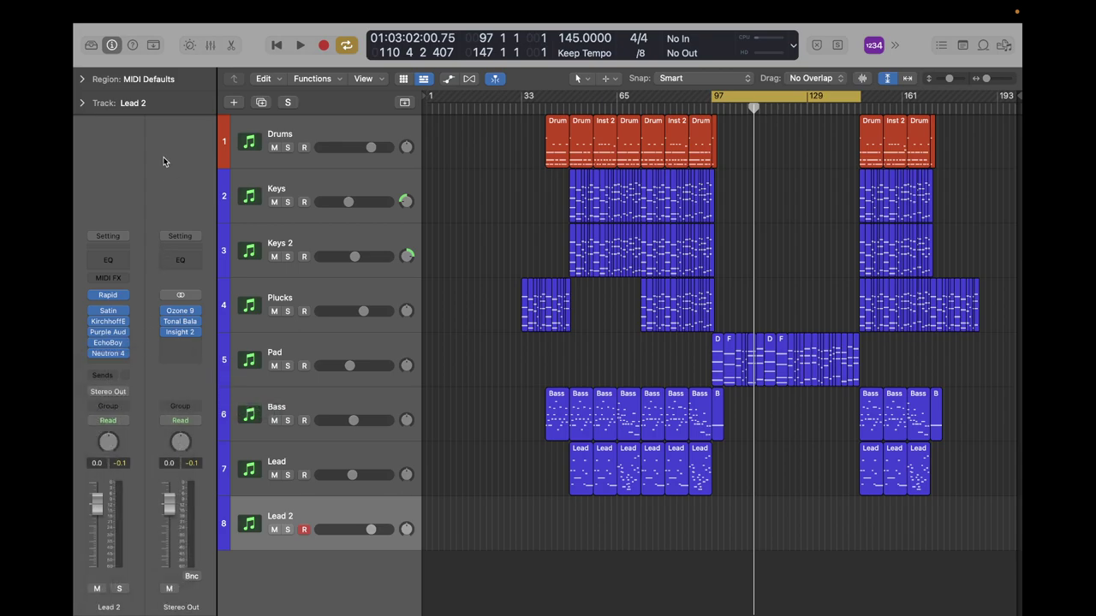
click(100, 376)
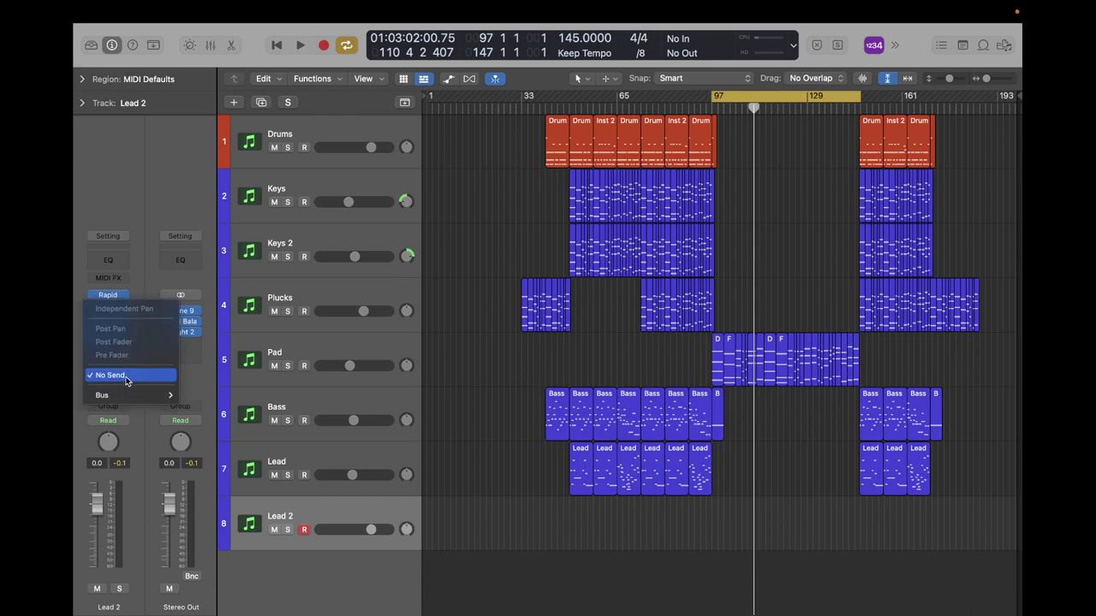
mouse_move(137, 399)
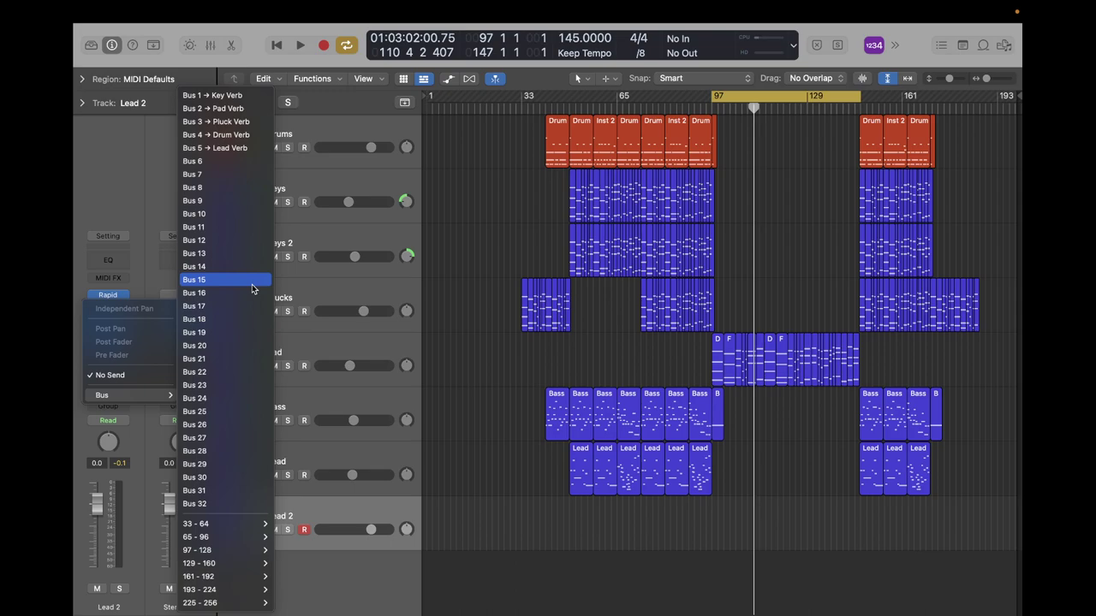
click(229, 148)
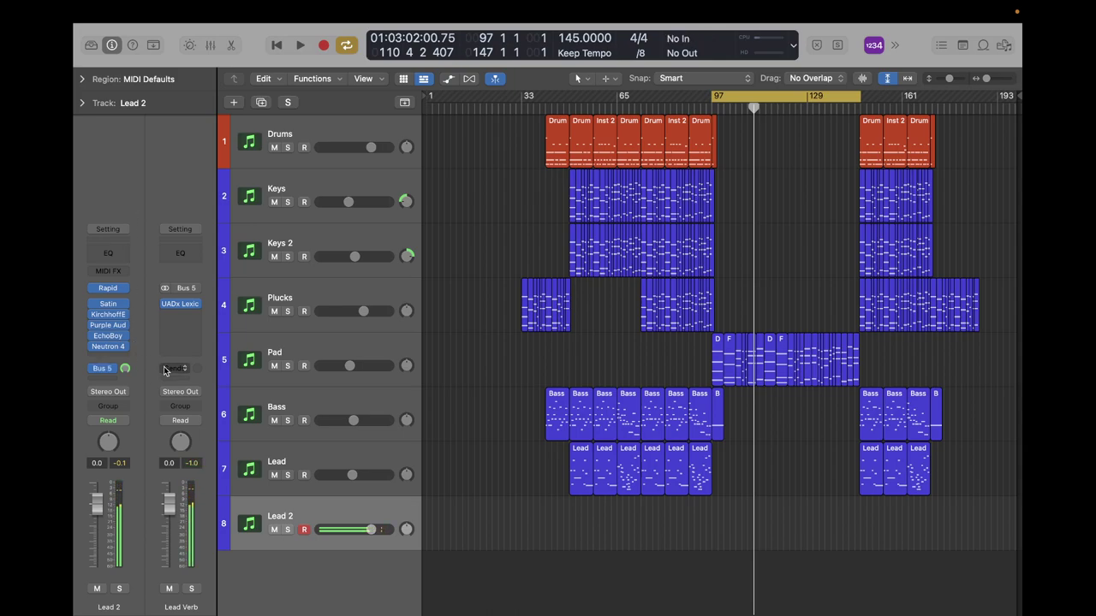
Check the Lexicon 224 on Lead Verb in the mixer, set Lead 2's Bus 5 send to about -24.1 dB, and close both views.
key(x)
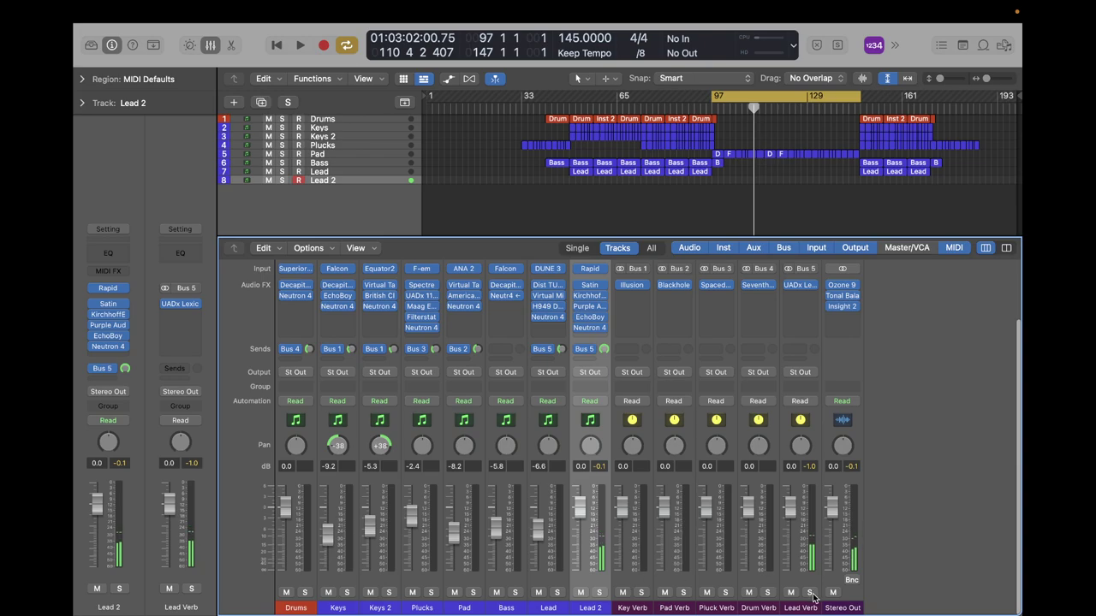
click(802, 288)
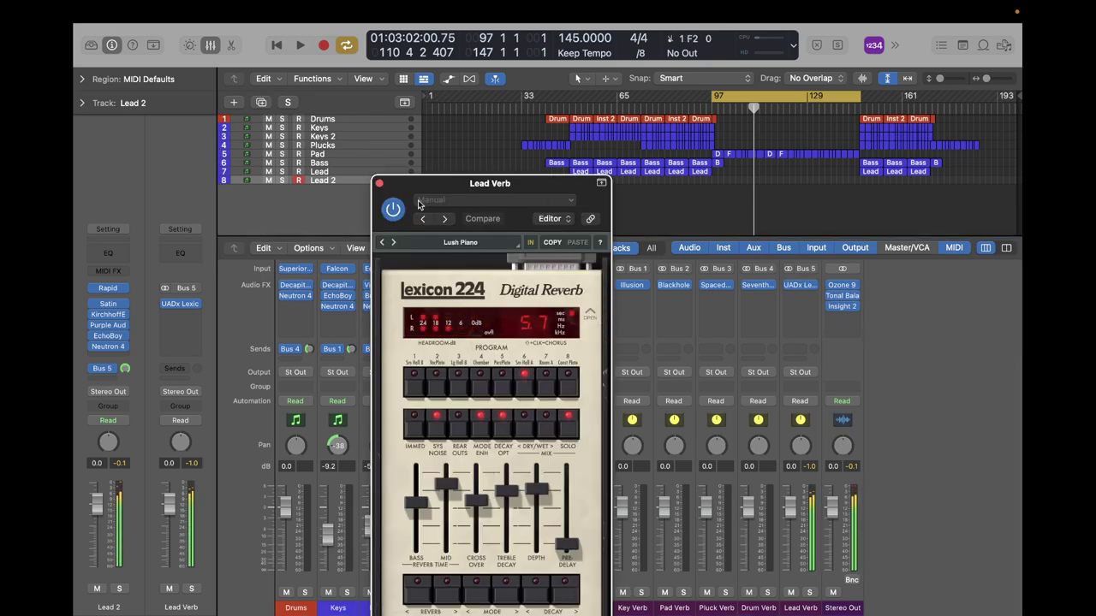
click(124, 464)
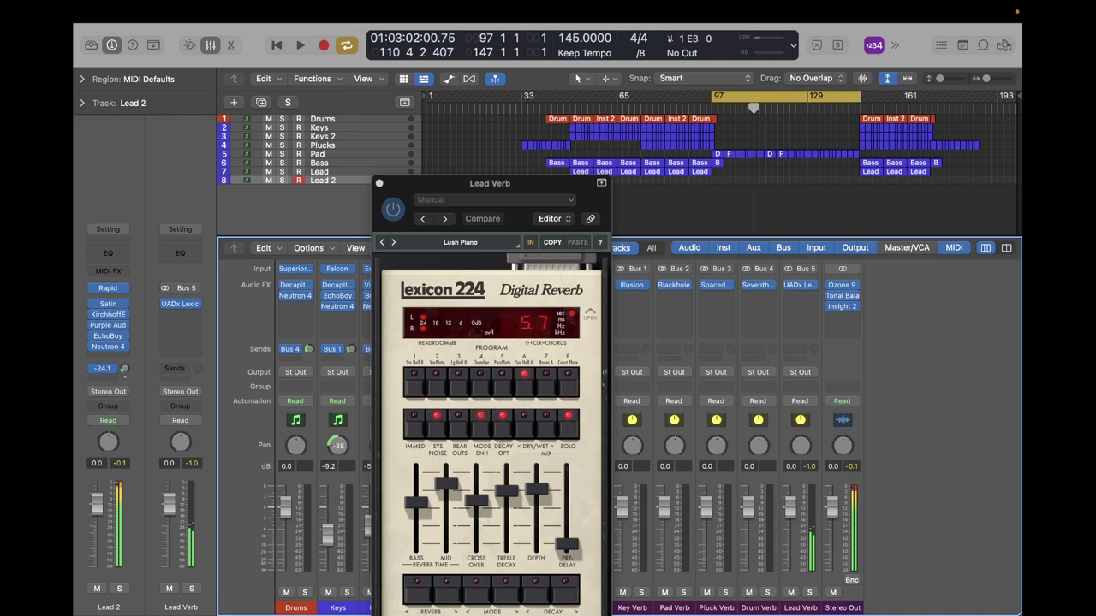
click(379, 185)
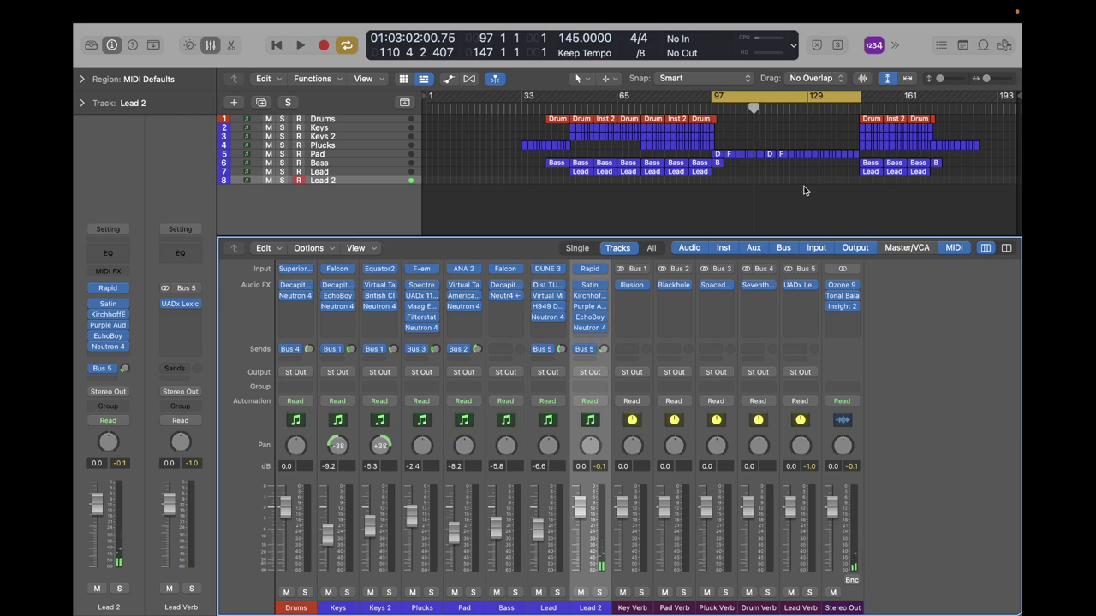
key(super+Right)
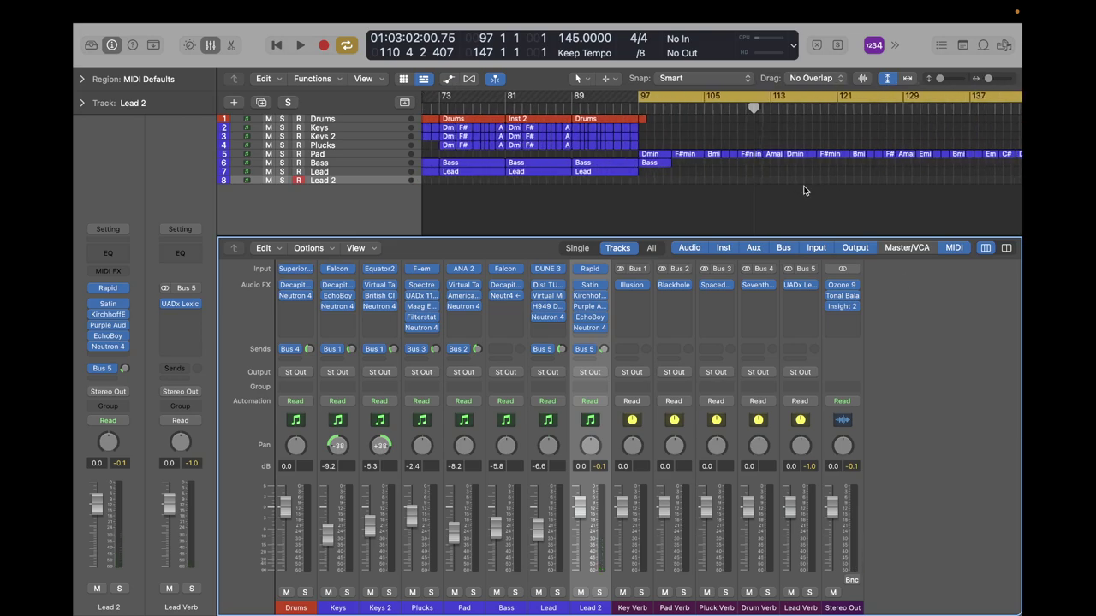
key(x)
Play the cycled section from bar 97 to audition the Lead 2 sound over the pad chords, and stop playback.
key(space)
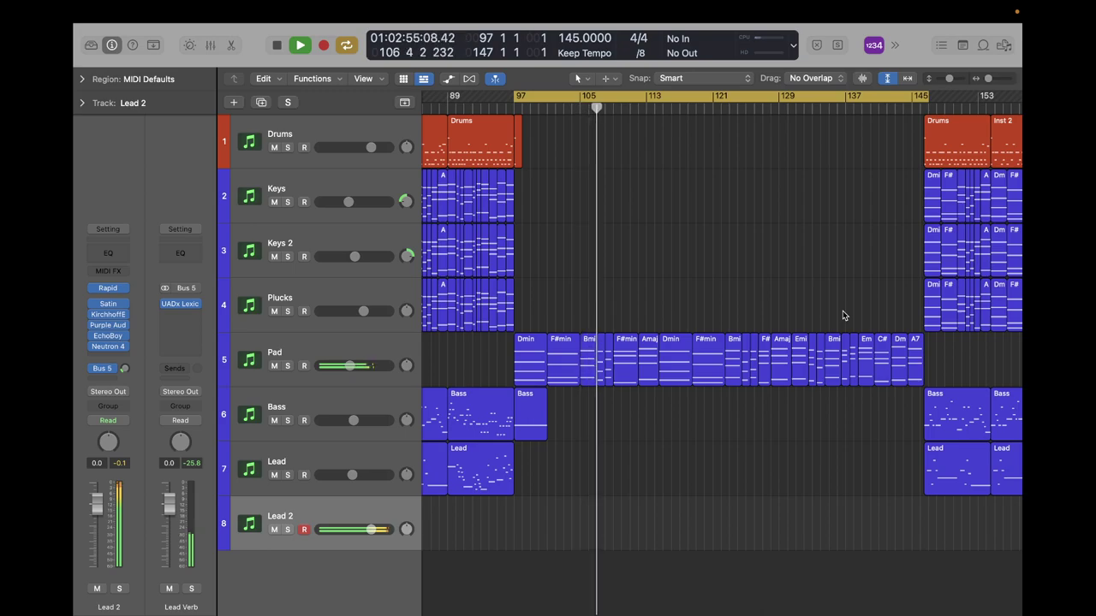
scroll(842, 310, up, 3)
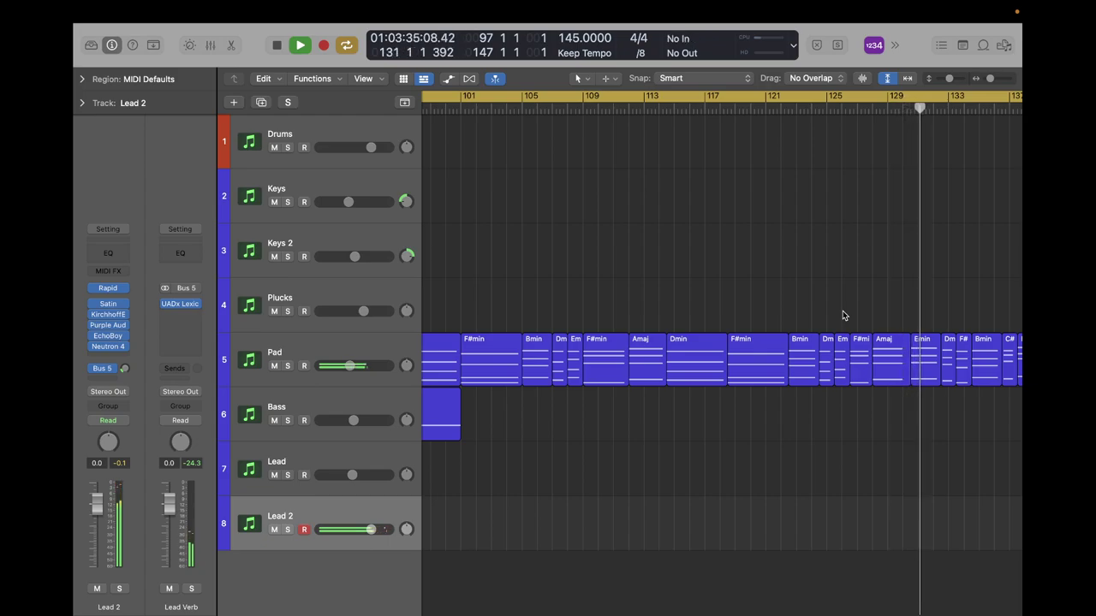
key(space)
Place the playhead at the start of the Dmin pad region at bar 114 beat 3, and play from there to hear the pad chords.
scroll(842, 315, right, 6)
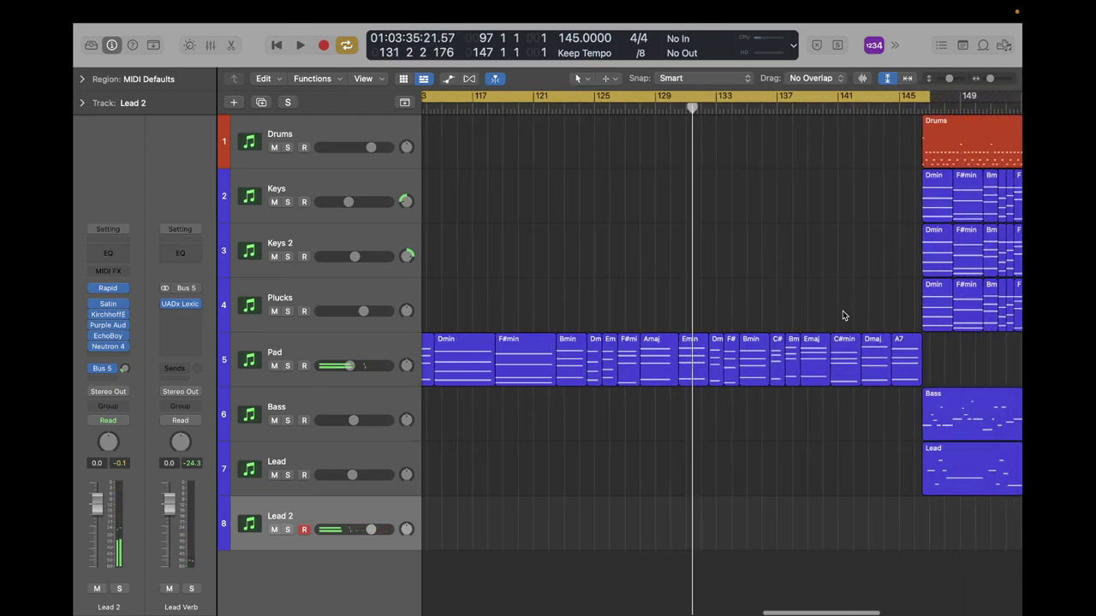
scroll(842, 315, left, 8)
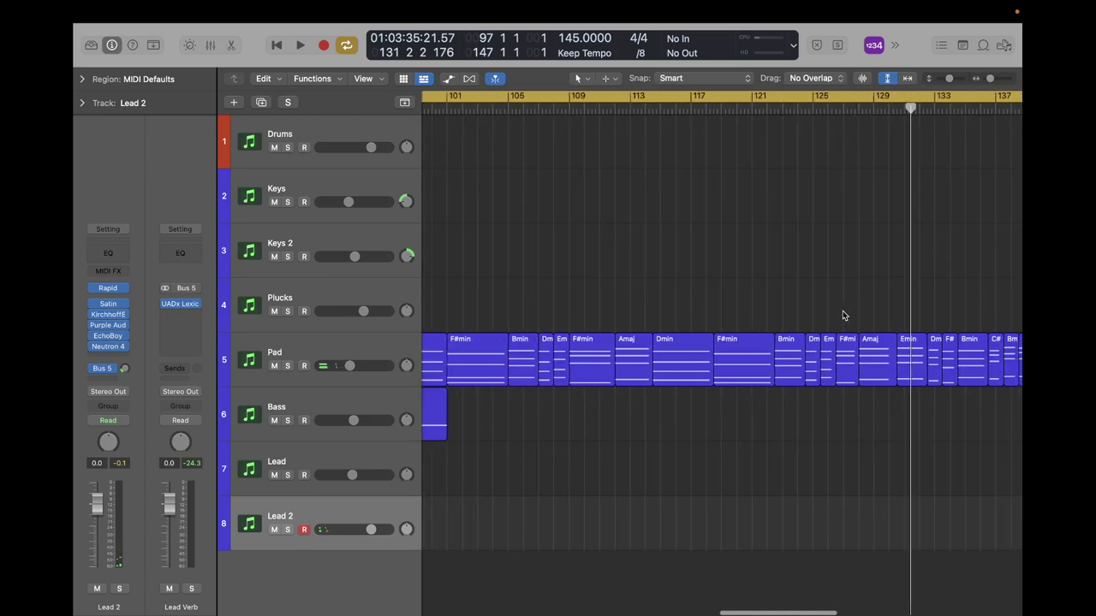
scroll(843, 315, right, 4)
scroll(843, 315, left, 5)
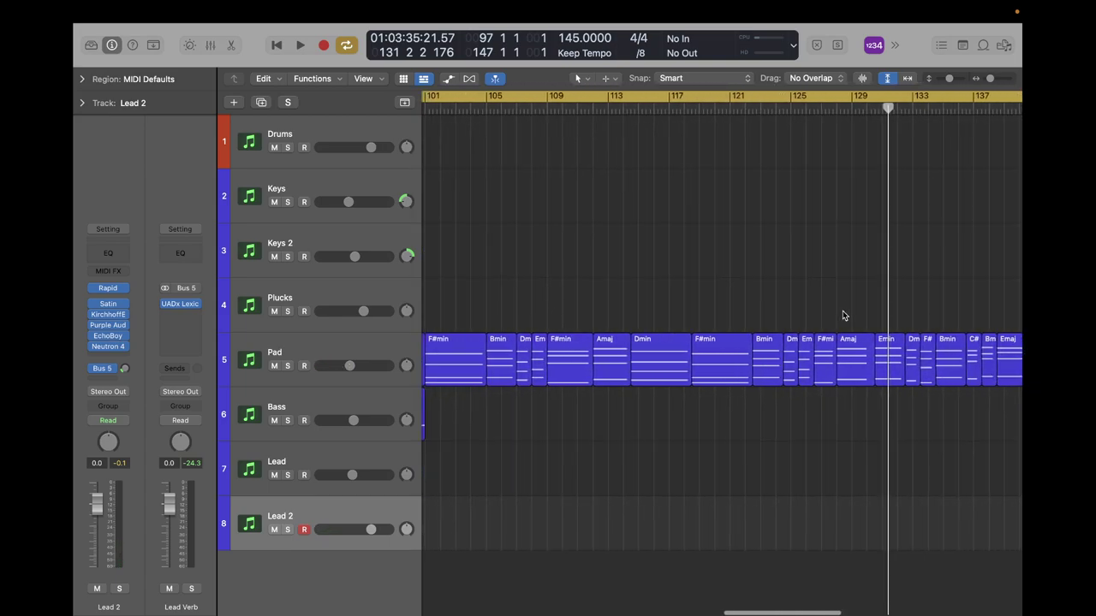
scroll(842, 315, right, 2)
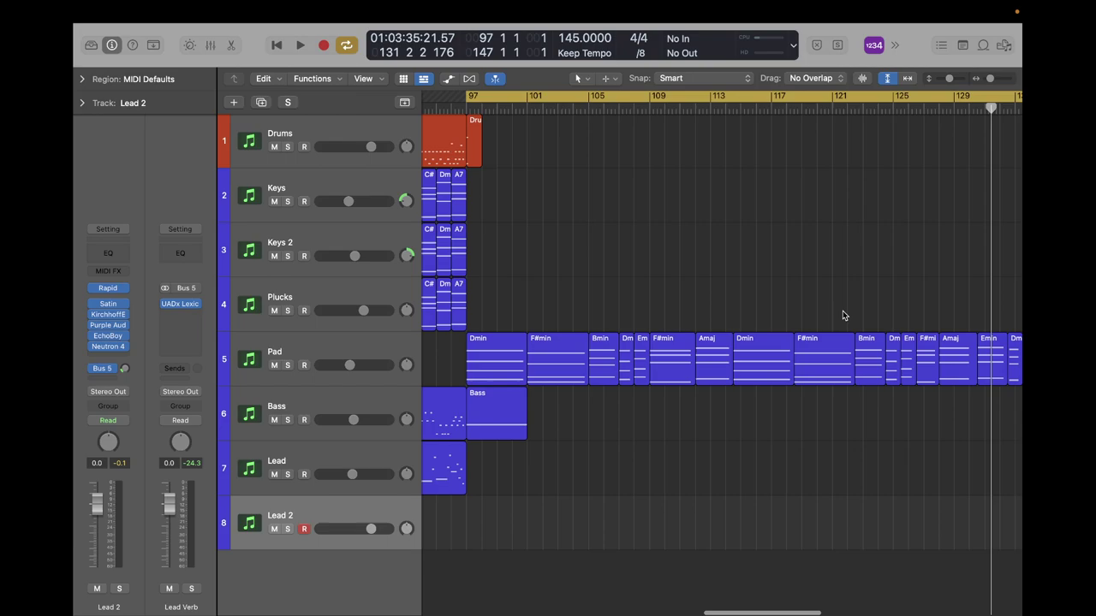
click(734, 108)
click(733, 109)
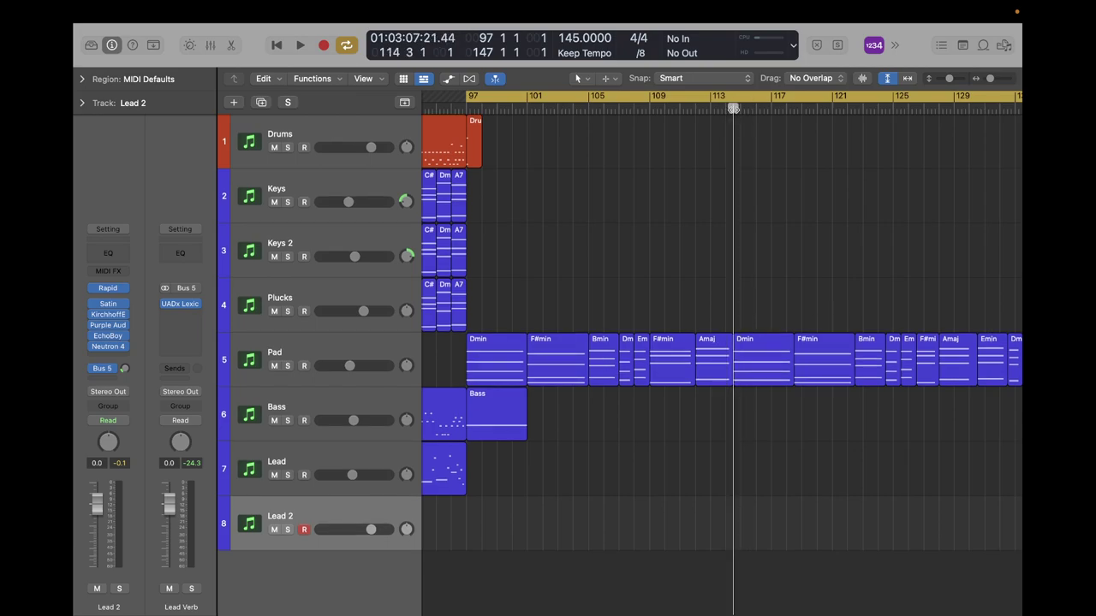
key(space)
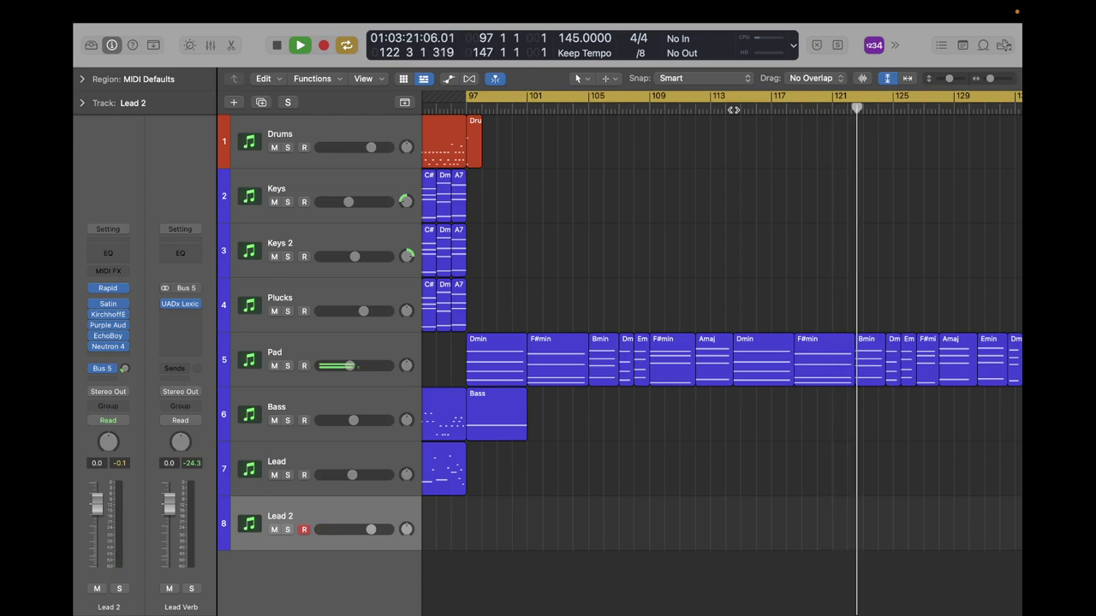
key(space)
Zoom in on the pad regions around bars 112 to 124 and return the playhead to bar 114 beat 3.
scroll(710, 269, right, 2)
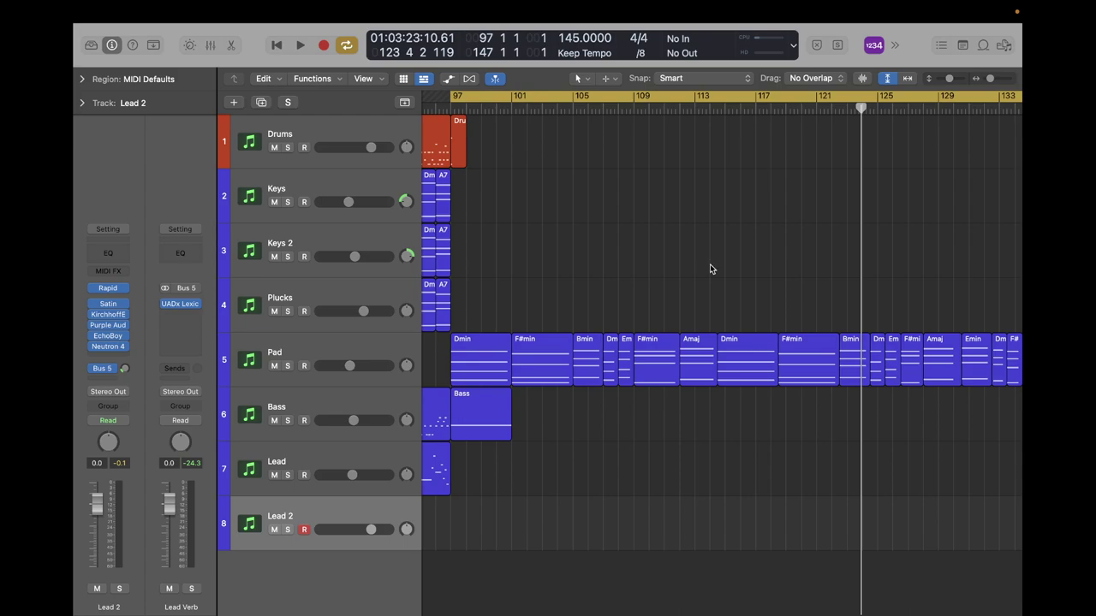
scroll(710, 269, right, 6)
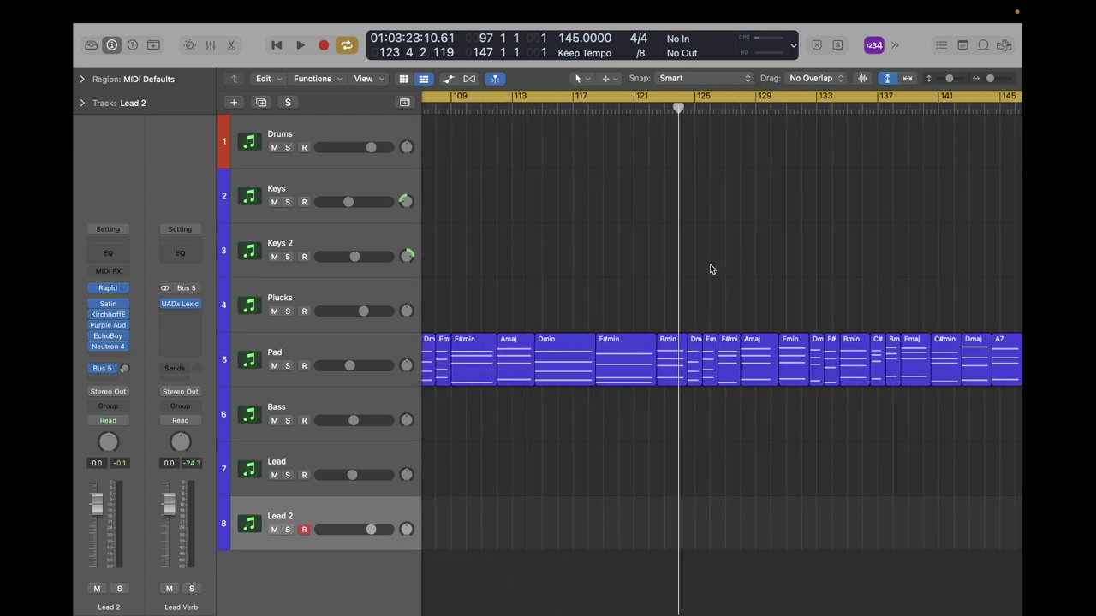
scroll(709, 268, left, 6)
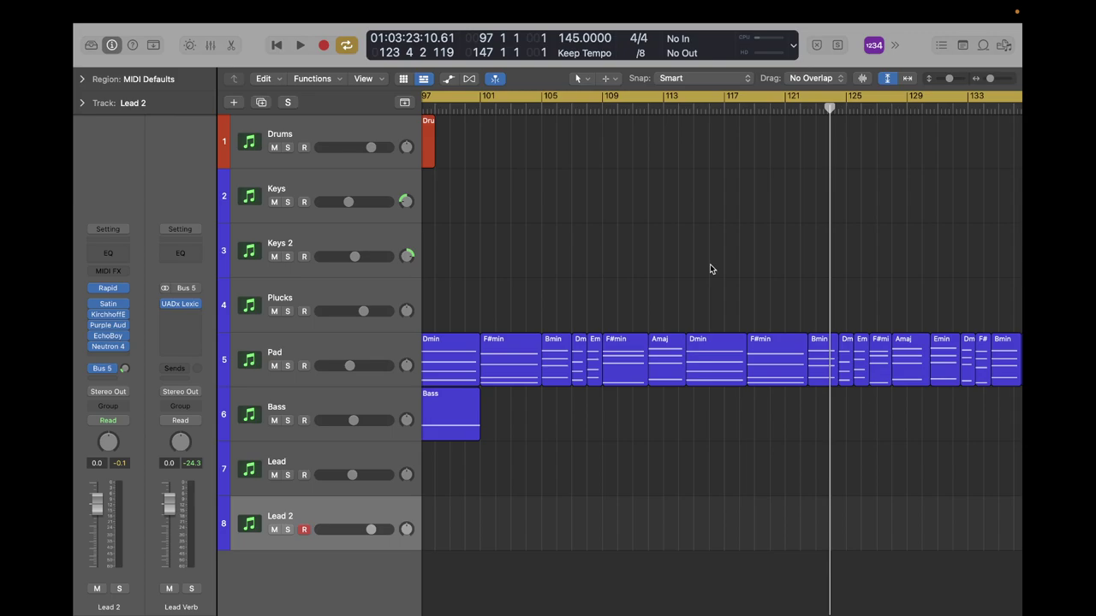
key(super+Right)
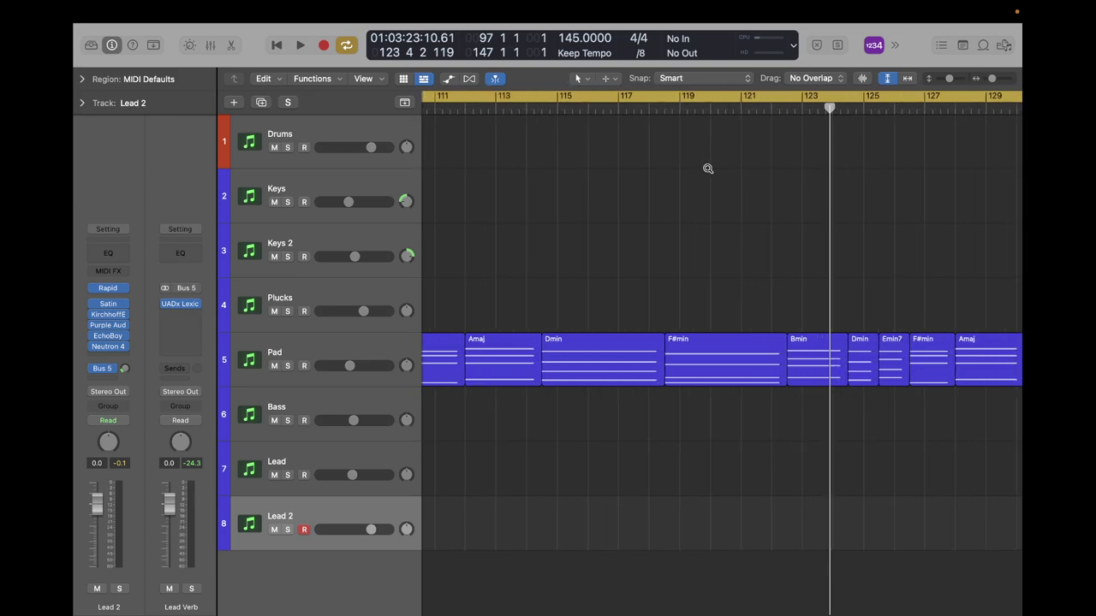
key(super+Right)
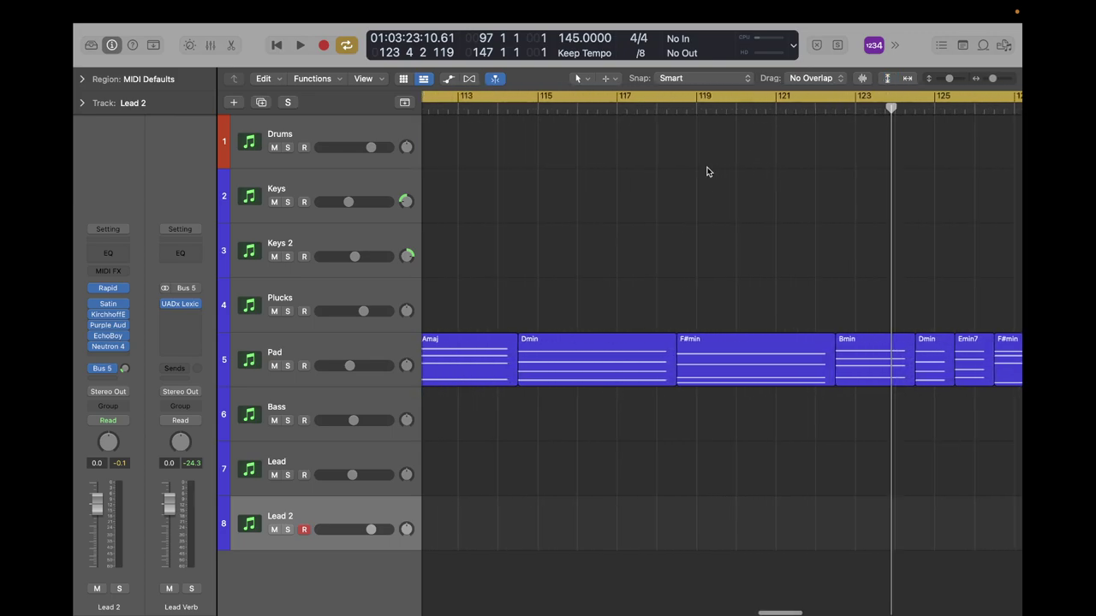
key(super+Right)
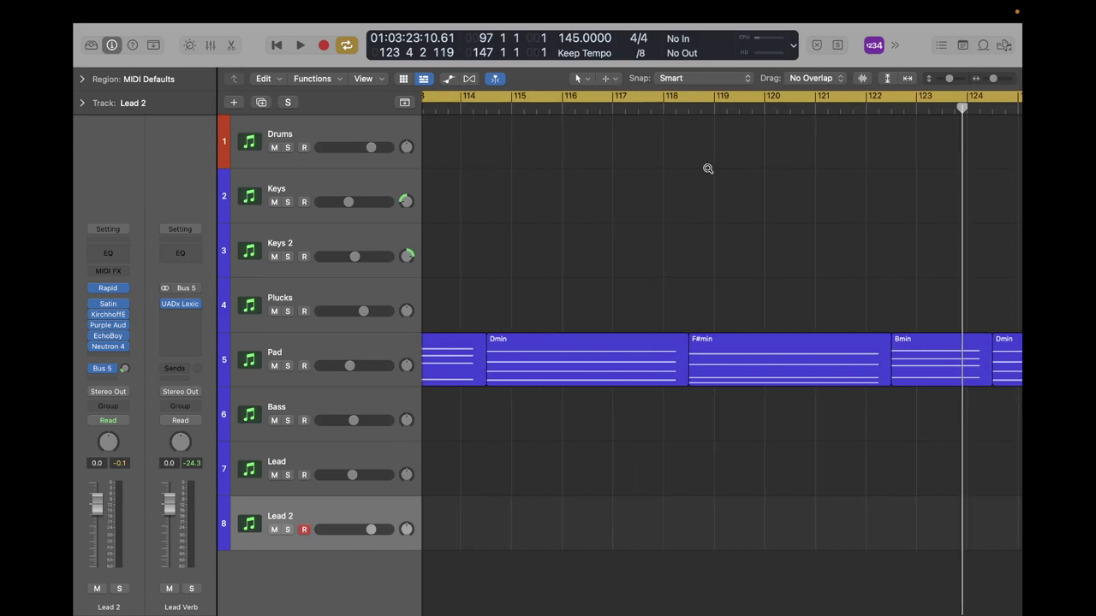
key(super+Left)
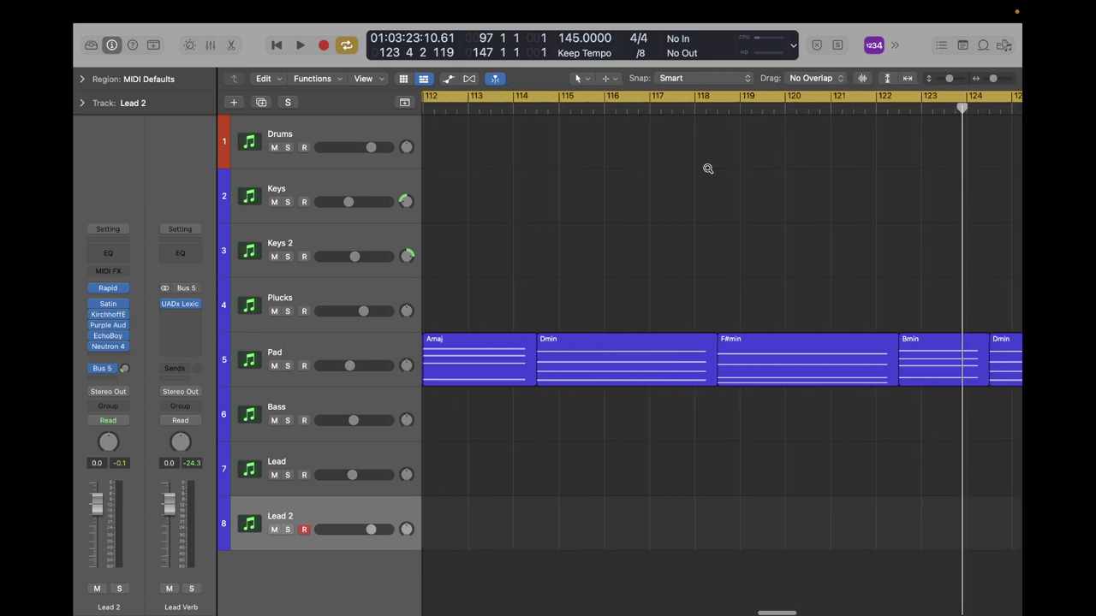
click(537, 110)
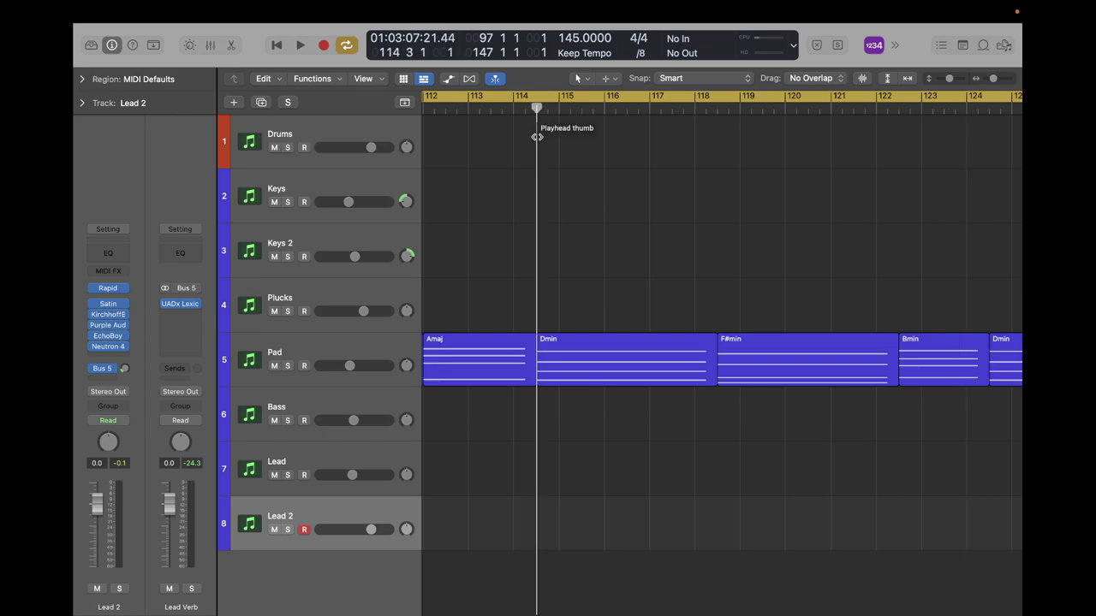
Create an empty MIDI region on the Drums track, filling the gap from bar 114 beat 3 to bar 146 beat 3.
drag(536, 143, 952, 174)
drag(981, 158, 900, 142)
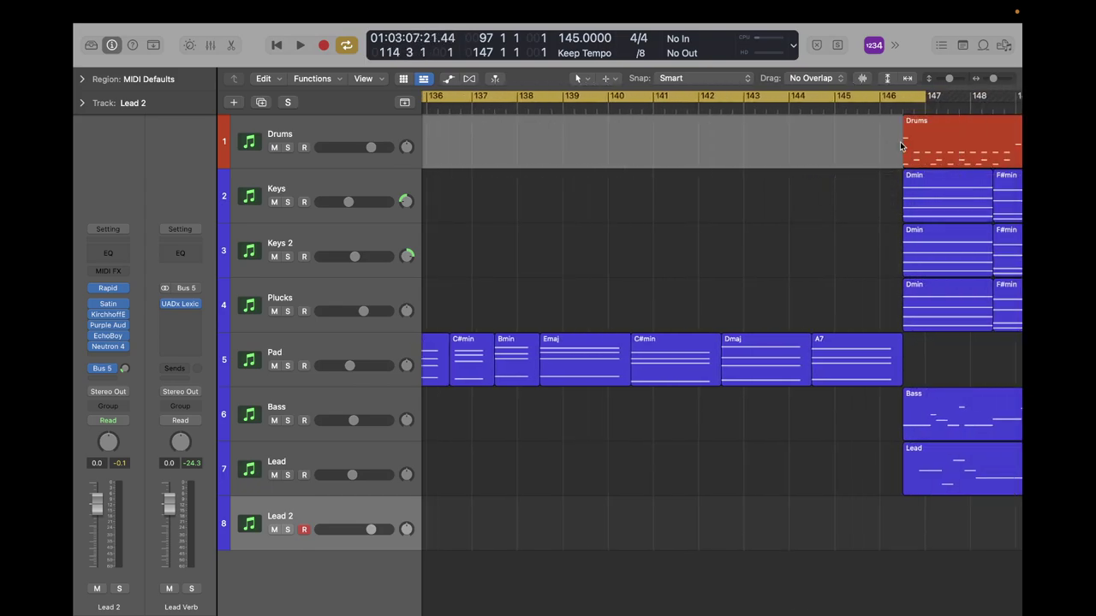
right_click(778, 148)
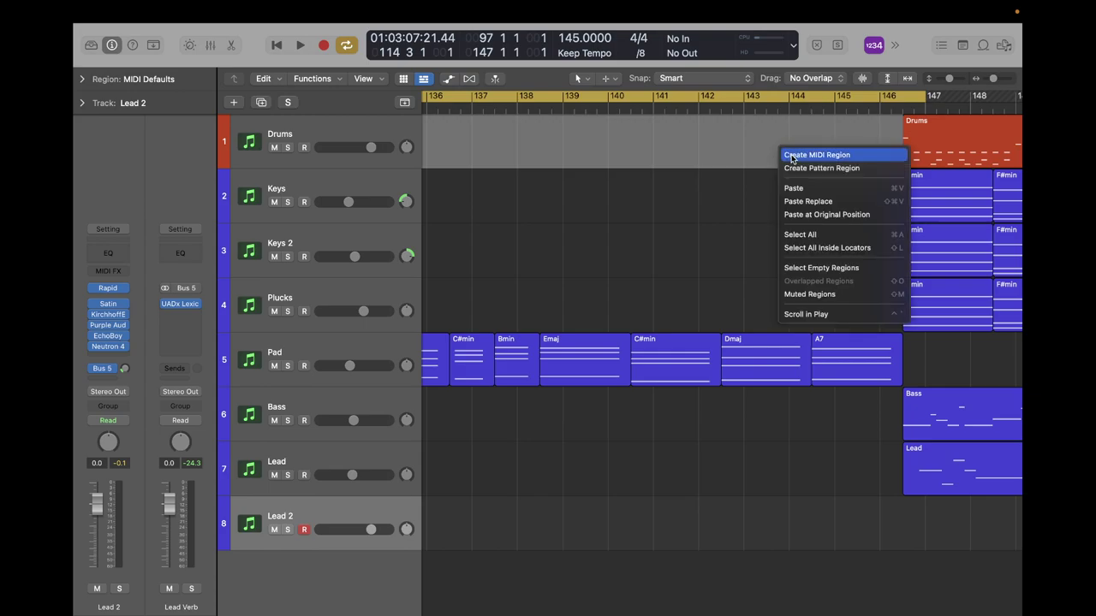
click(791, 155)
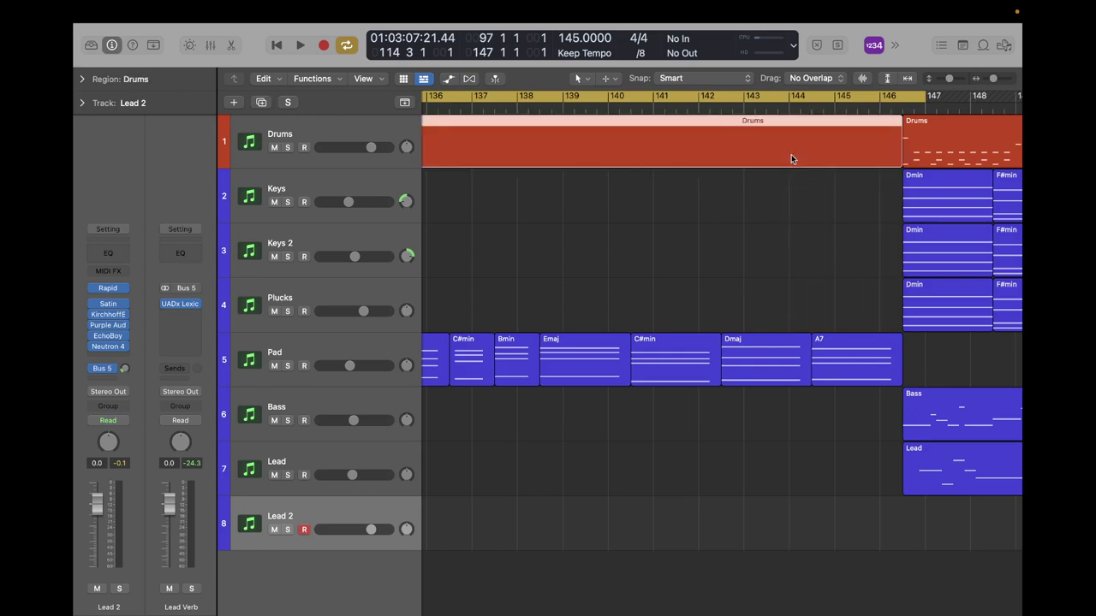
Shorten the new empty Drums region from its end to about 16 bars, ending around bar 130.
key(super+Left)
key(super+Left)
key(super+Left)
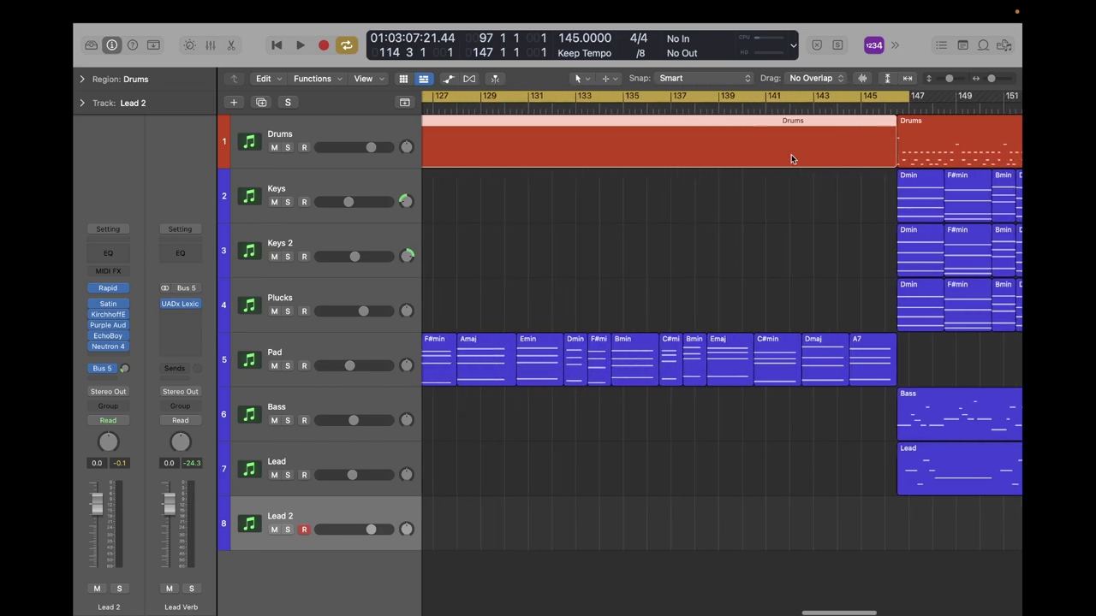
key(super+Left)
key(super+Left)
key(super+Left)
key(super+Left)
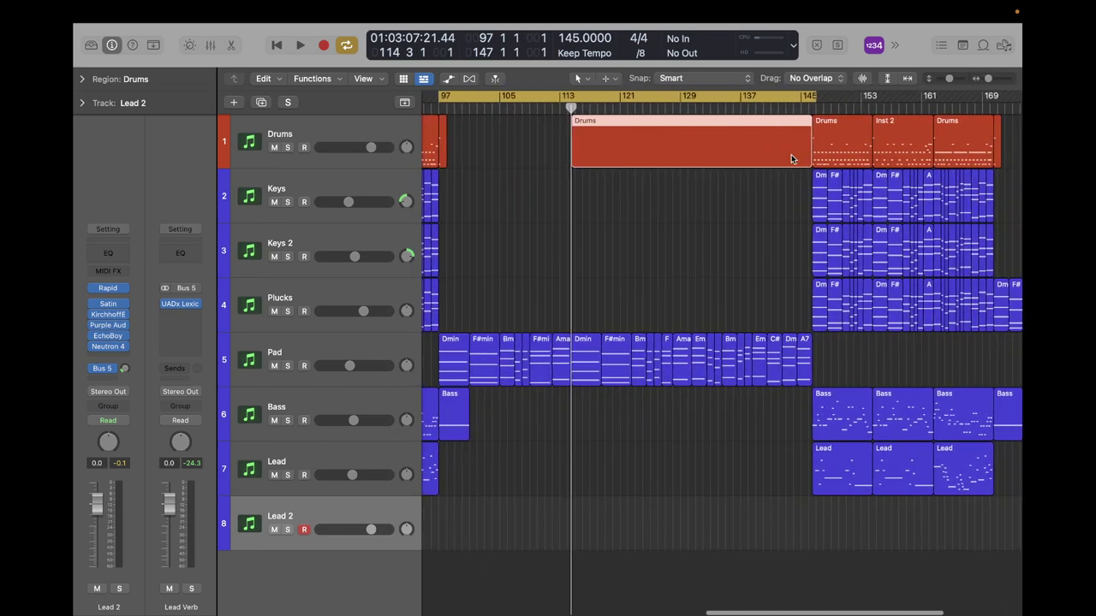
scroll(782, 168, left, 2)
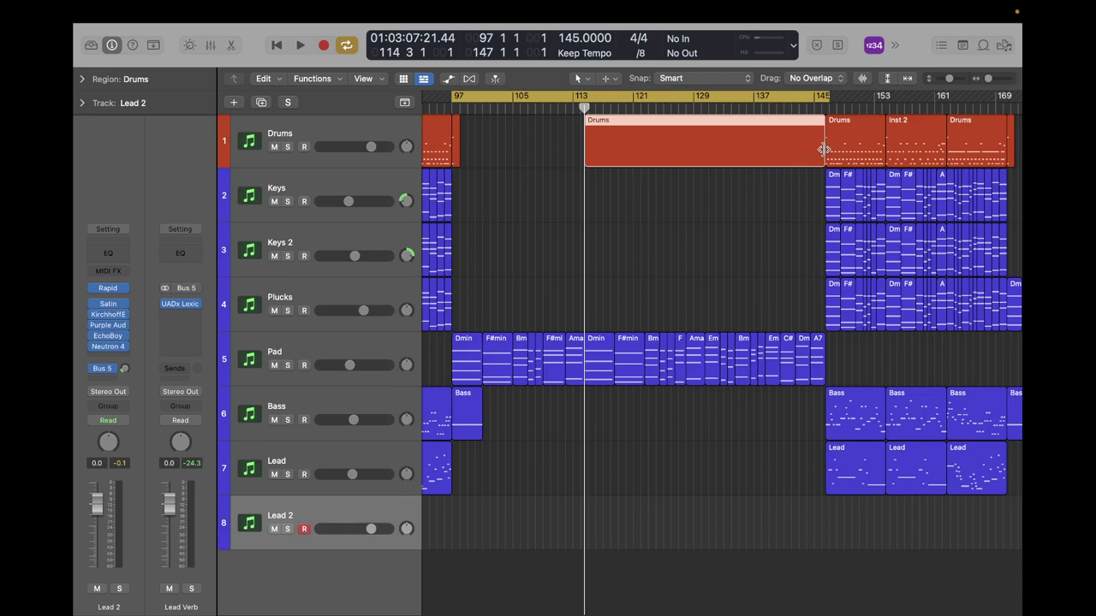
drag(823, 150, 706, 150)
click(737, 151)
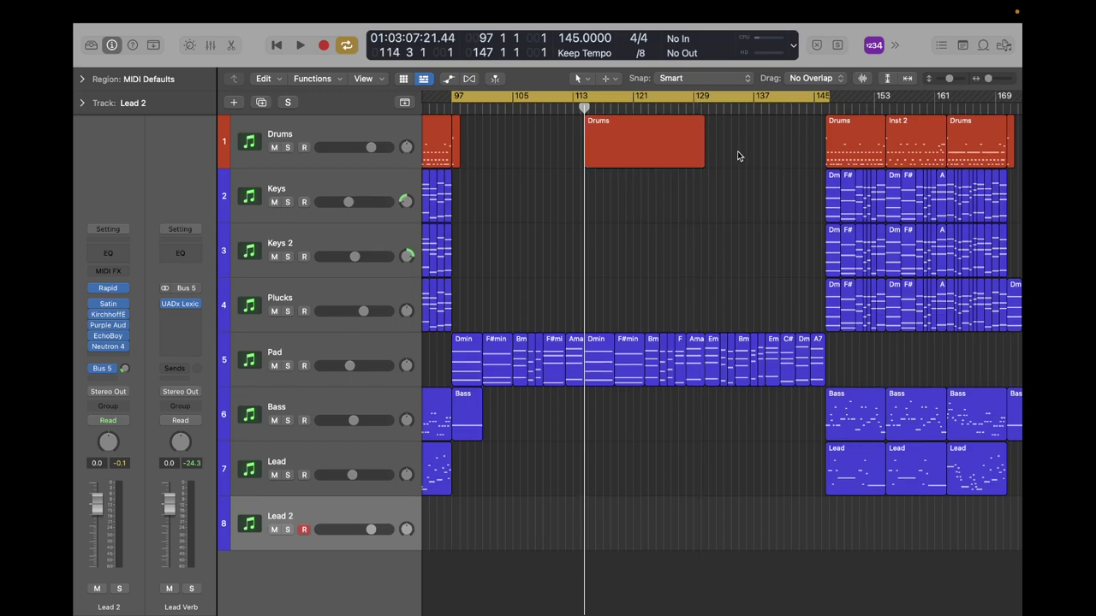
Open the empty Drums region in the Piano Roll, set the cycle range around it (bars 114 to 131), and briefly play the section.
click(643, 130)
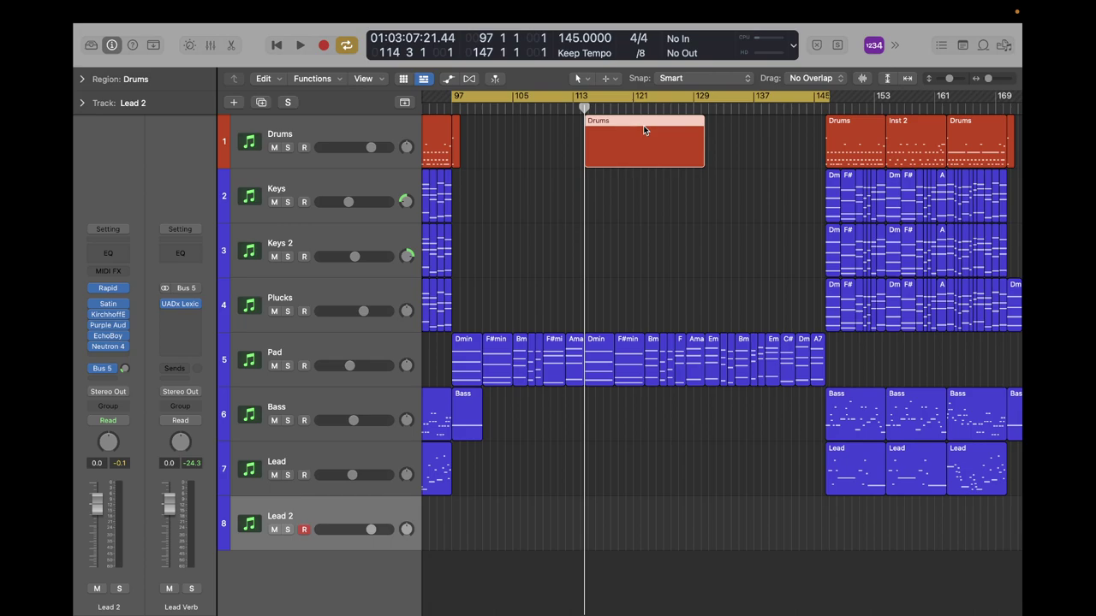
double_click(643, 125)
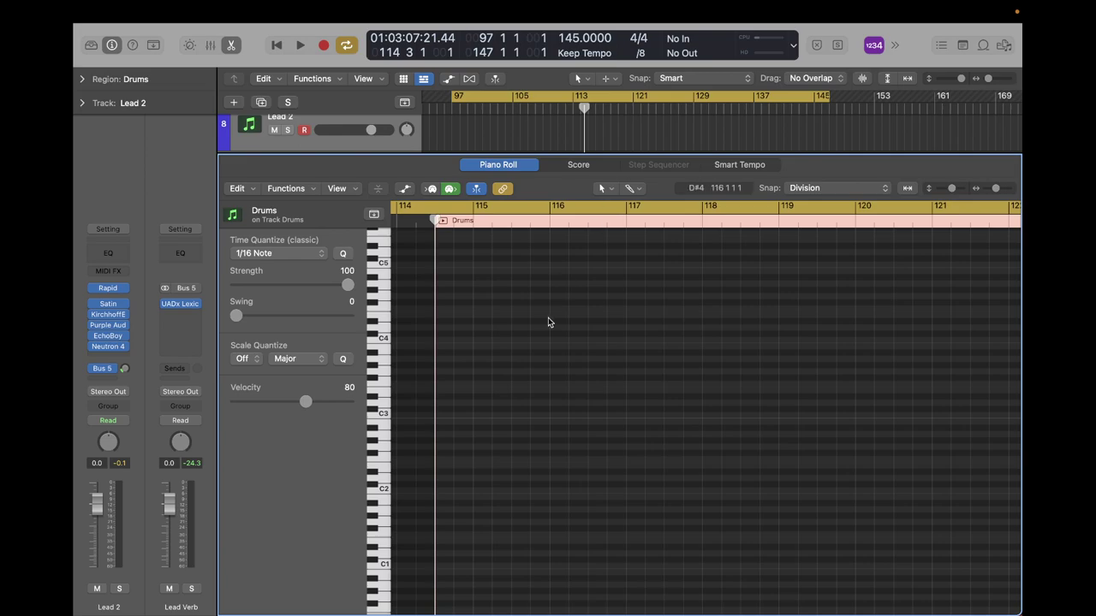
key(super+u)
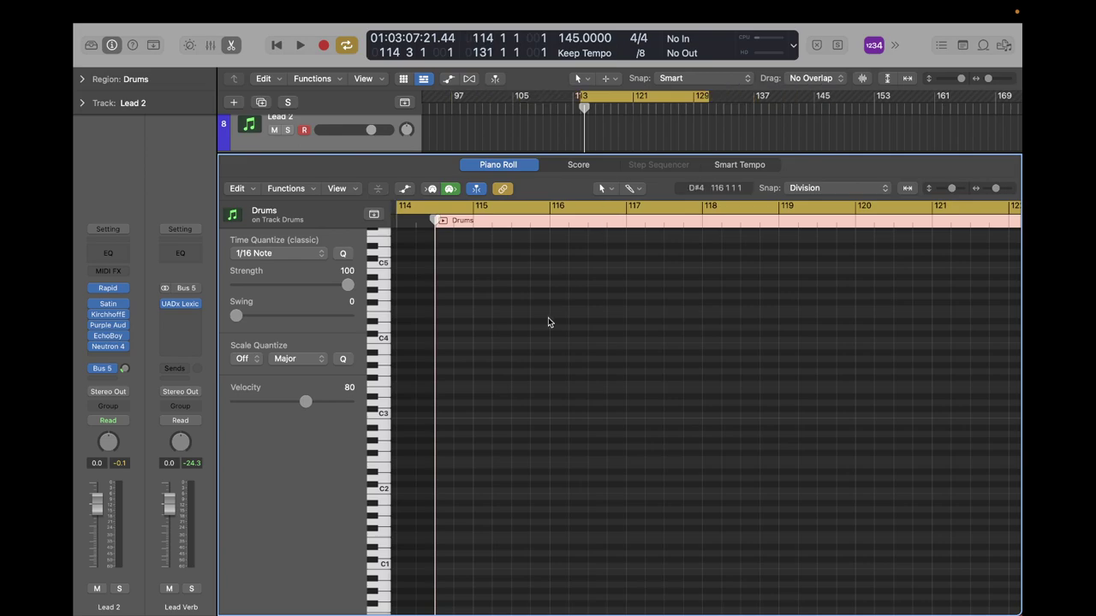
scroll(646, 133, down, 3)
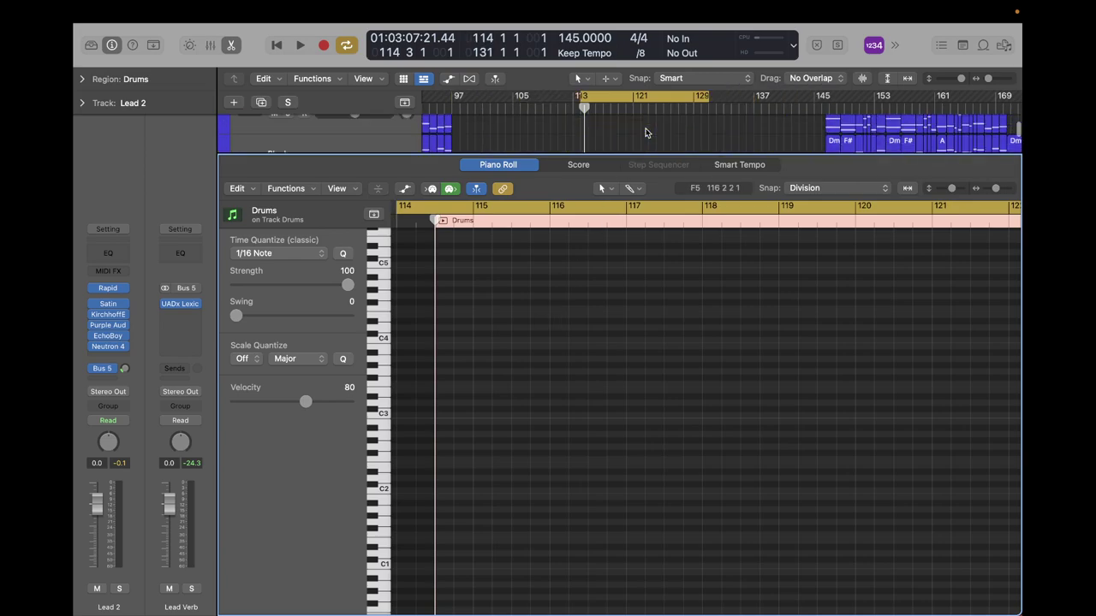
scroll(646, 133, up, 3)
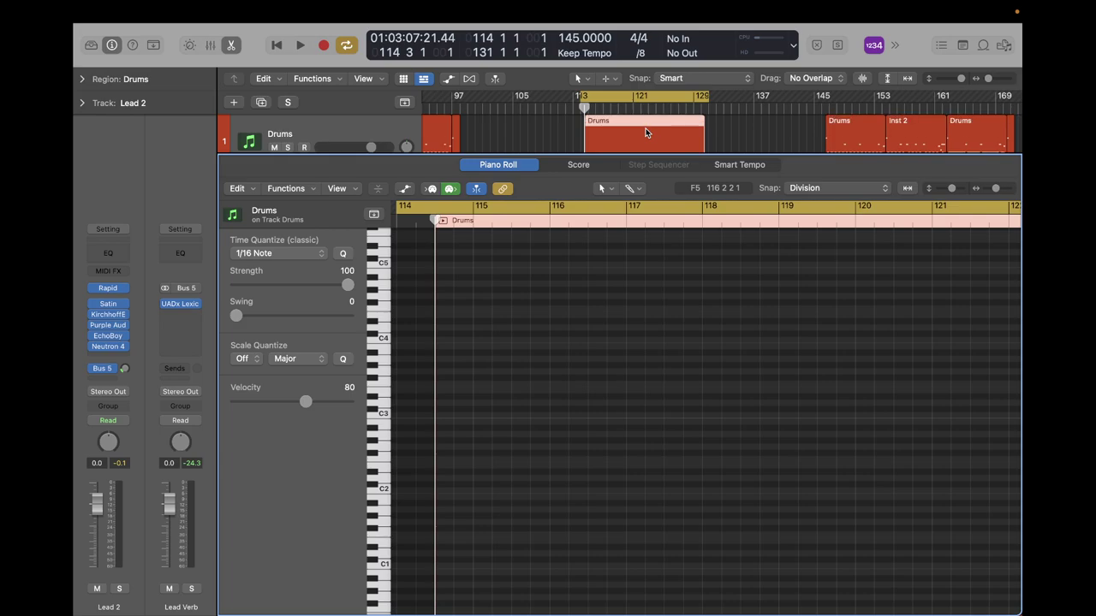
key(space)
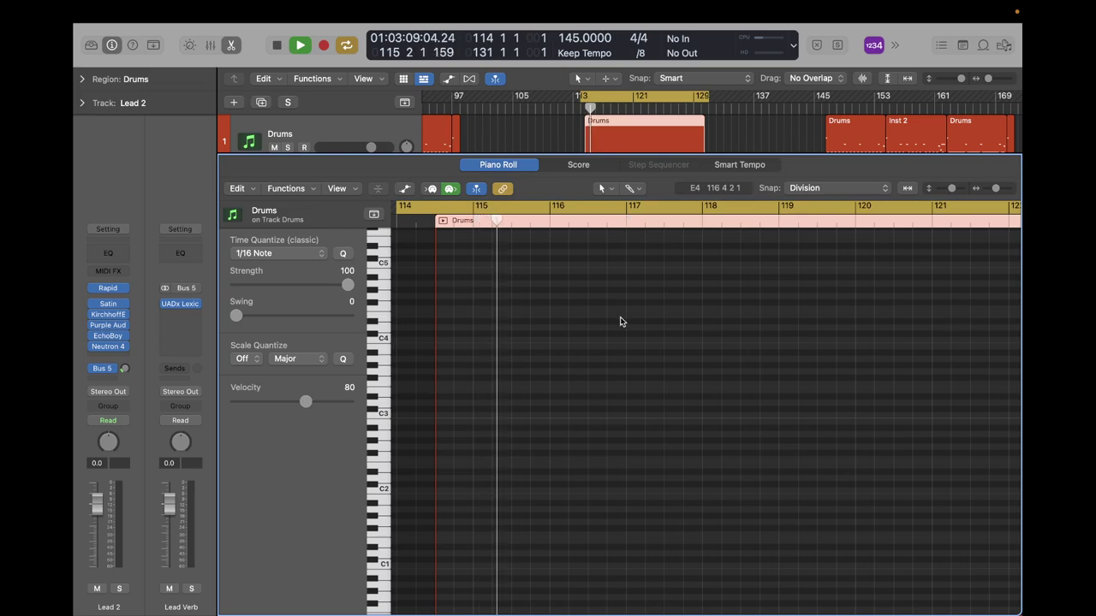
key(space)
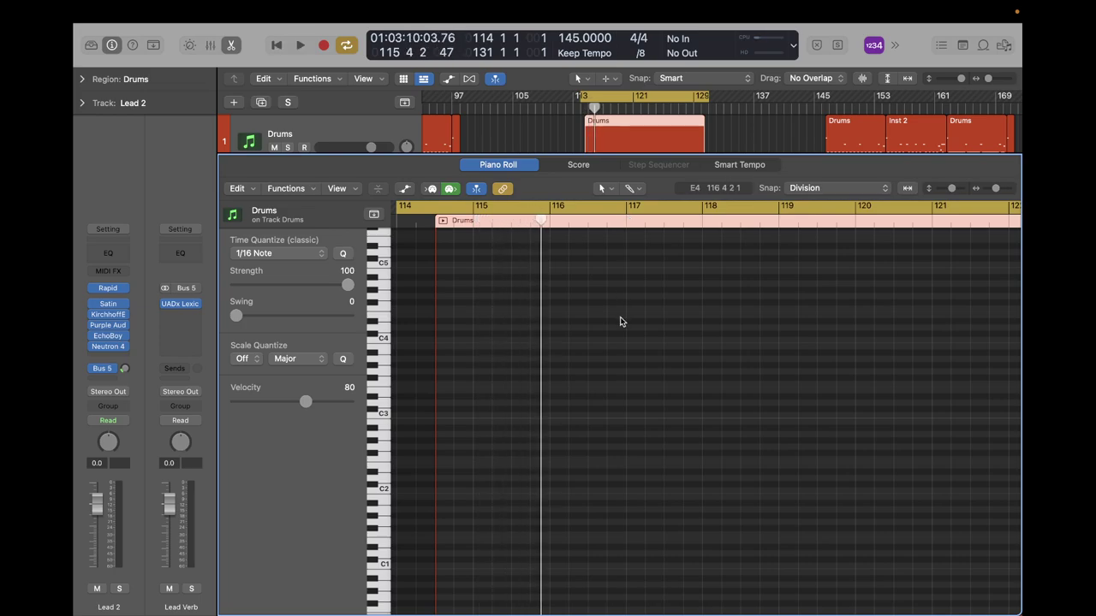
Preview the C1 drum sound, then set the Piano Roll's time quantize to 1/8 Note and the velocity to 100.
click(382, 566)
click(281, 252)
click(274, 243)
drag(306, 405, 325, 405)
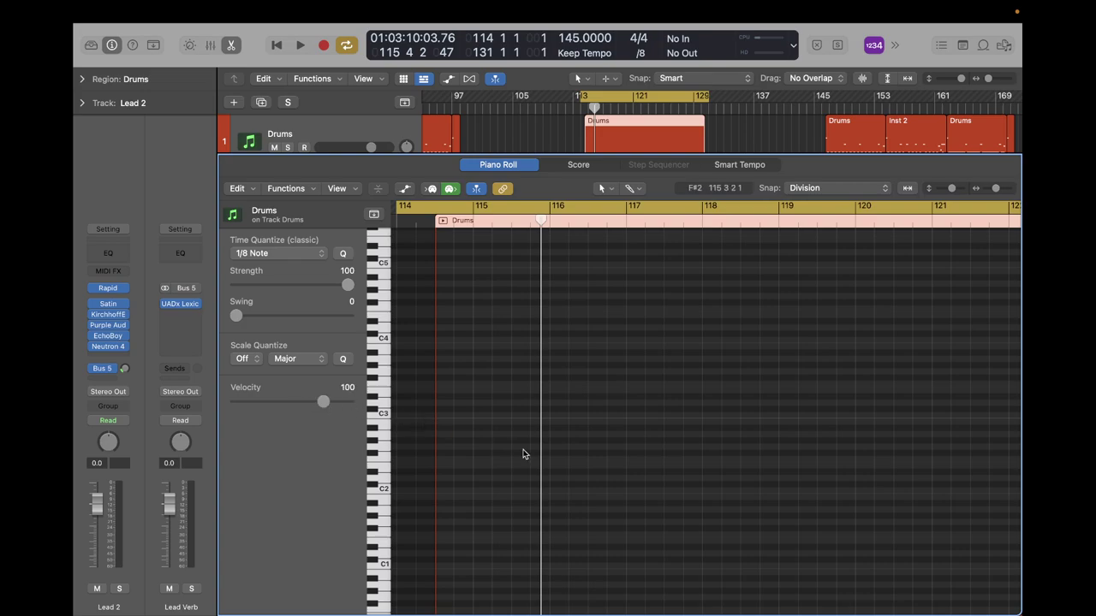
Add a C1 note at bar 114 beat 3 in the Drums region, and play from there to hear it.
click(439, 567)
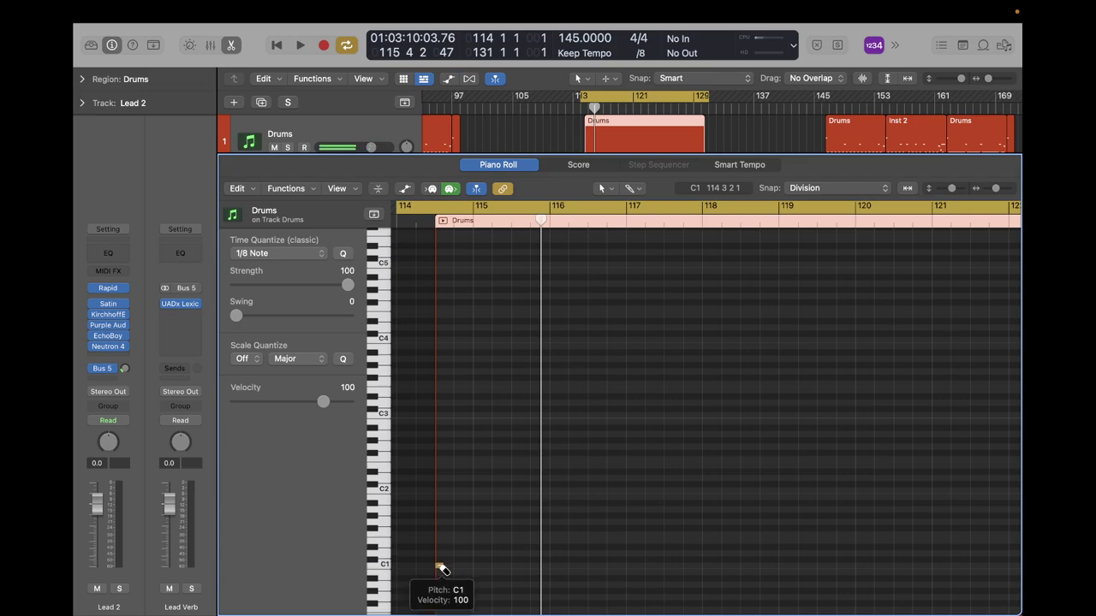
scroll(441, 568, up, 5)
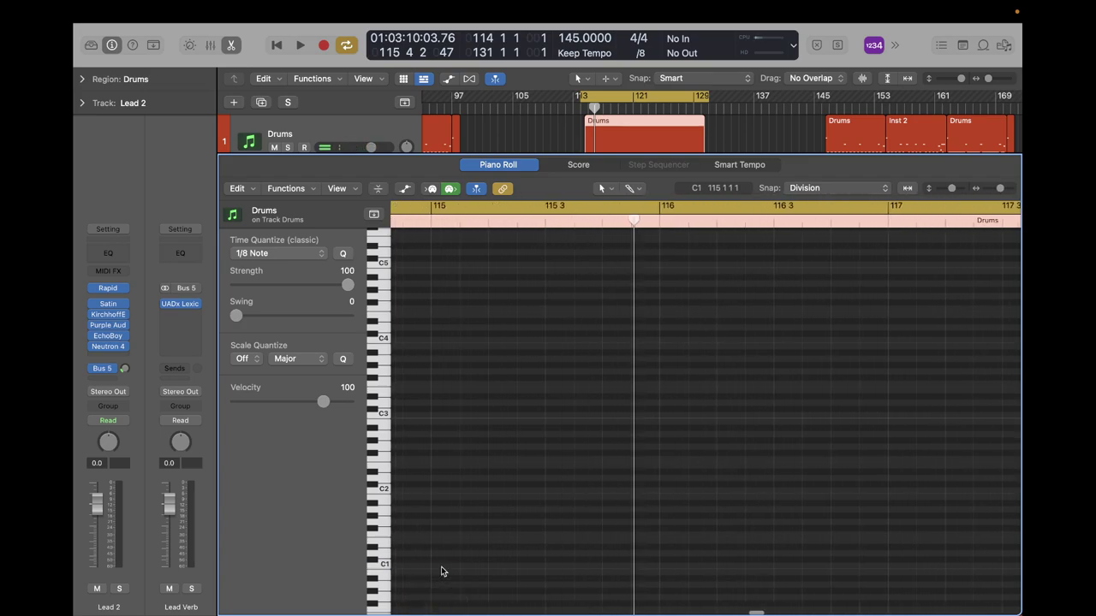
scroll(442, 570, left, 3)
scroll(442, 571, down, 3)
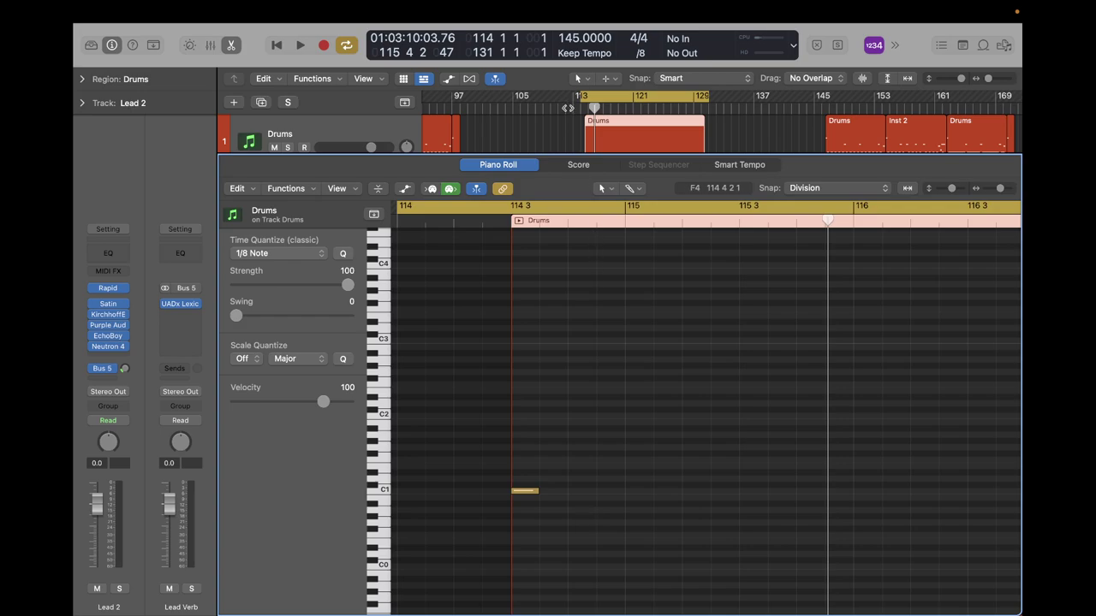
key(space)
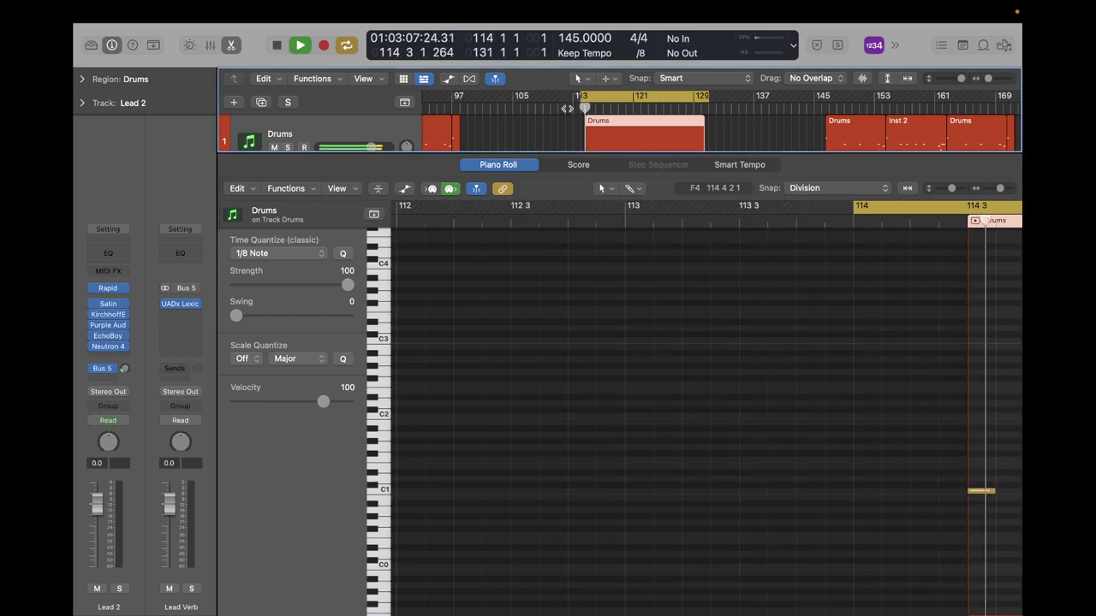
key(space)
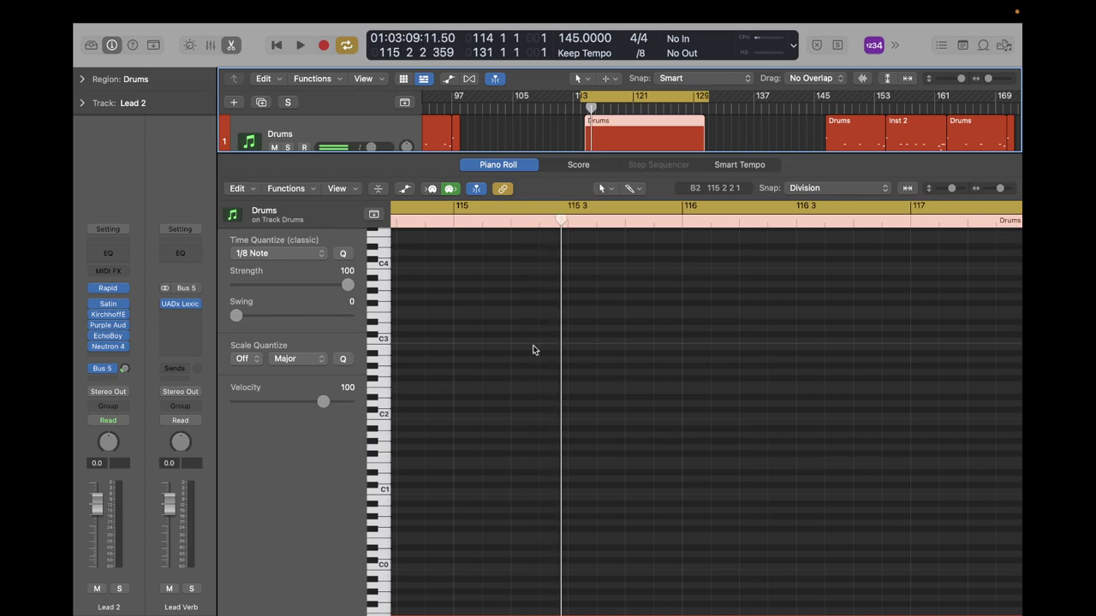
scroll(532, 349, left, 3)
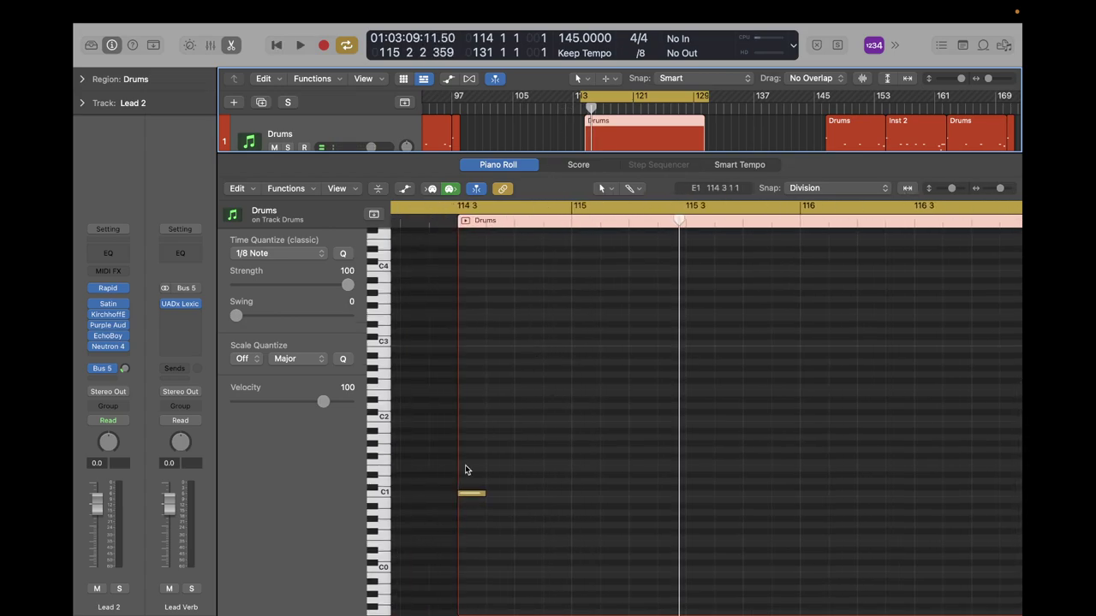
Add a C#2 note at bar 114 beat 3 and D1 notes at bar 115 beat 1 and bar 115 beat 4.
click(469, 412)
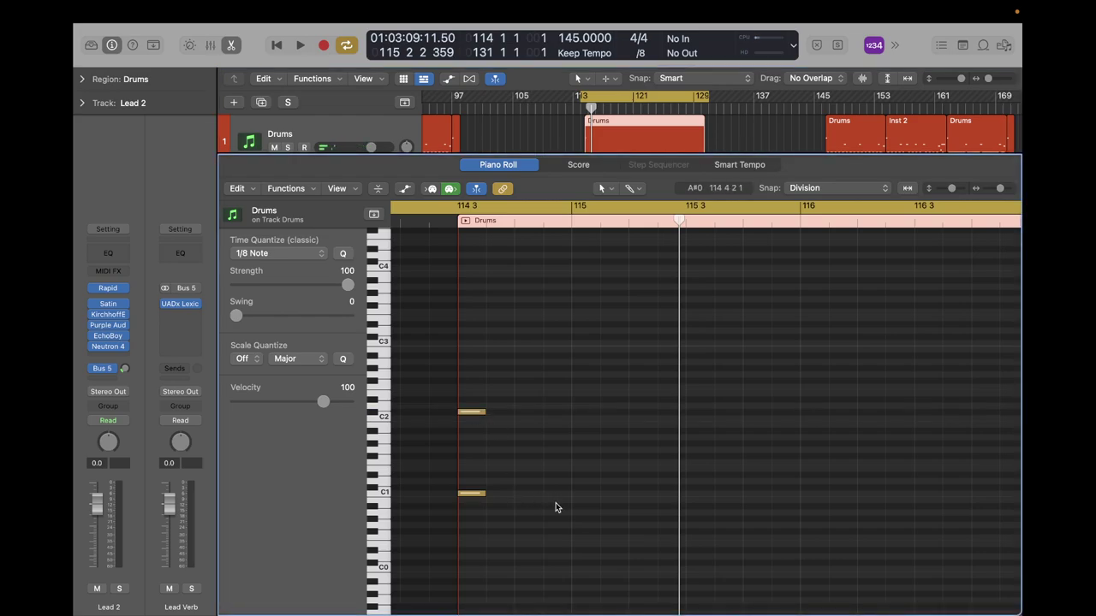
click(576, 481)
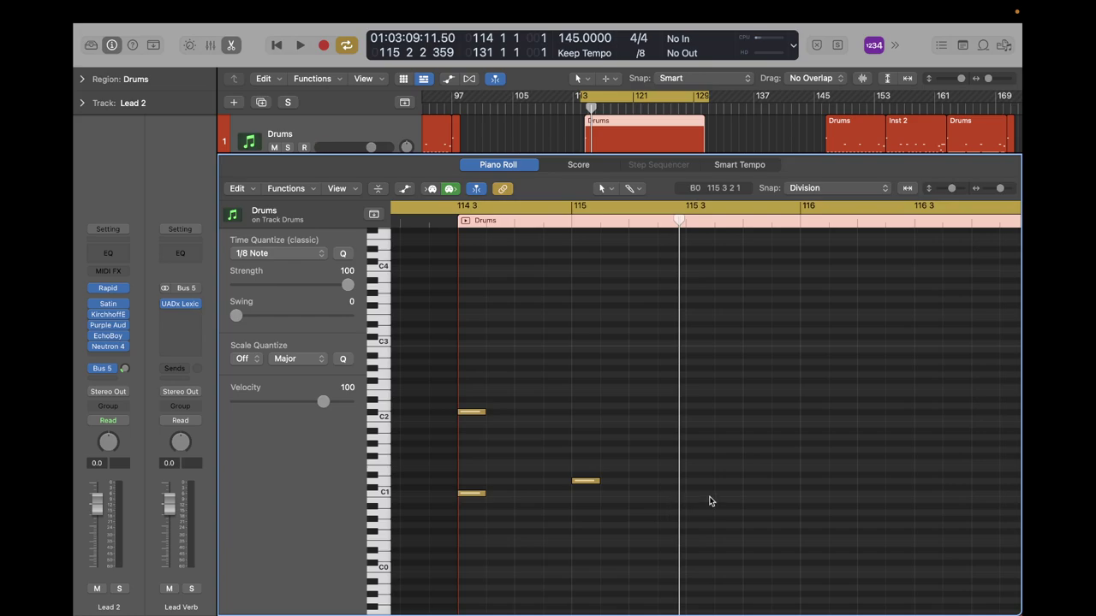
click(748, 481)
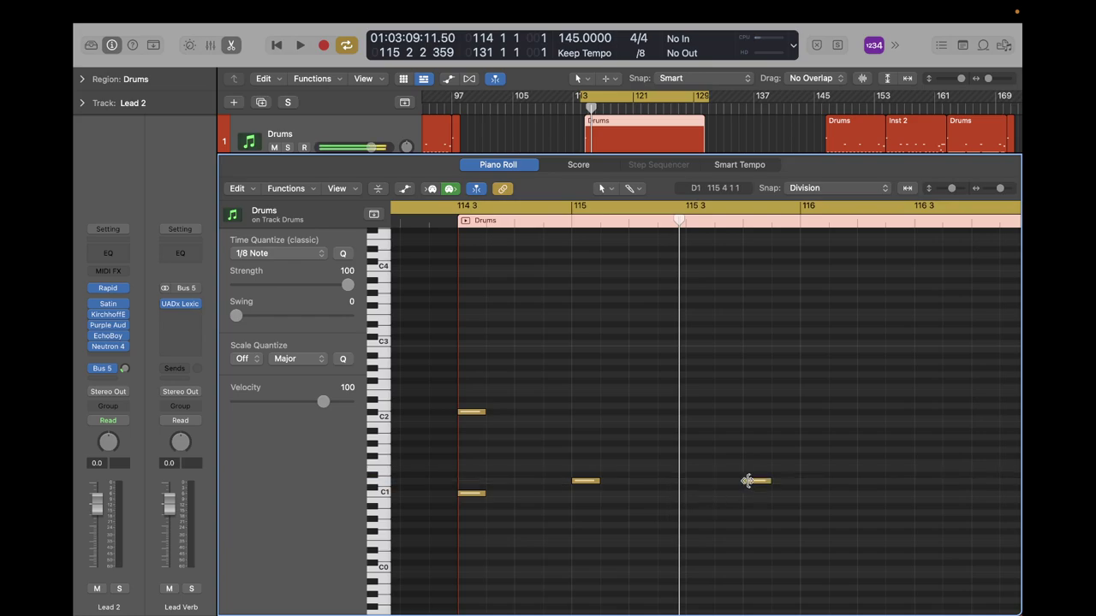
Place the playhead at the pad chord change at bar 118 beat 3, and add C1 and C#2 notes there in the Drums region.
scroll(789, 498, right, 3)
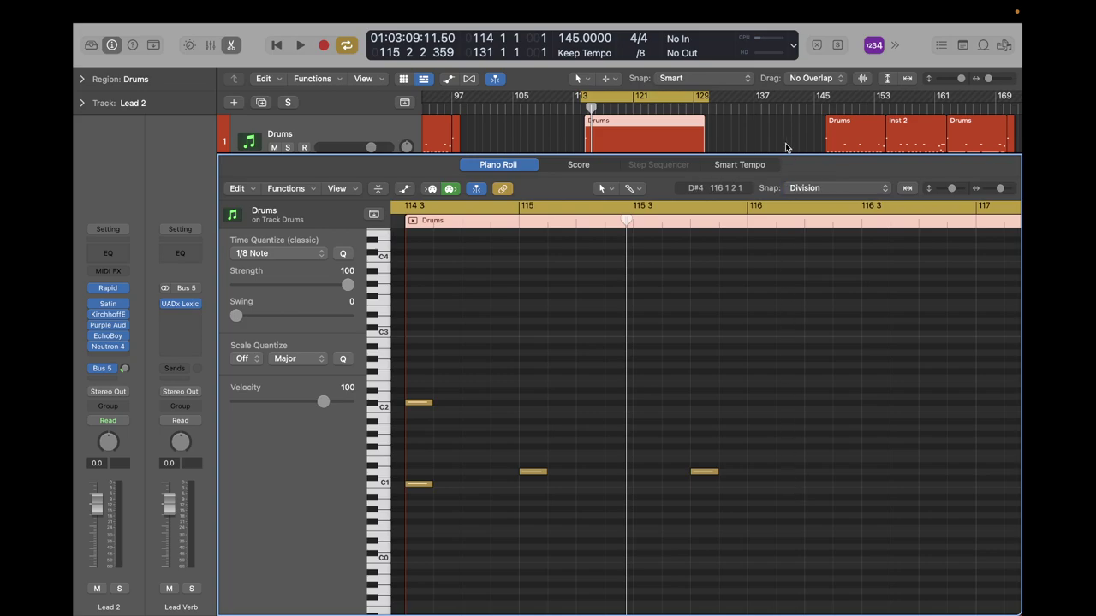
scroll(781, 141, down, 2)
scroll(781, 142, down, 5)
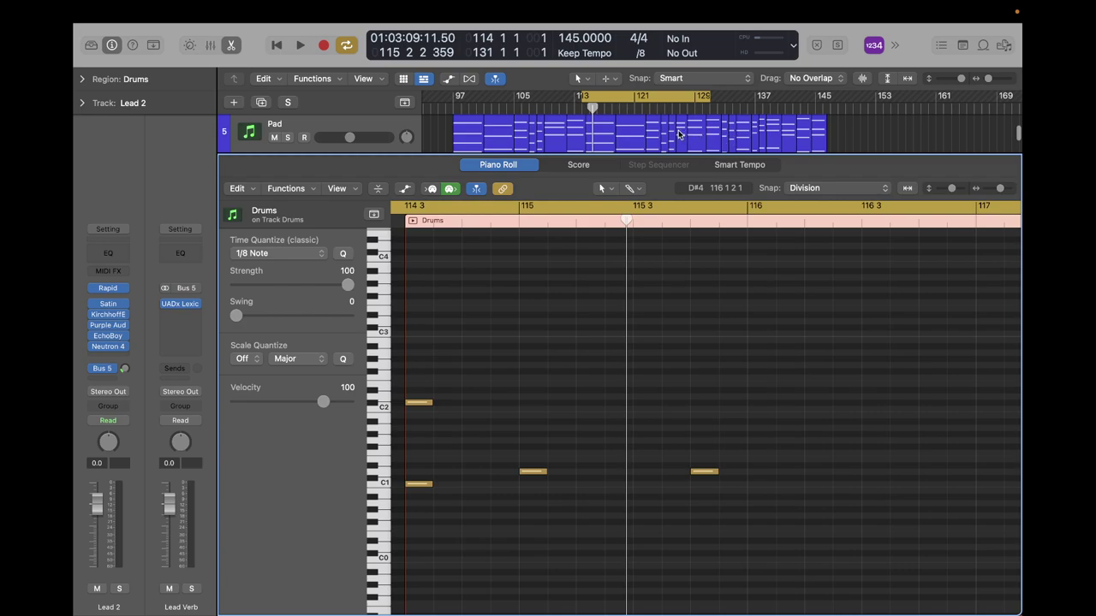
key(super+Right)
key(super+Right)
key(super+Right)
key(super+Right)
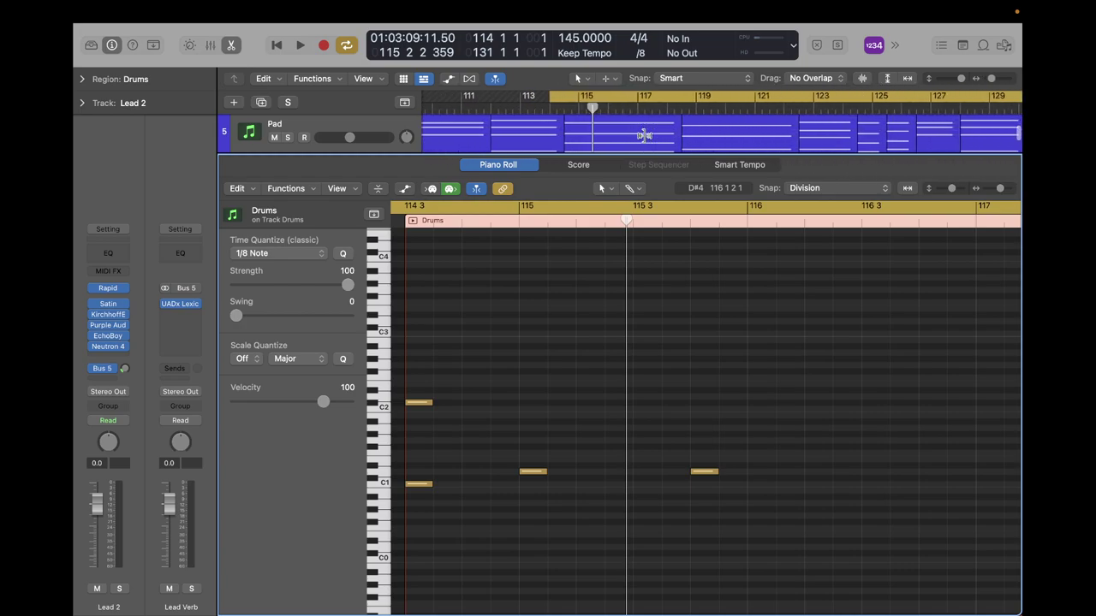
click(558, 111)
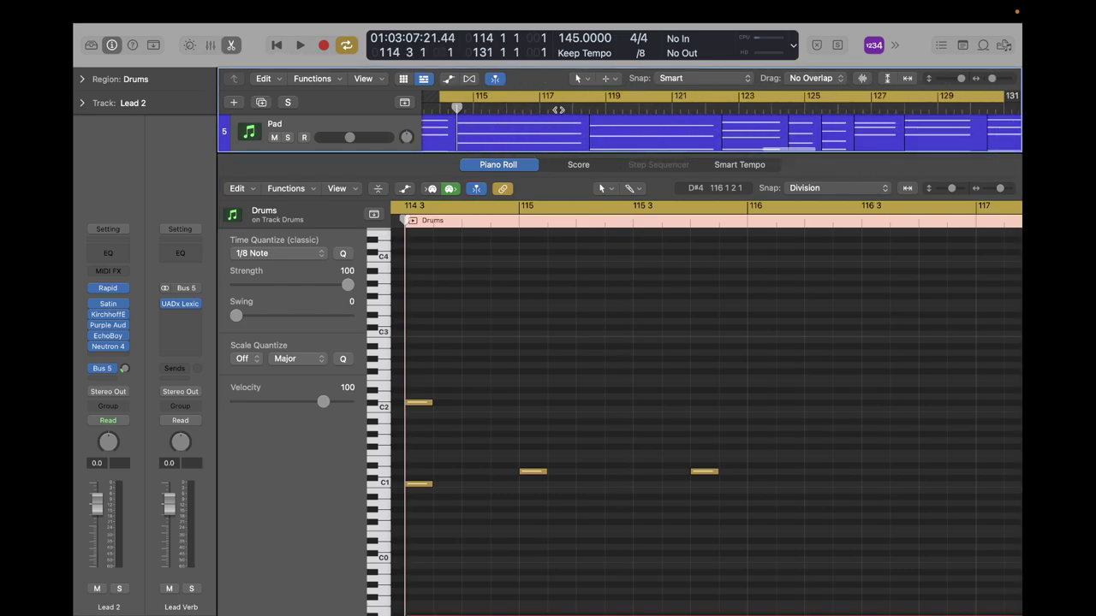
click(589, 109)
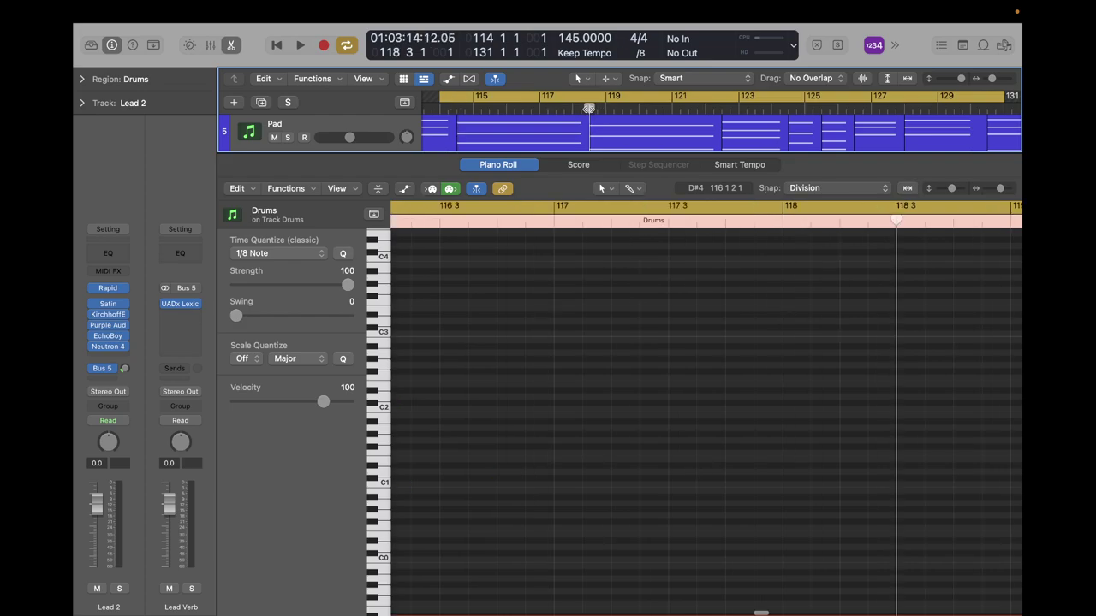
super+click(907, 485)
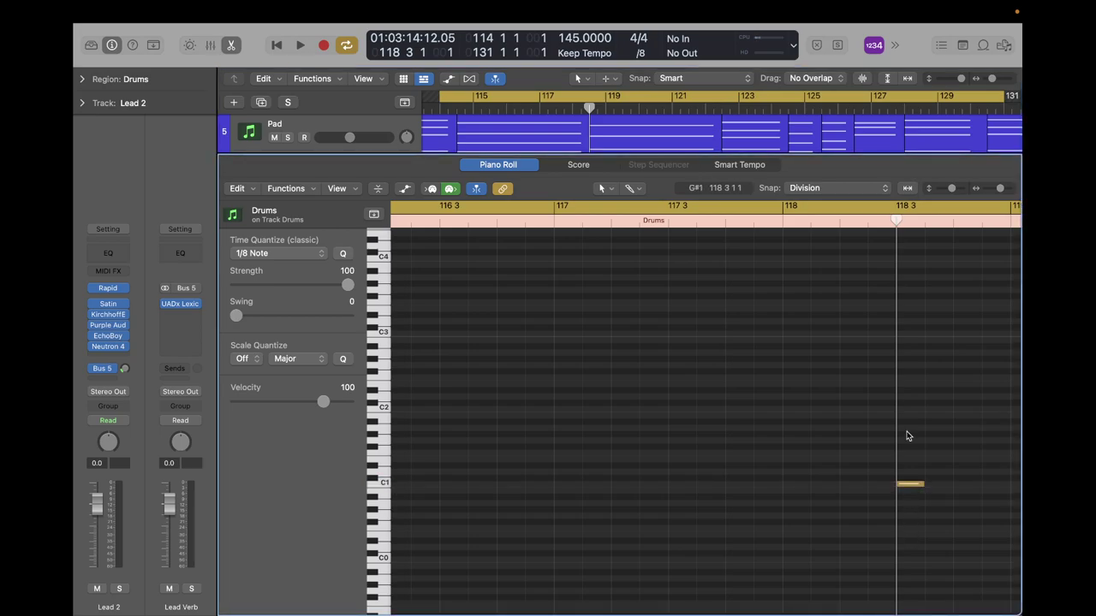
super+click(907, 402)
Move the playhead to the pad chord change at bar 122 beat 3, and add C1 and C#2 drum notes there.
click(719, 105)
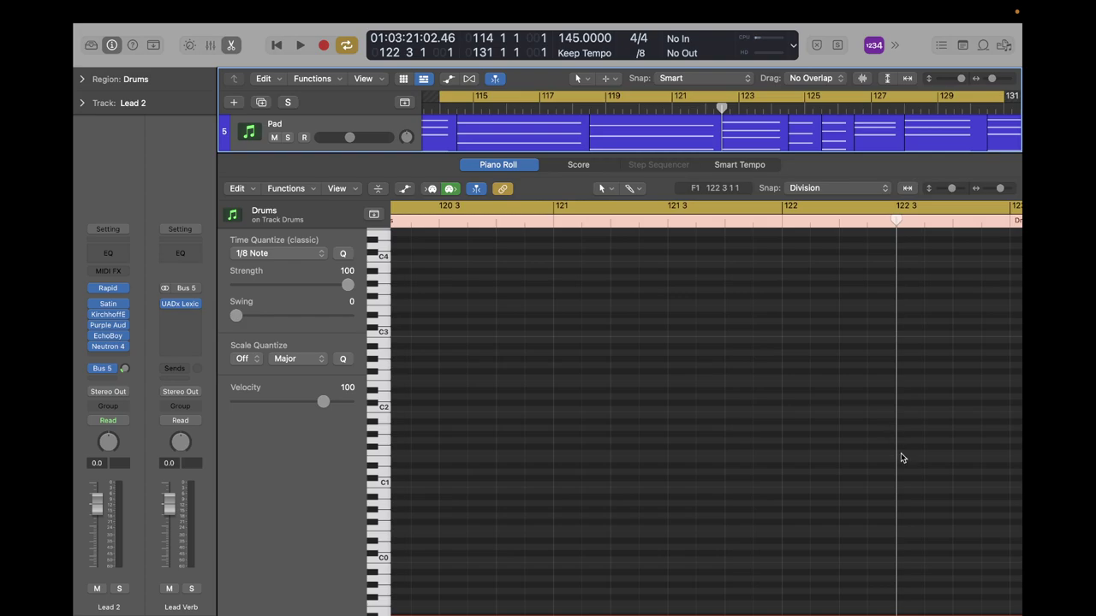
super+click(905, 485)
super+click(904, 402)
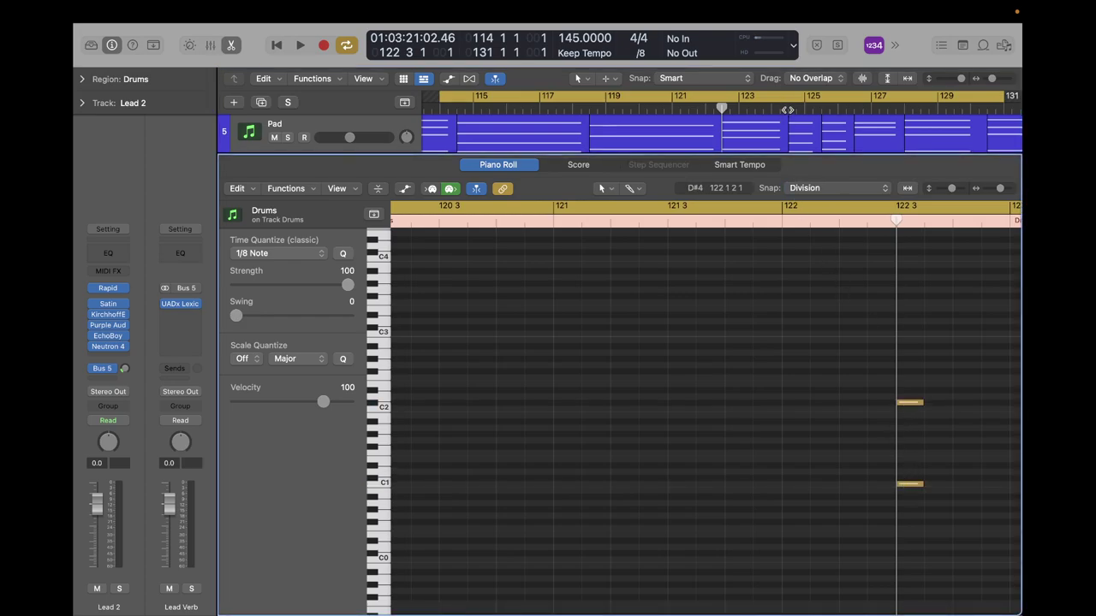
Add C1 and C#2 drum notes at the pad chord change at bar 124 beat 3, and move the playhead to bar 125 beat 3.
click(786, 109)
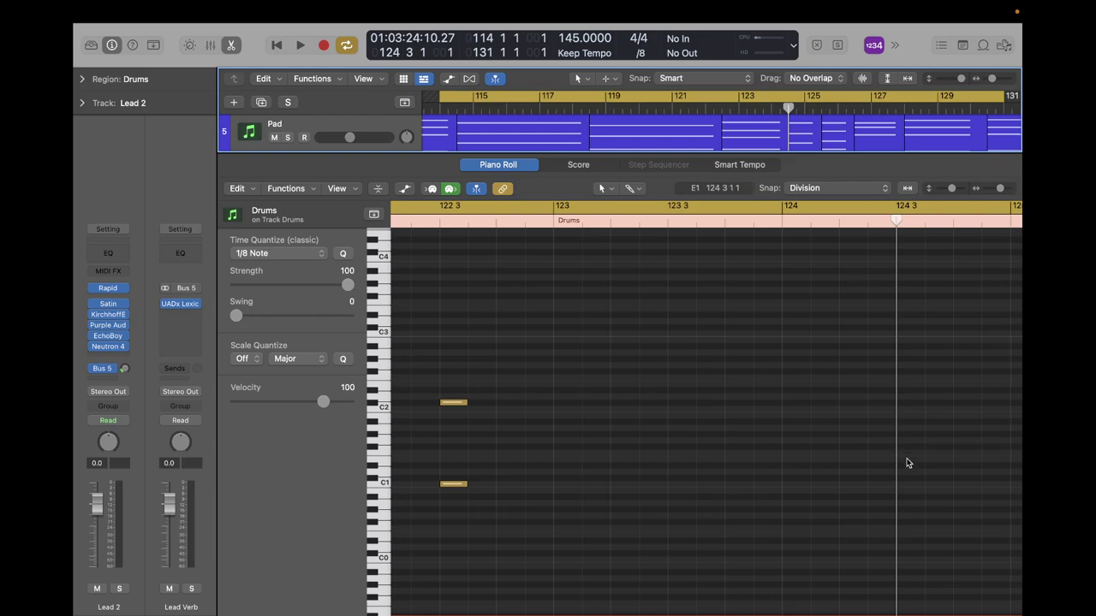
super+click(909, 485)
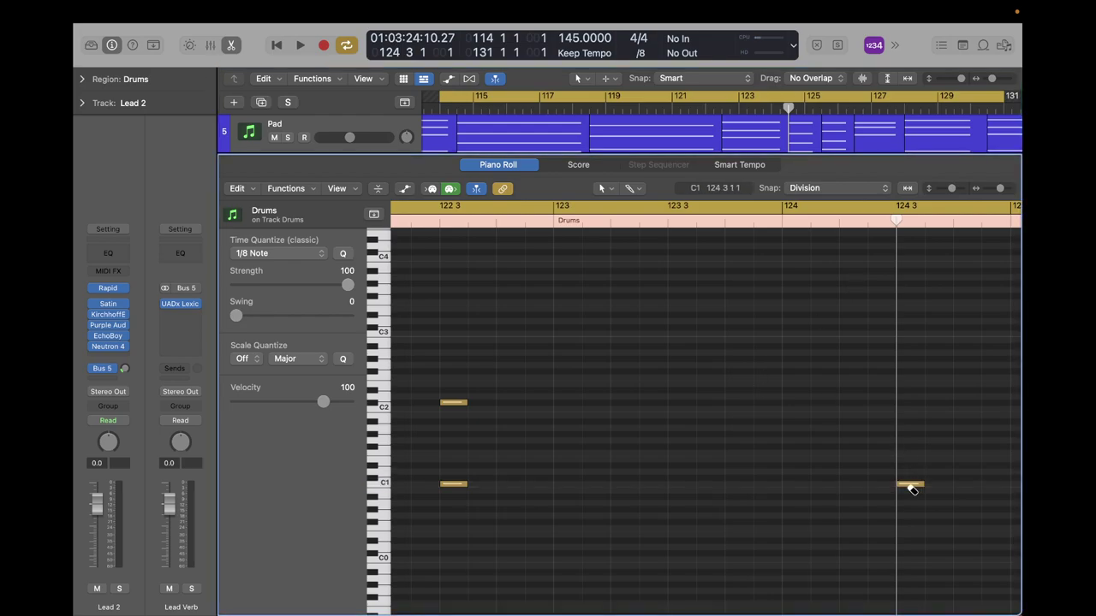
super+click(907, 403)
click(824, 106)
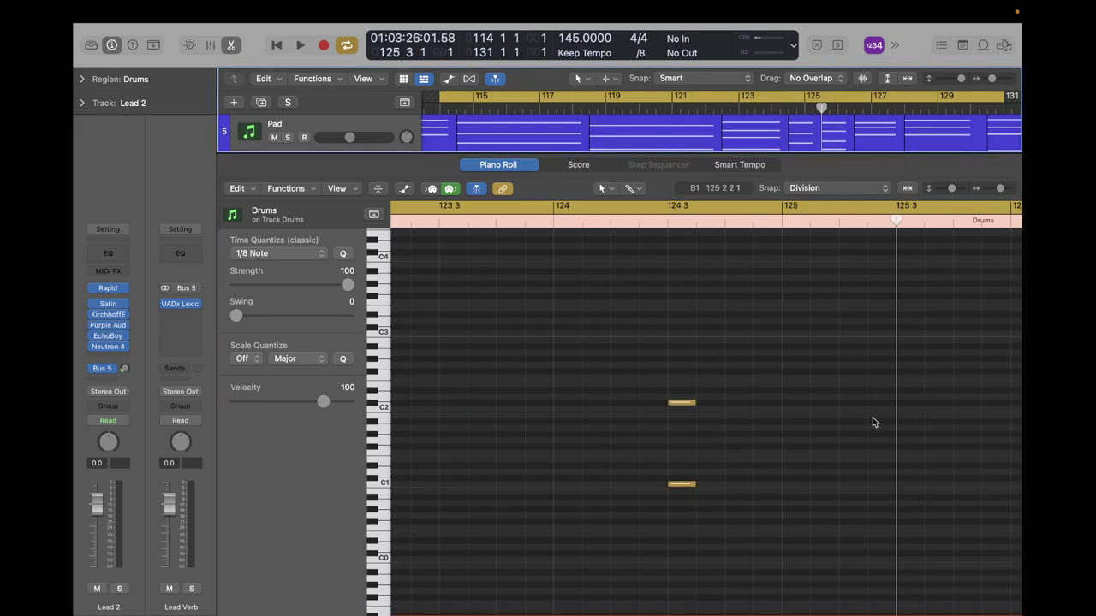
Add C1 and C#2 drum notes at the pad chord changes at bar 125 beat 3 and bar 126 beat 3.
super+click(909, 484)
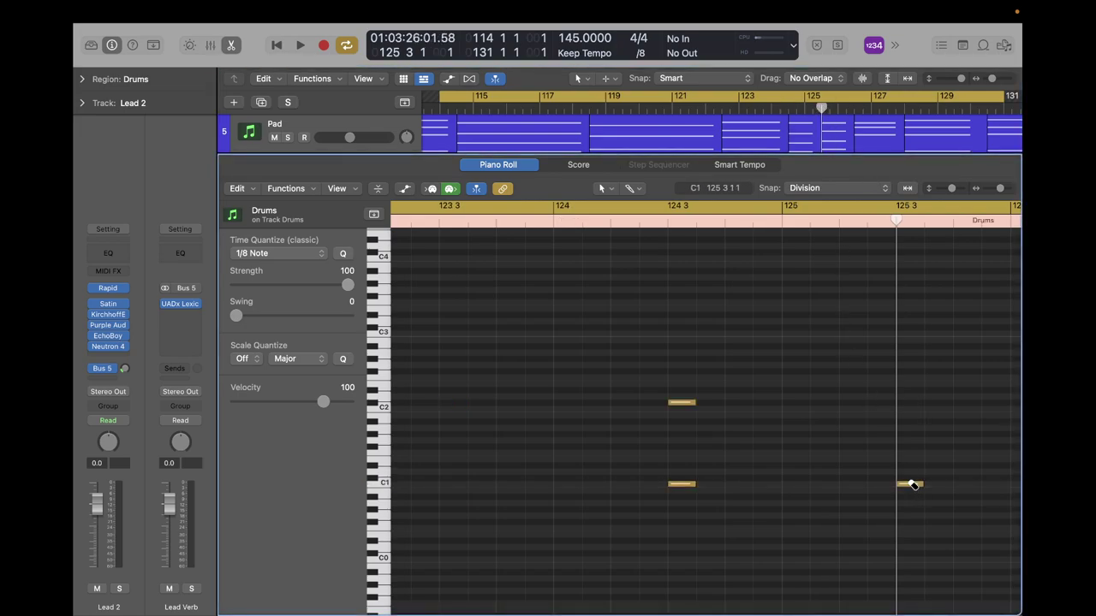
super+click(908, 402)
click(854, 108)
super+click(907, 487)
super+click(907, 406)
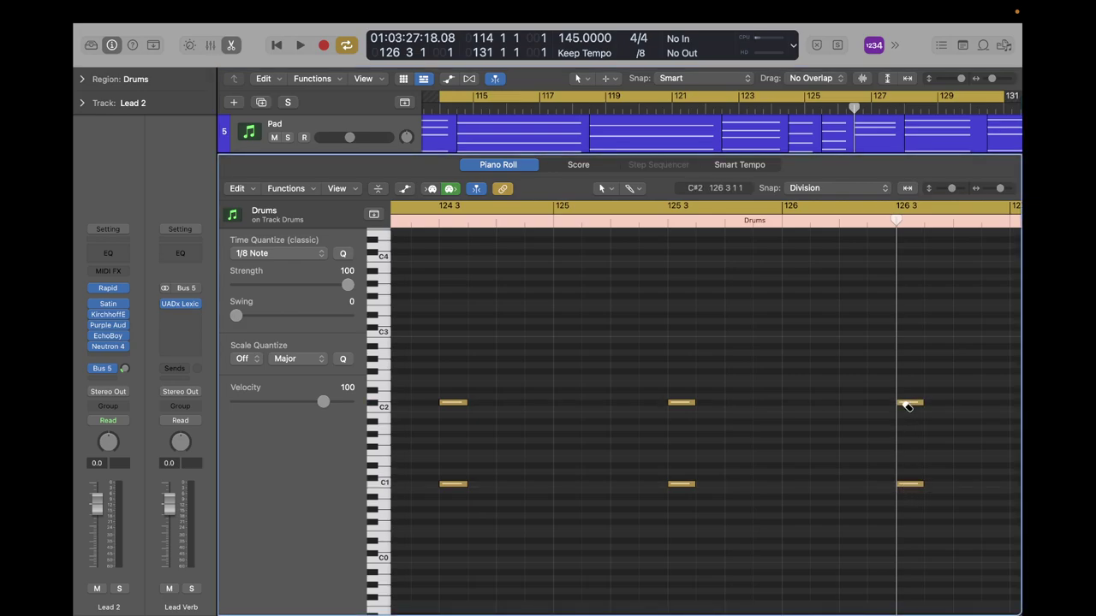
Add C1 and C#2 drum notes at the chord change at bar 128 beat 1, and move the playhead to bar 130 beat 3.
click(900, 105)
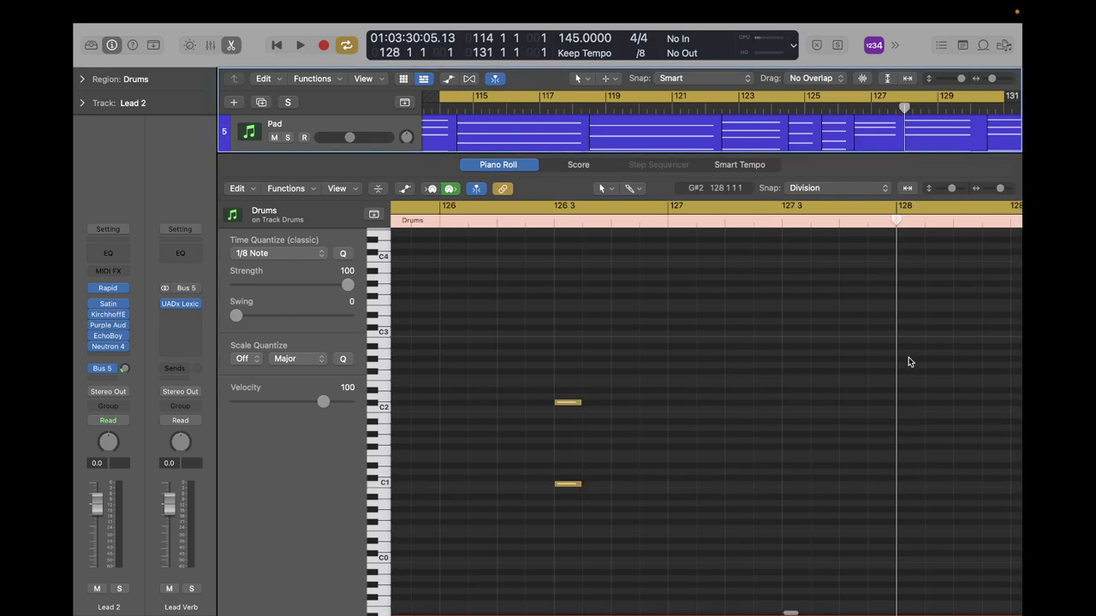
click(908, 487)
click(906, 402)
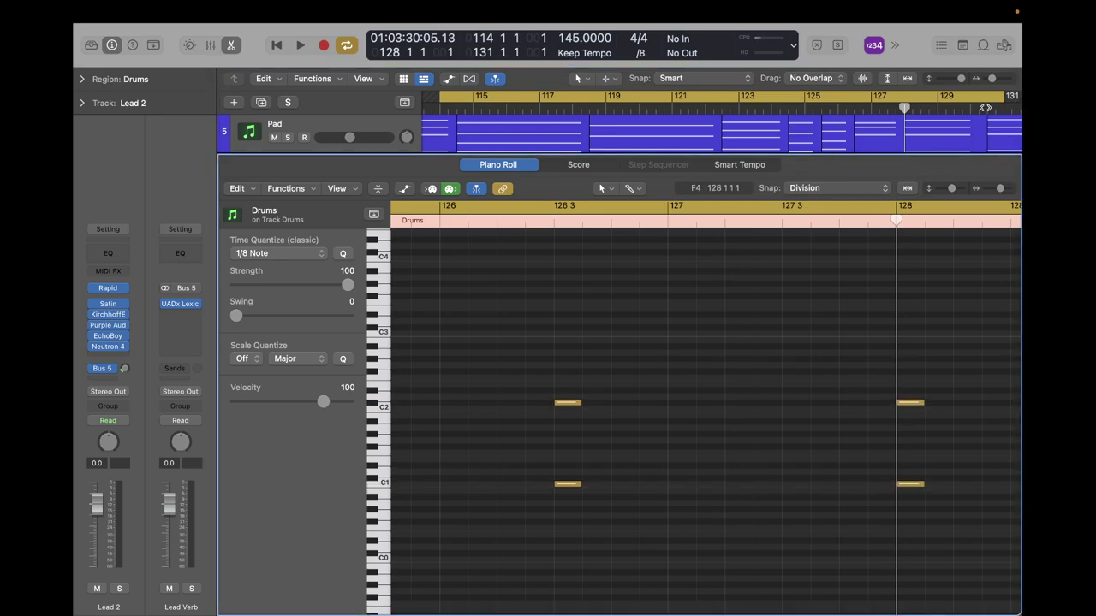
click(984, 107)
scroll(983, 116, right, 5)
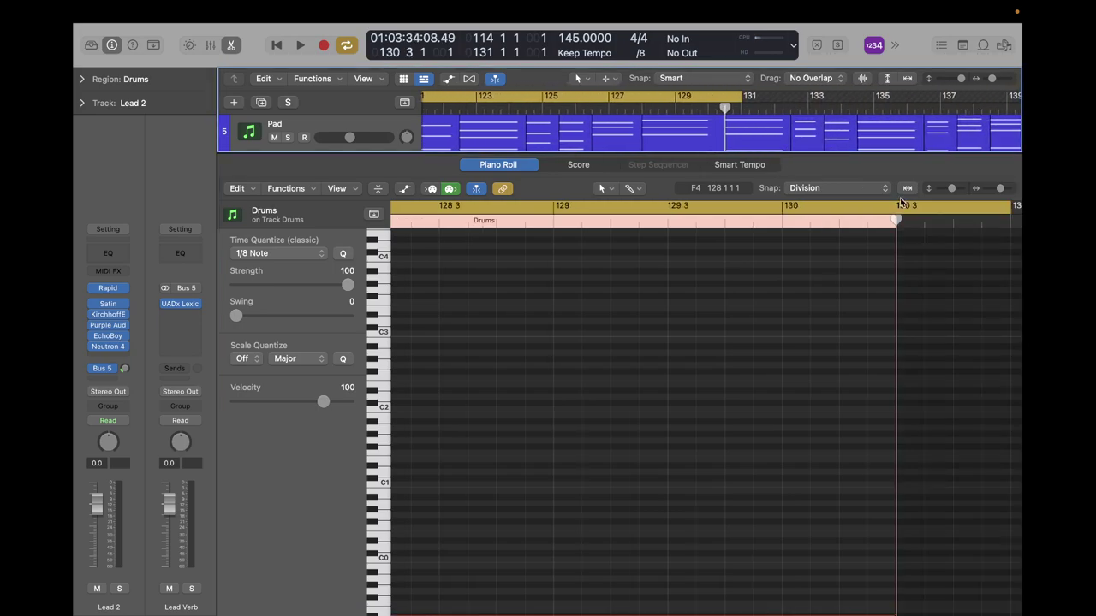
Return to the start of the Drums region and play the opening bars to check the placement of the D1 notes.
scroll(752, 349, left, 10)
scroll(751, 351, left, 10)
scroll(753, 350, left, 10)
scroll(753, 350, right, 5)
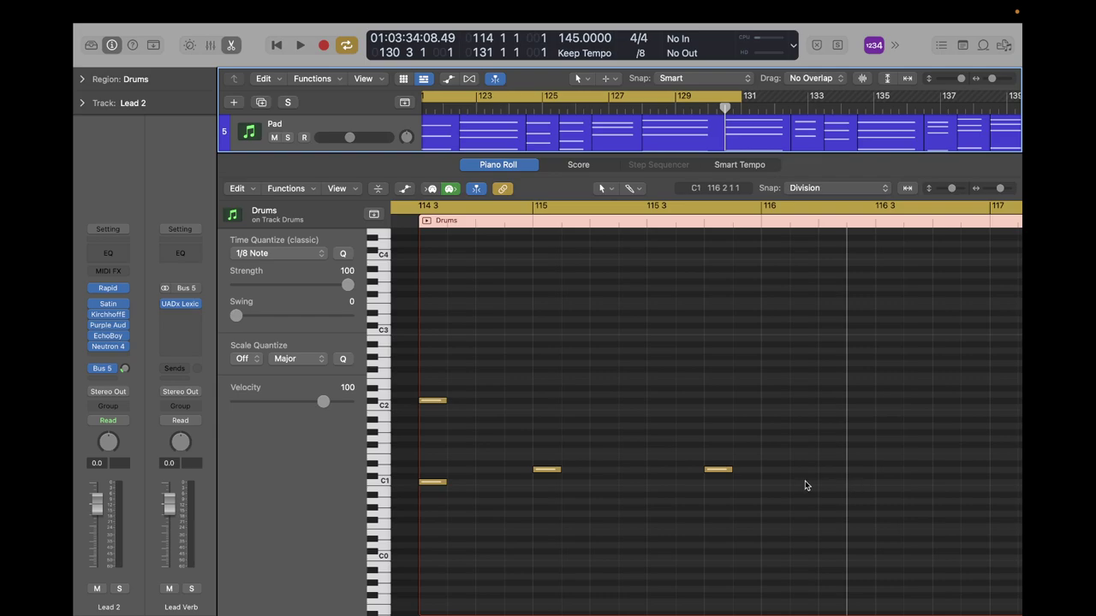
key(space)
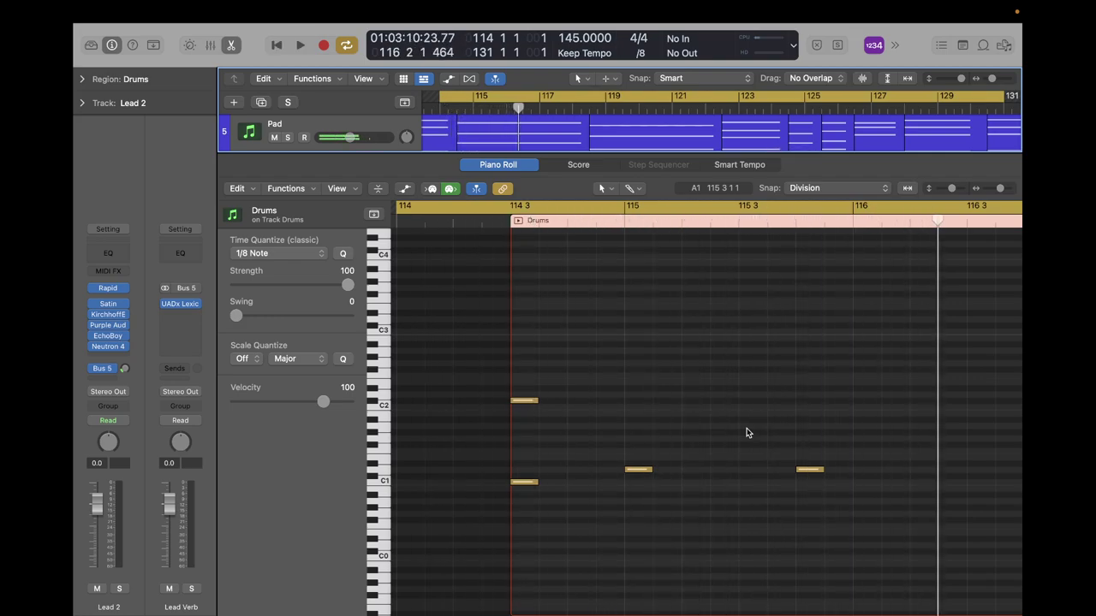
click(638, 473)
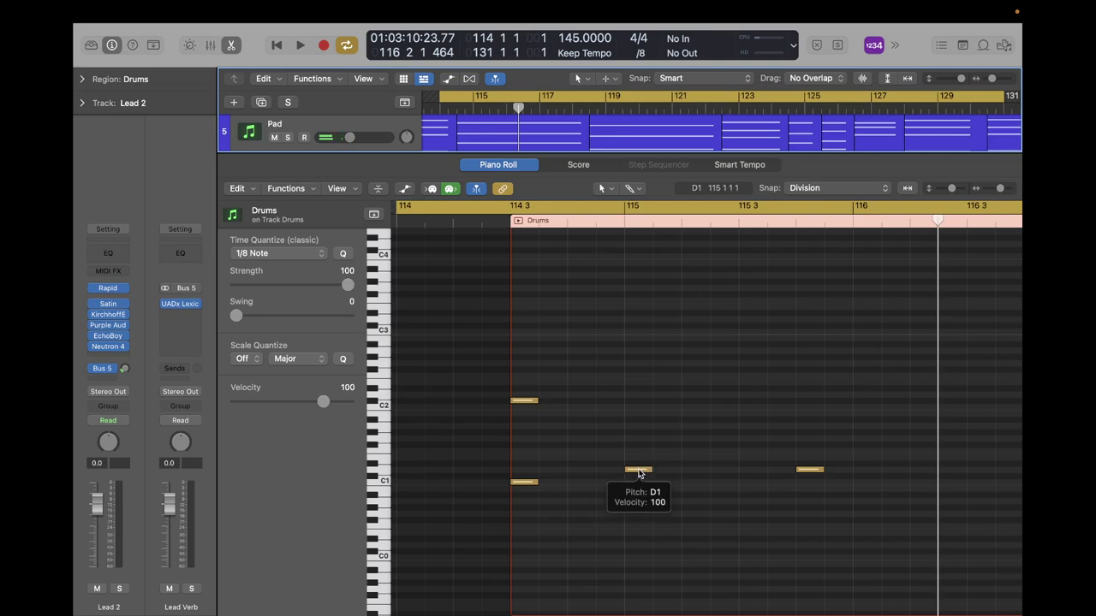
key(space)
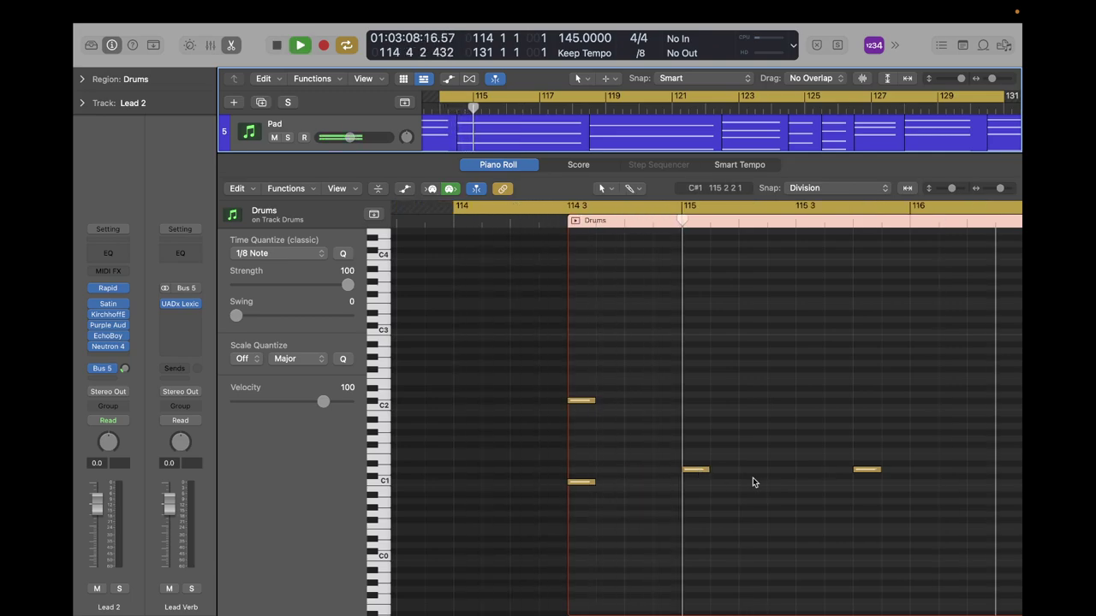
key(space)
key(space)
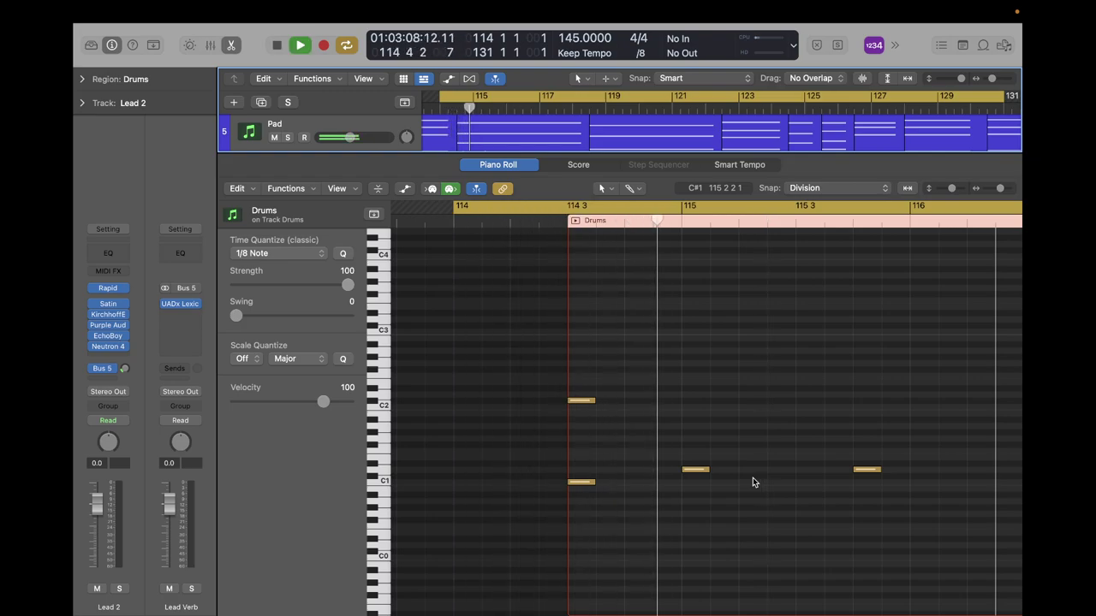
key(space)
Move the D1 note at bar 115 beat 4 to bar 116 beat 1.
click(867, 469)
drag(867, 471, 924, 473)
scroll(814, 506, right, 5)
click(860, 506)
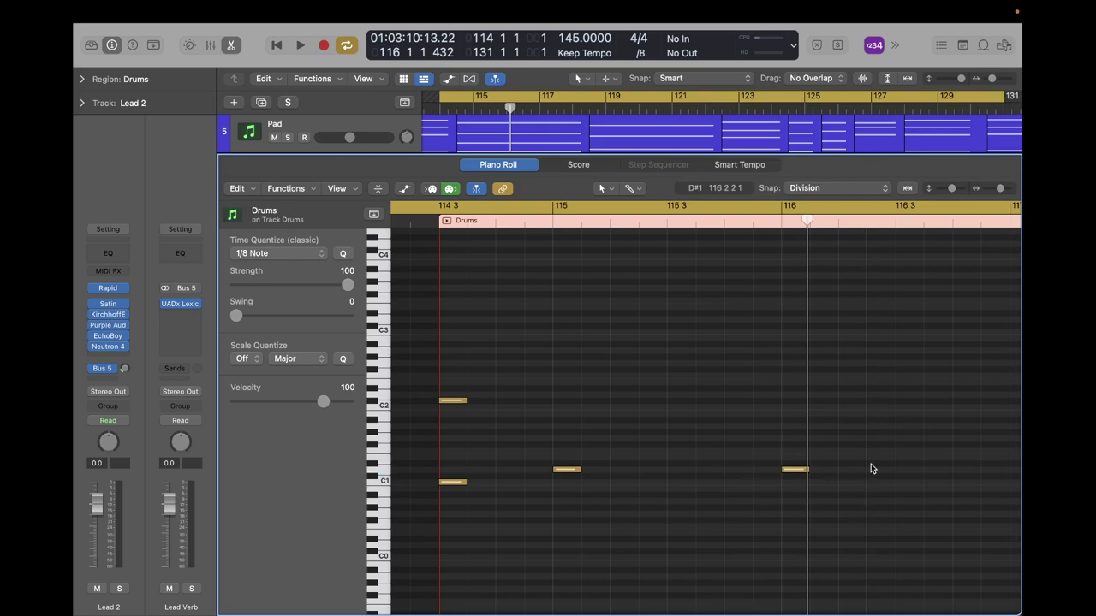
Add D1 notes at bar 117 beat 1 and bar 118 beat 1 in the Drums region.
scroll(882, 470, right, 2)
scroll(908, 476, right, 5)
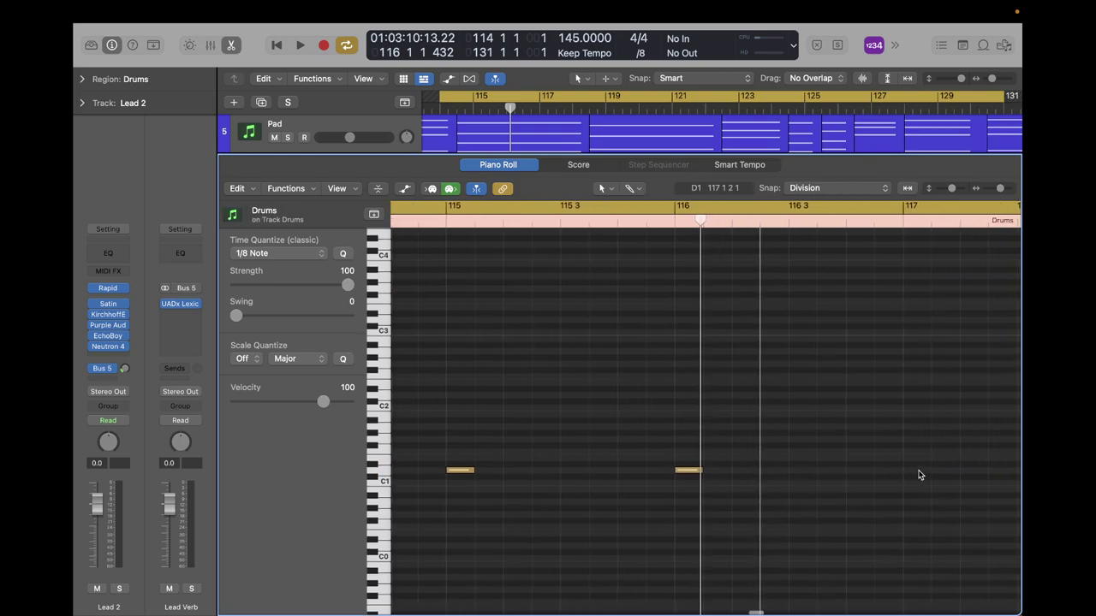
click(909, 469)
scroll(938, 488, right, 15)
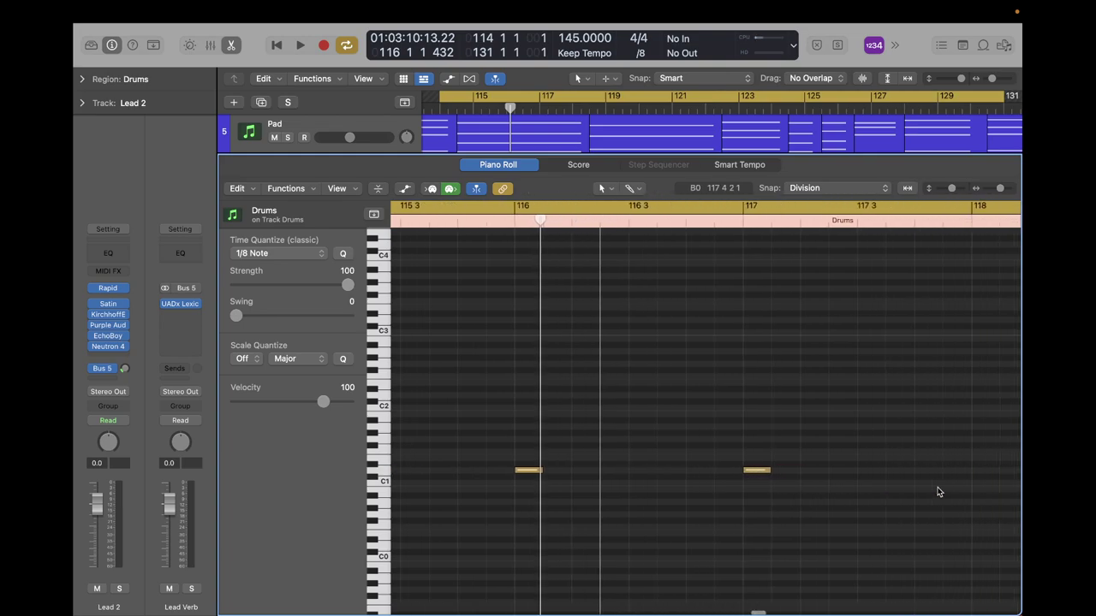
click(831, 471)
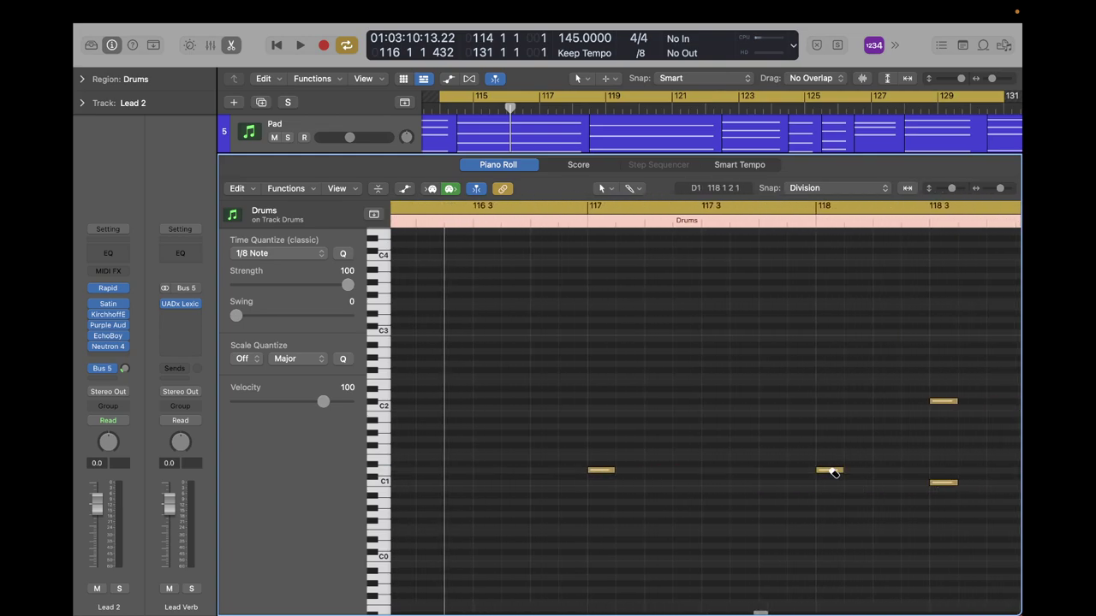
Add C1 notes at bar 115 beat 4, 116 beat 3, 117 beats 2 and 4, and 118 beat 2, and play the pattern.
scroll(753, 489, left, 20)
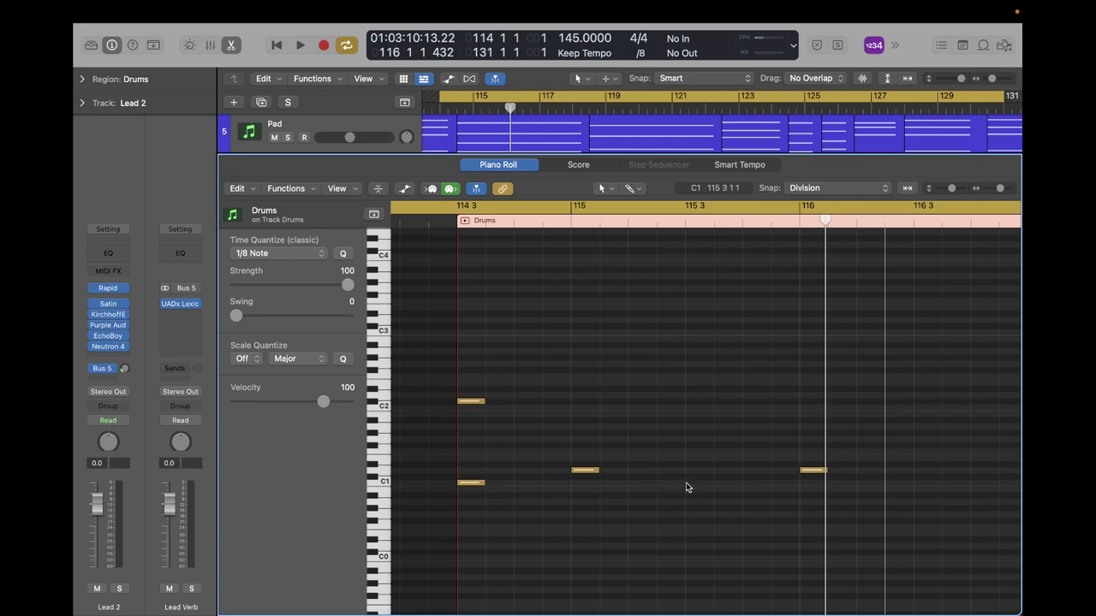
click(745, 483)
scroll(844, 497, right, 12)
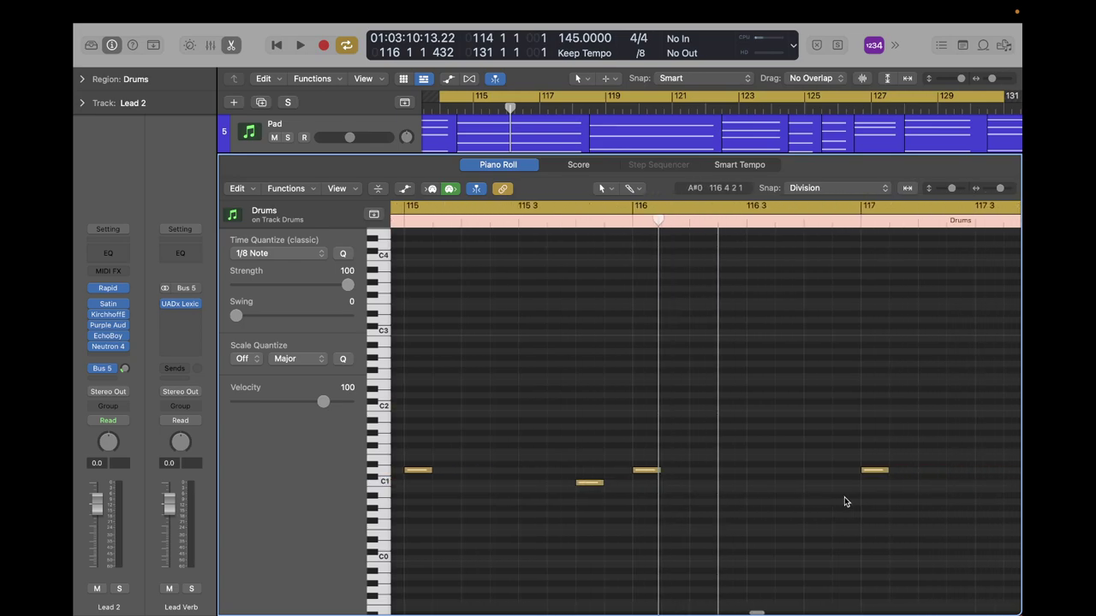
scroll(856, 489, right, 12)
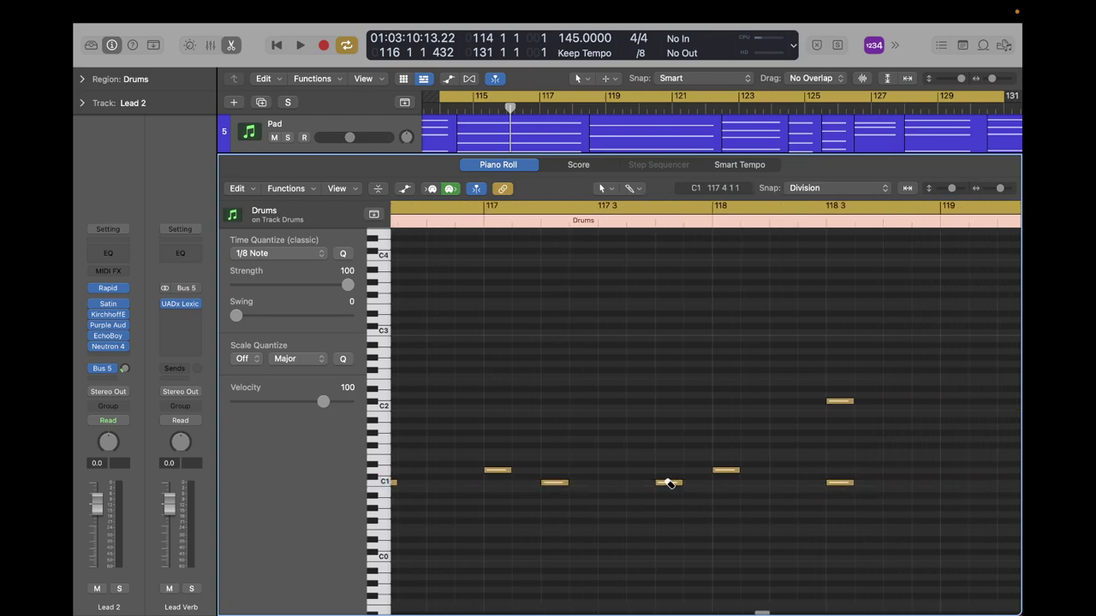
super+click(782, 484)
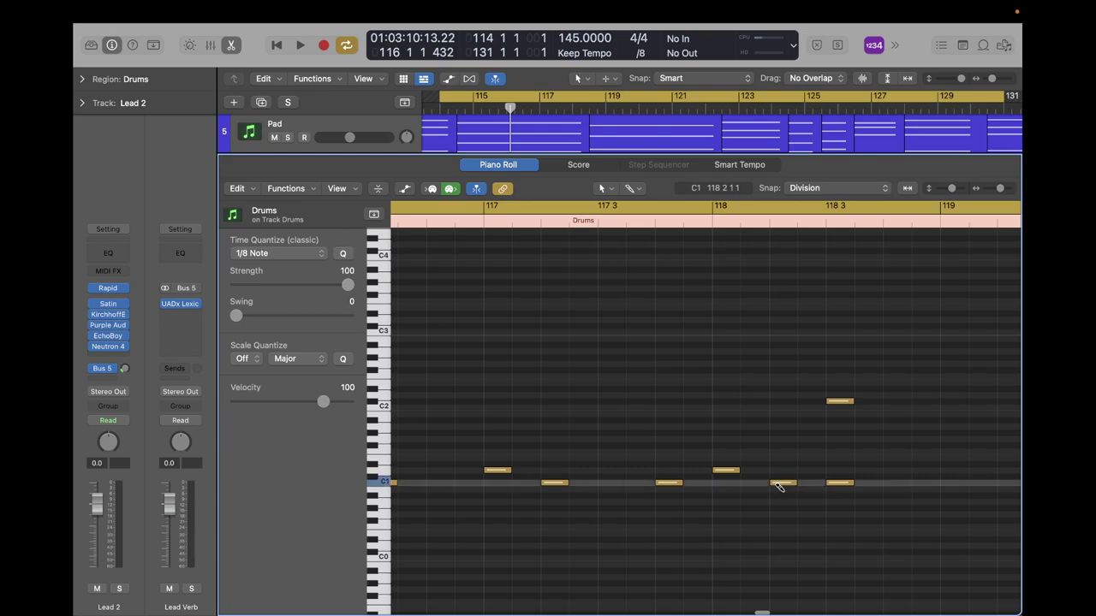
key(space)
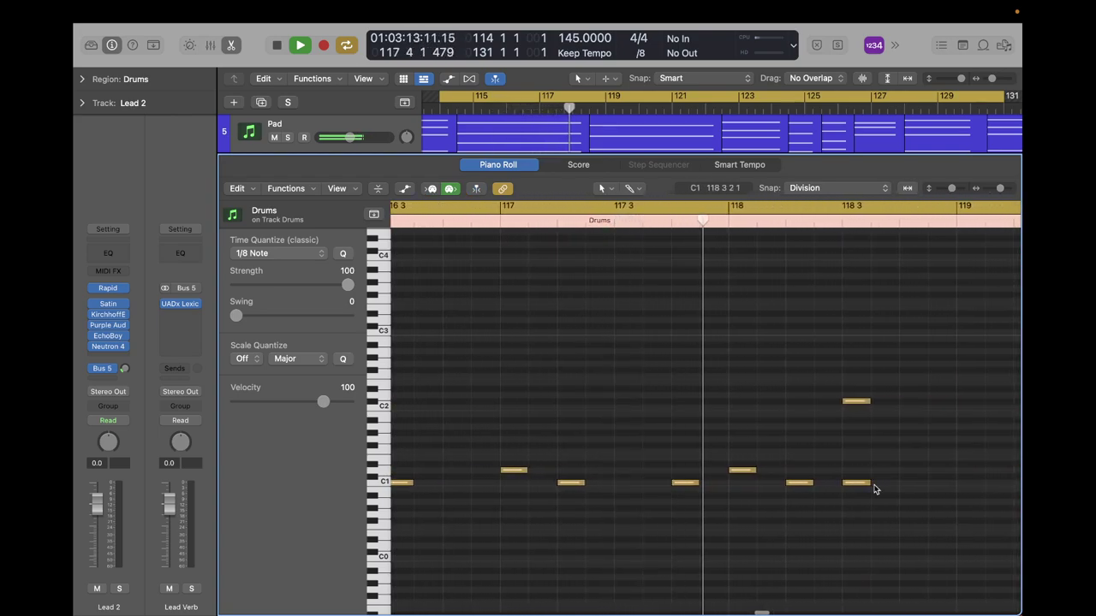
key(space)
scroll(784, 490, left, 6)
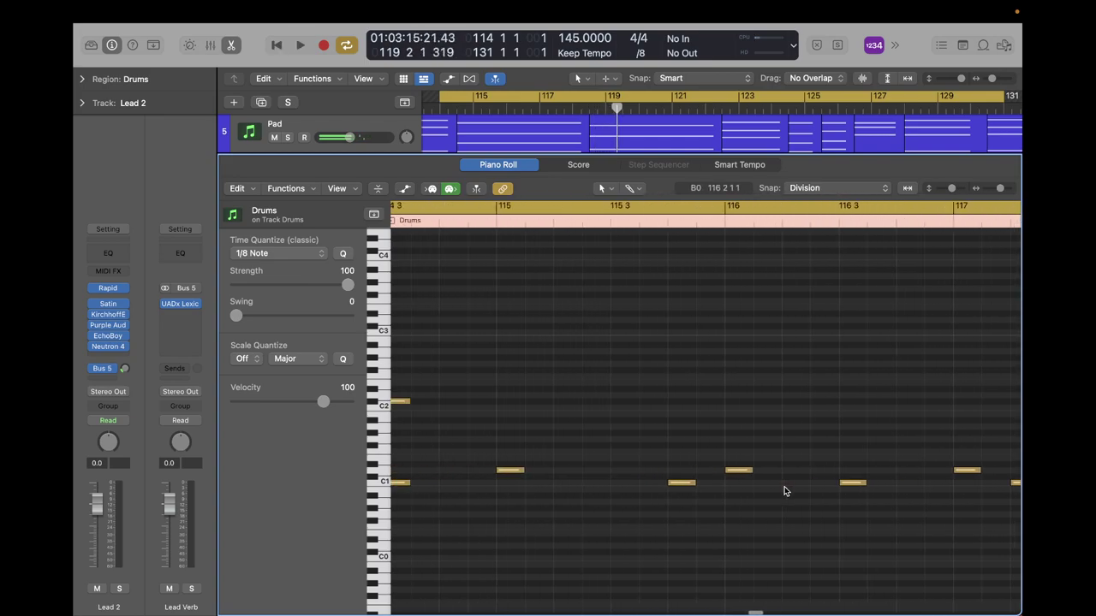
scroll(784, 491, left, 5)
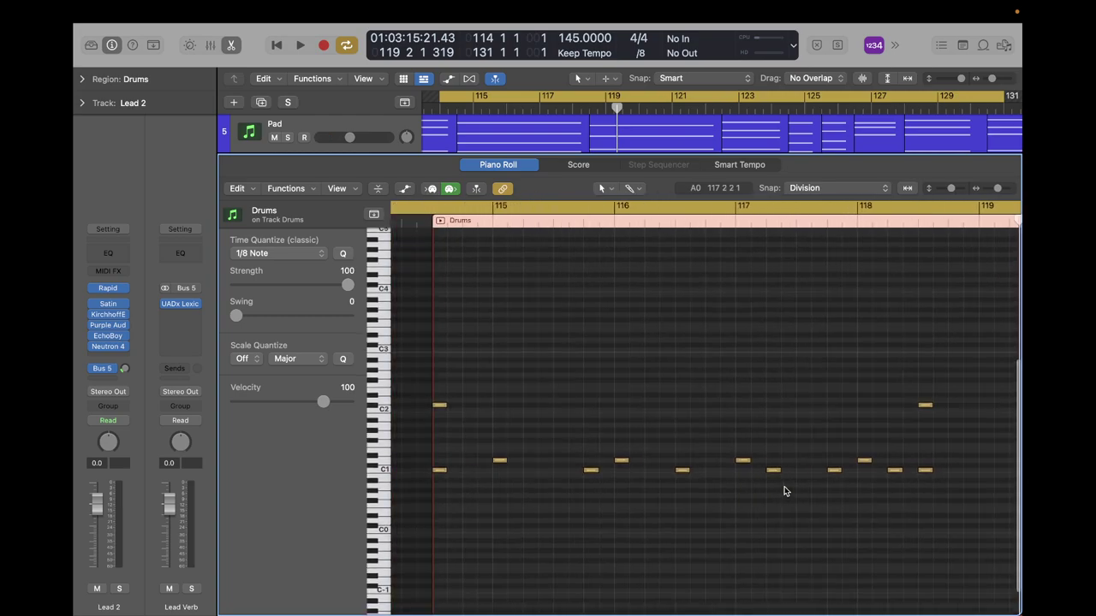
scroll(784, 490, up, 3)
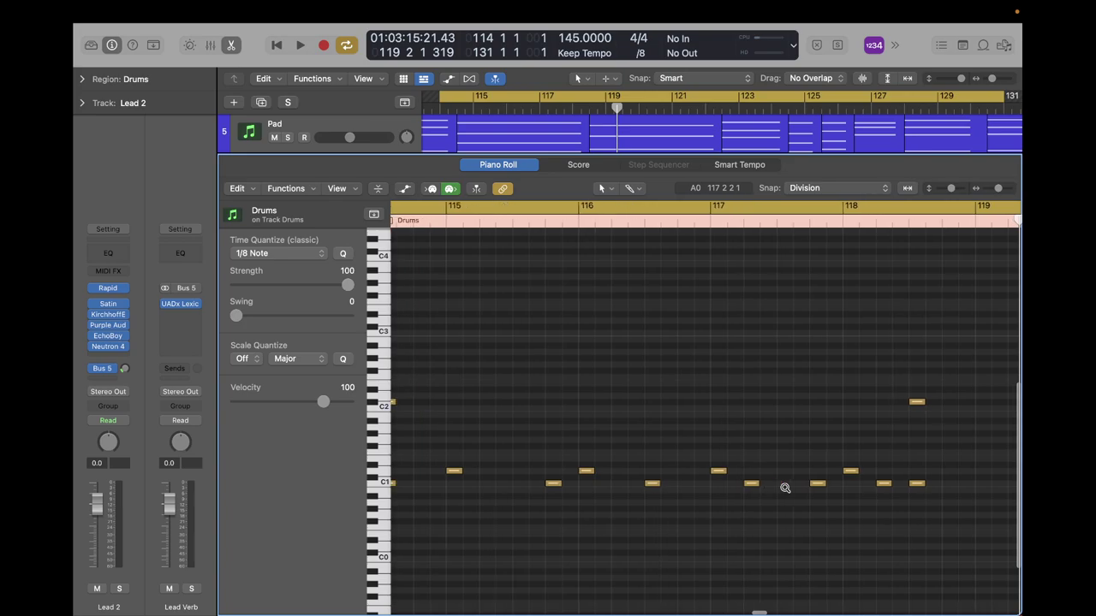
scroll(784, 487, left, 2)
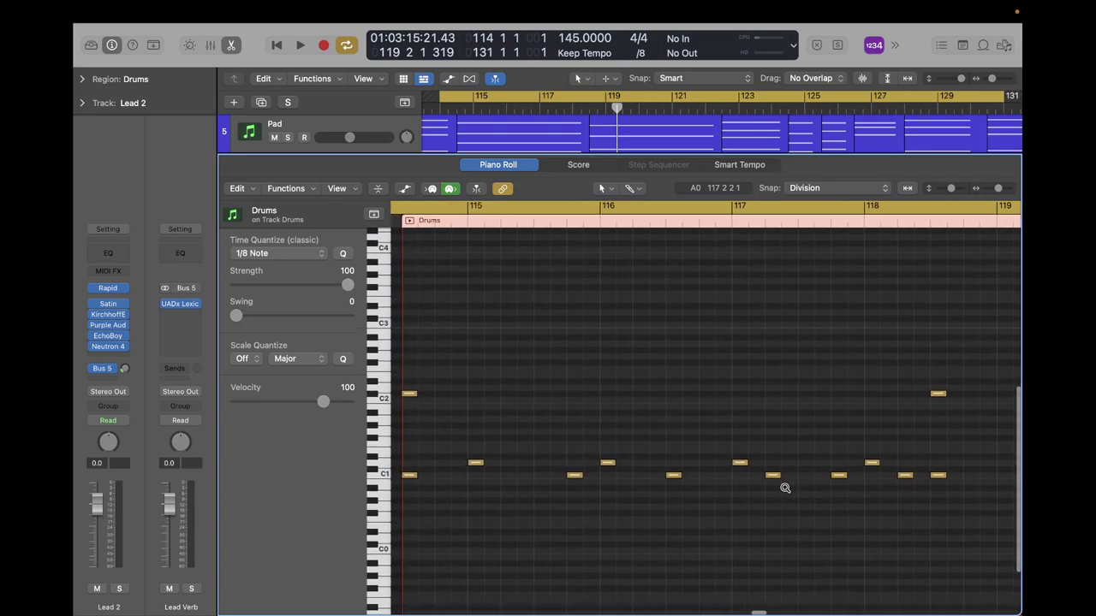
super+click(466, 438)
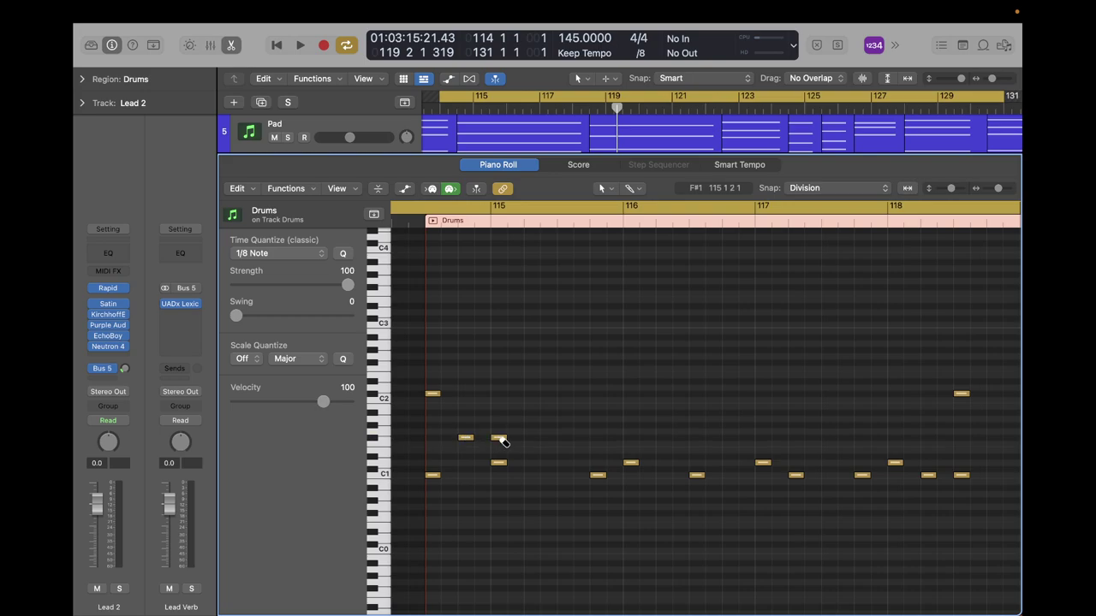
super+click(463, 413)
super+click(464, 424)
drag(460, 402, 507, 453)
key(Delete)
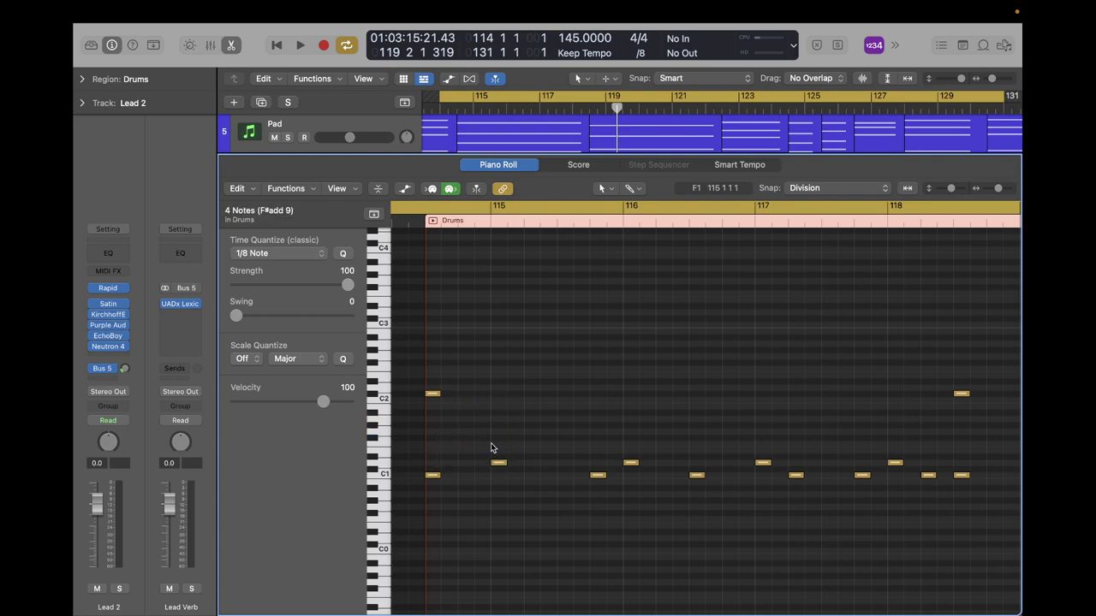
Add G#1 notes on every beat from bar 114 beat 4 to bar 118 beat 2.
super+click(465, 426)
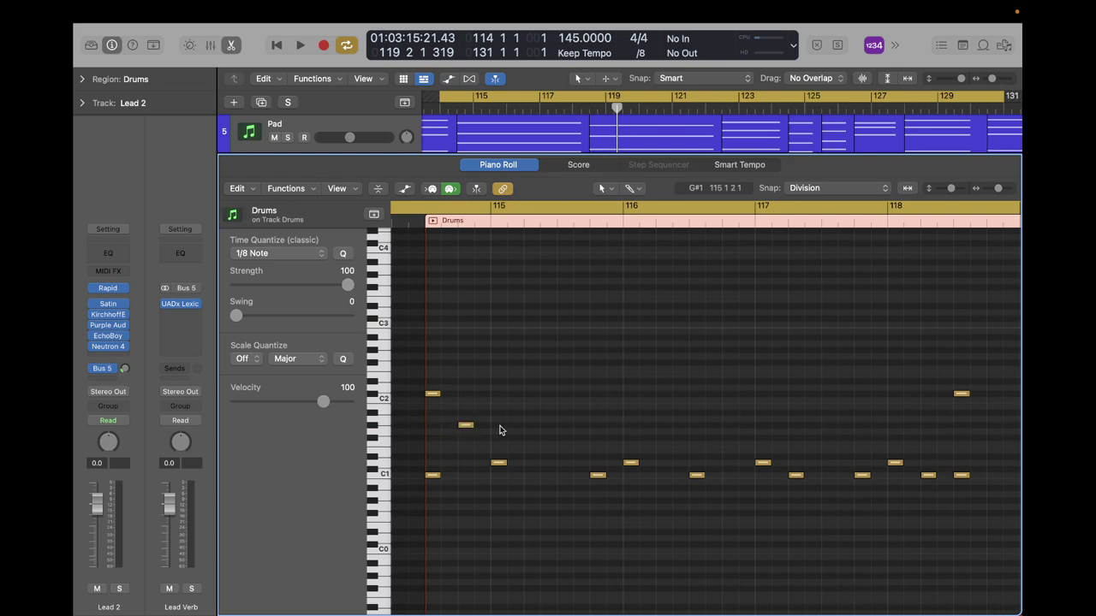
super+click(530, 425)
super+click(564, 425)
super+click(598, 426)
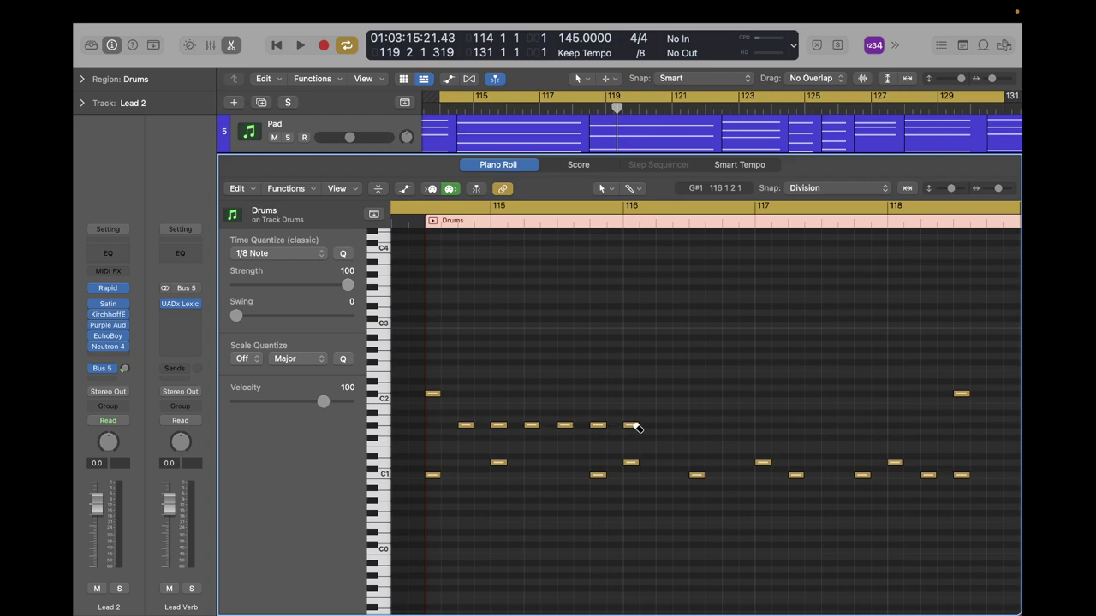
super+click(696, 425)
super+click(730, 426)
super+click(795, 426)
super+click(862, 425)
super+click(895, 425)
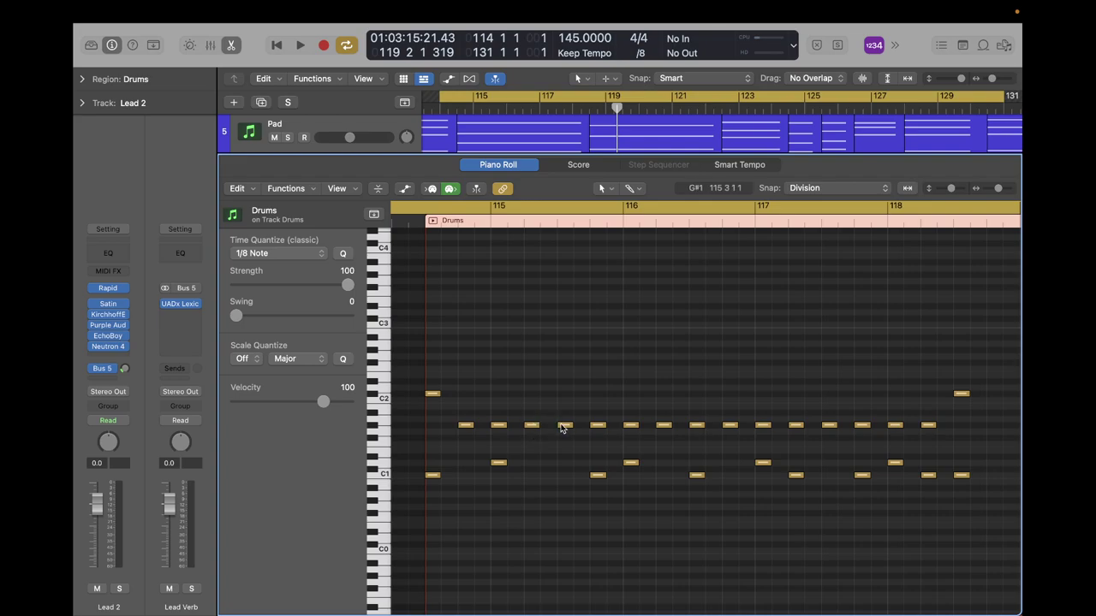
Raise the G#1 notes at bar 115 beat 3, bar 116 beat 4 and bar 117 beat 3 to A#1, and play the pattern.
drag(564, 429, 565, 417)
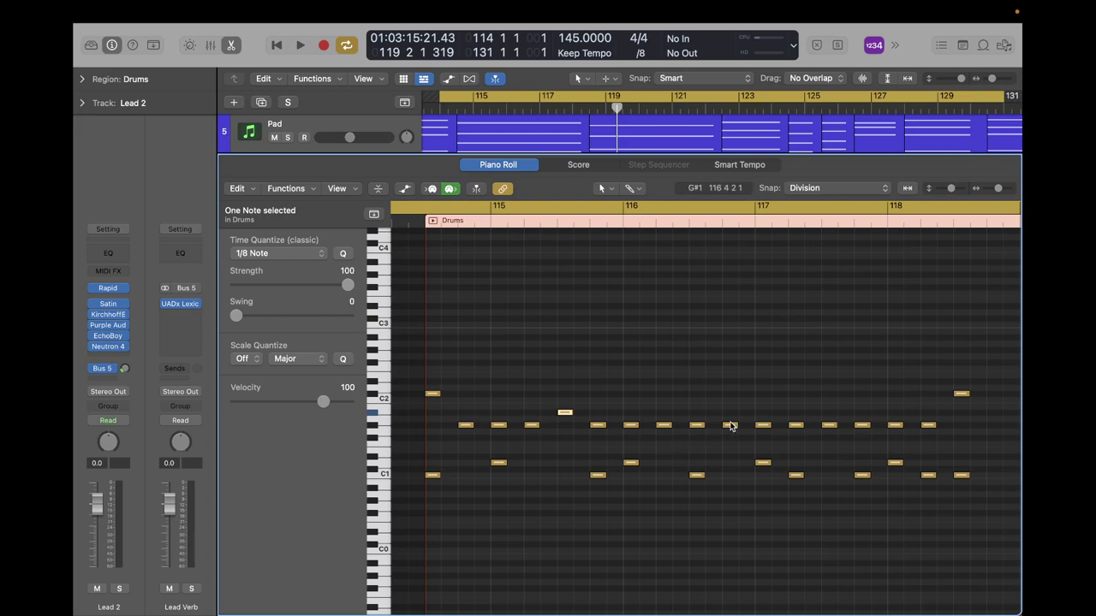
drag(732, 428, 732, 416)
drag(828, 425, 829, 418)
mouse_move(548, 408)
mouse_down()
mouse_move(656, 418)
mouse_move(842, 411)
mouse_up()
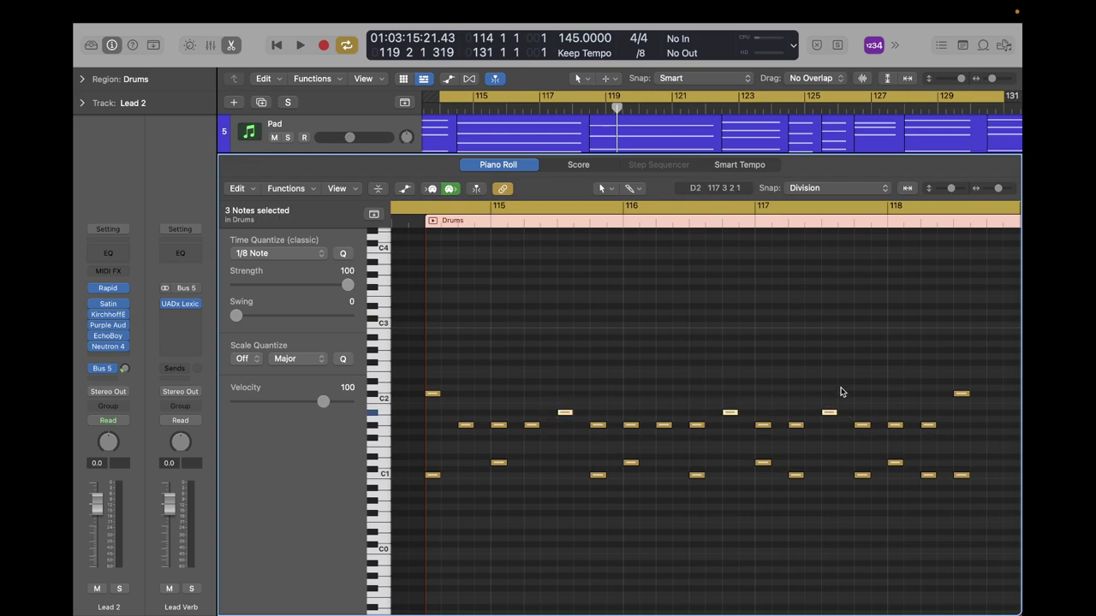
key(space)
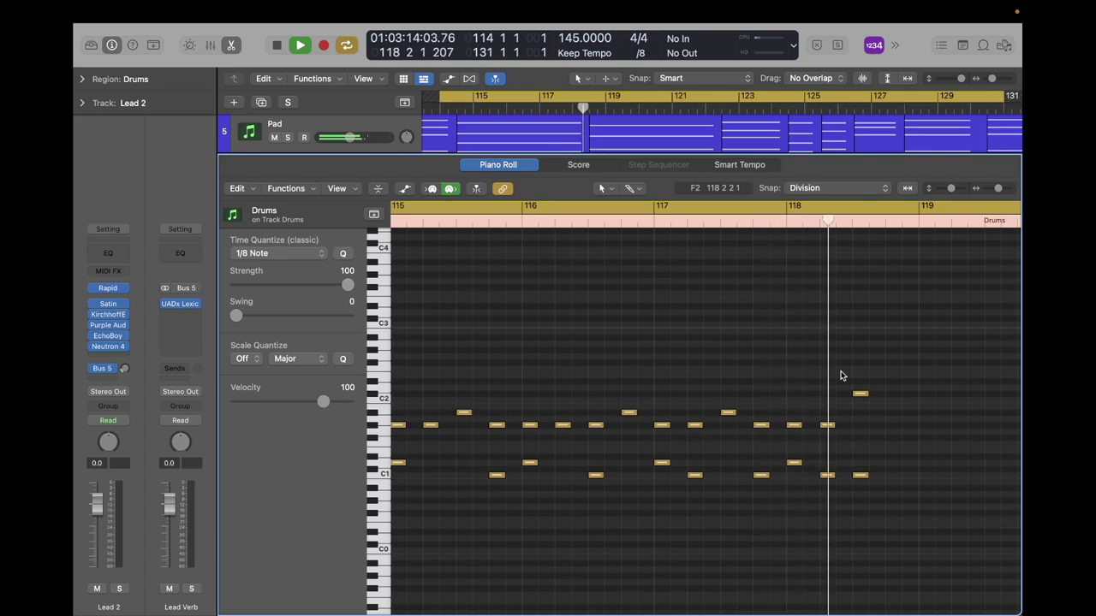
key(space)
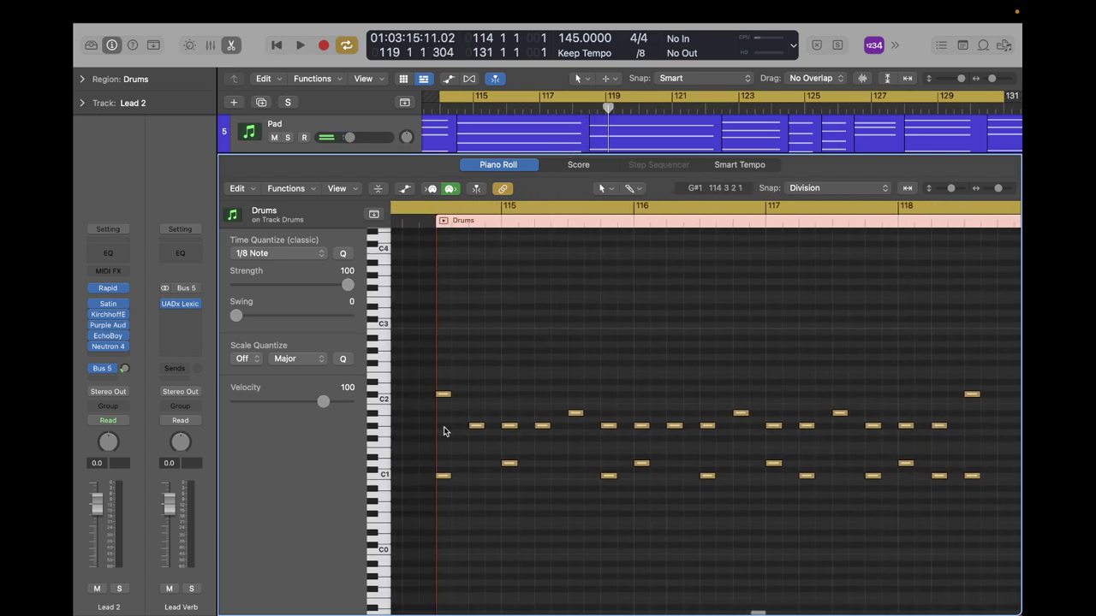
Lower all remaining G#1 notes to F#1 and play the drum pattern.
click(374, 426)
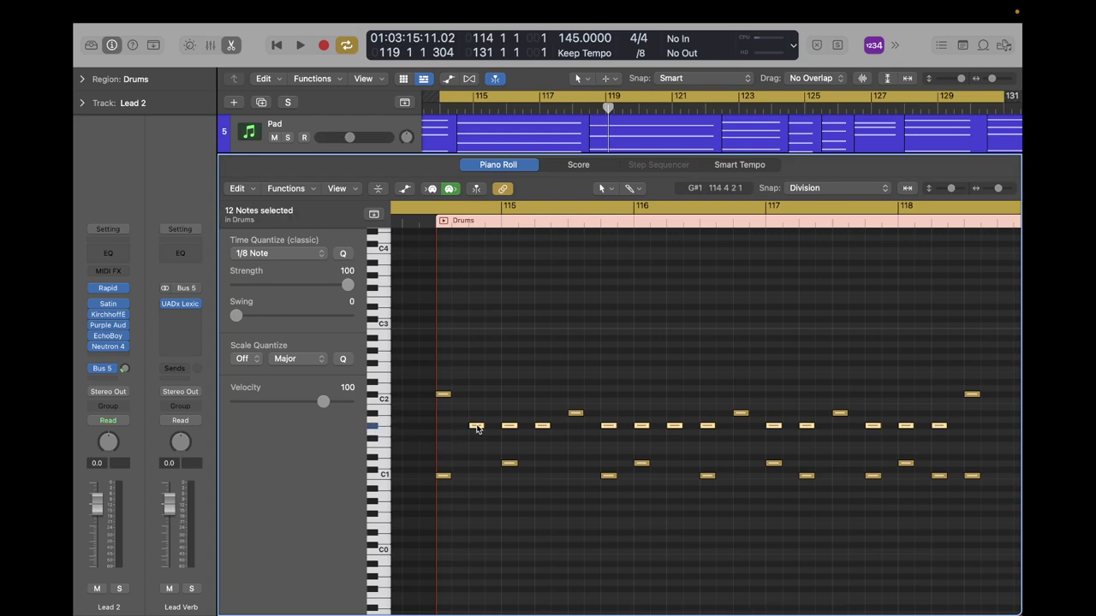
drag(477, 429, 477, 441)
key(space)
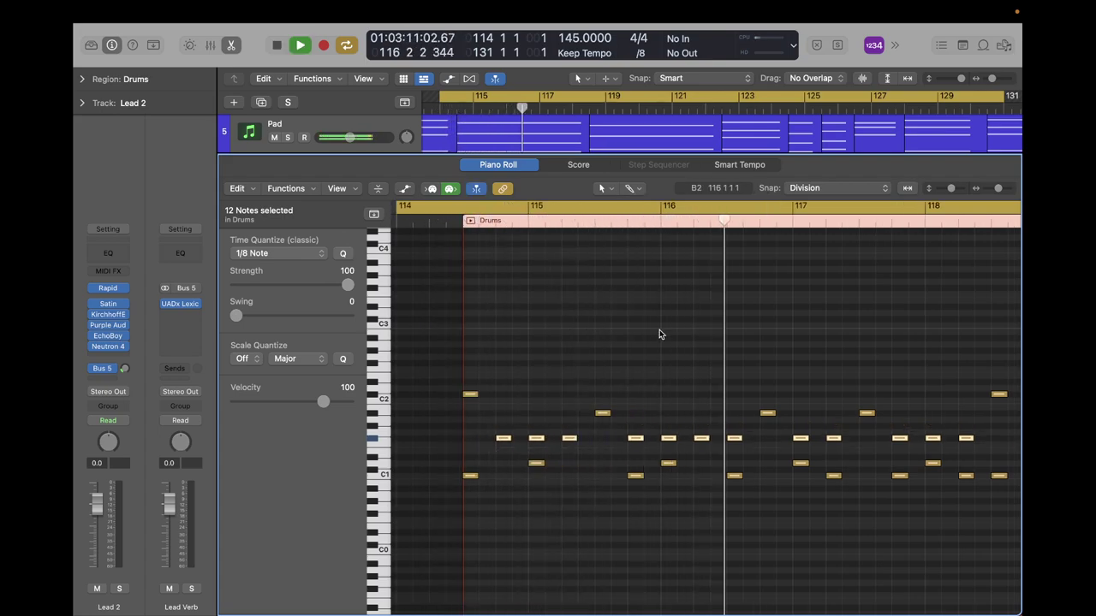
click(686, 332)
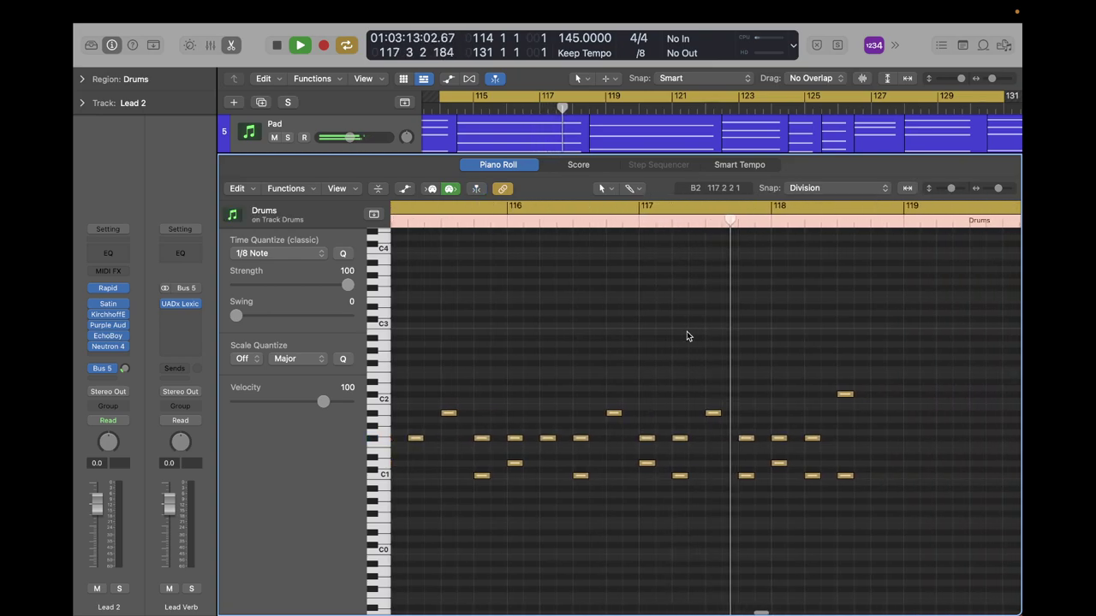
Stop playback and add D1 notes on beat 1 of bars 119 and 121.
key(space)
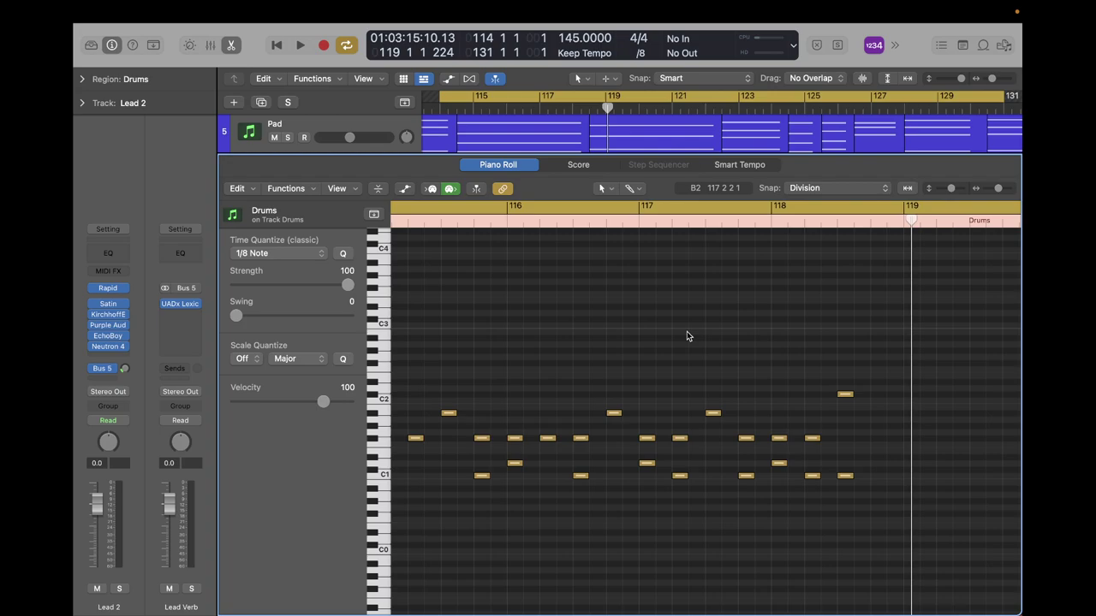
scroll(687, 333, right, 6)
scroll(686, 334, right, 1)
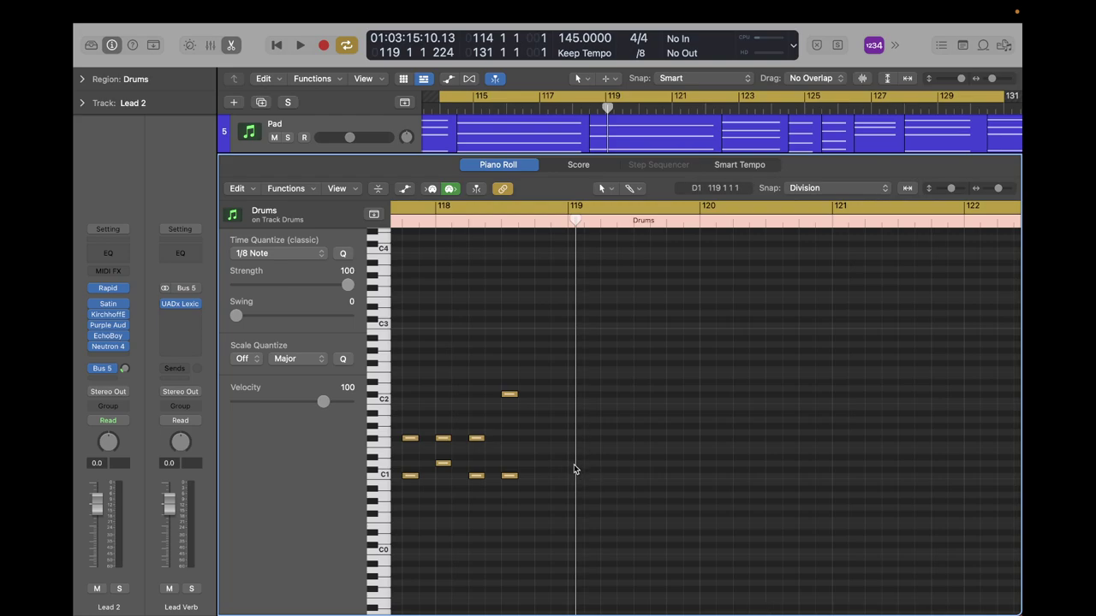
super+click(573, 463)
scroll(896, 466, right, 4)
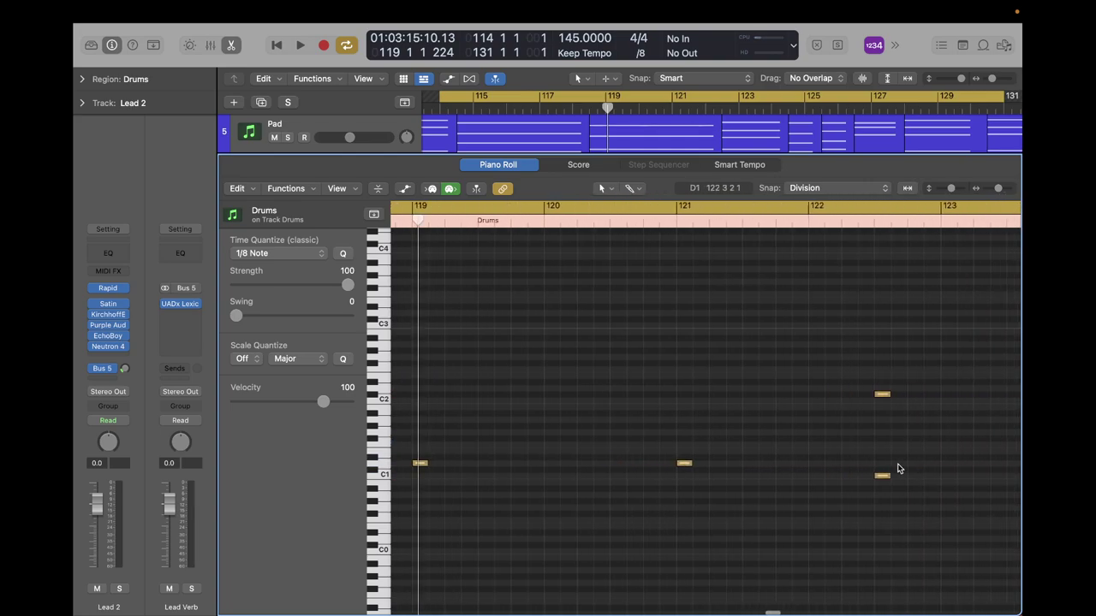
Play the start of the drum part, and add D1 notes on beat 1 of bars 120 and 122.
key(space)
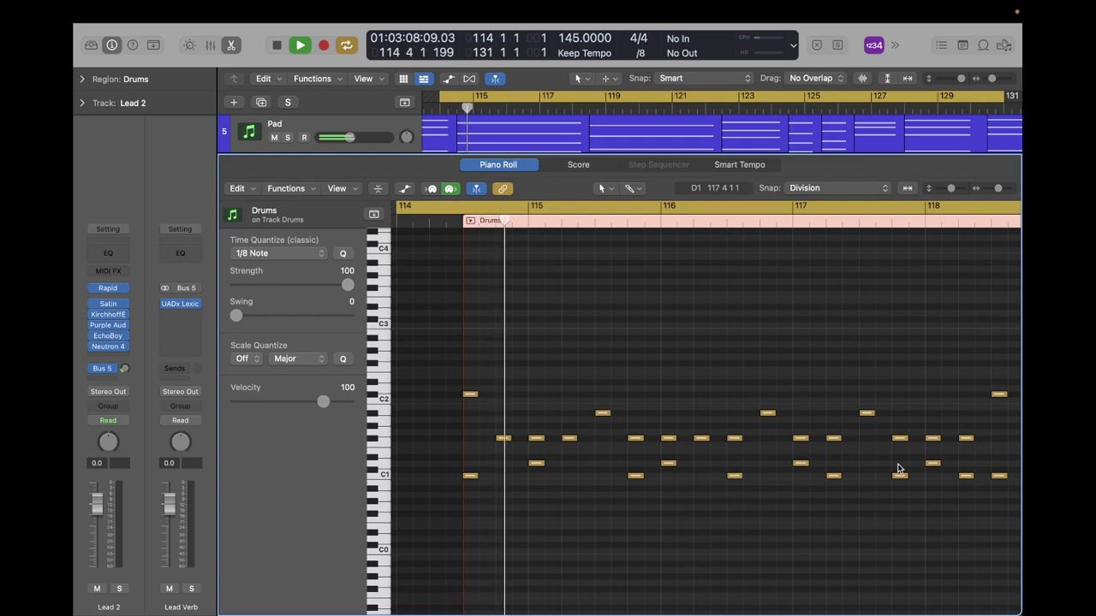
key(space)
scroll(897, 463, right, 4)
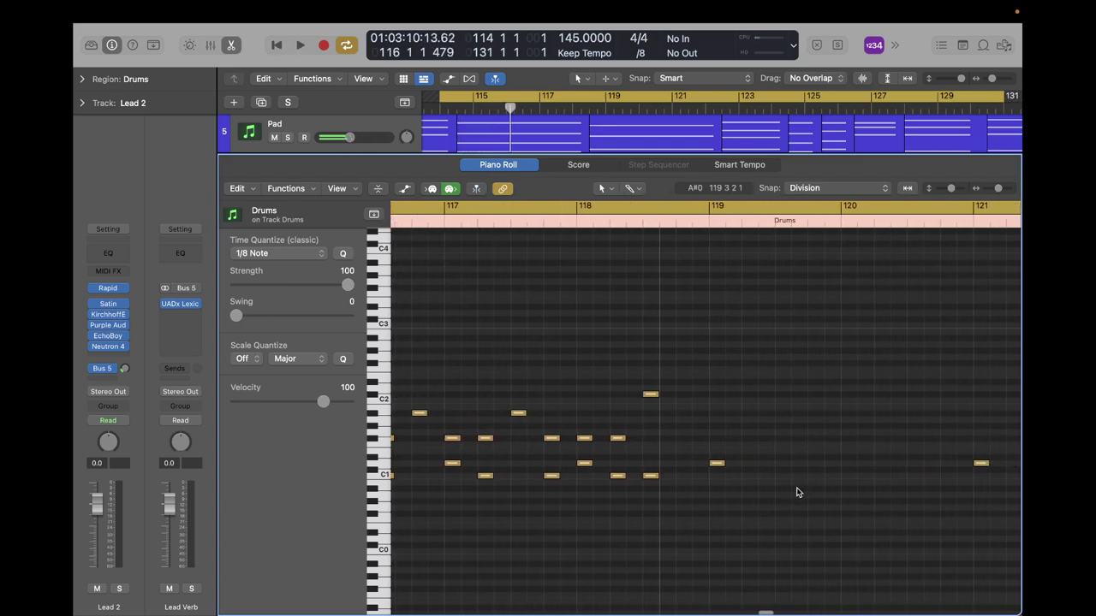
scroll(796, 488, left, 5)
scroll(796, 488, right, 5)
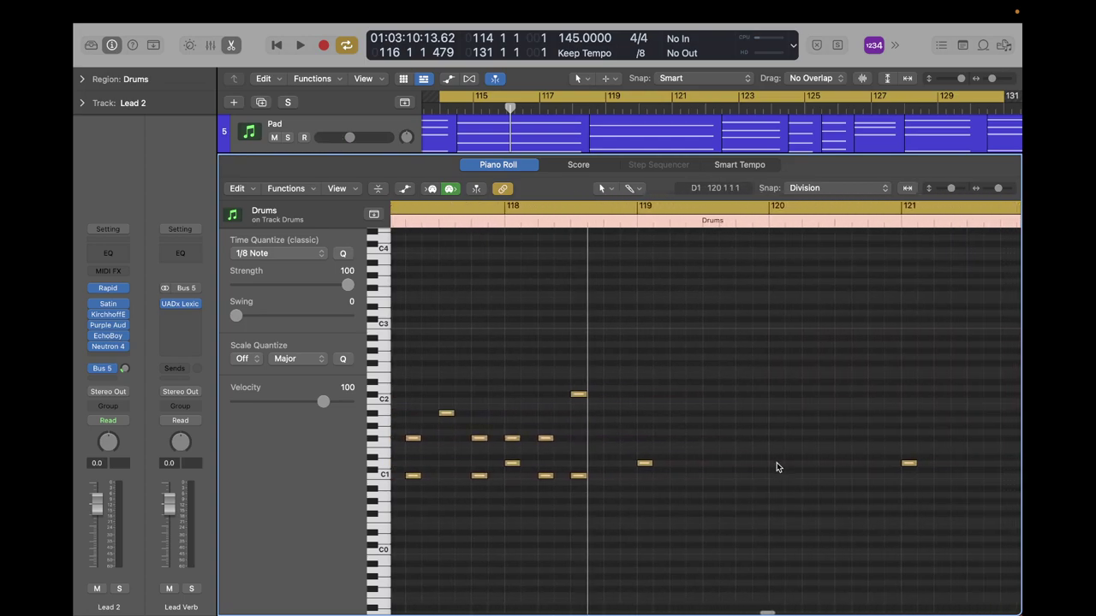
scroll(805, 470, right, 2)
scroll(844, 486, right, 1)
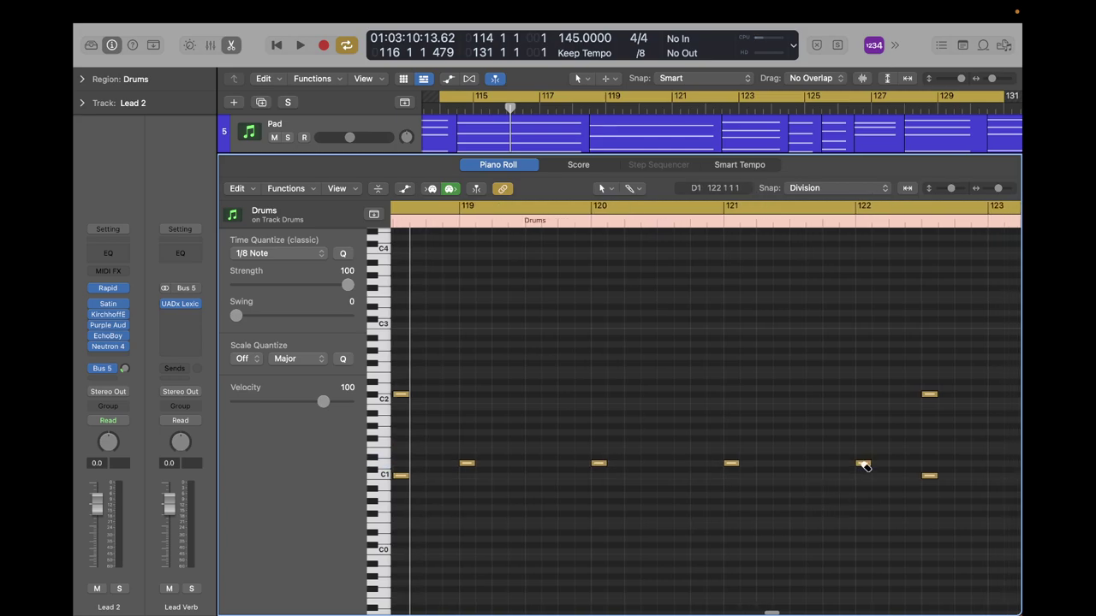
Add C1 notes at bar 119 beats 2 and 4, bar 120 beats 2 and 3, and bar 121 beats 3 and 4.
scroll(724, 496, left, 2)
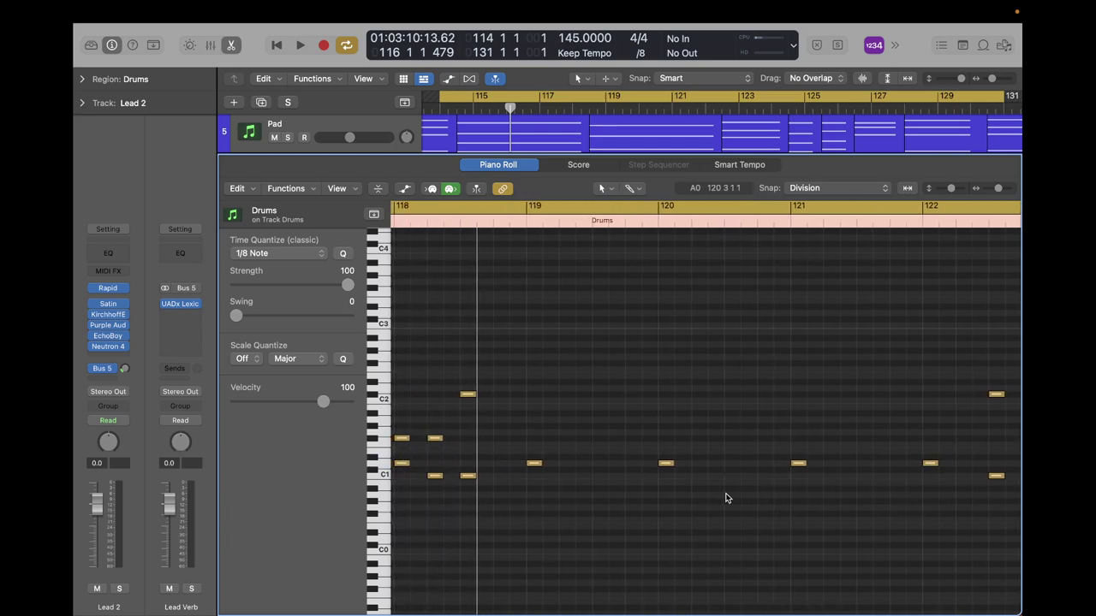
scroll(725, 498, left, 2)
scroll(725, 498, right, 3)
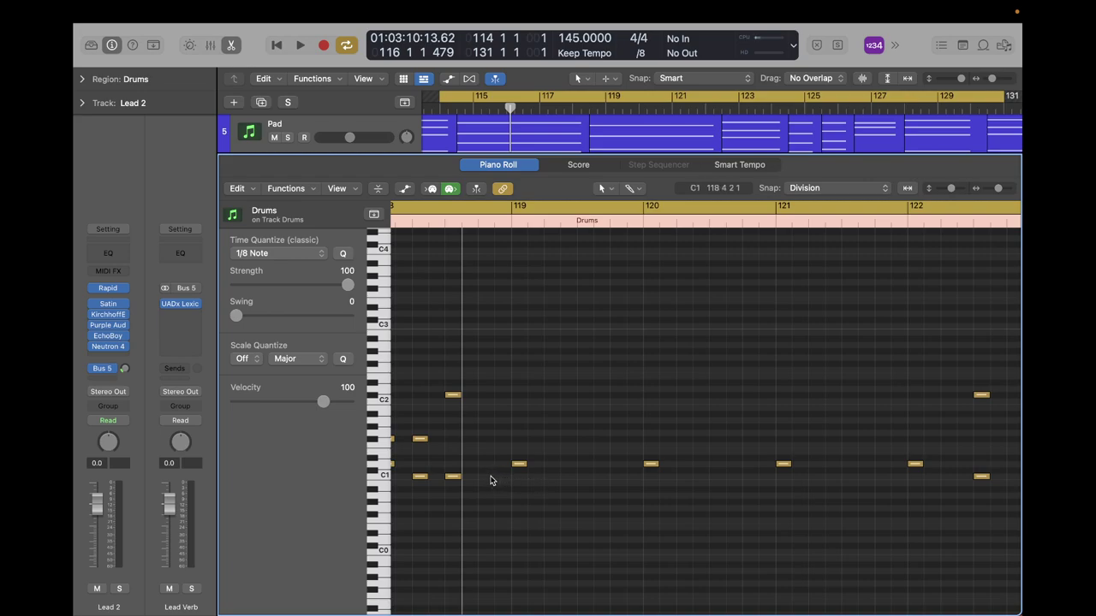
click(552, 476)
click(684, 477)
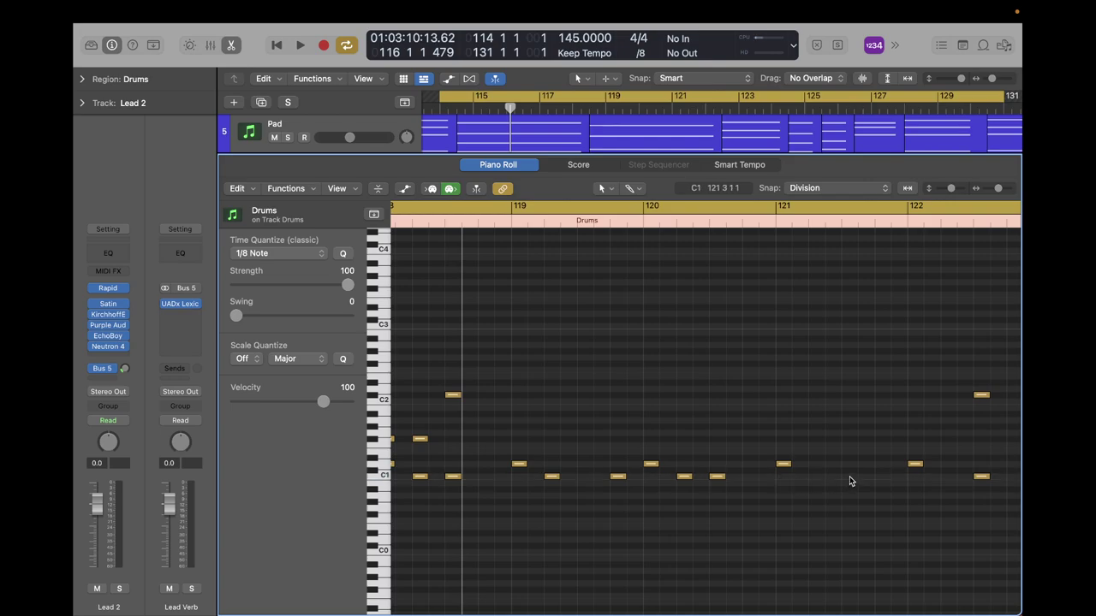
click(882, 477)
scroll(891, 486, right, 5)
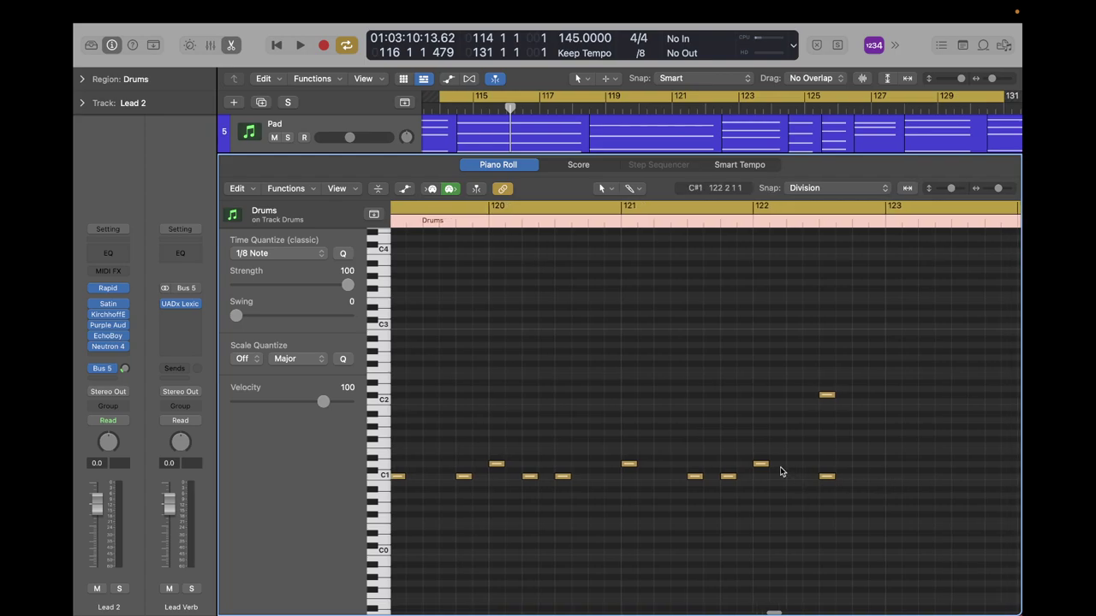
Add F#1 notes on every beat from bar 118 beat 4 to bar 122 beat 2, and play the pattern.
scroll(780, 470, left, 5)
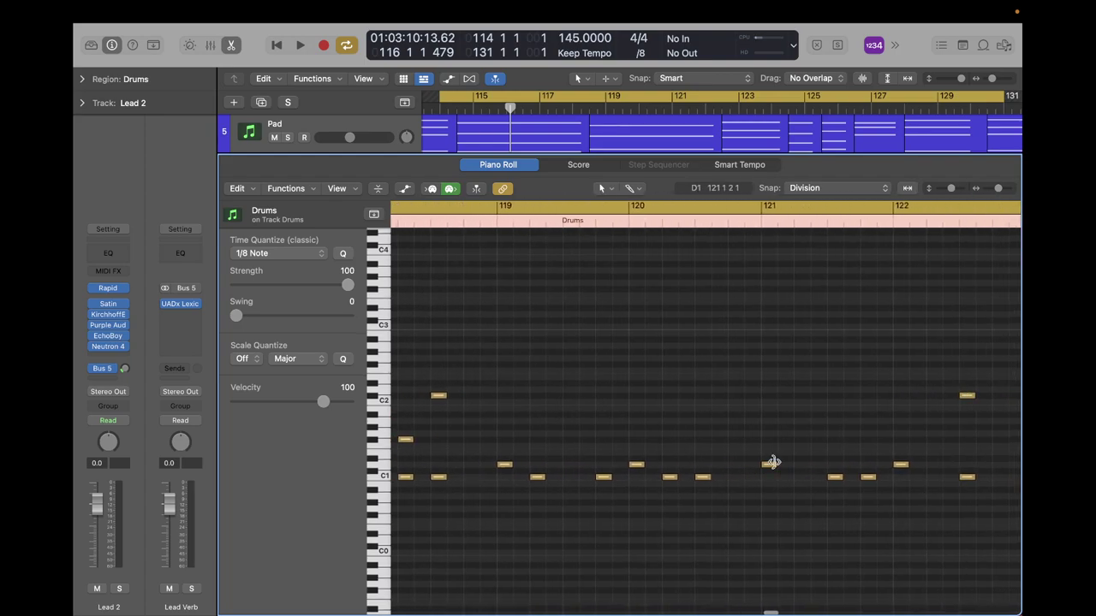
click(472, 439)
click(536, 439)
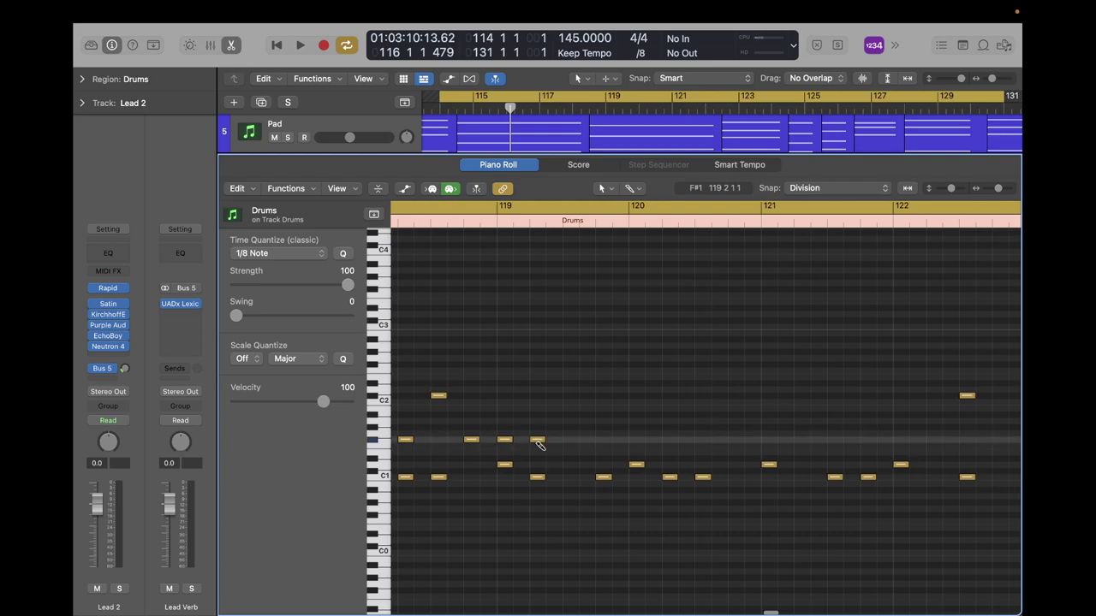
click(569, 440)
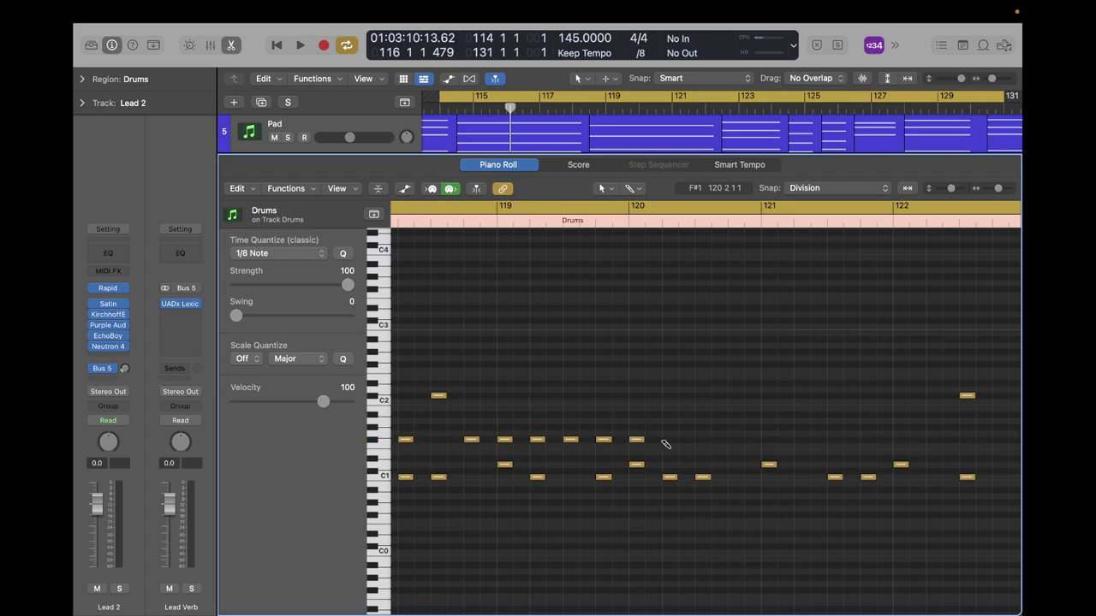
drag(556, 423, 724, 453)
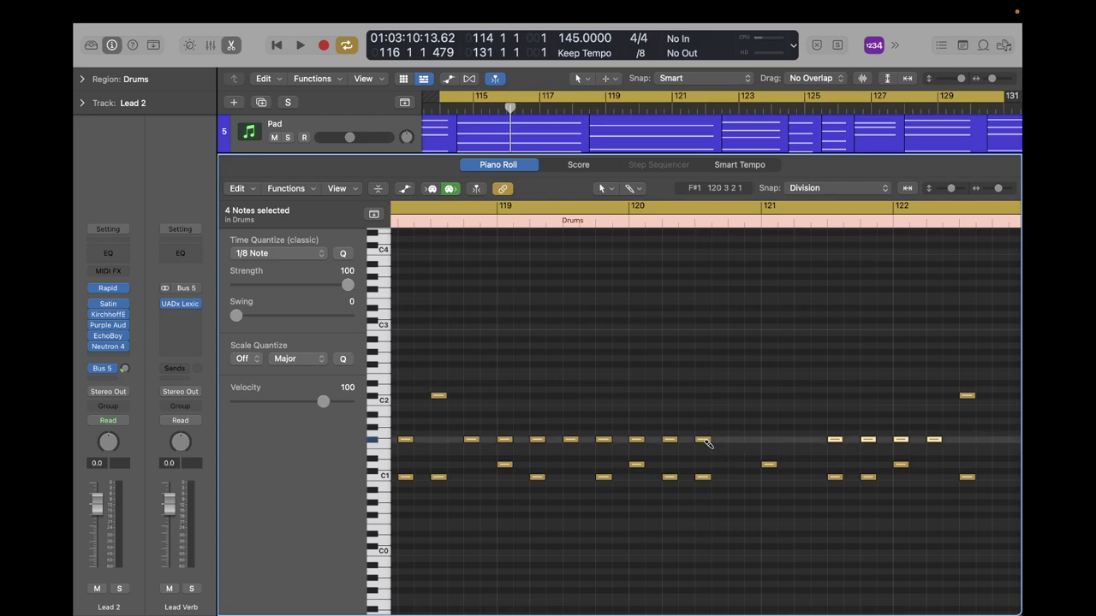
super+click(703, 440)
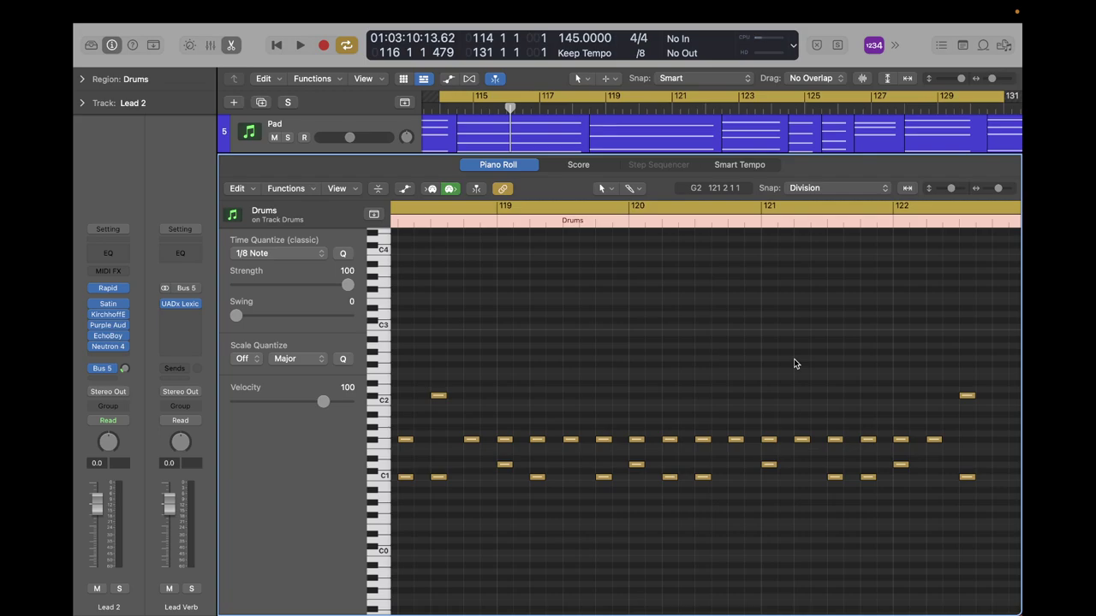
double_click(430, 221)
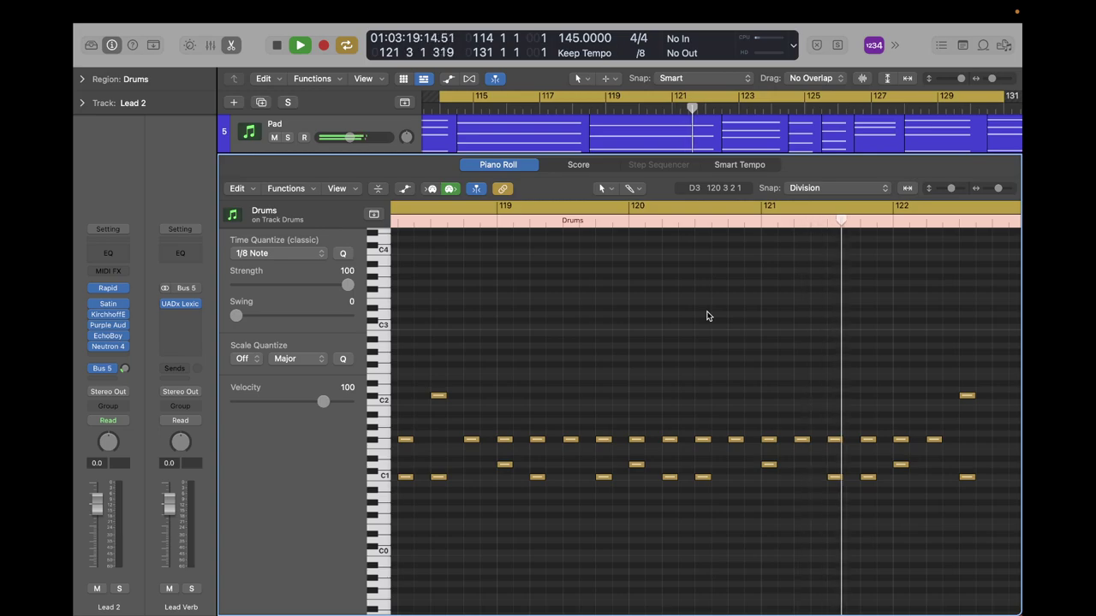
key(space)
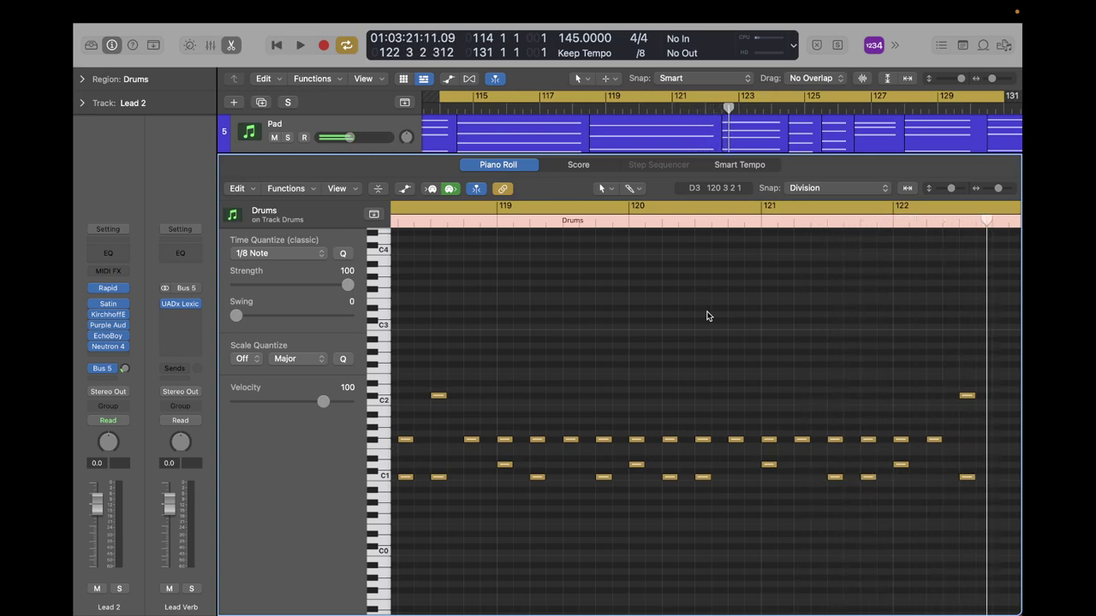
Add a C1 note at bar 122 beat 2, and raise the F#1 notes at 119 beat 3, 120 beat 4 and 121 beat 2 to A#1.
super+click(936, 478)
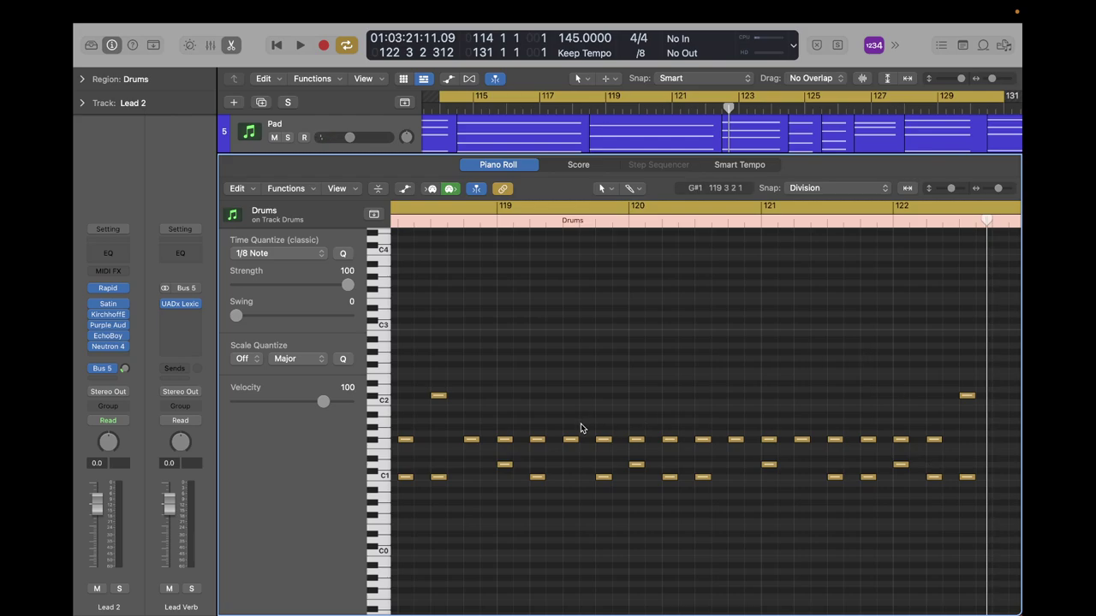
drag(572, 439, 572, 414)
drag(738, 438, 805, 416)
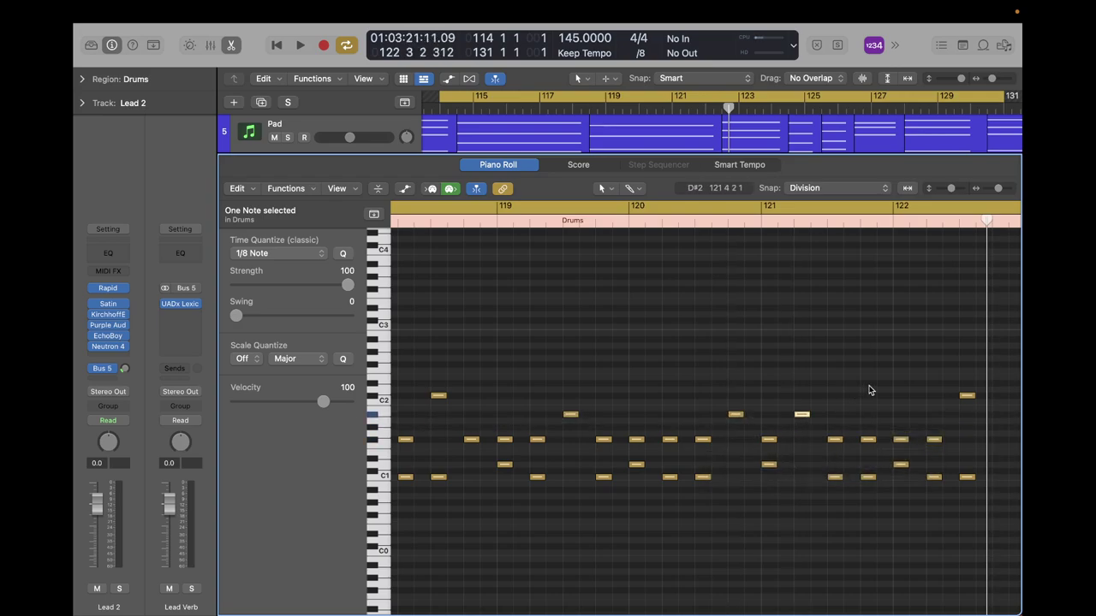
Add D1 notes on beat 1 of bars 123 and 124, and play the passage from bar 122.
scroll(869, 390, right, 10)
scroll(869, 390, right, 8)
scroll(869, 391, left, 6)
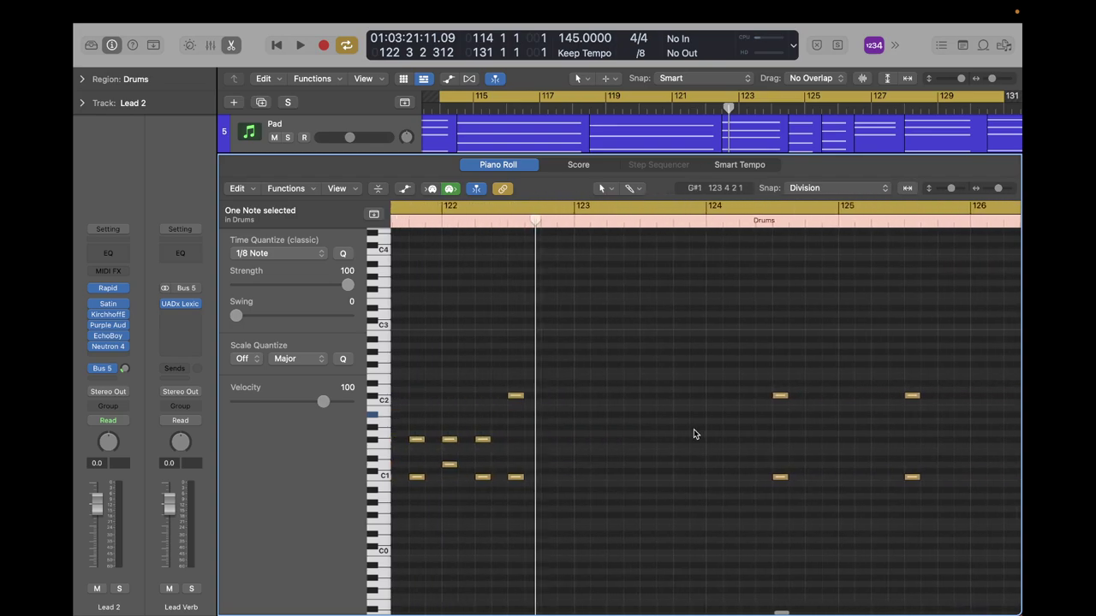
click(578, 465)
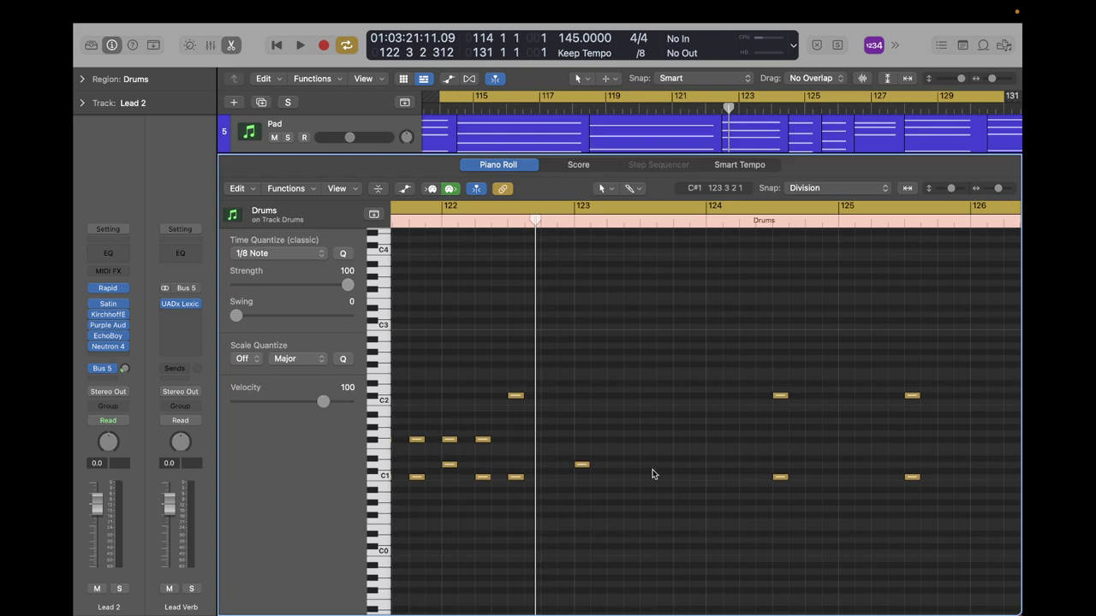
click(713, 466)
scroll(608, 495, left, 8)
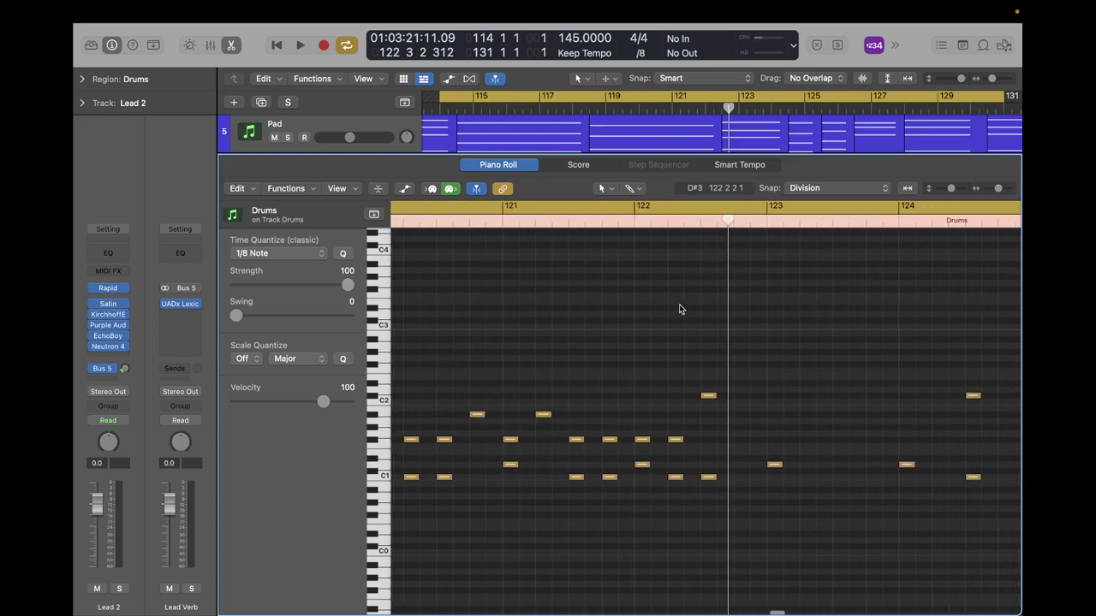
click(698, 223)
key(space)
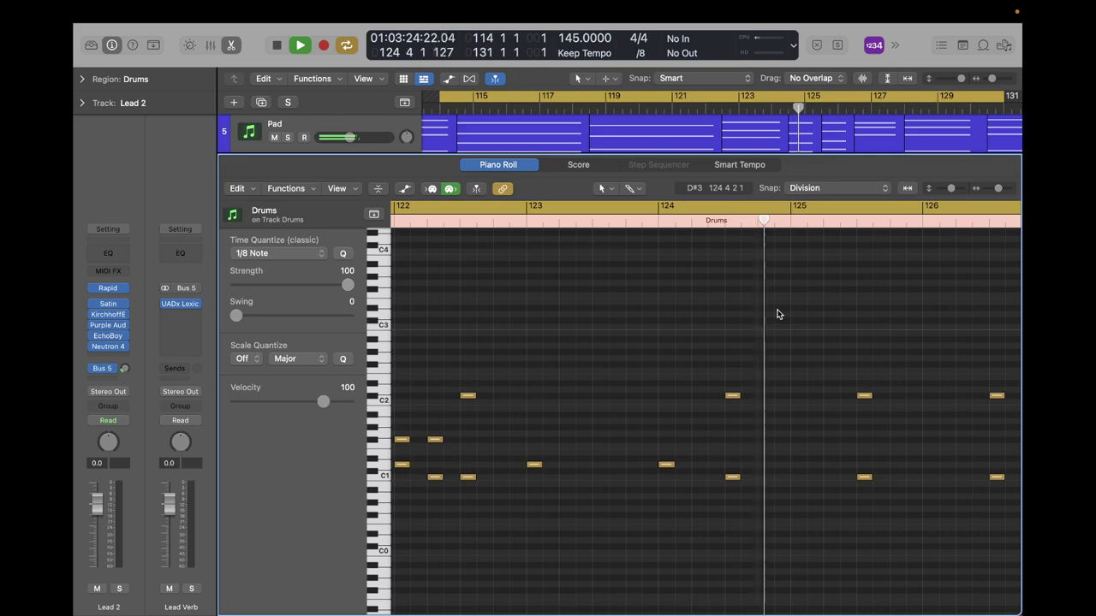
key(space)
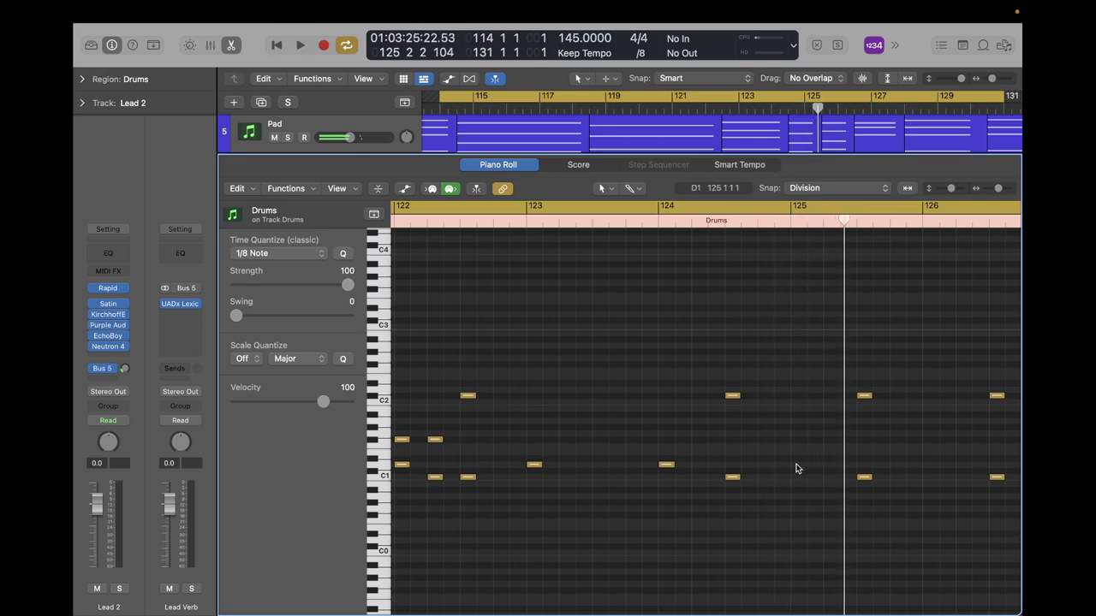
Add D1 notes on beat 1 of bars 125, 126 and 127, and on beat 3 of bars 128 and 129.
click(931, 465)
scroll(928, 464, right, 5)
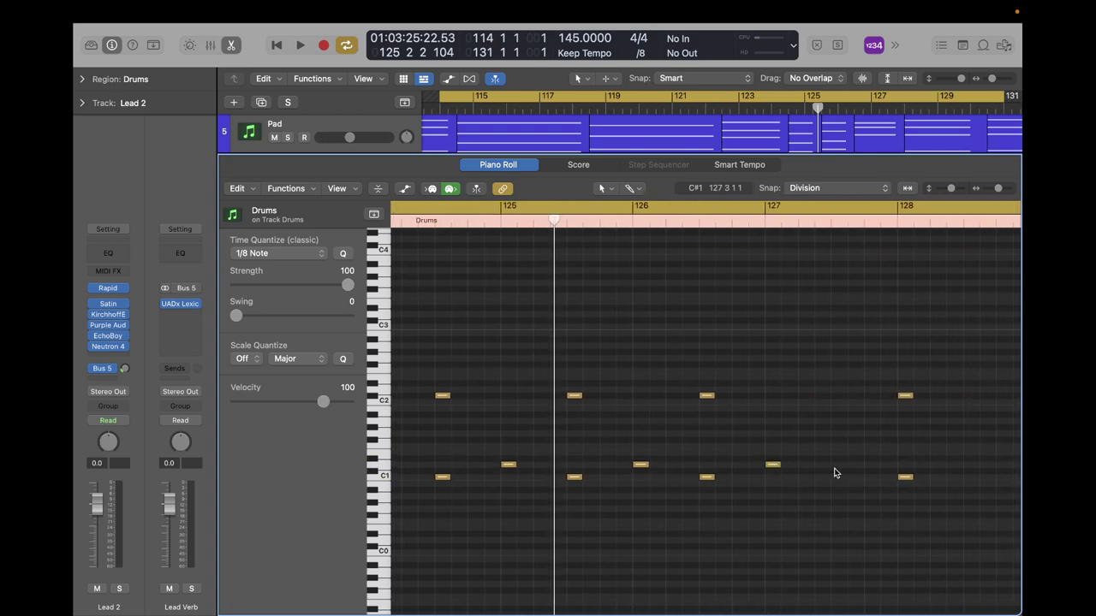
scroll(907, 471, right, 5)
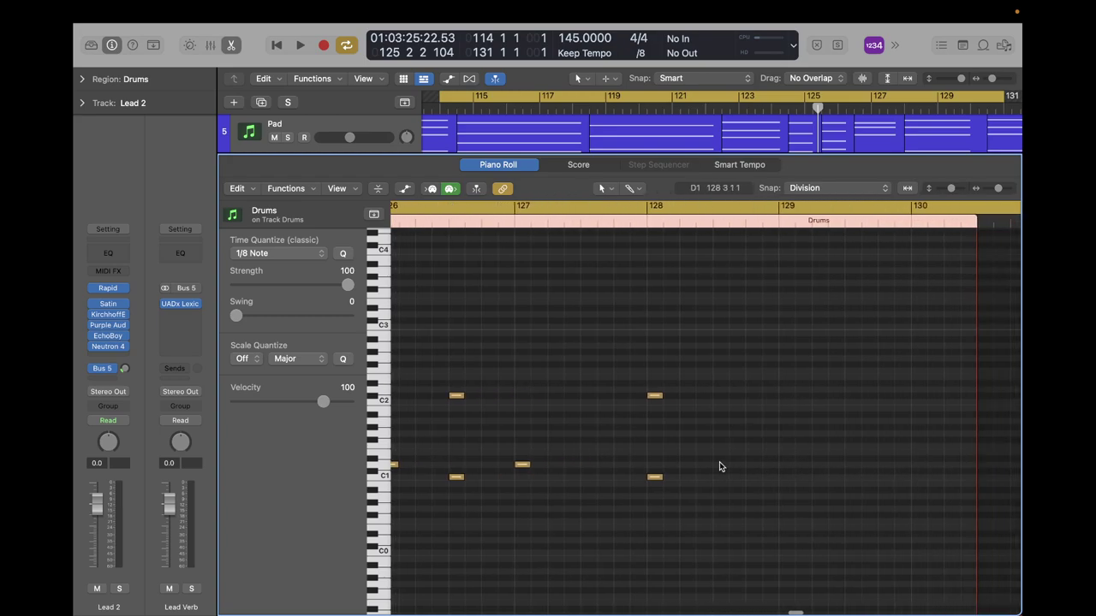
click(719, 465)
scroll(784, 367, left, 6)
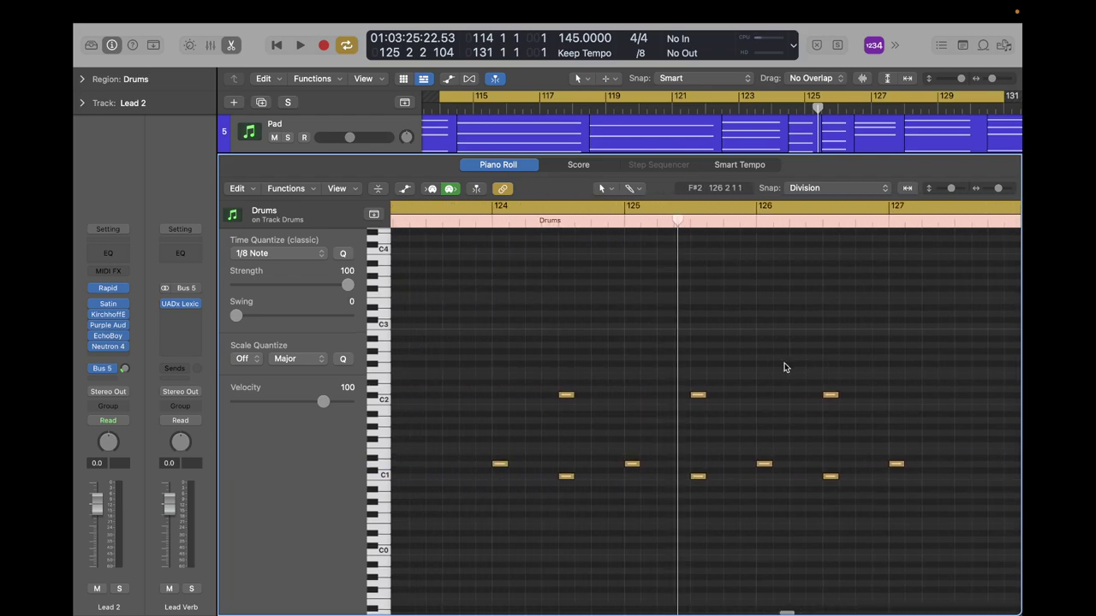
Play the drum part from its start through bar 129 to check the groove against the pad.
key(space)
scroll(784, 367, down, 6)
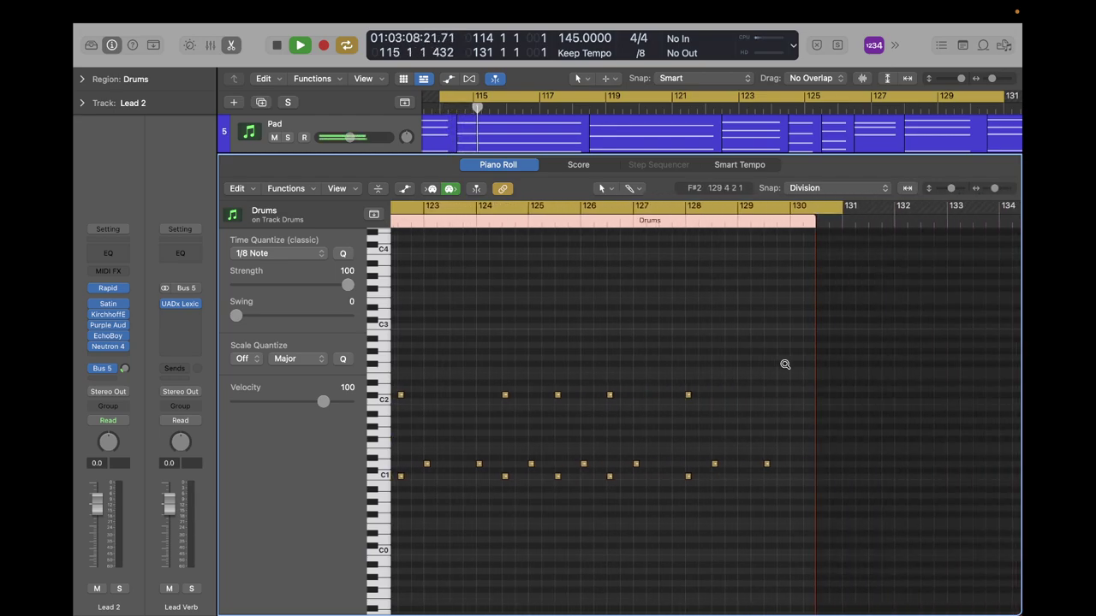
scroll(784, 367, left, 6)
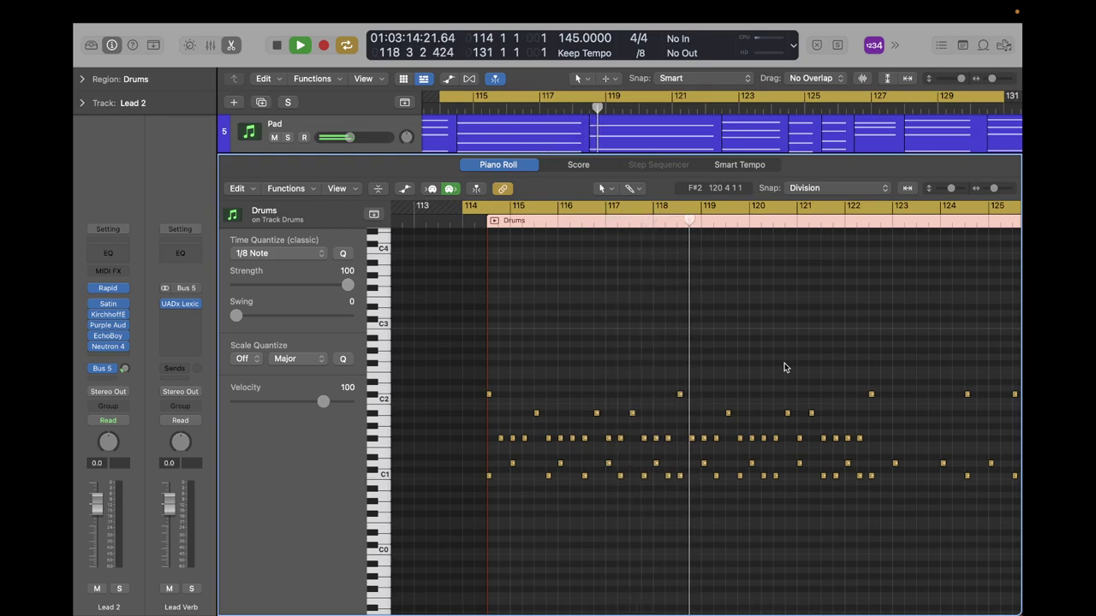
scroll(784, 368, right, 4)
scroll(784, 367, right, 8)
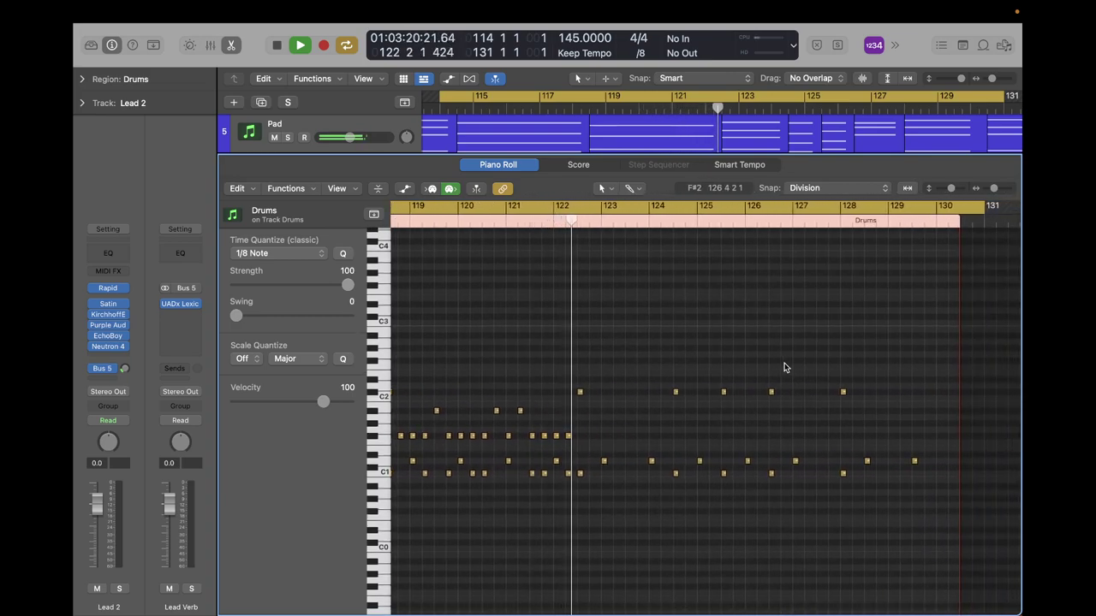
scroll(784, 368, right, 5)
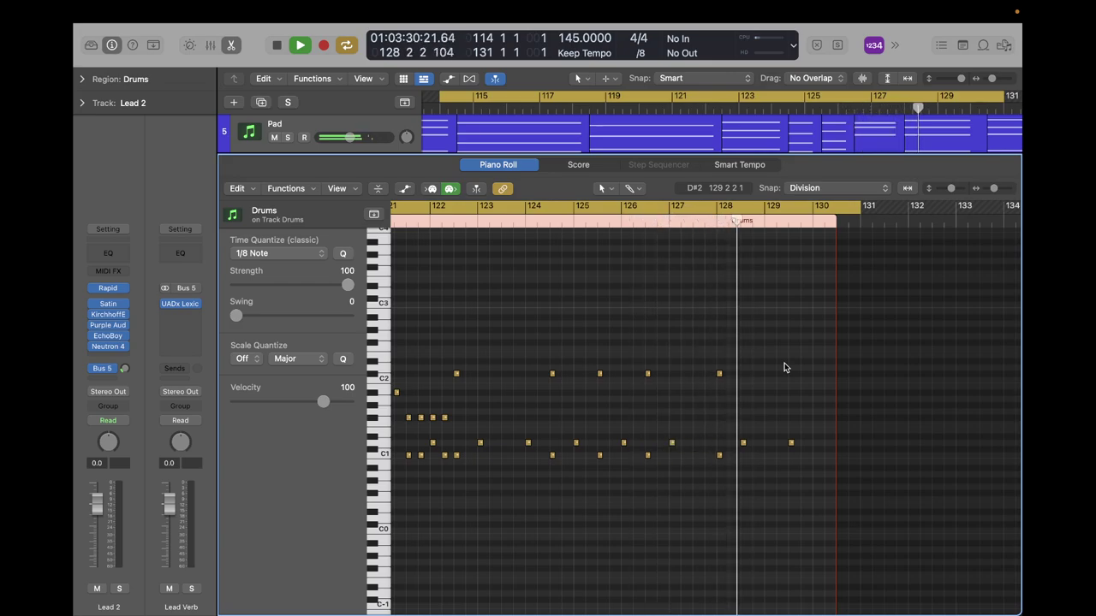
key(space)
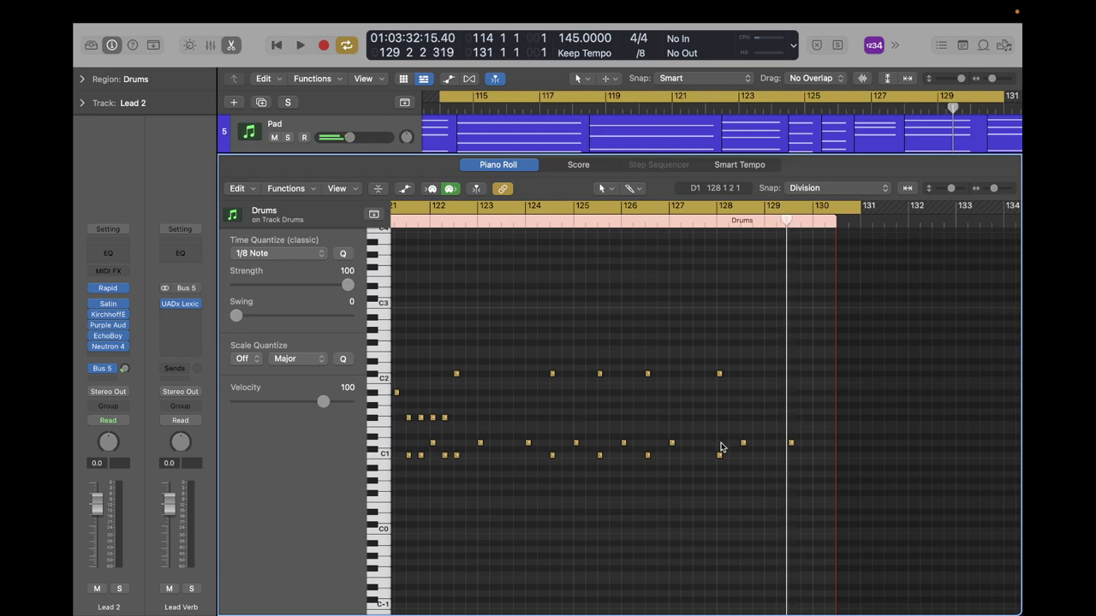
Add a D1 note at bar 128 beat 1.
key(super+Right)
key(super+Right)
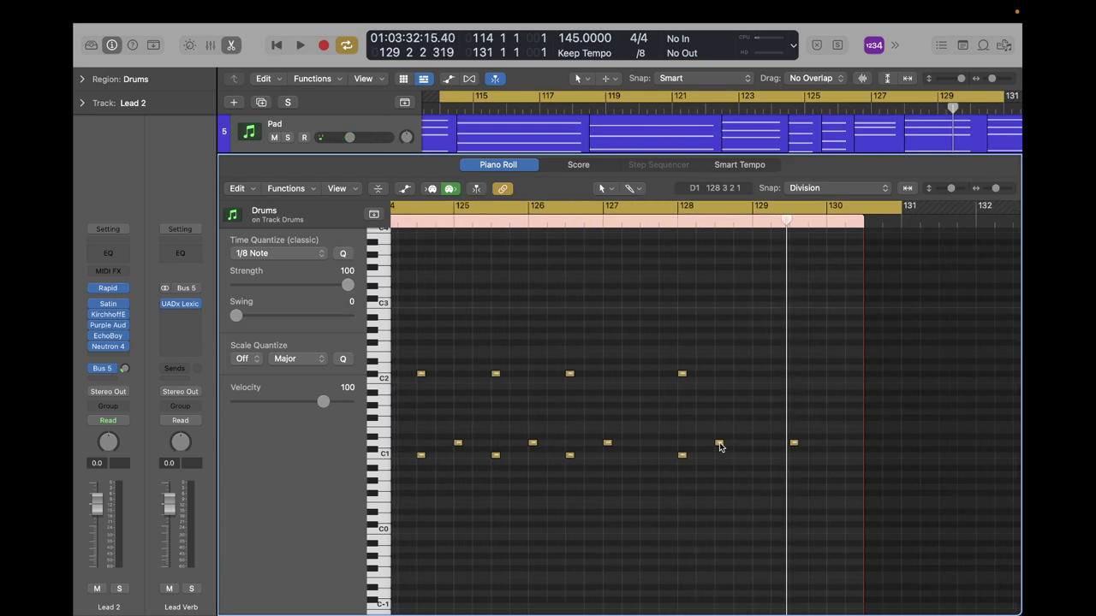
scroll(648, 443, right, 1)
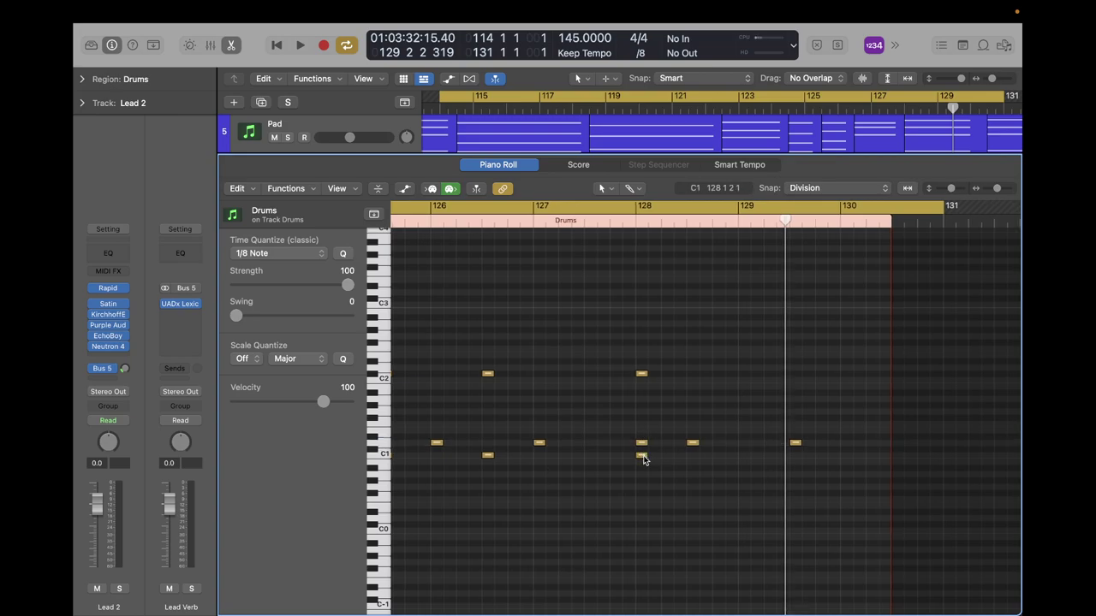
Delete the C1 and C#2 notes at bar 128 beat 1, and move the following two D1 notes to beat 1 of bars 129 and 130.
click(643, 458)
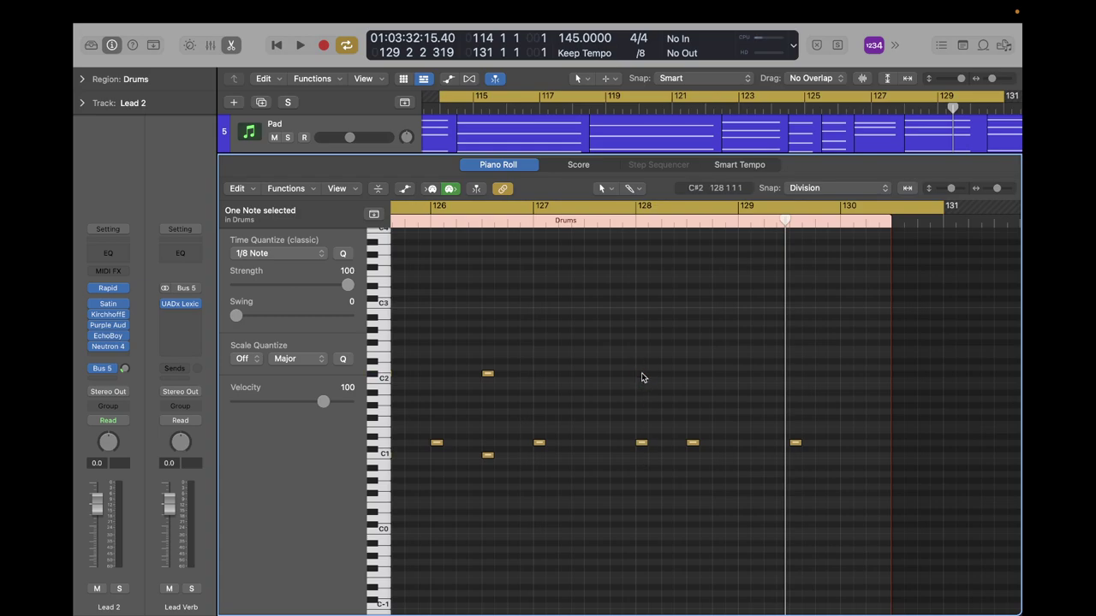
drag(695, 444, 844, 442)
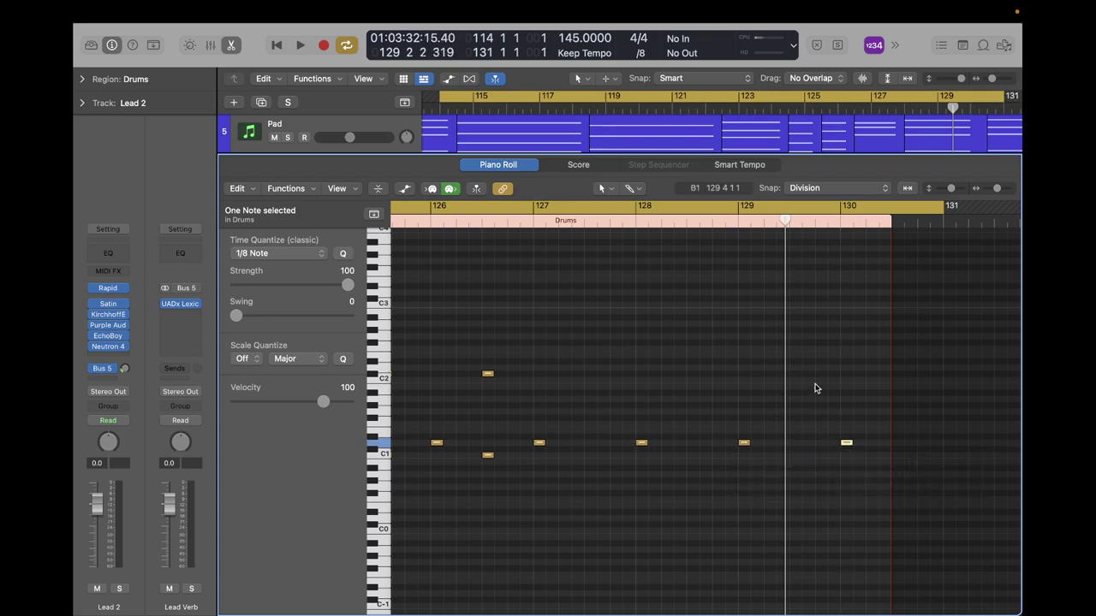
Play the drum part twice from bar 126 beat 3 to check the ending through bar 130.
scroll(744, 400, down, 5)
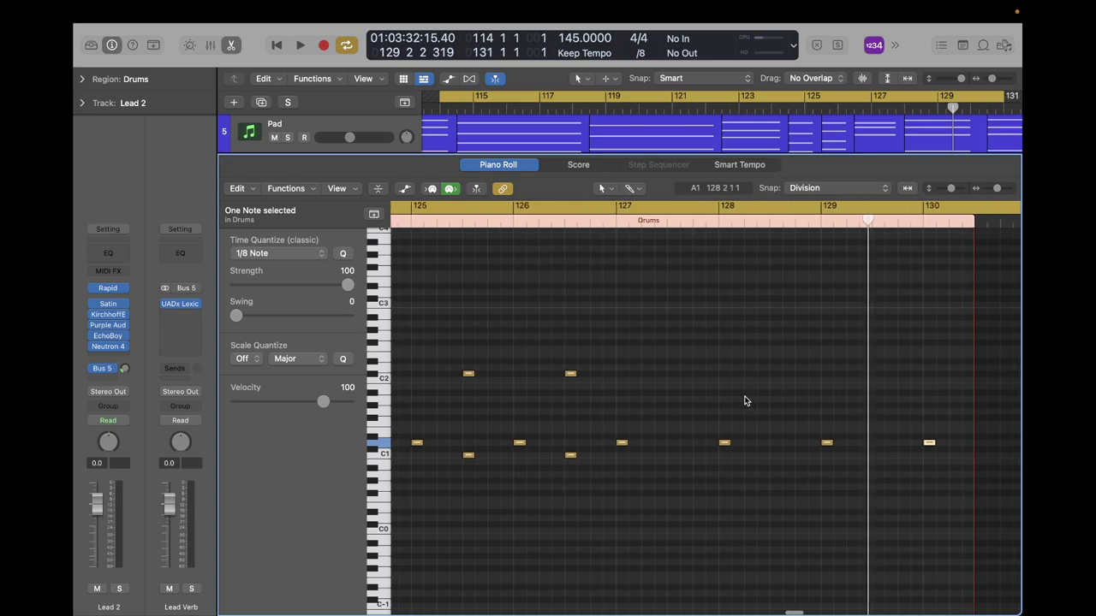
scroll(745, 401, left, 3)
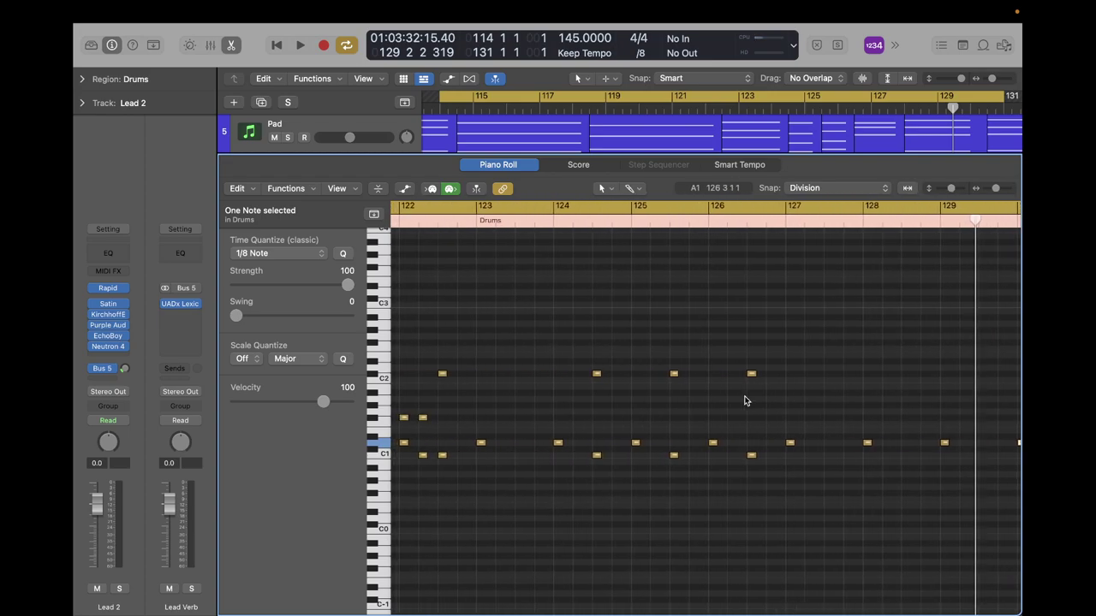
scroll(745, 400, right, 5)
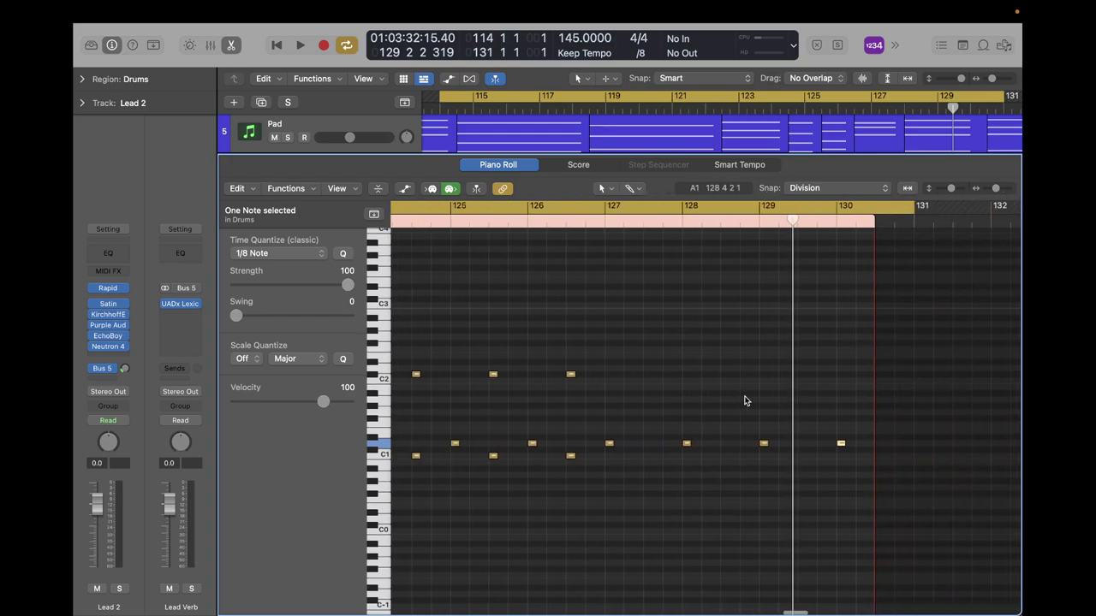
scroll(590, 463, up, 5)
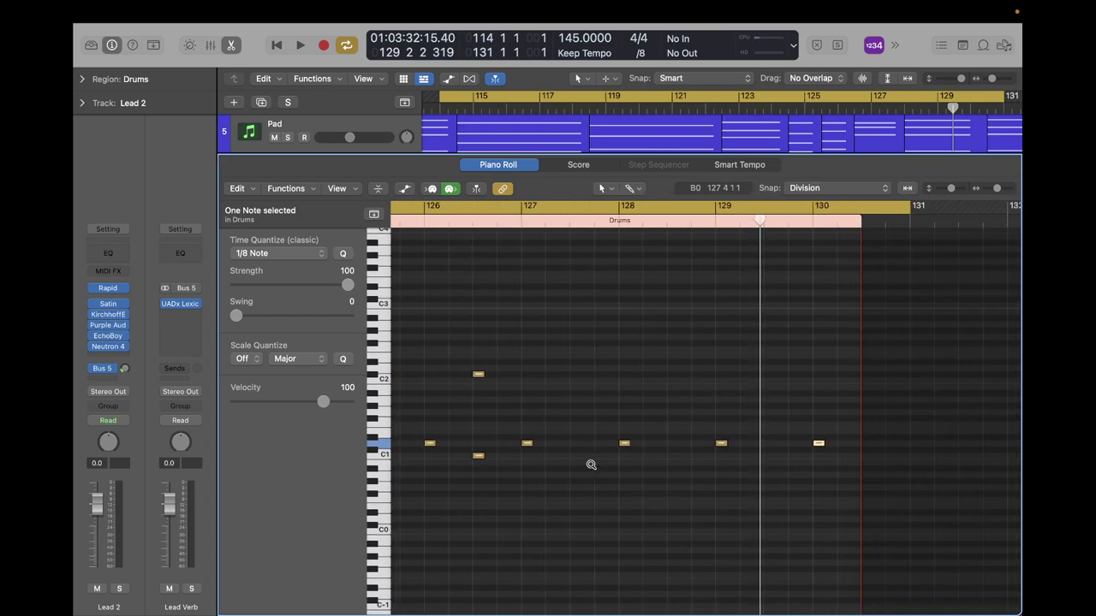
scroll(590, 463, left, 3)
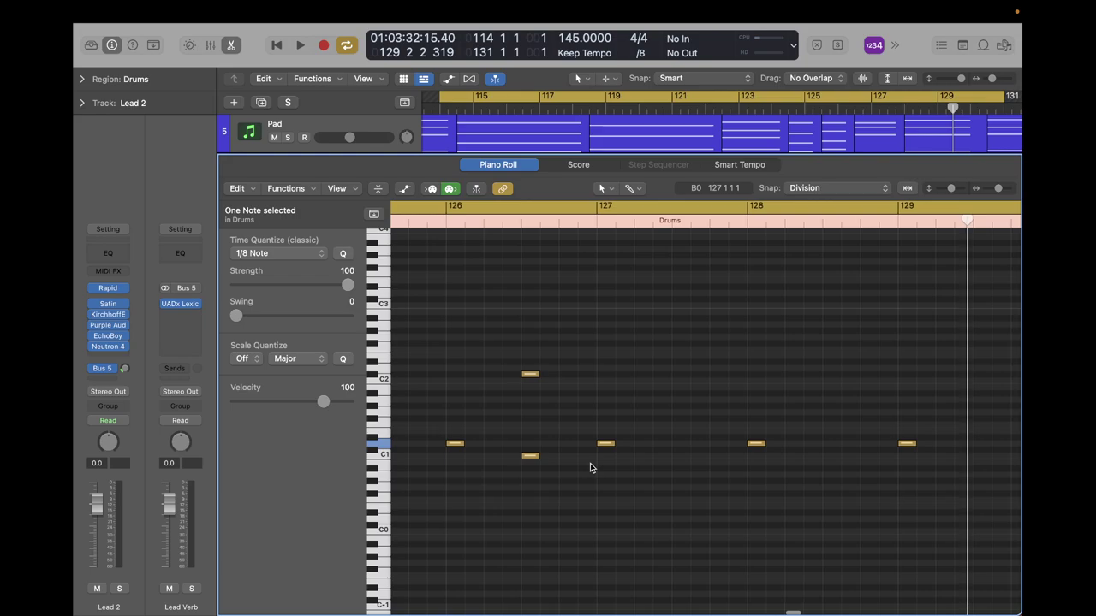
click(521, 220)
key(space)
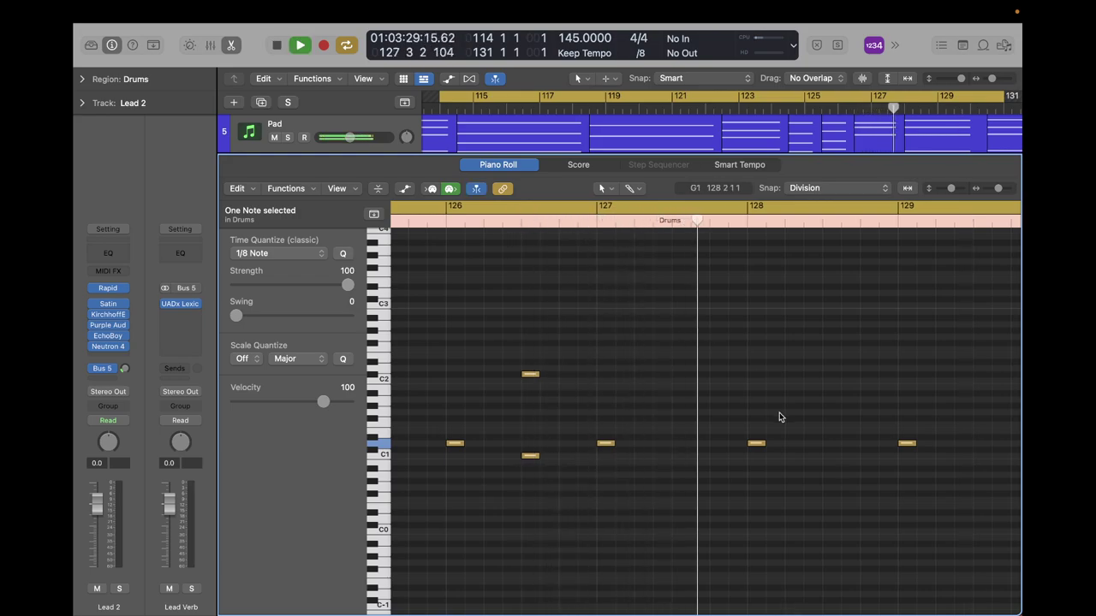
key(space)
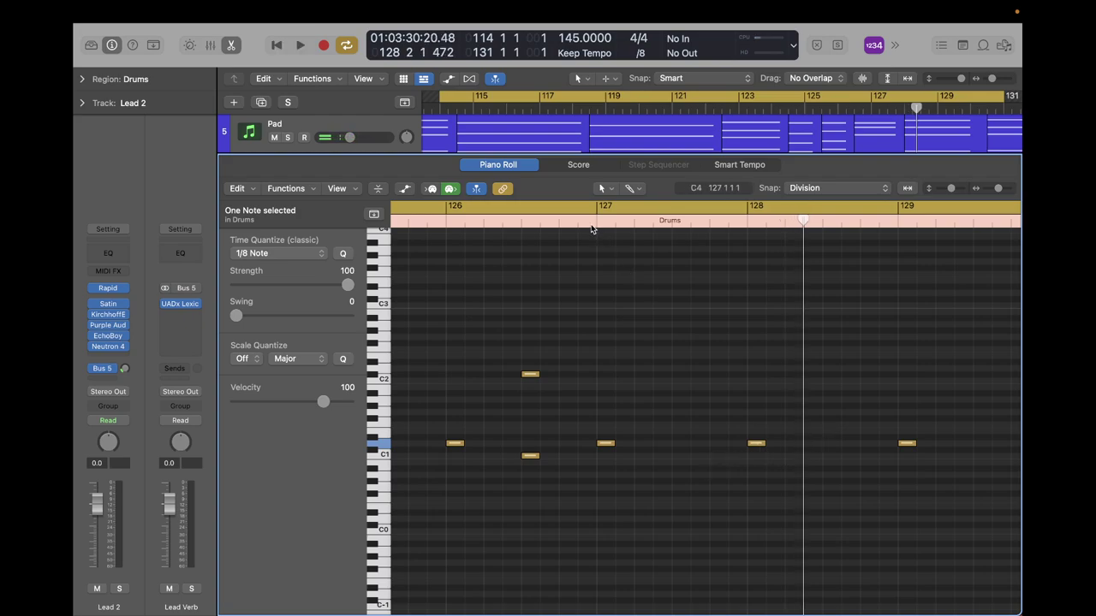
click(519, 220)
key(space)
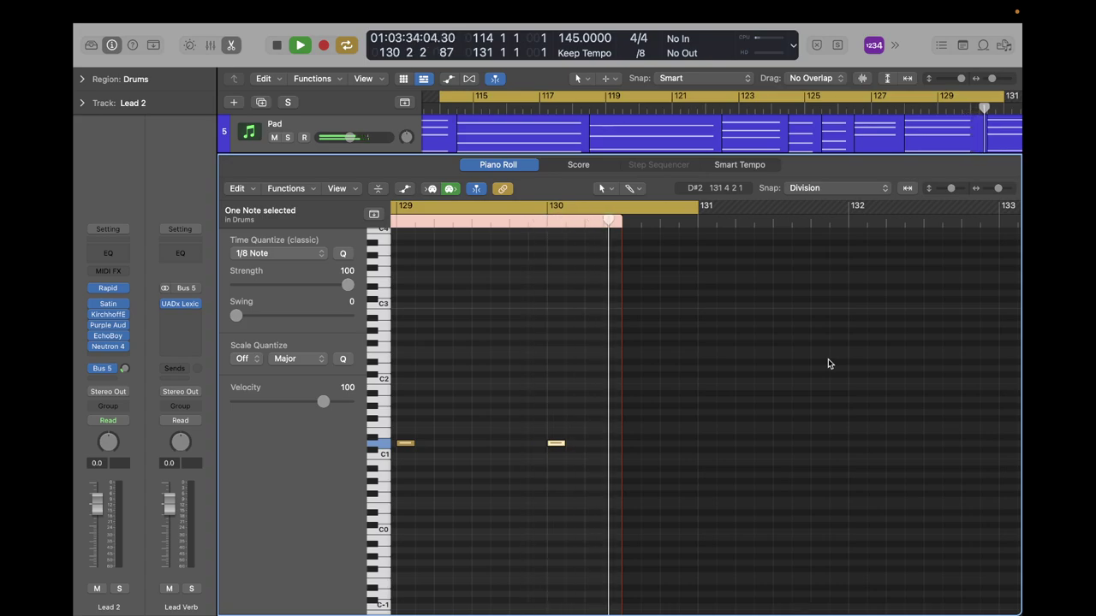
key(space)
scroll(828, 364, left, 10)
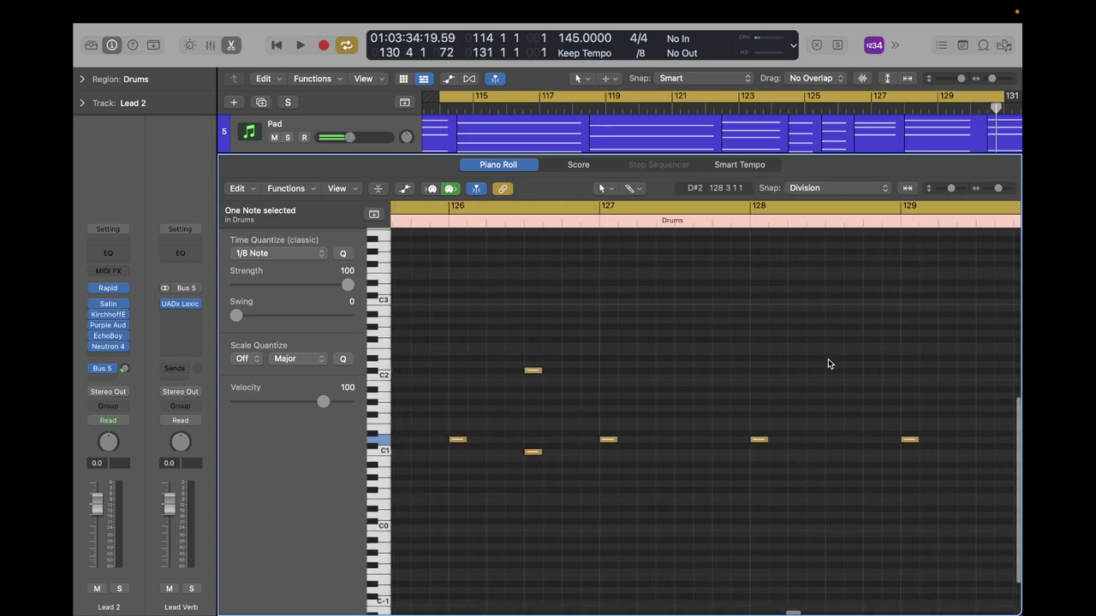
Change the D1 hit at bar 128 beat 1 to C1 plus C#2, and play it back from bar 126 beat 3.
scroll(827, 363, right, 5)
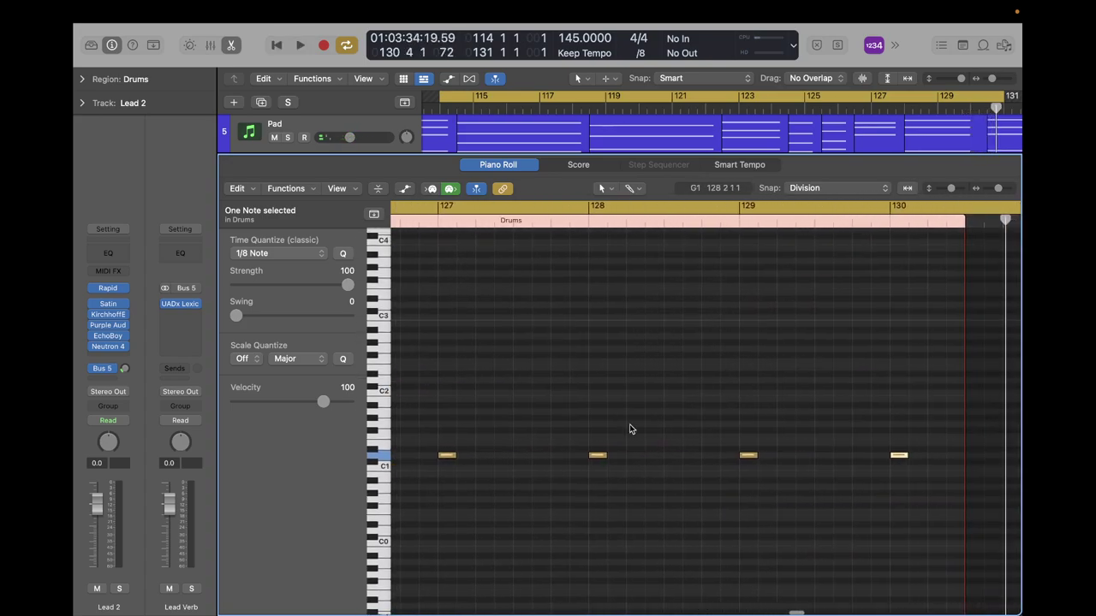
drag(600, 460, 600, 470)
scroll(602, 448, left, 3)
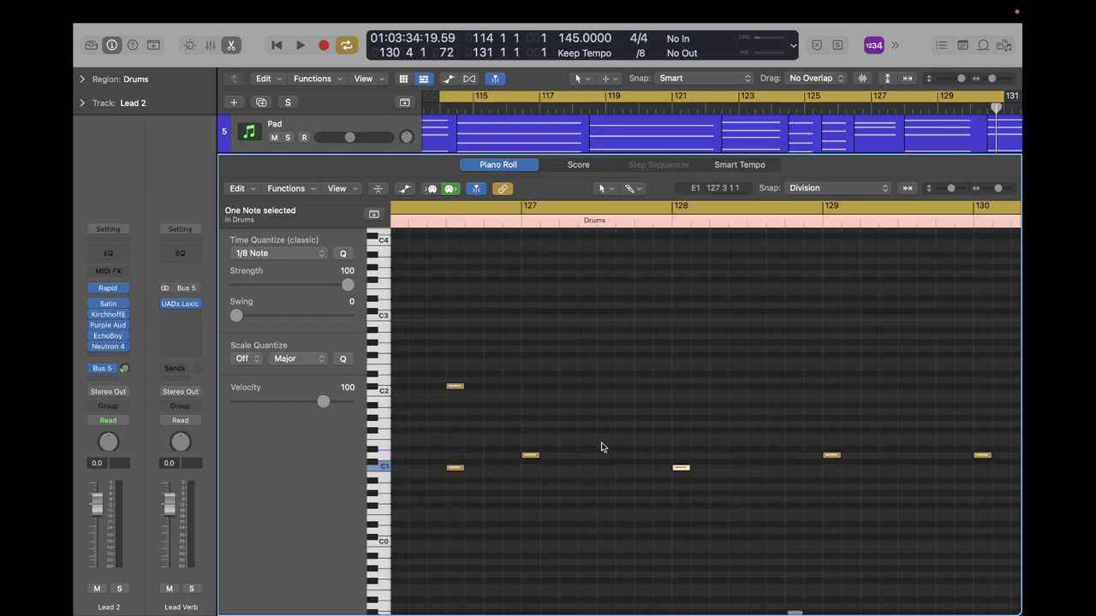
super+click(699, 386)
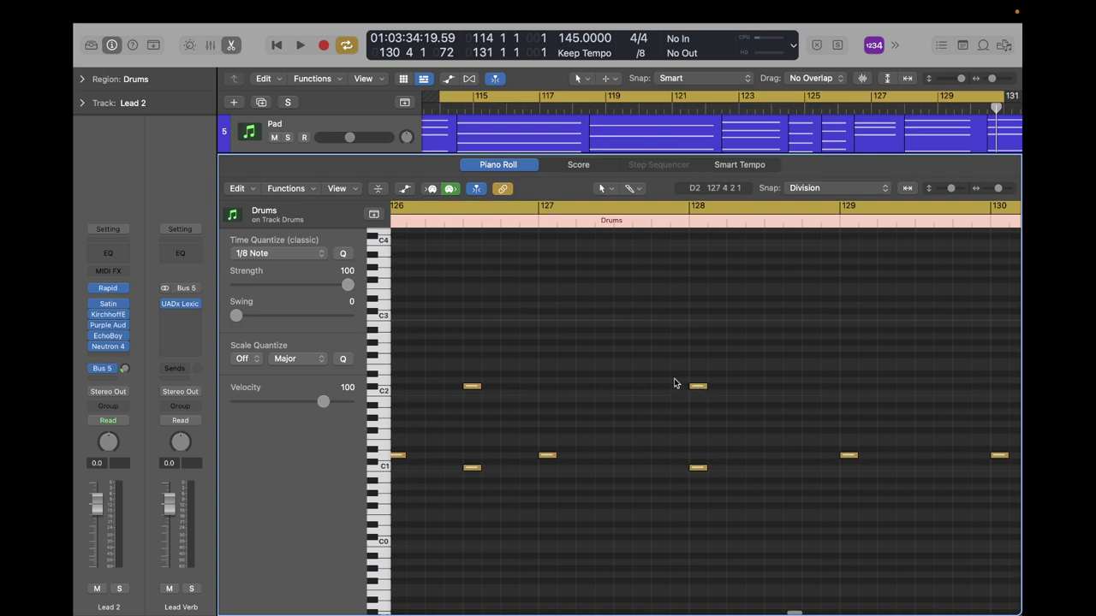
double_click(461, 224)
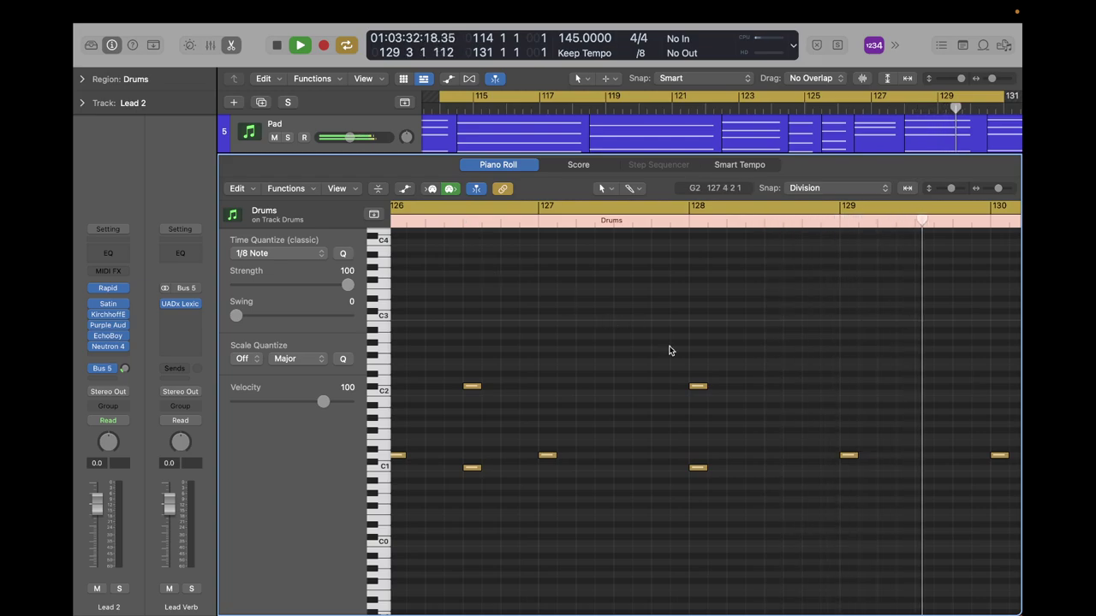
key(space)
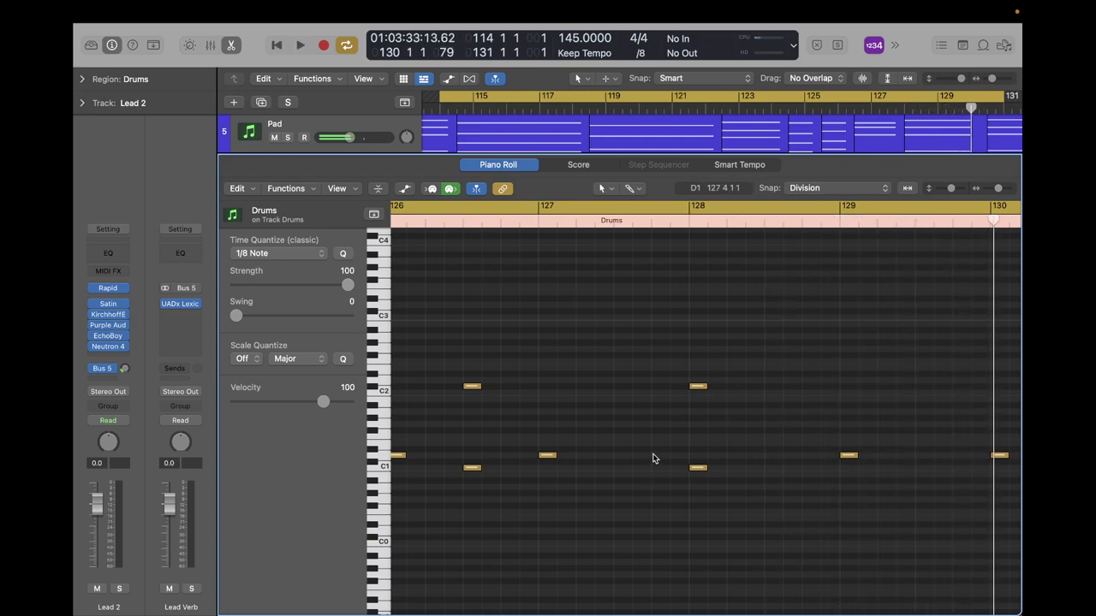
Add C1 notes on bar 127 beats 2 and 3, add D1 notes on 127 beat 4 and 128 beat 3, and play the passage.
super+click(616, 467)
super+click(582, 468)
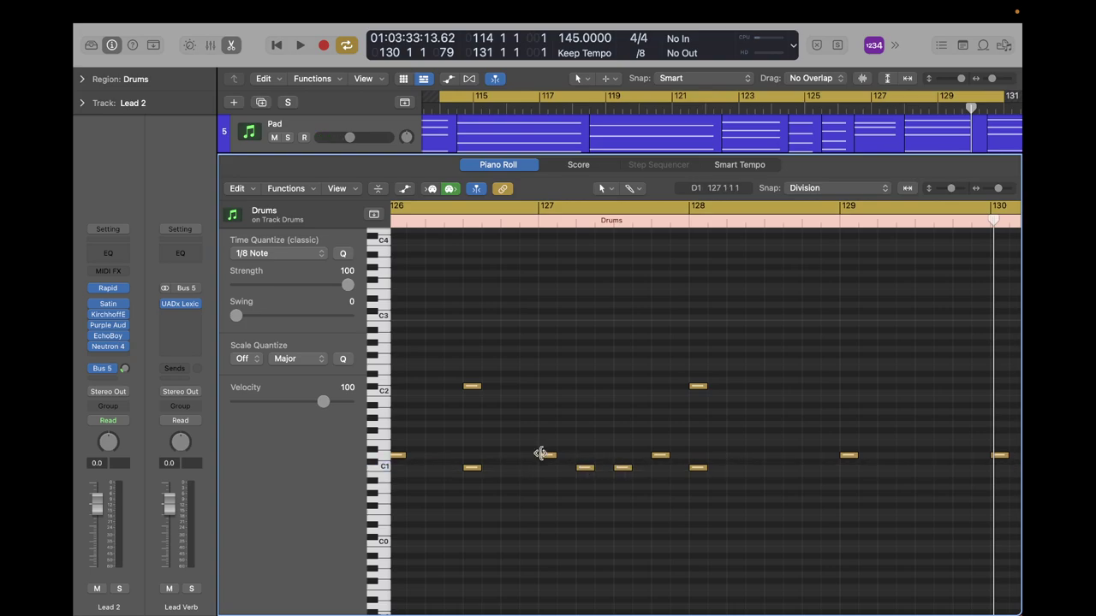
click(463, 225)
key(space)
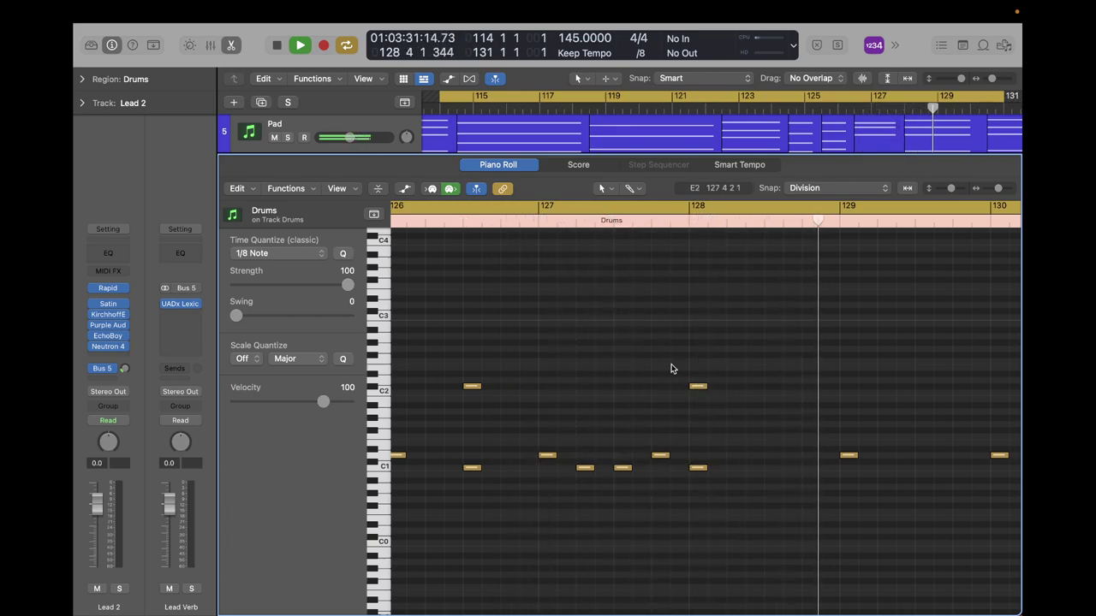
key(space)
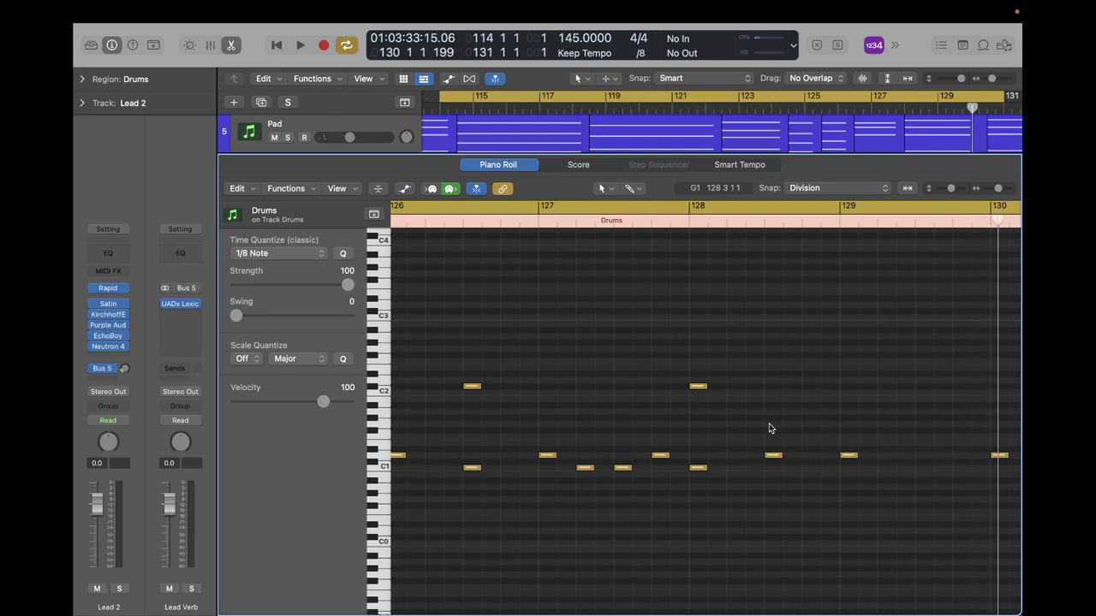
Move the D1 note at bar 129 beat 1 to beat 3, and delete the D1 note at bar 130 beat 1.
scroll(769, 428, left, 5)
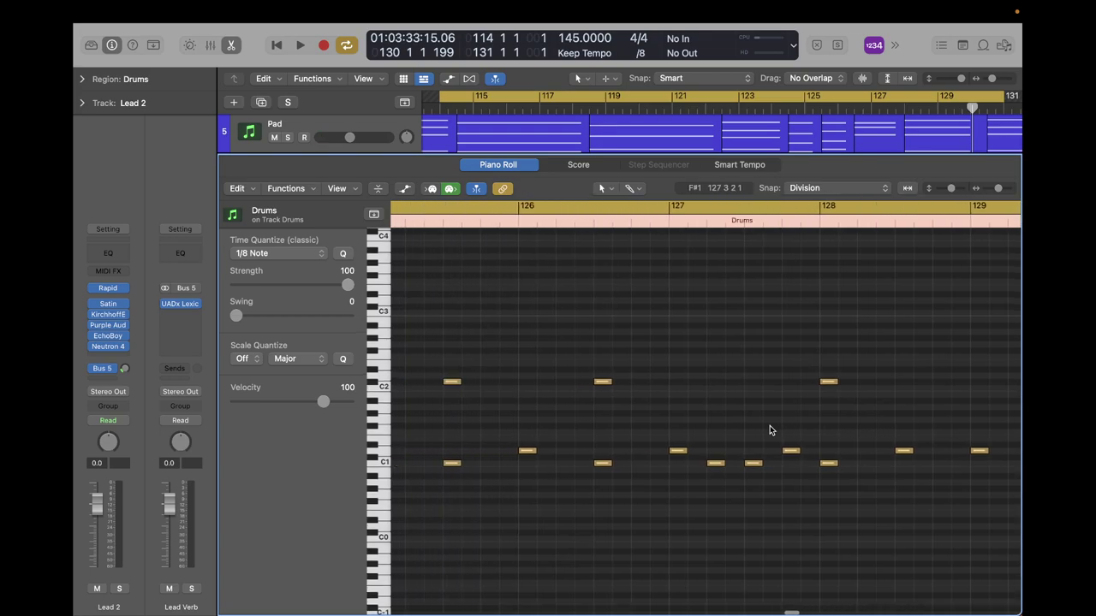
scroll(769, 425, right, 5)
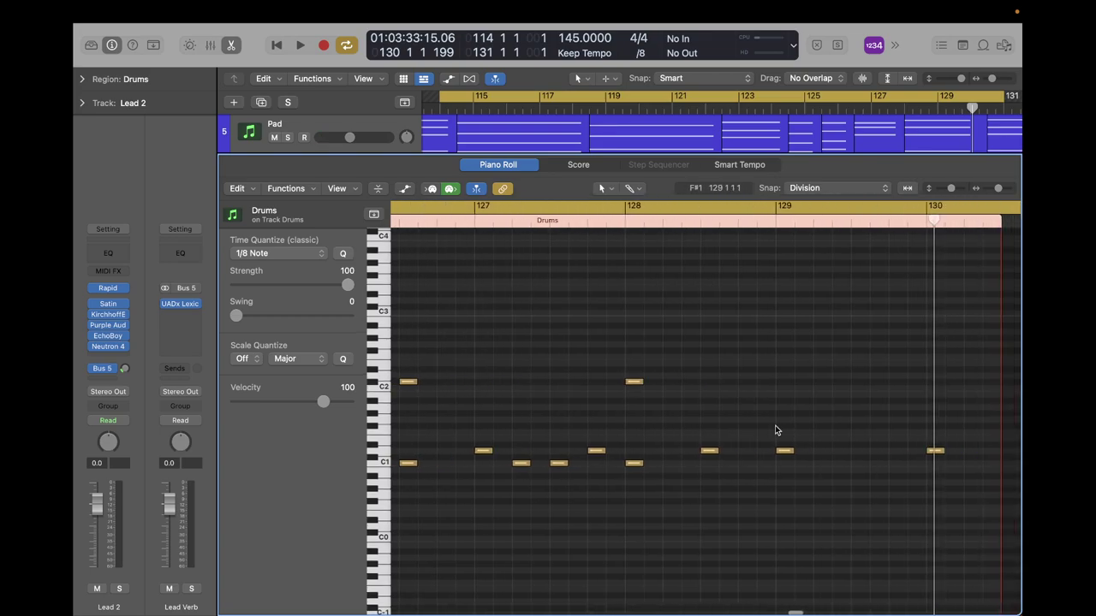
drag(785, 453, 856, 453)
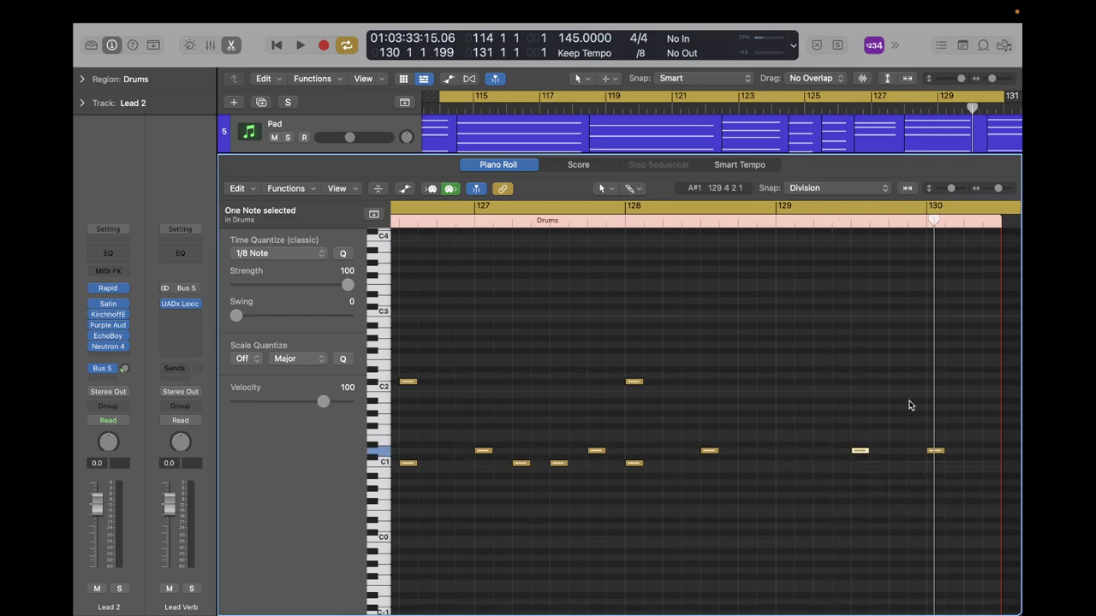
scroll(908, 405, right, 5)
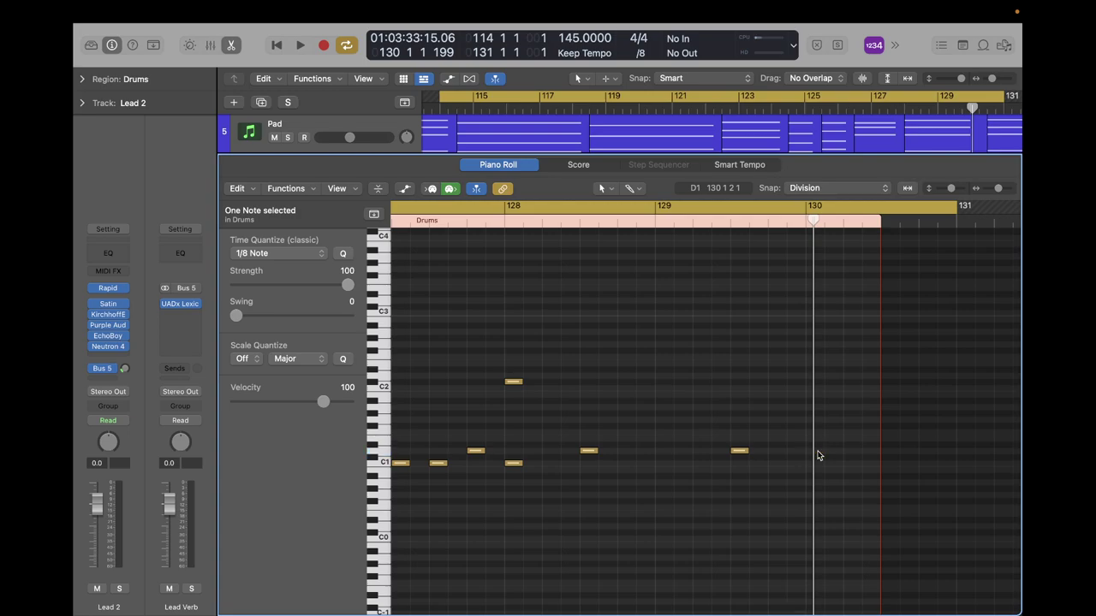
Add C1 notes on beats 2 and 4 of bar 123 and on beat 2 of bars 124, 125 and 126.
scroll(724, 445, left, 15)
scroll(724, 445, left, 8)
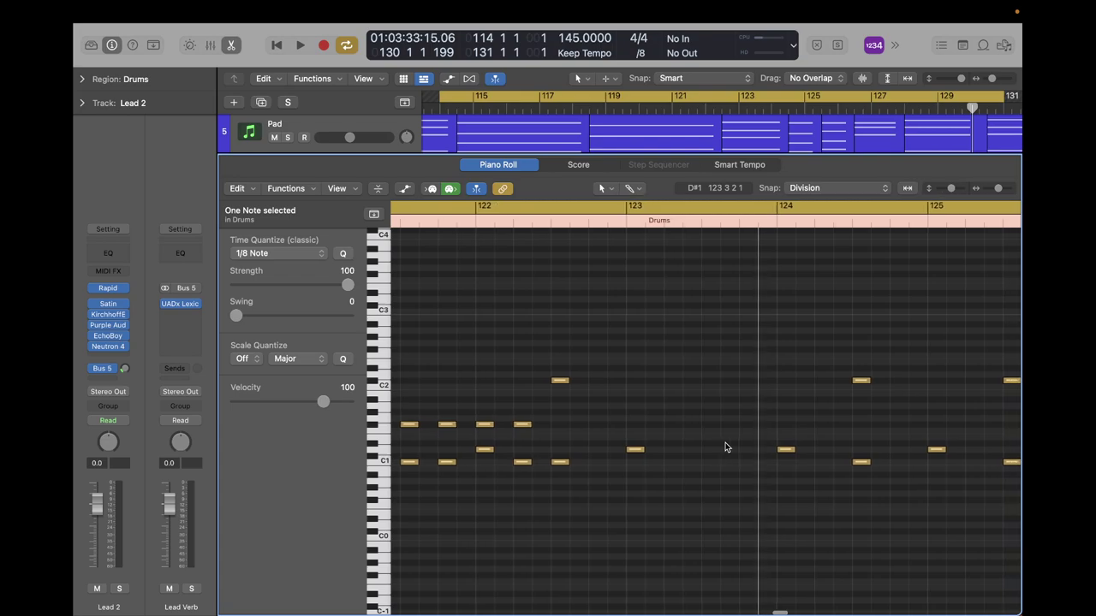
super+click(667, 462)
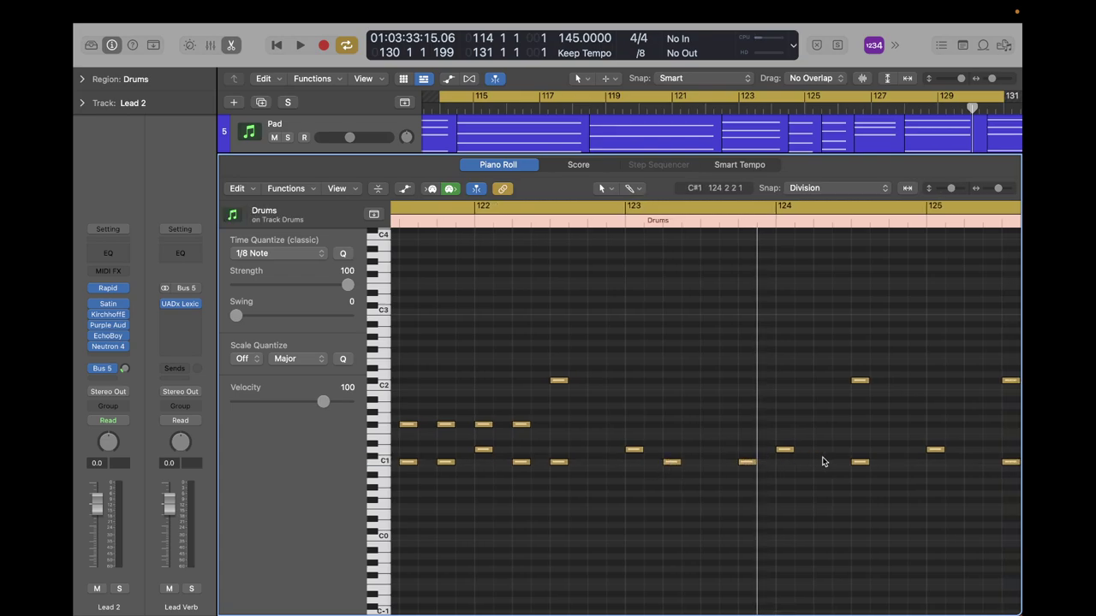
scroll(849, 439, right, 5)
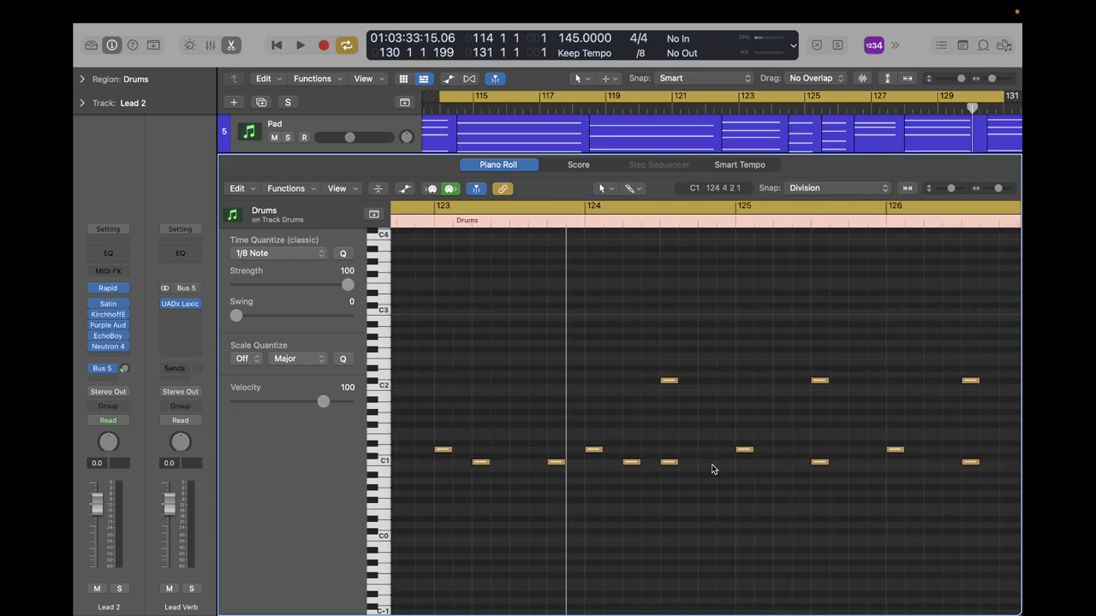
super+click(783, 463)
scroll(826, 439, right, 4)
scroll(904, 431, right, 5)
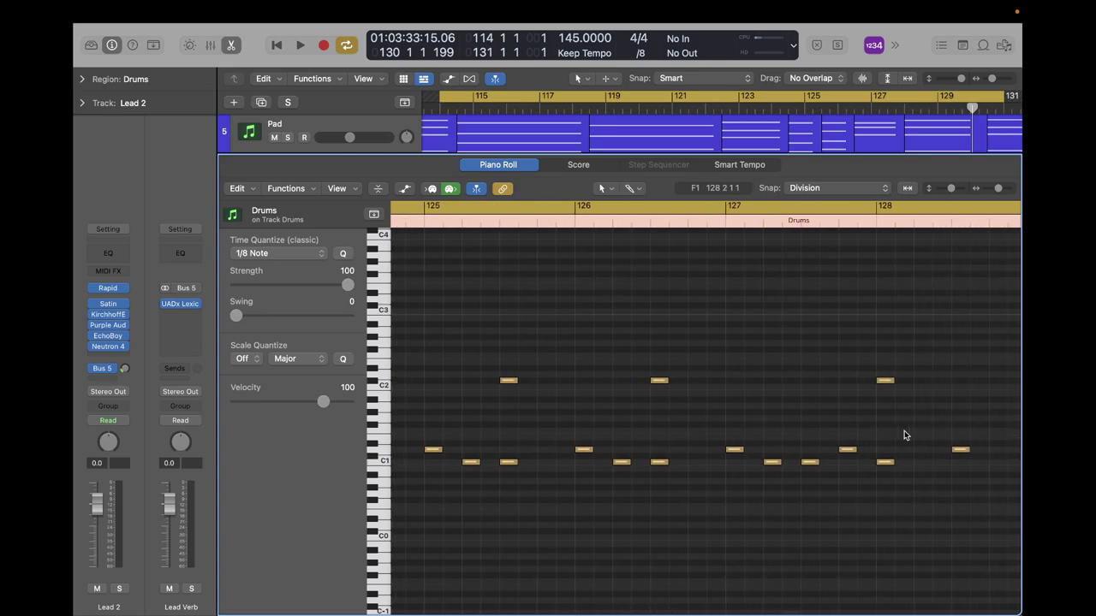
Add C1 notes on beat 2 of bar 128 and on beats 1, 2 and 4 of bar 129.
scroll(904, 434, right, 7)
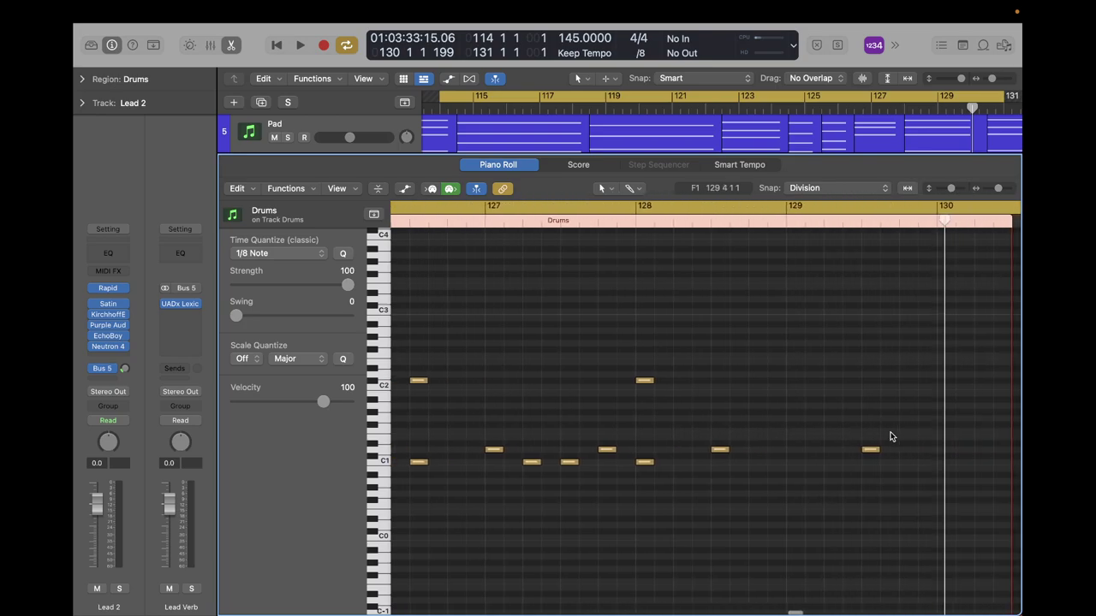
super+click(796, 462)
super+click(909, 462)
super+click(832, 462)
Copy the four F#1 notes starting at bar 121 beat 3 so they repeat from beat 3 of bars 123, 125, 127 and 129.
scroll(747, 416, left, 10)
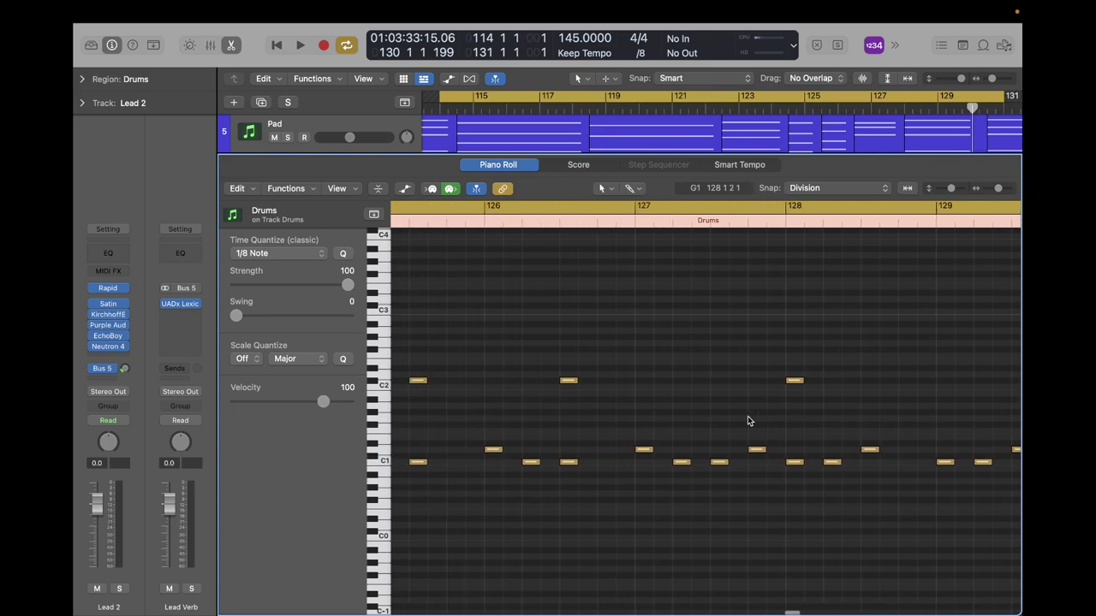
scroll(747, 419, left, 5)
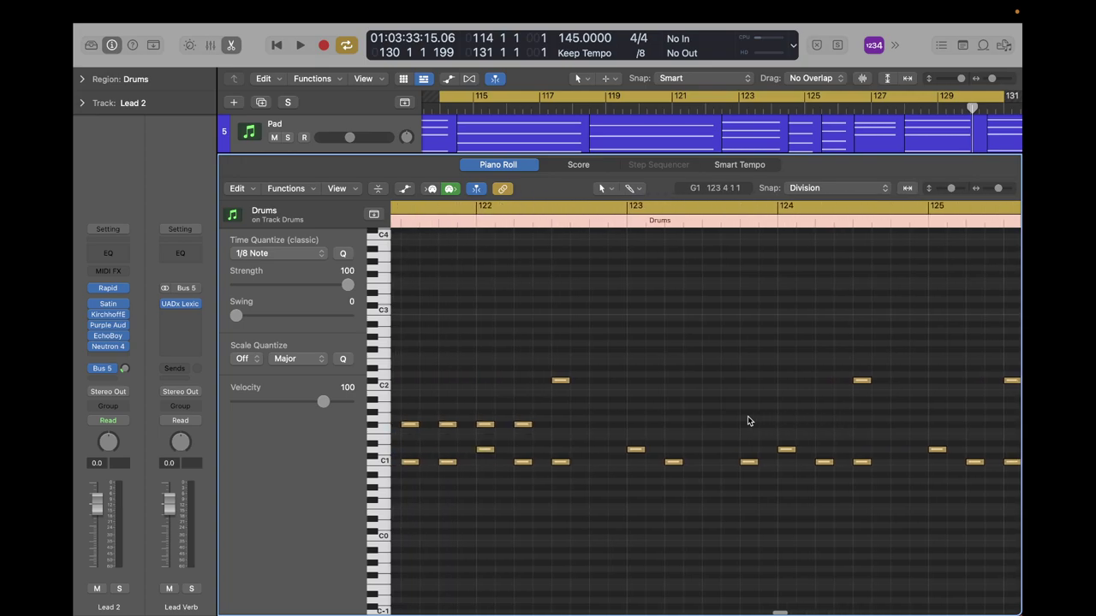
scroll(747, 421, right, 2)
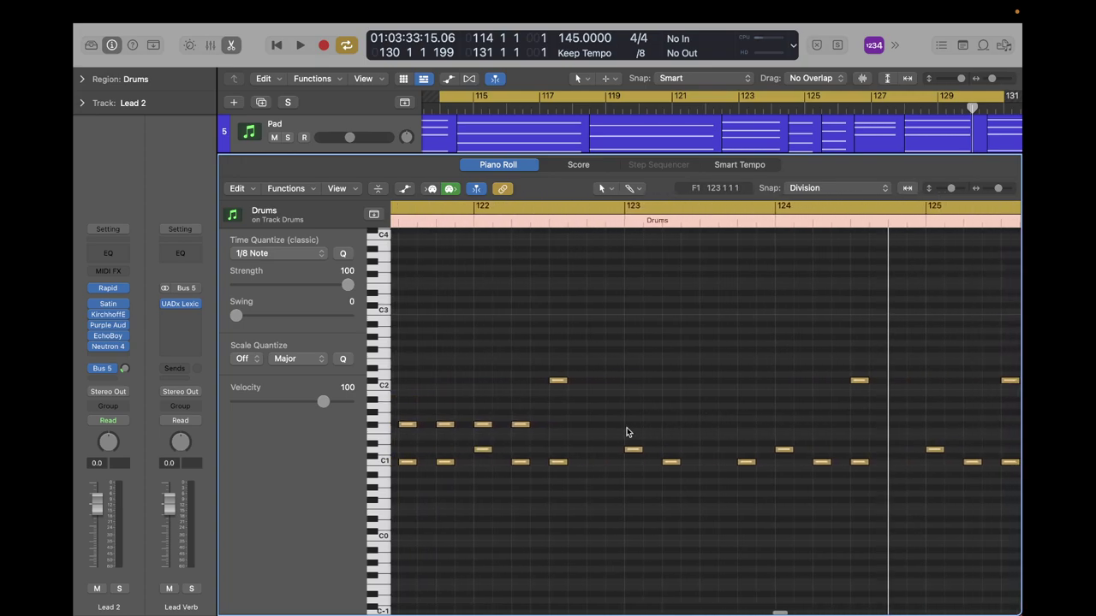
scroll(631, 431, left, 1)
scroll(631, 431, left, 2)
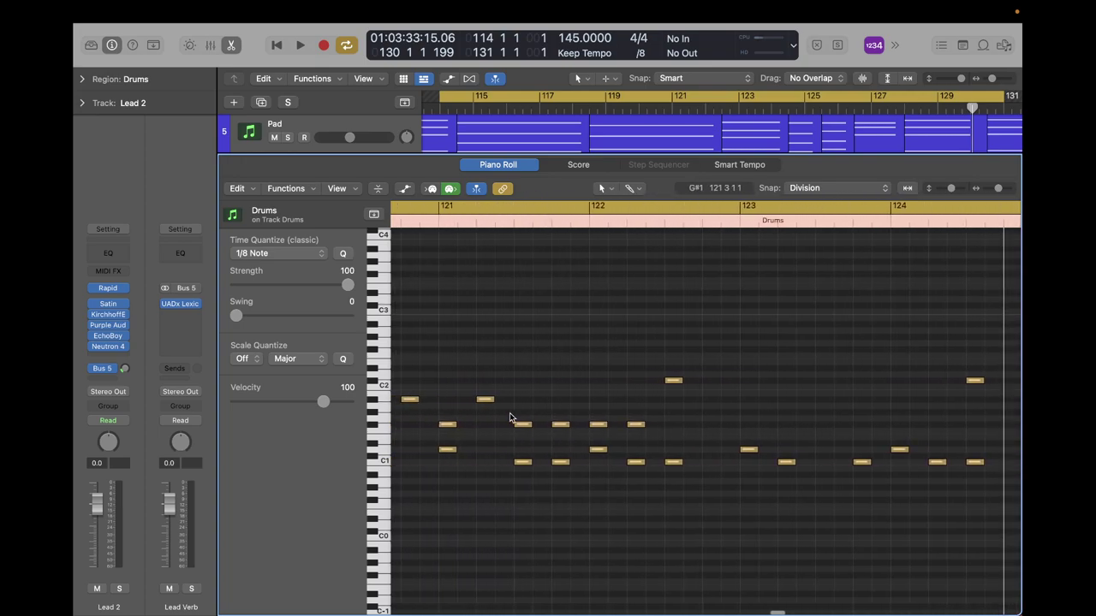
drag(510, 416, 658, 440)
key(super+r)
scroll(864, 418, right, 10)
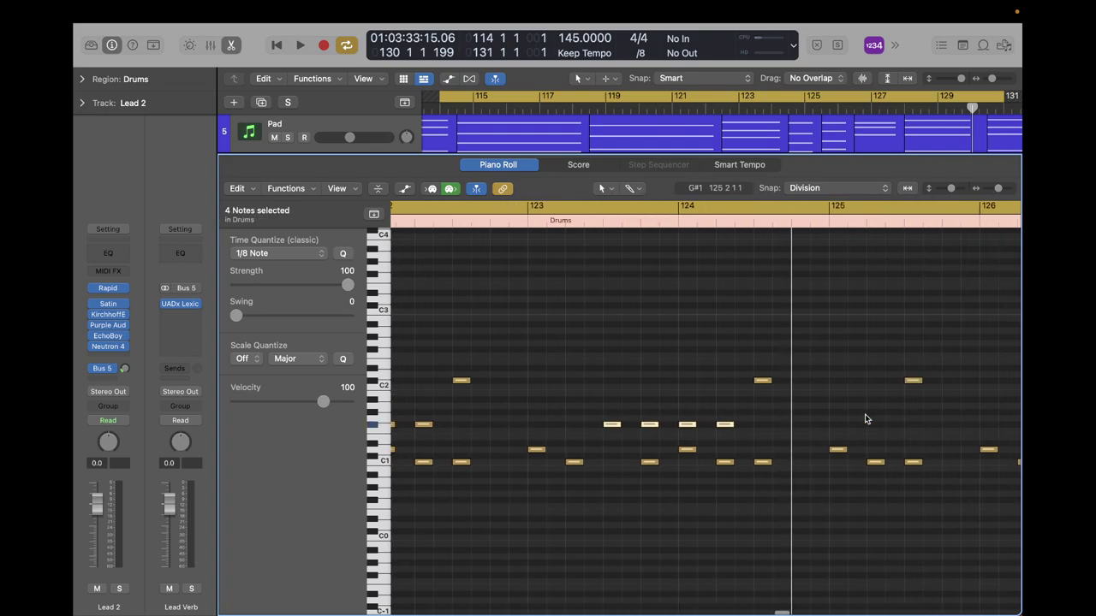
scroll(864, 418, right, 10)
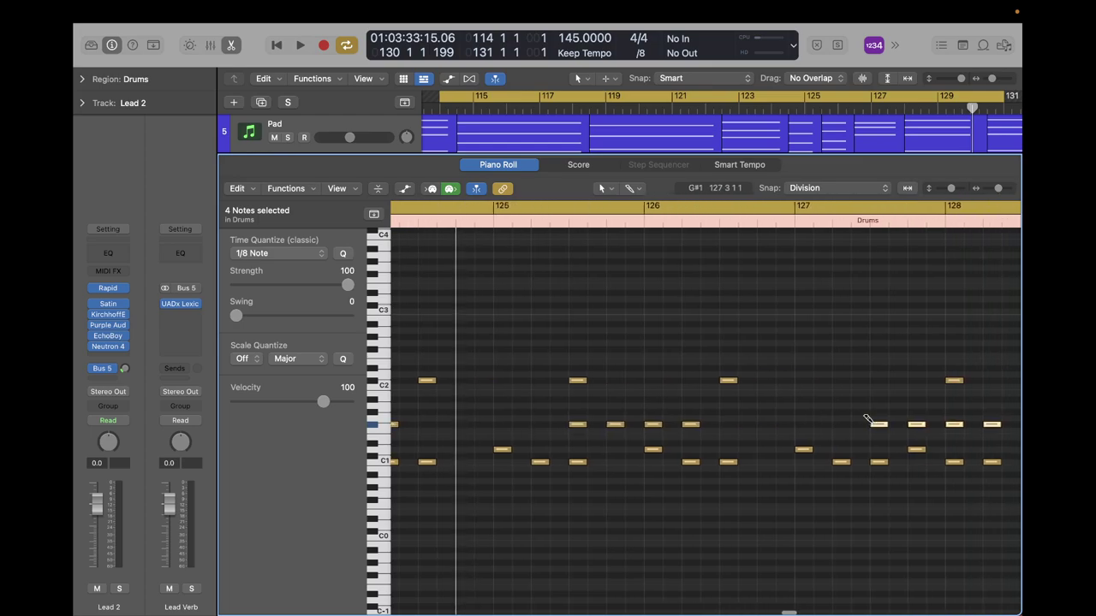
key(super+r)
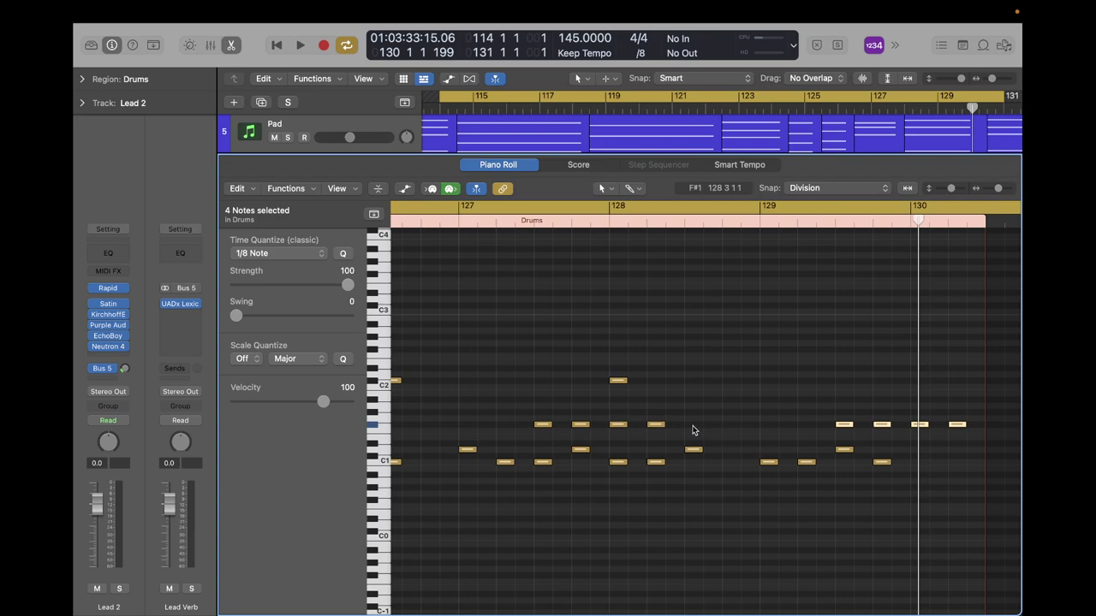
Add F#1 notes on beat 4 of bars 122 and 124 and on beats 1 and 2 of bars 123 and 125.
scroll(695, 429, left, 10)
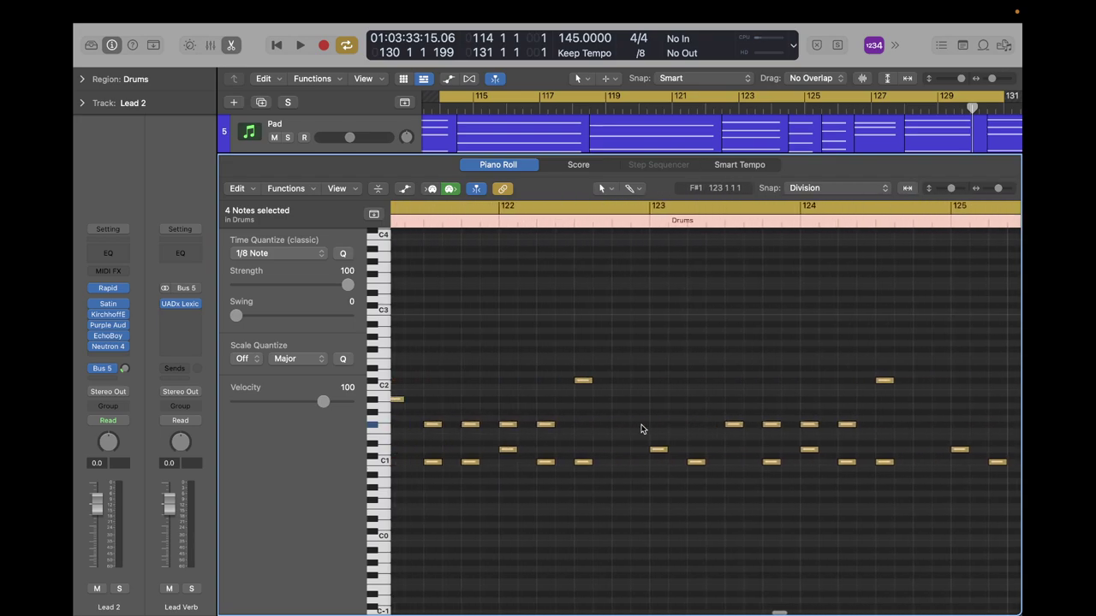
scroll(600, 428, left, 2)
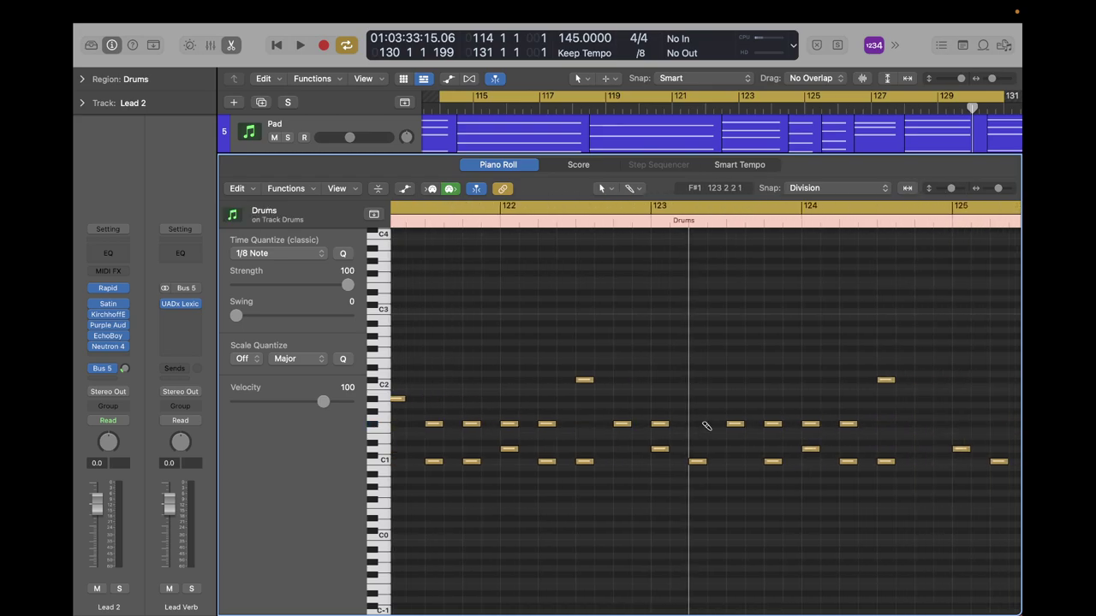
scroll(859, 424, right, 3)
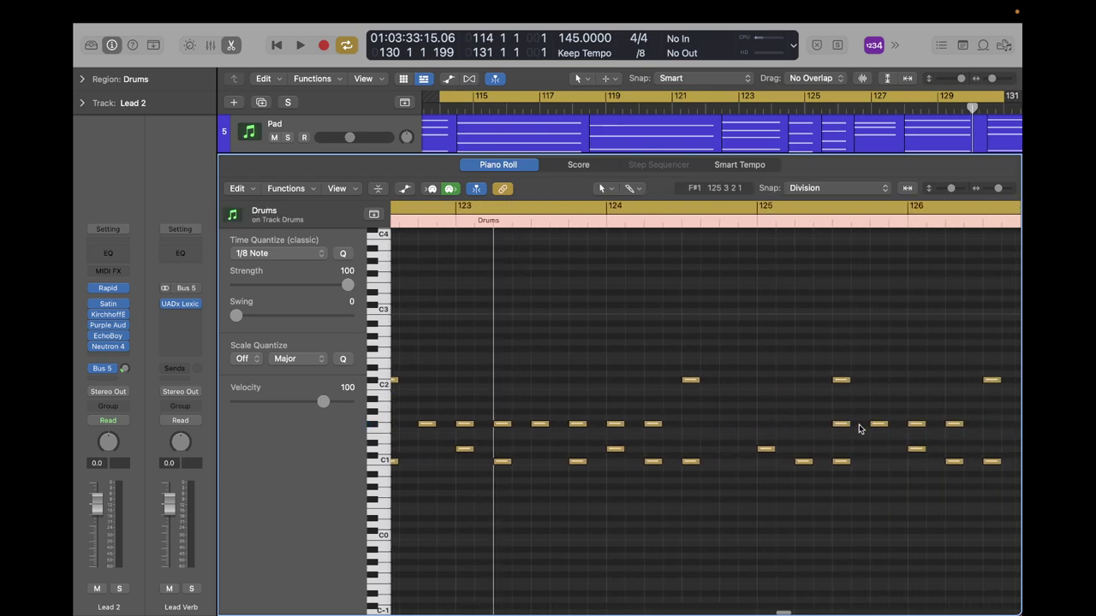
click(723, 425)
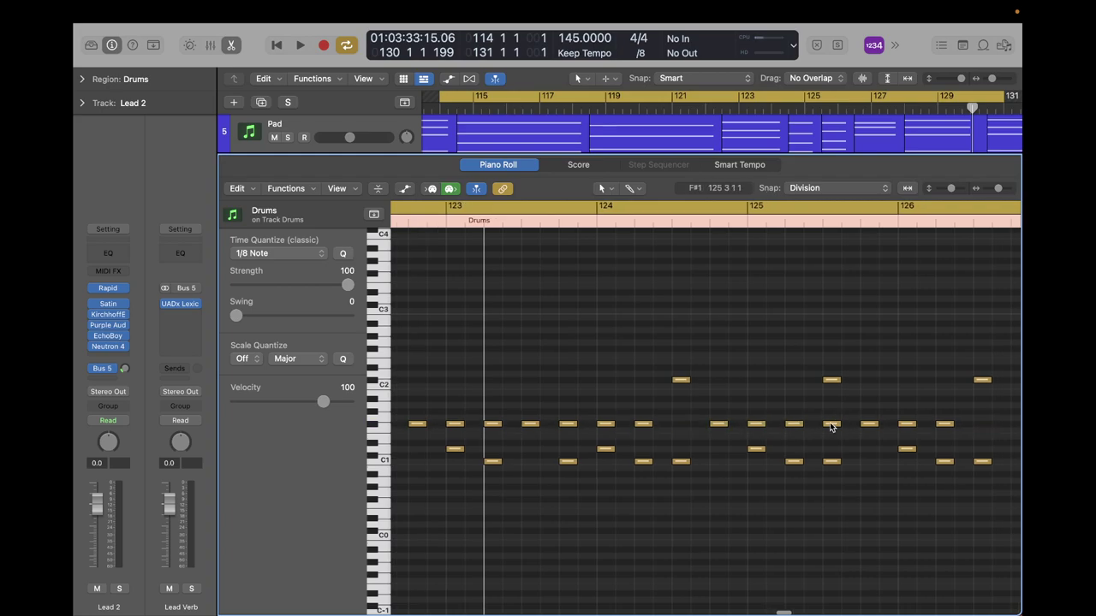
Delete the F#1 note on beat 3 of bar 125, and add F#1 notes on beat 4 of bar 126 and beats 1 and 2 of bar 127.
scroll(950, 424, right, 6)
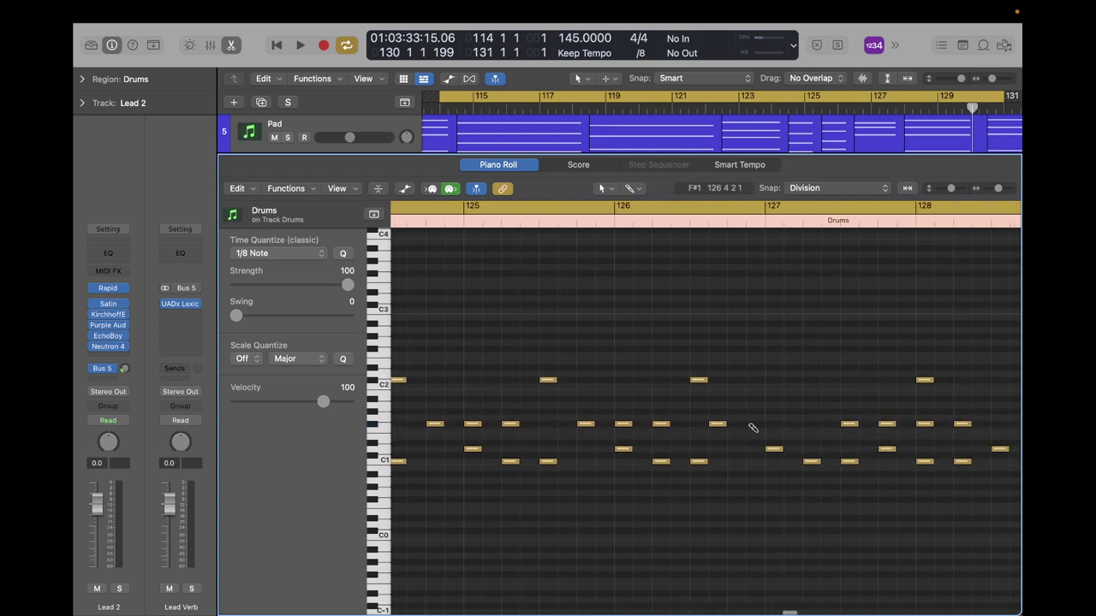
click(794, 424)
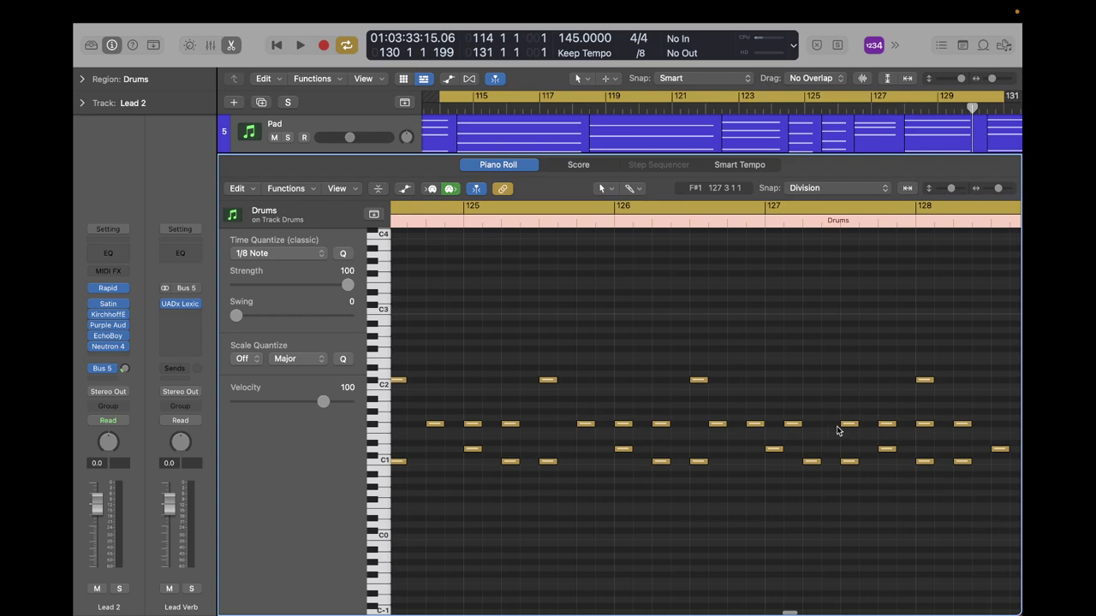
drag(950, 423, 694, 429)
scroll(694, 429, left, 4)
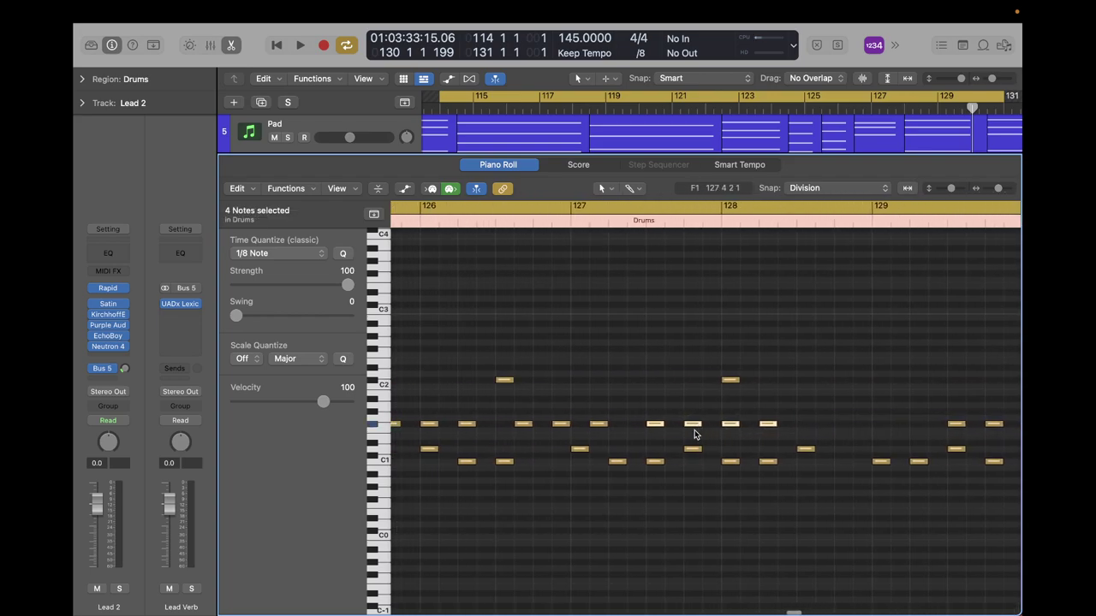
scroll(667, 428, left, 8)
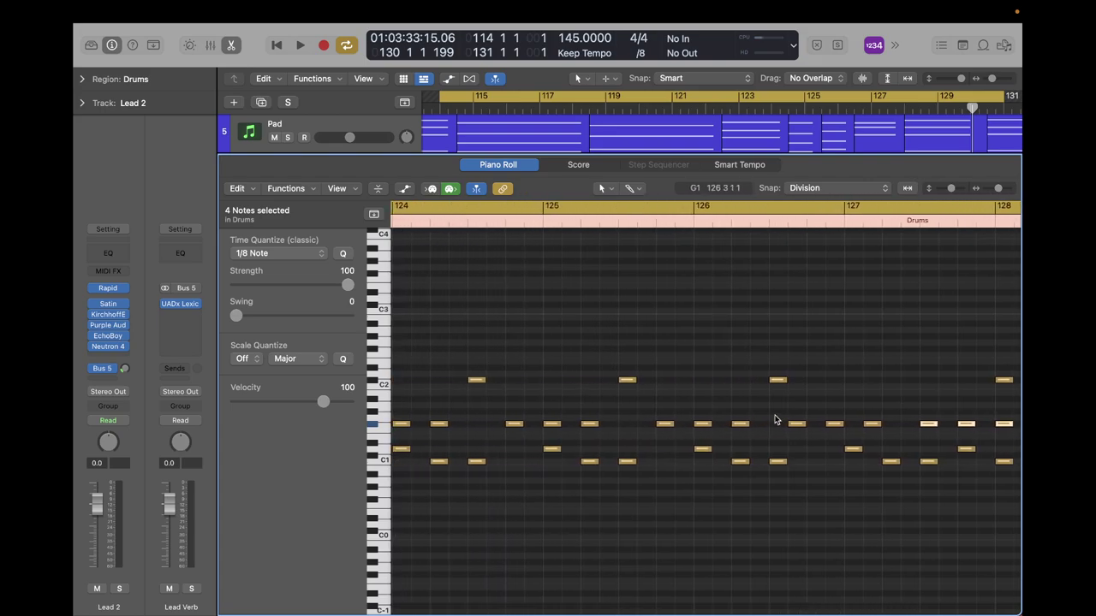
drag(788, 409, 882, 437)
drag(794, 428, 819, 428)
Delete the F#1 note at bar 128 beat 1, and add F#1 notes on beats 3 and 4 of bar 128 and beats 1 and 2 of bar 129.
scroll(856, 385, right, 10)
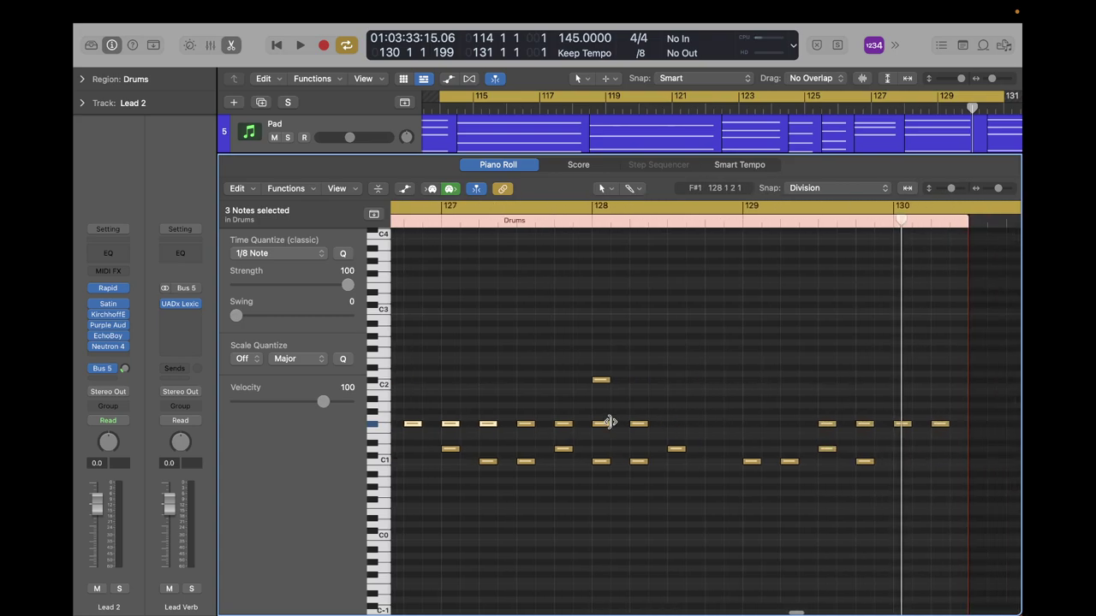
drag(603, 427, 686, 428)
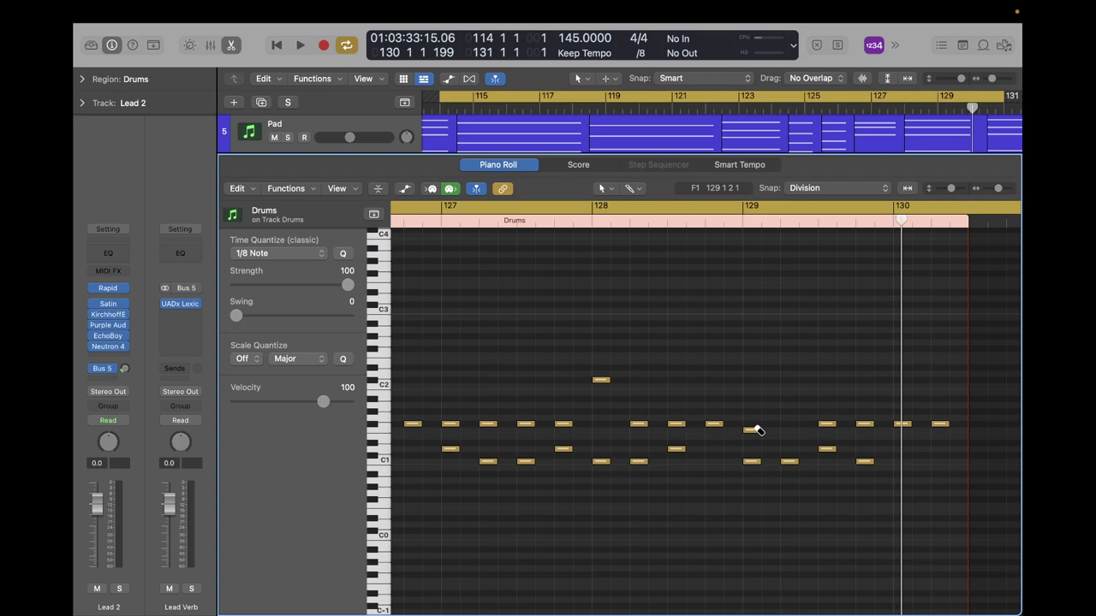
drag(751, 429, 751, 424)
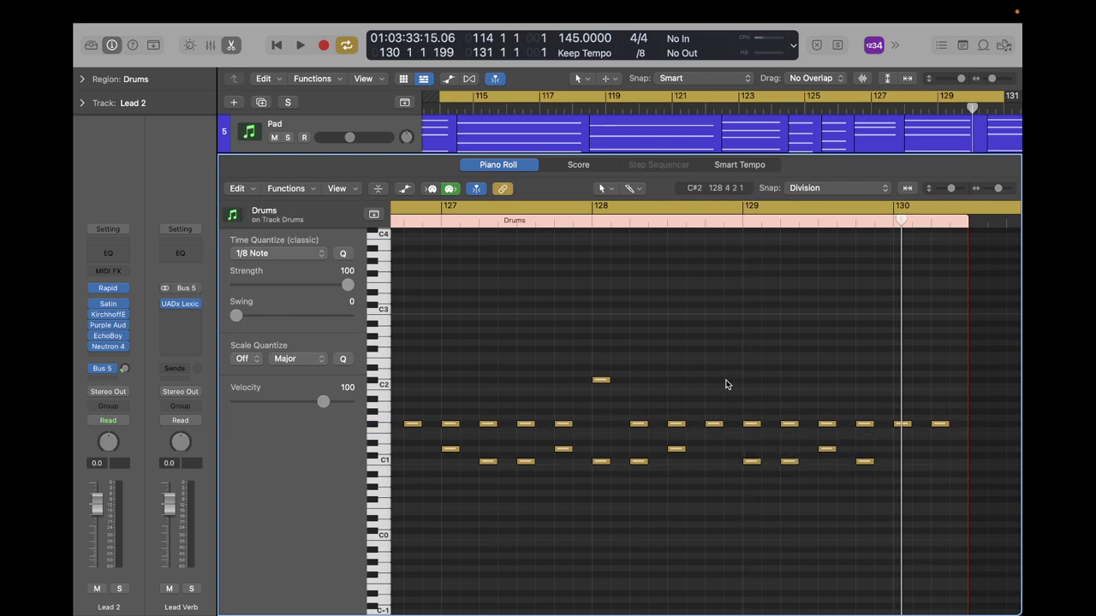
Raise the F#1 notes at bar 123 beat 3 and bar 127 beat 2 to A#1.
scroll(724, 386, left, 15)
scroll(724, 386, left, 3)
scroll(723, 386, right, 5)
drag(664, 424, 665, 398)
scroll(781, 412, right, 10)
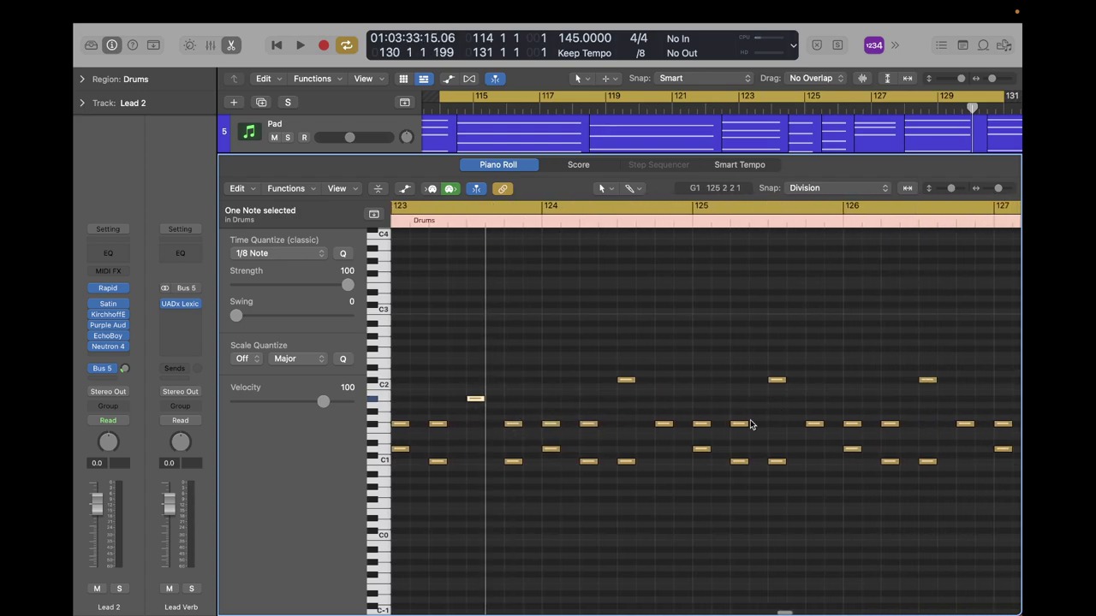
scroll(778, 428, right, 12)
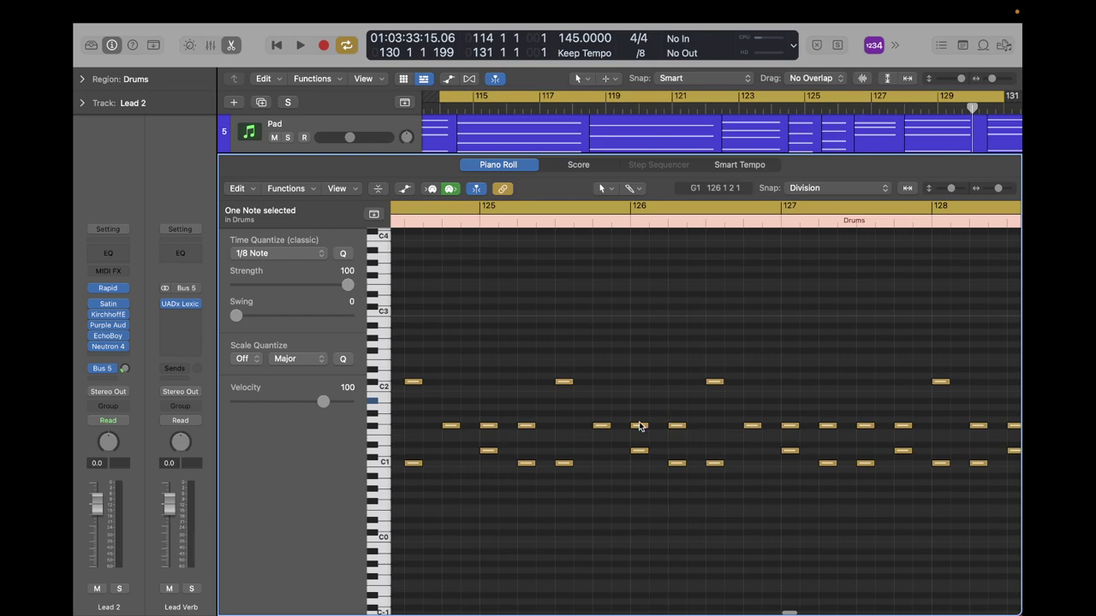
scroll(728, 428, right, 6)
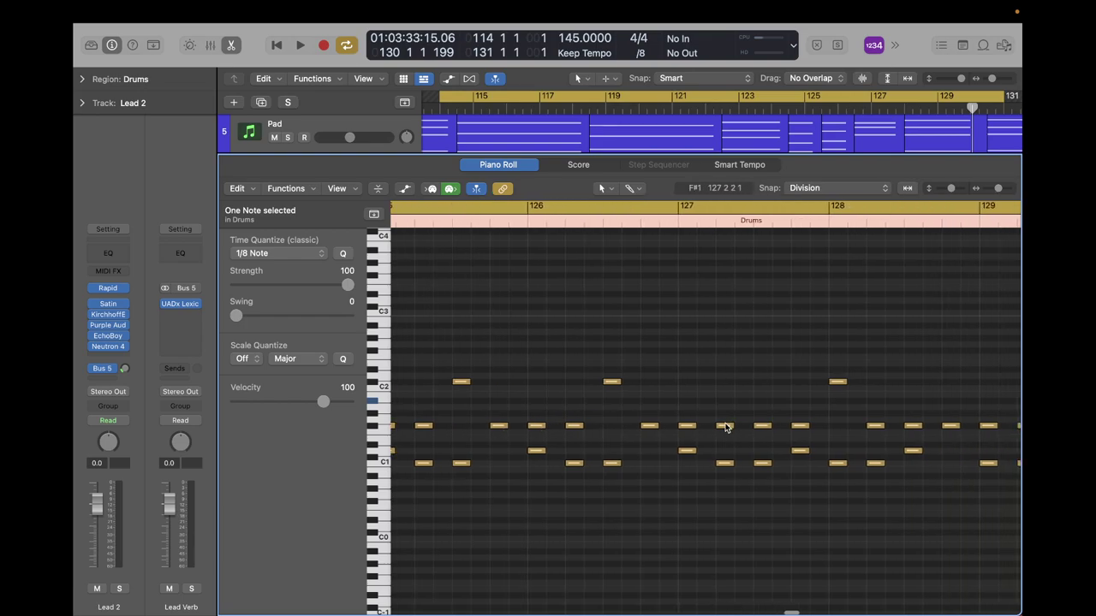
mouse_move(725, 427)
drag(725, 427, 725, 400)
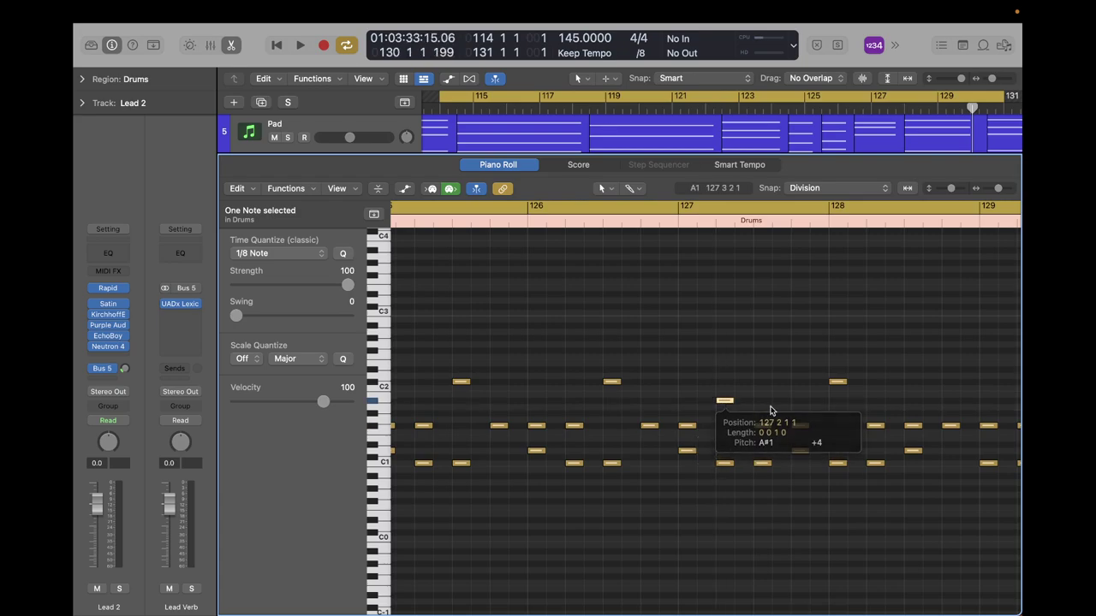
Raise the F#1 notes at bar 128 beat 4 and bar 130 beat 1 to A#1.
scroll(810, 423, right, 9)
scroll(810, 423, right, 3)
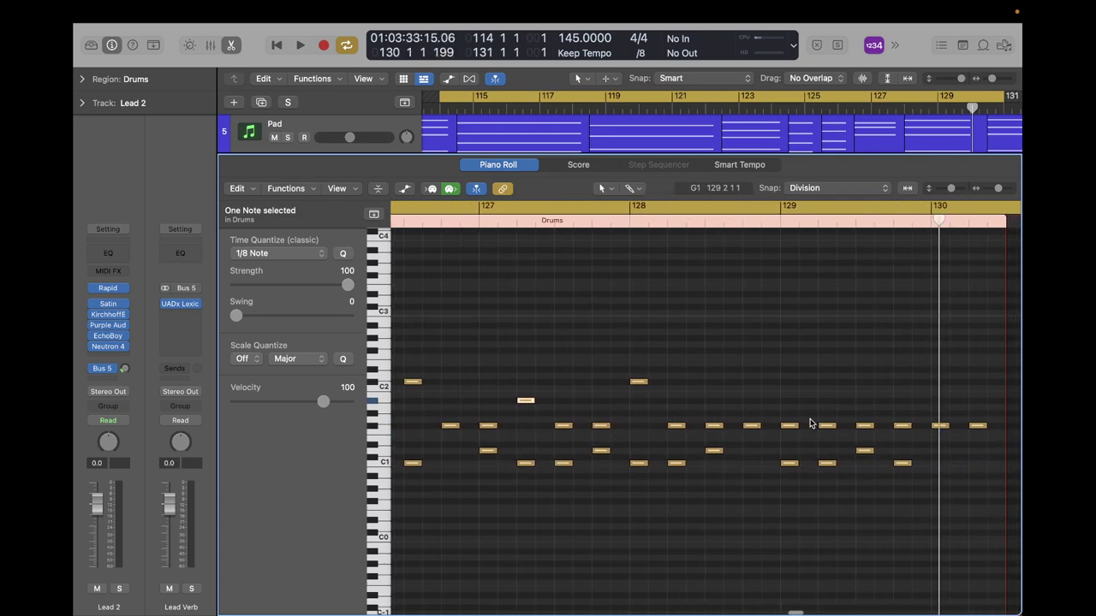
drag(751, 425, 751, 401)
scroll(888, 372, right, 10)
scroll(888, 372, right, 2)
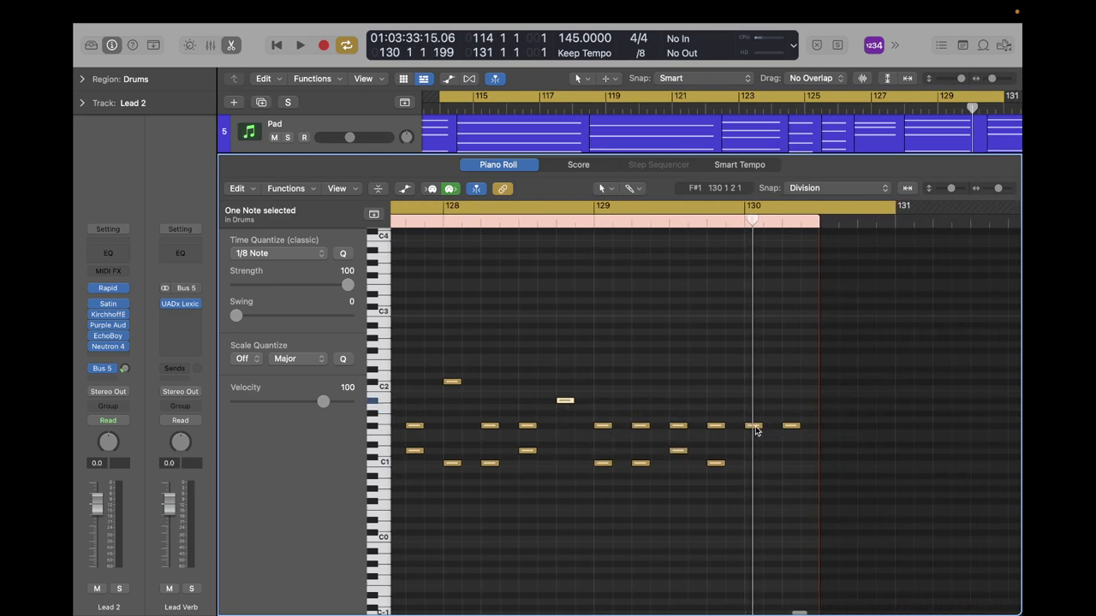
drag(755, 428, 751, 400)
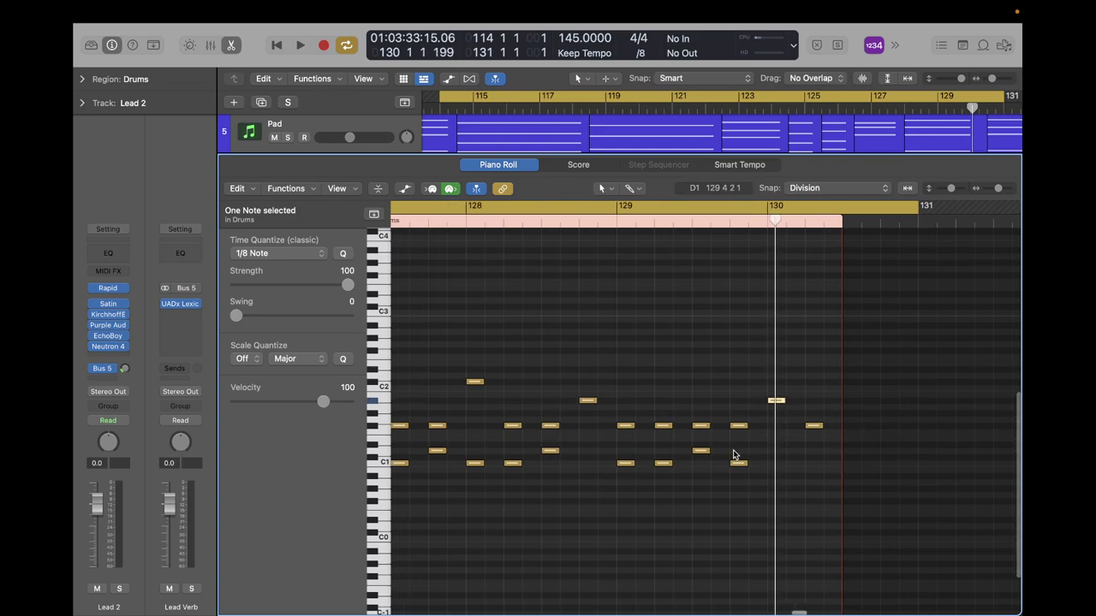
Listen to the whole drum part from bar 114, and replay its last section from about bar 123.
ctrl+alt+click(731, 451)
ctrl+alt+click(734, 451)
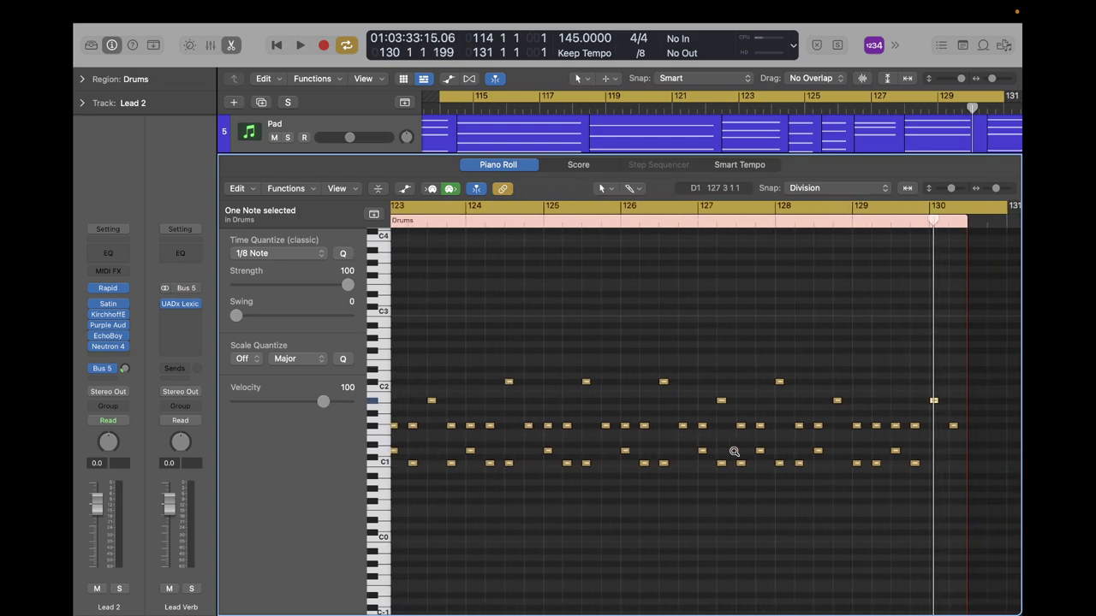
key(space)
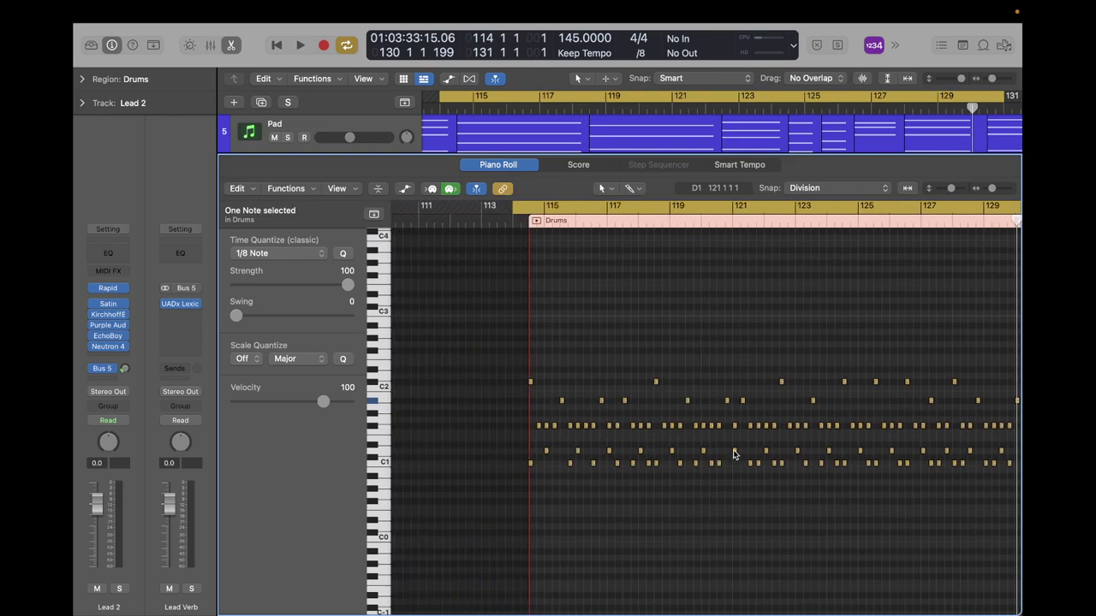
ctrl+alt+click(734, 451)
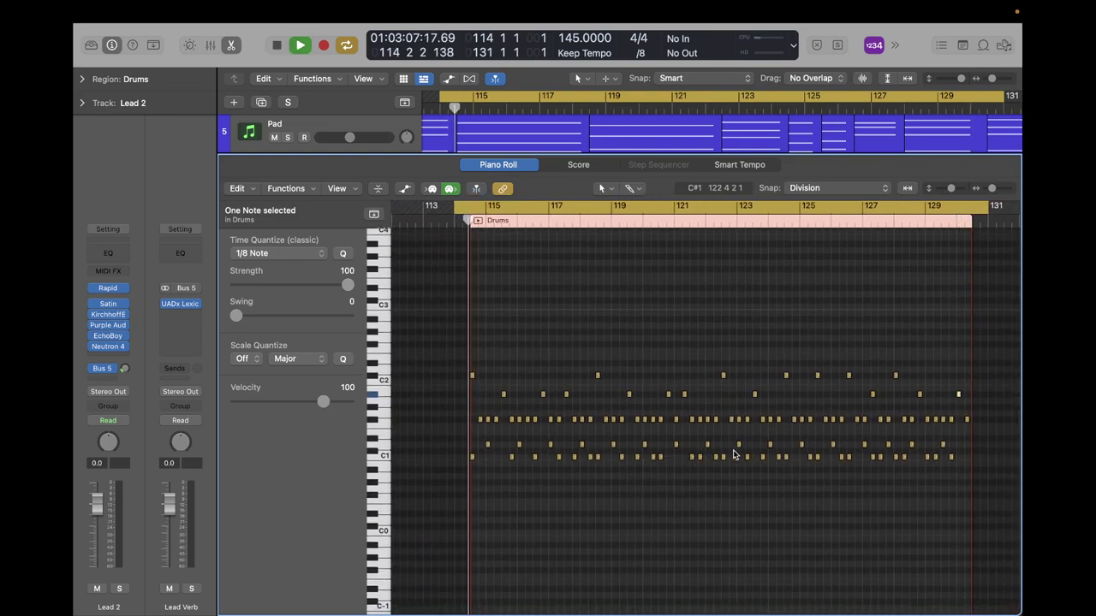
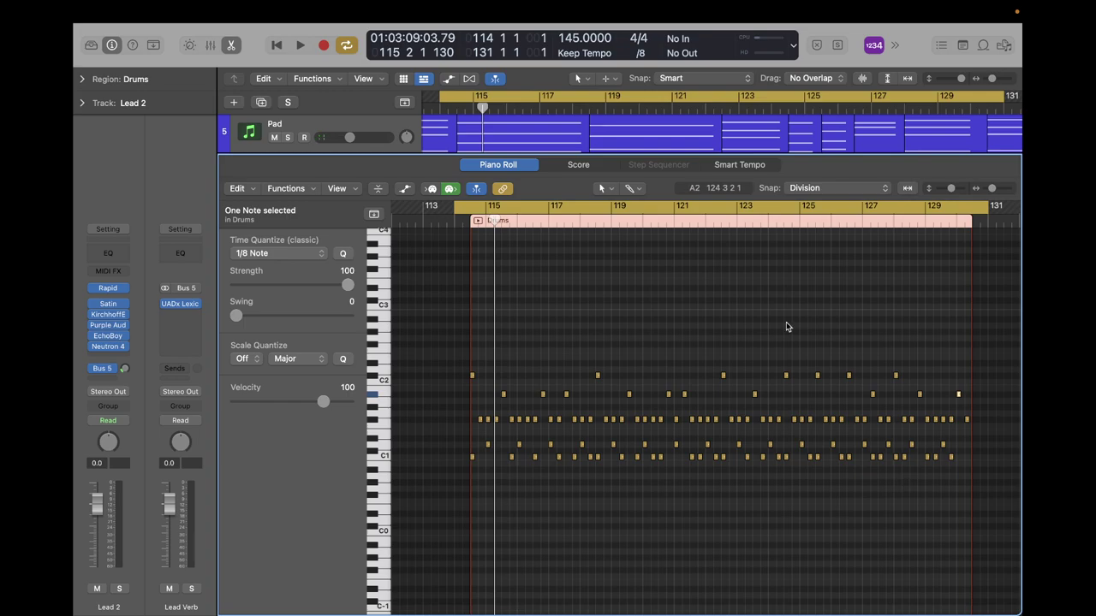
double_click(736, 223)
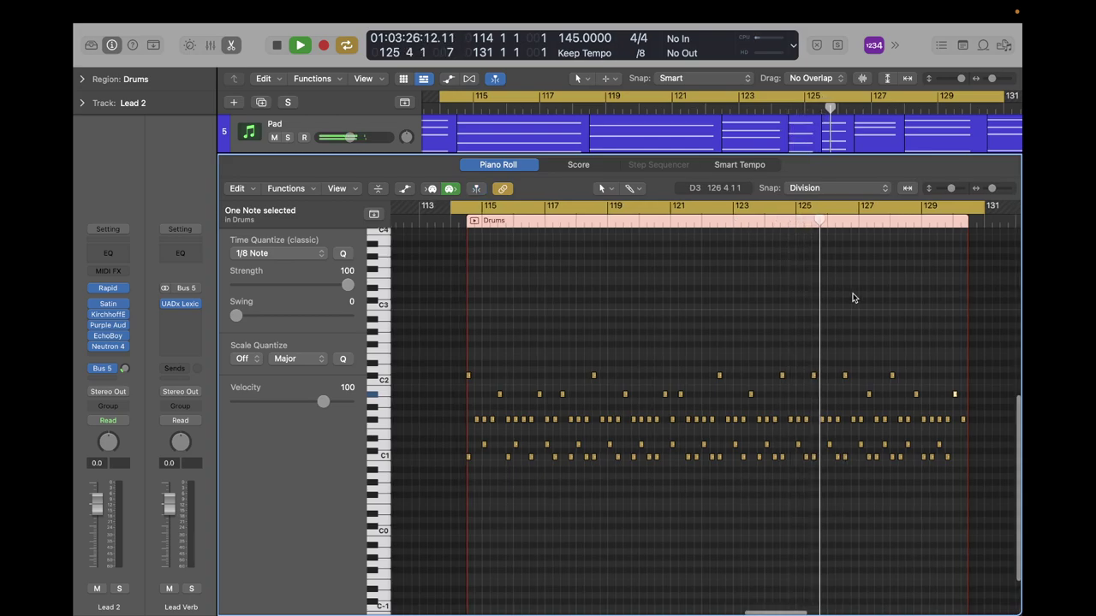
scroll(835, 295, right, 5)
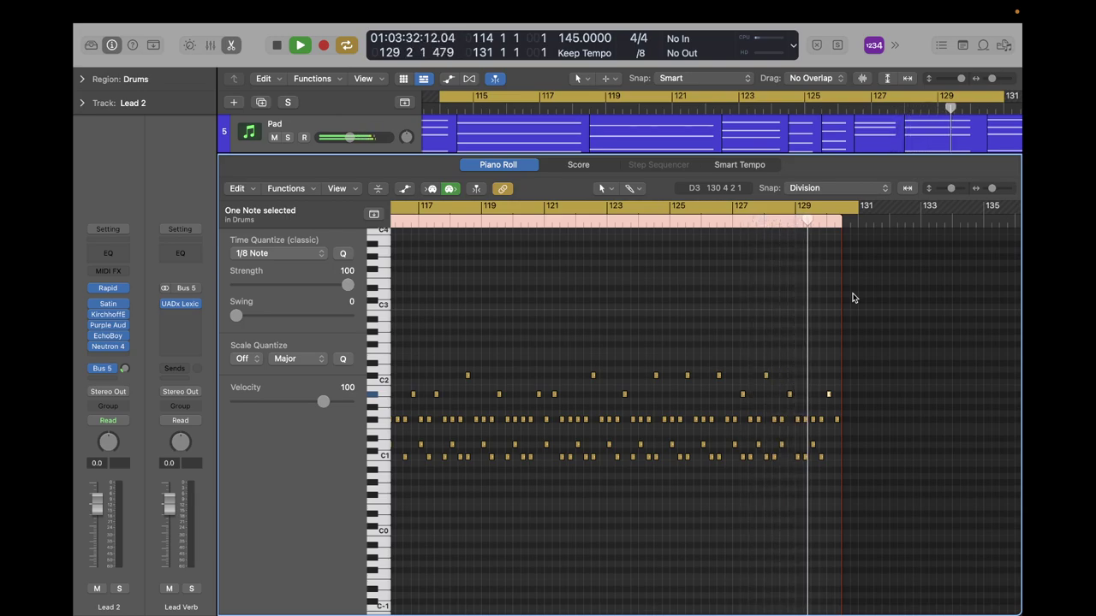
key(space)
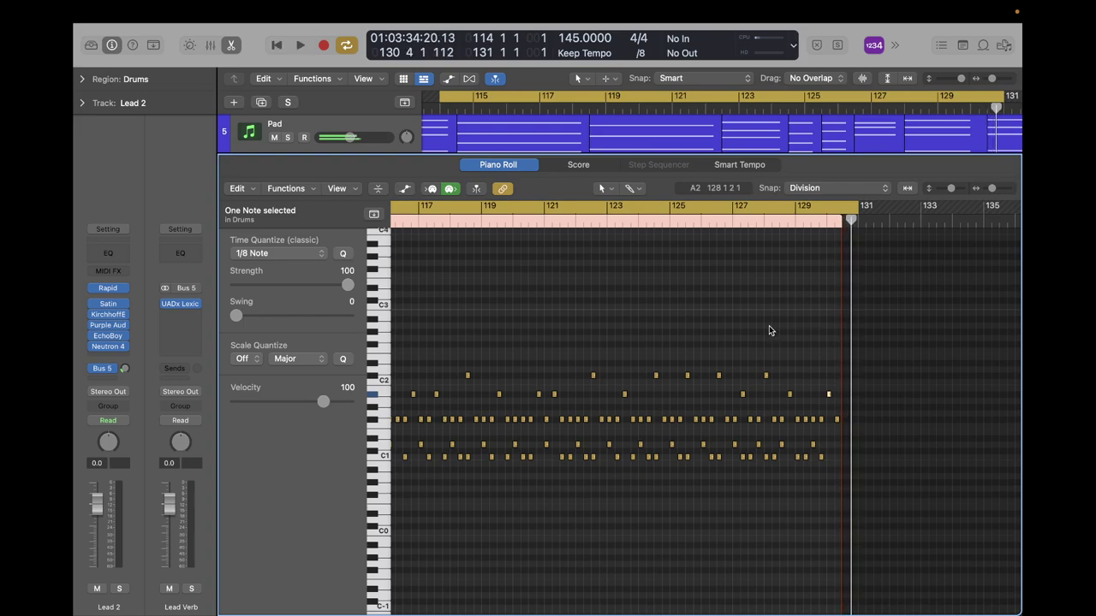
Audition the ending from bar 128, and delete the C1 notes at bar 128 beat 2 and bar 129 beat 1.
click(762, 222)
scroll(895, 304, up, 6)
scroll(894, 301, right, 5)
scroll(894, 304, right, 1)
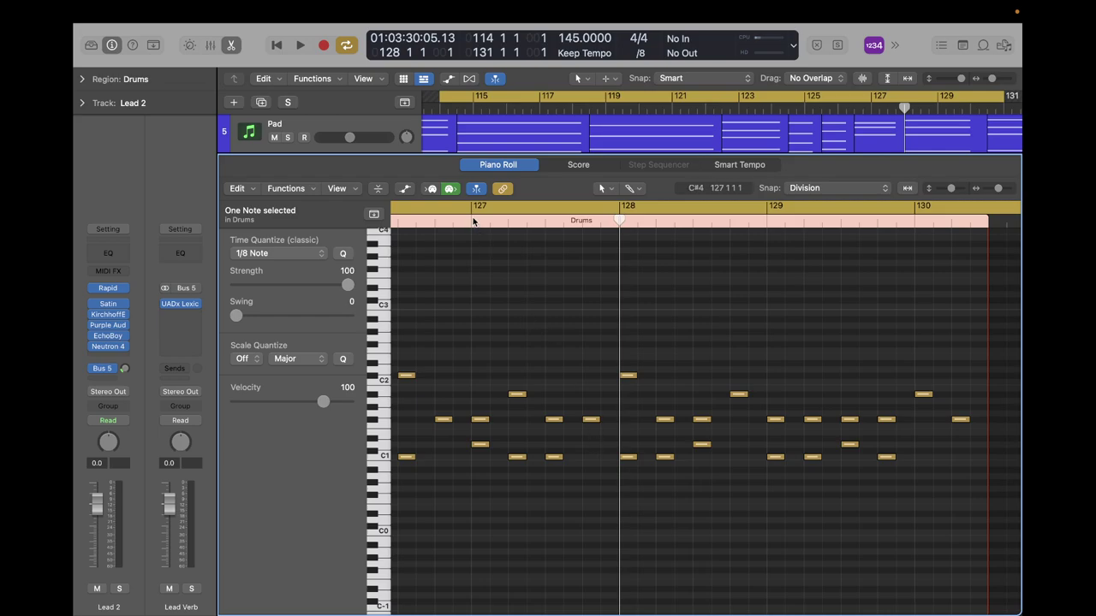
key(space)
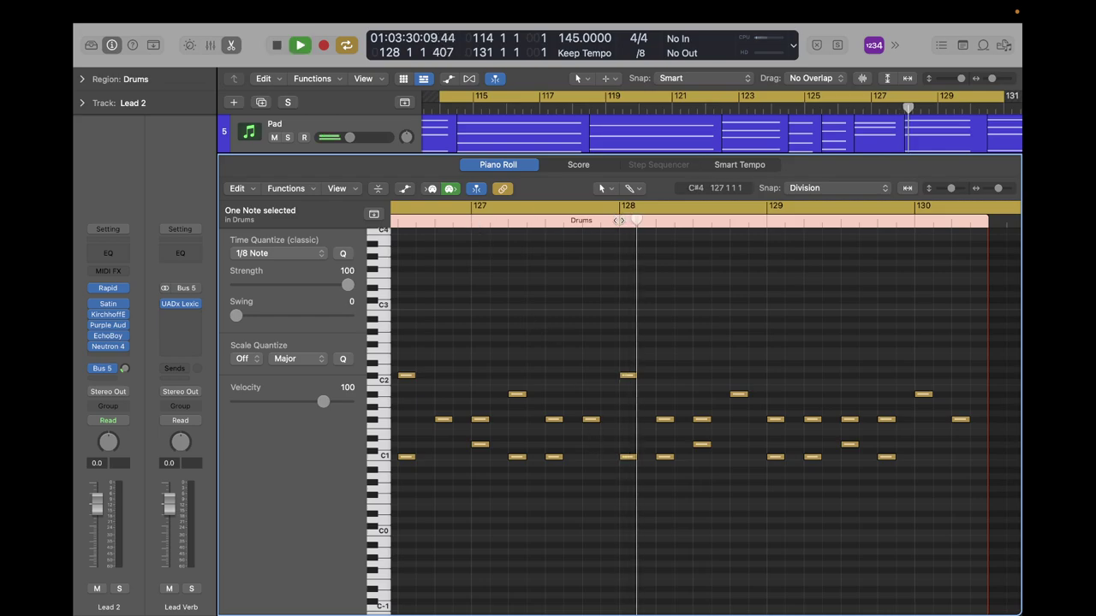
key(space)
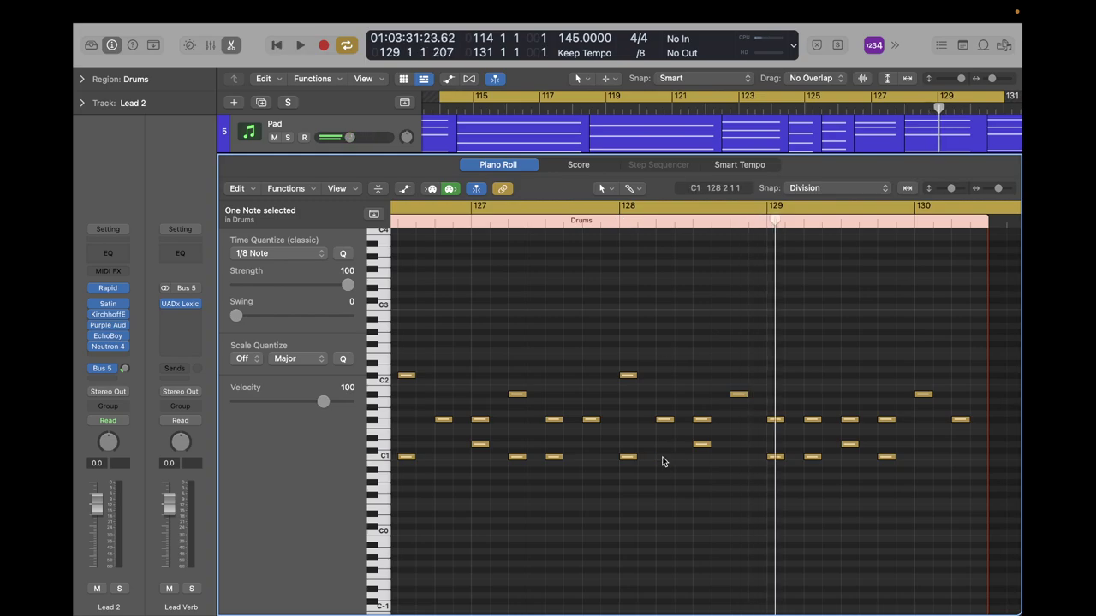
key(space)
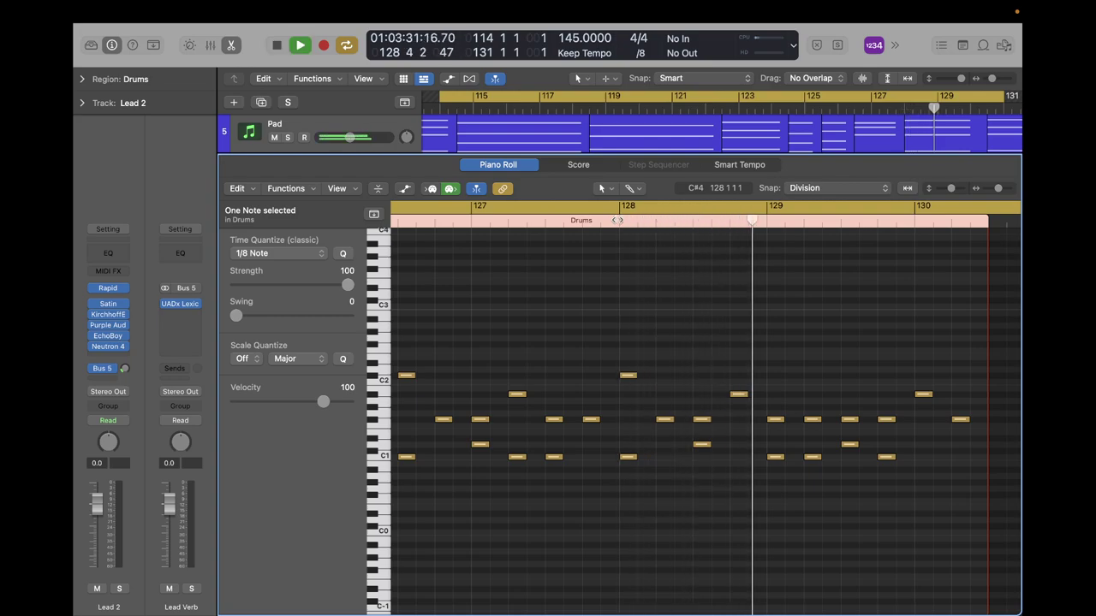
key(space)
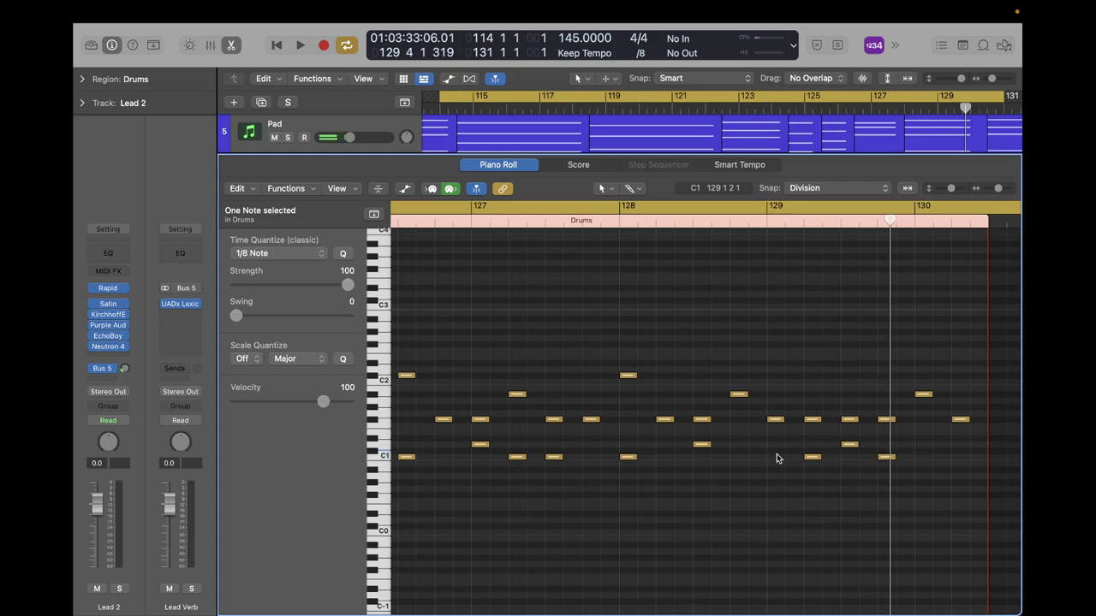
In bar 130, lower the beat 1 note to A1 and raise the beat 2 note to G1, auditioning the ending from bar 128.
key(space)
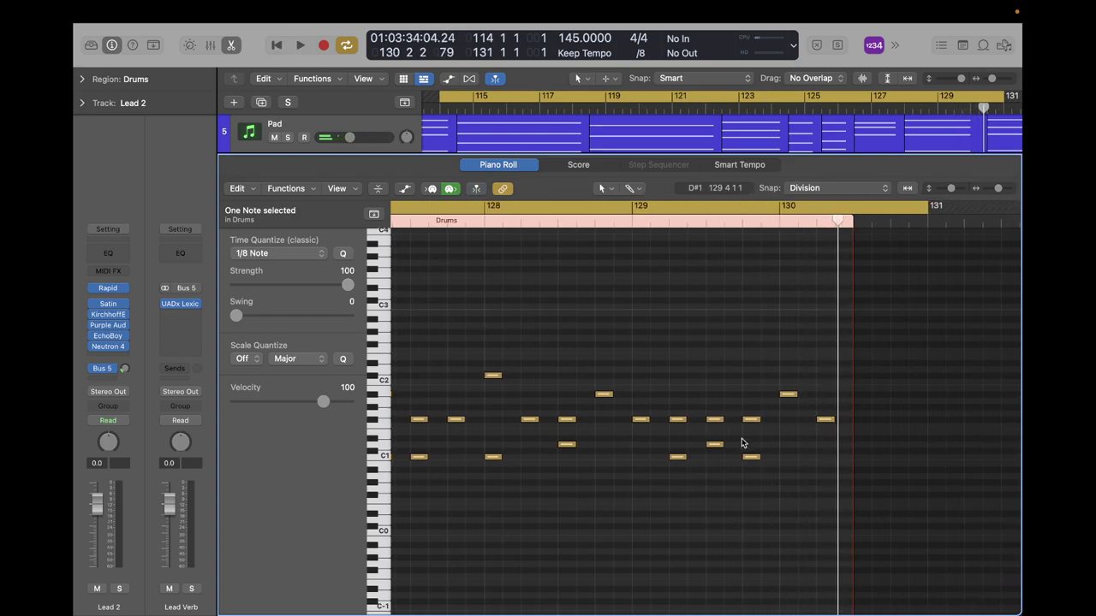
double_click(484, 221)
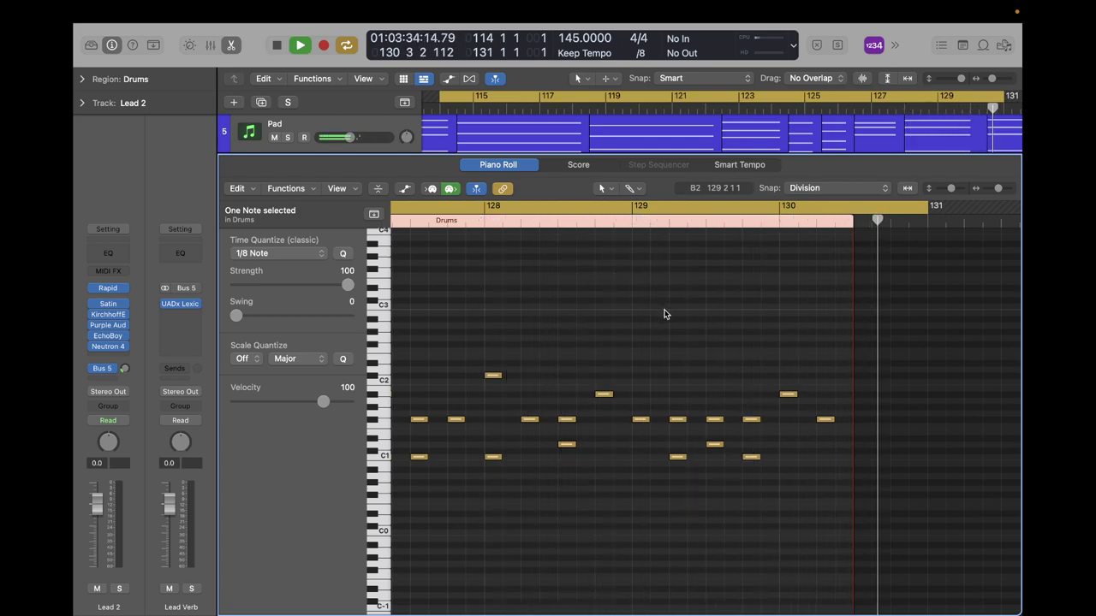
key(space)
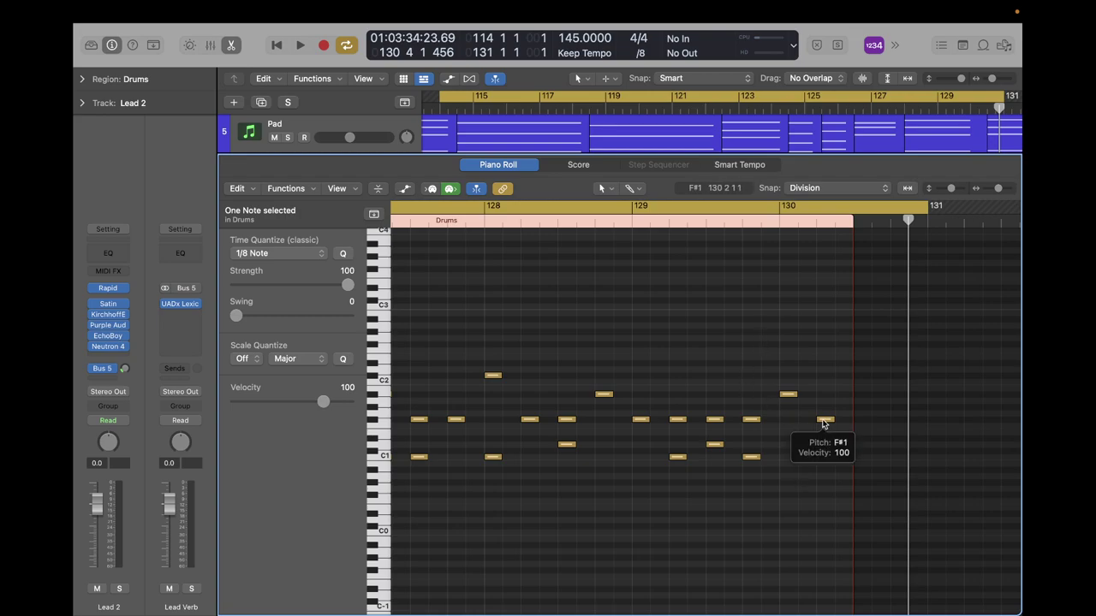
drag(789, 396, 823, 416)
click(483, 223)
key(space)
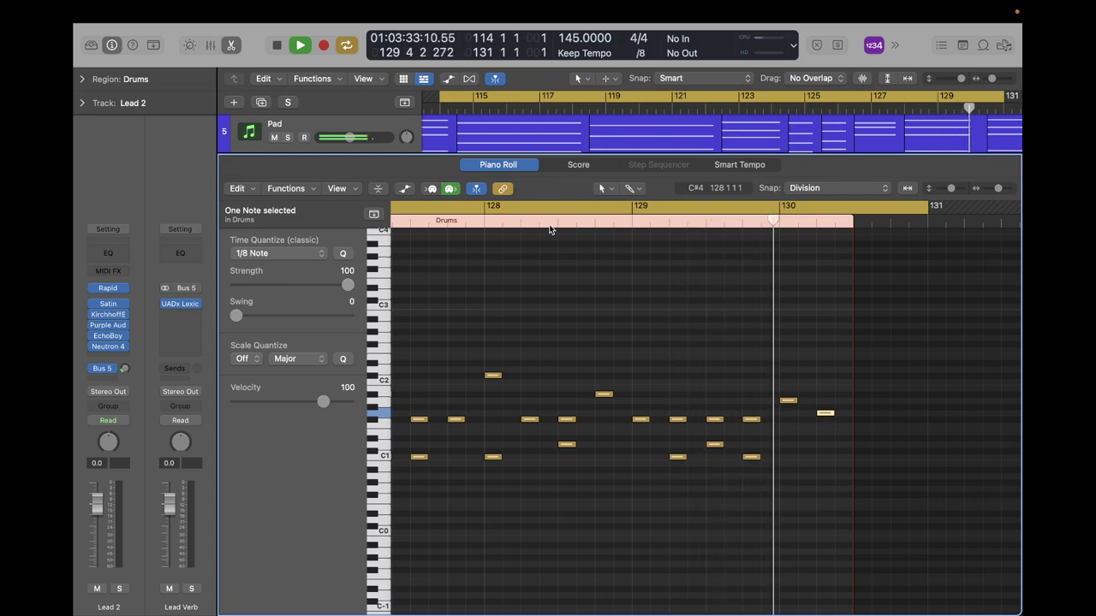
key(space)
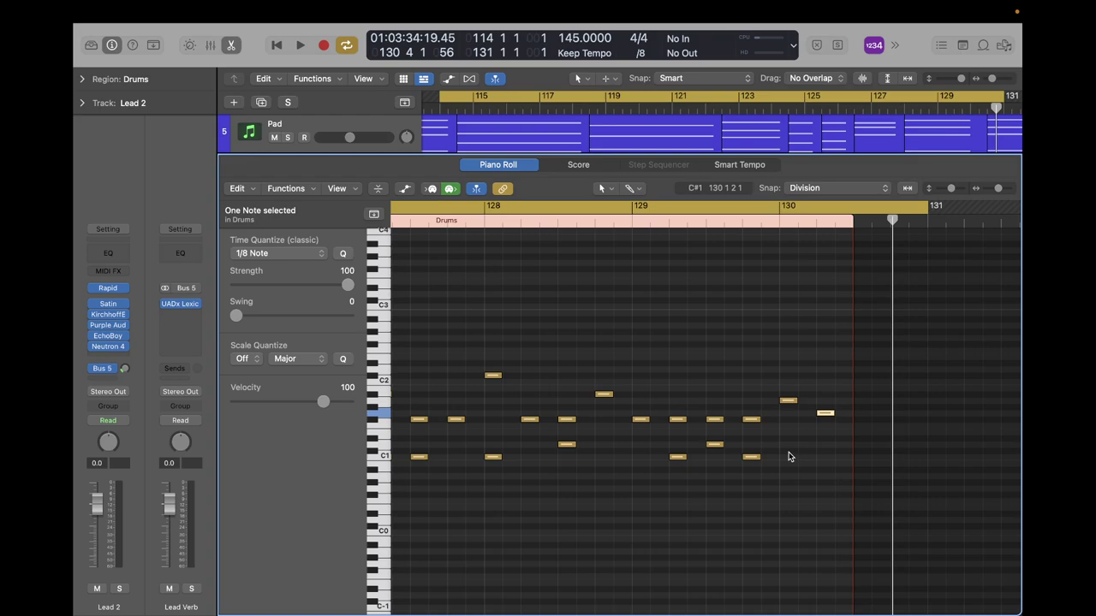
Set the bar 130 beat 1 and 2 notes to F#1, add C1 notes under both, and audition from bar 128.
drag(788, 401, 825, 420)
super+click(787, 457)
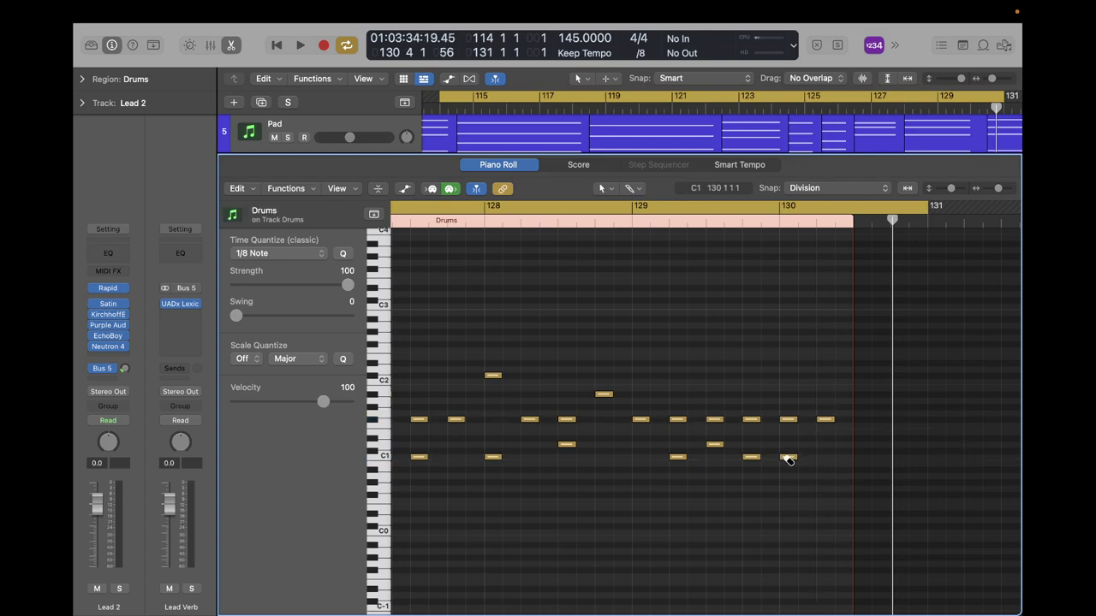
double_click(482, 220)
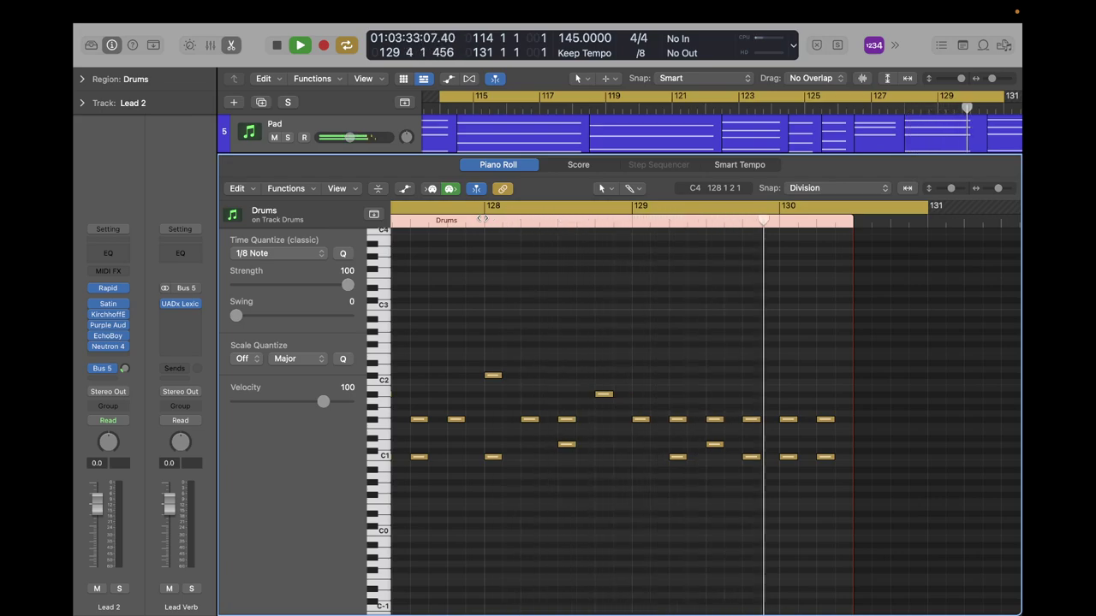
key(space)
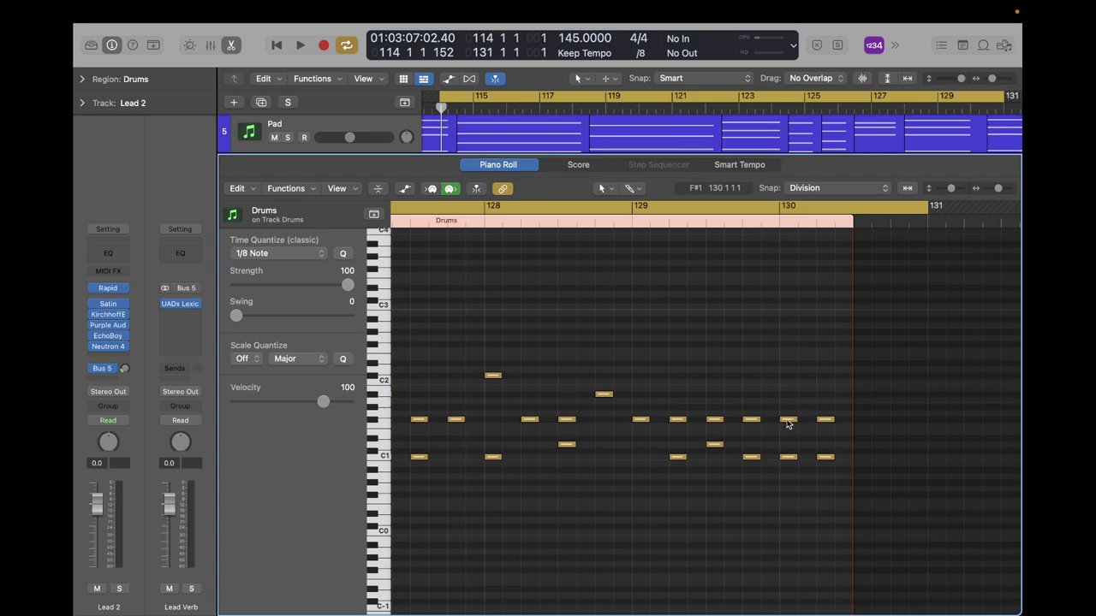
Raise the F#1 note at bar 130 beat 1 to A#1 and audition the ending from bar 128.
drag(787, 421, 787, 394)
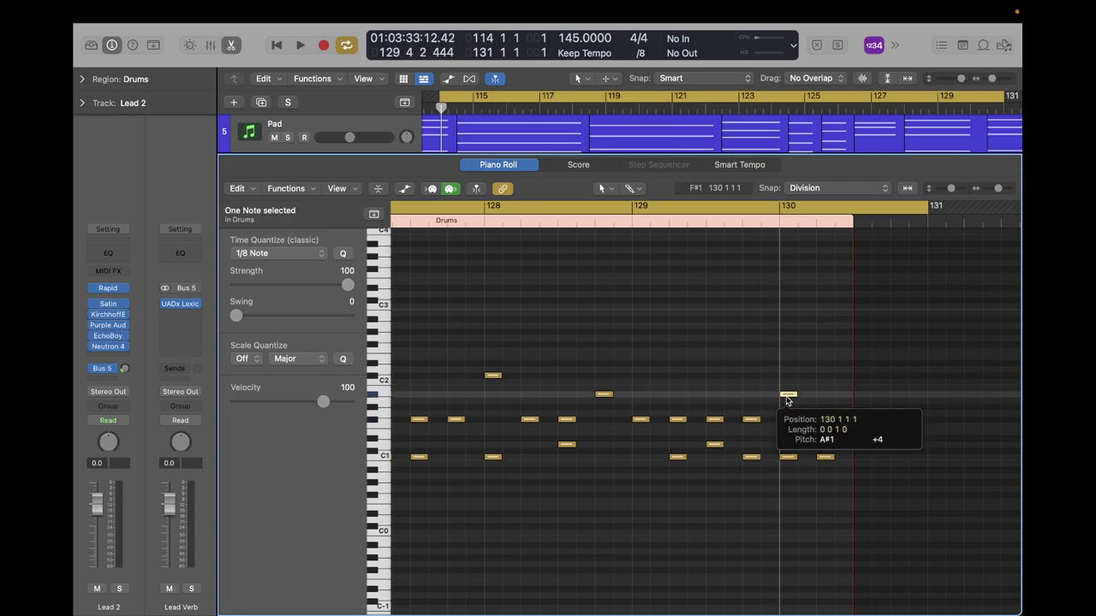
click(483, 223)
key(space)
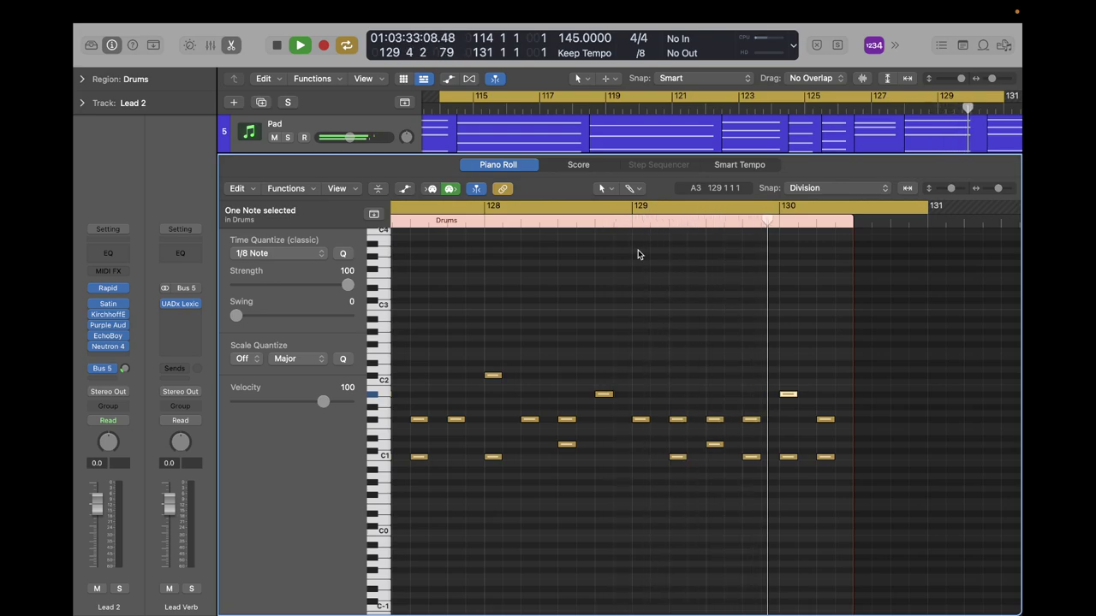
key(space)
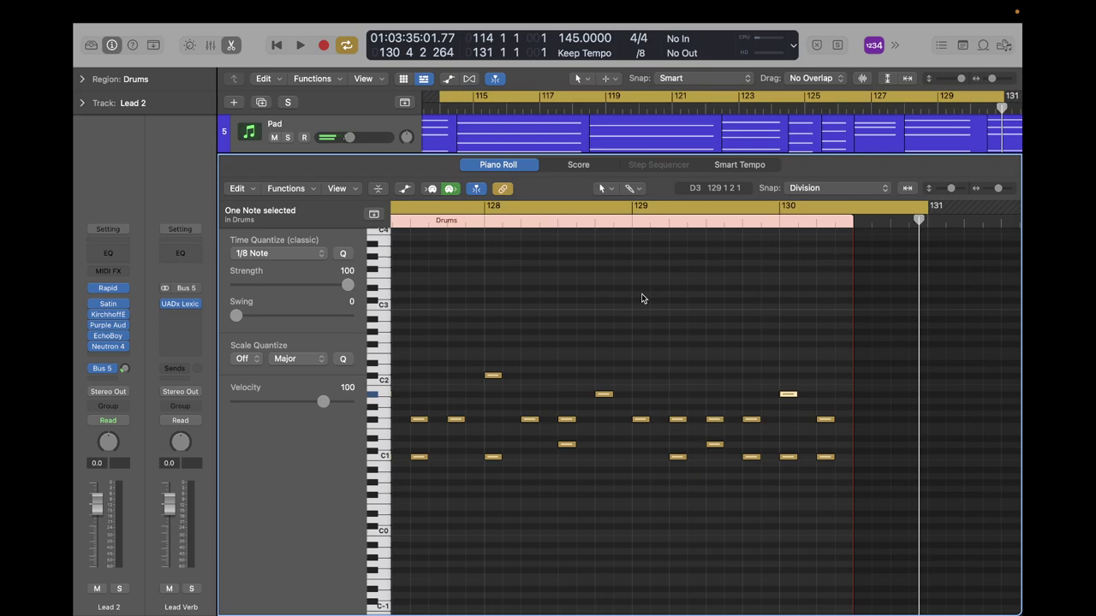
Close the note editor and repeat the Drums region once directly after itself, starting at bar 130 beat 3.
key(p)
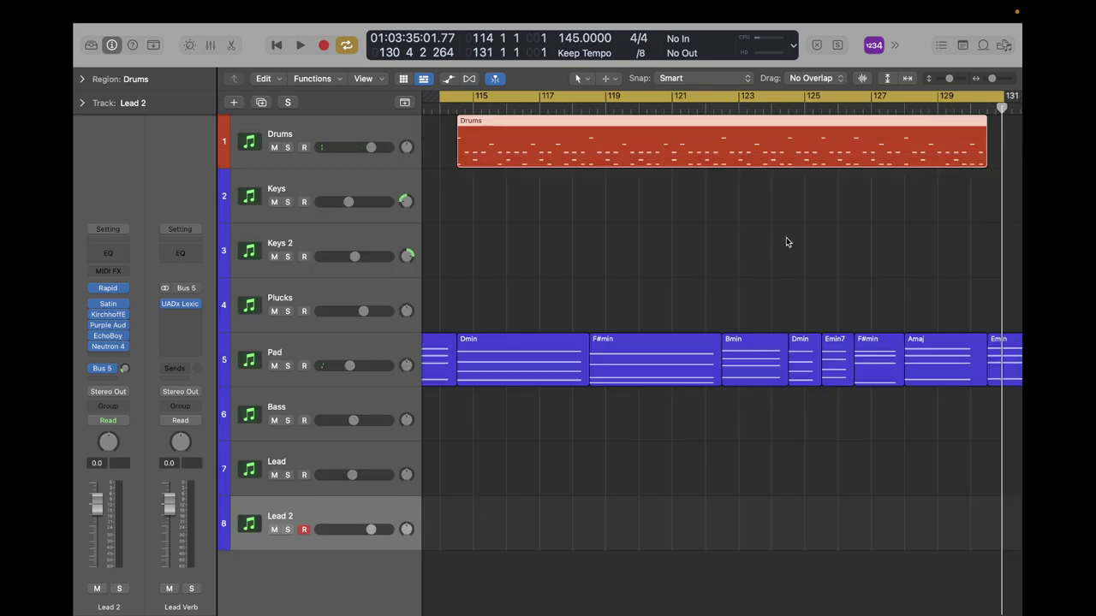
key(super+Left)
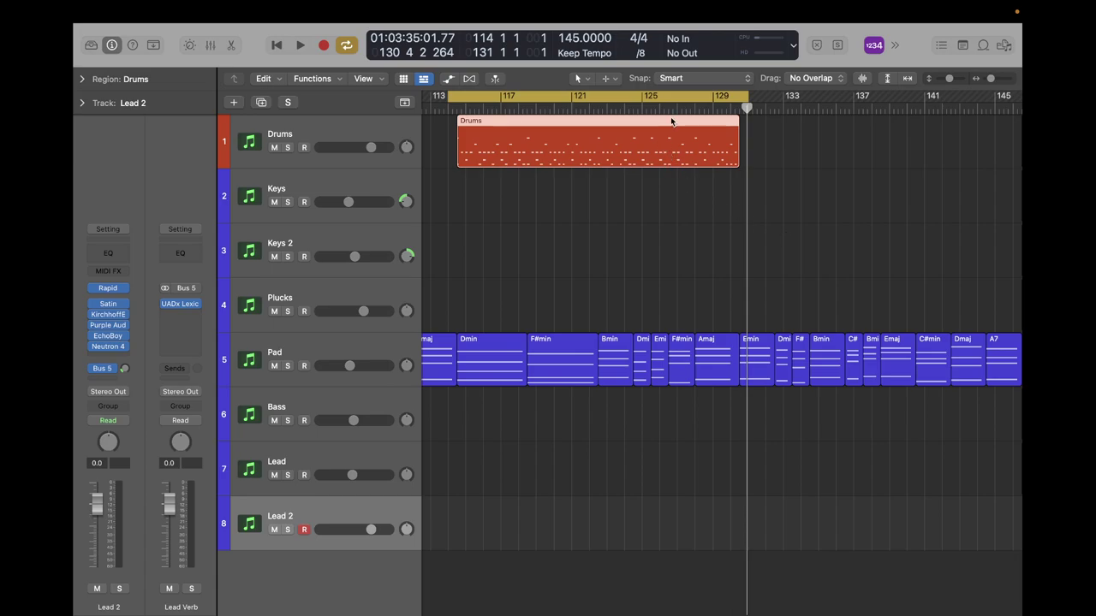
key(super+r)
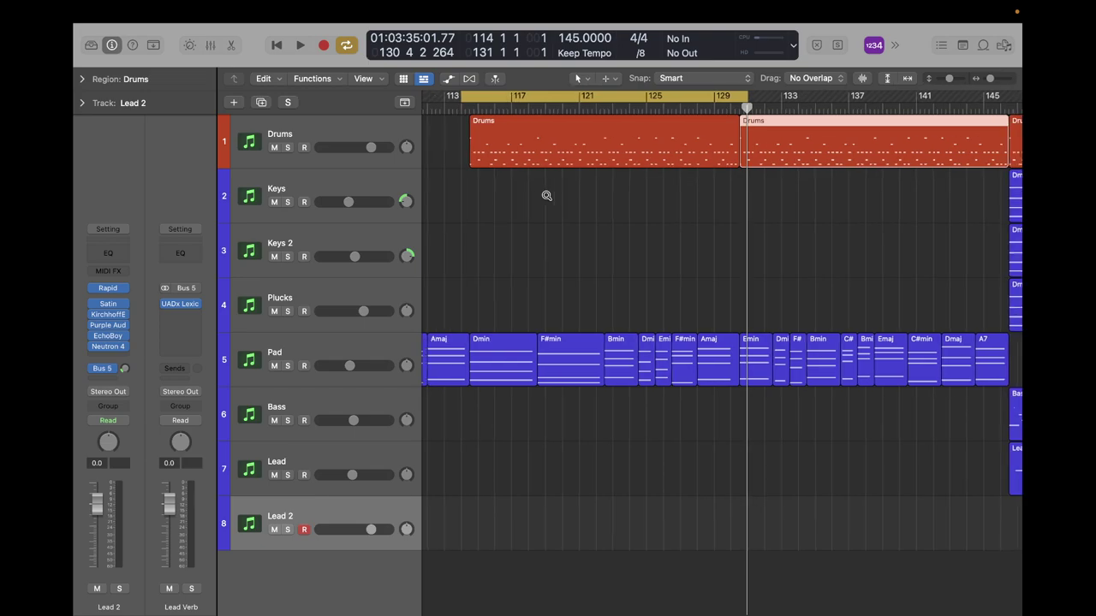
key(super+Left)
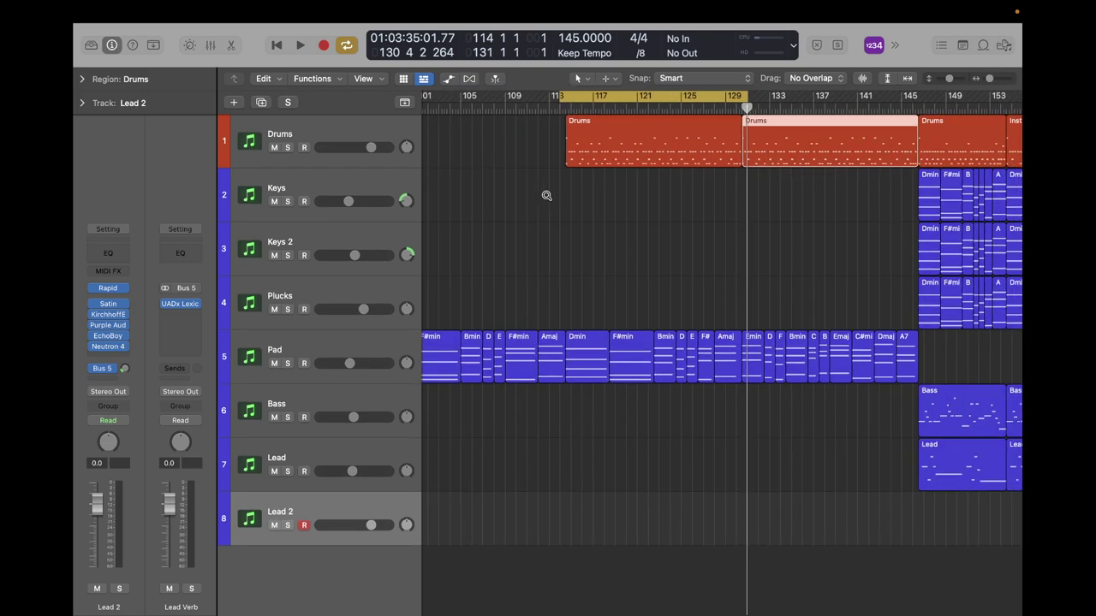
Turn off cycle mode and listen to the arrangement from bar 97 until about bar 138.
click(347, 46)
scroll(542, 200, left, 5)
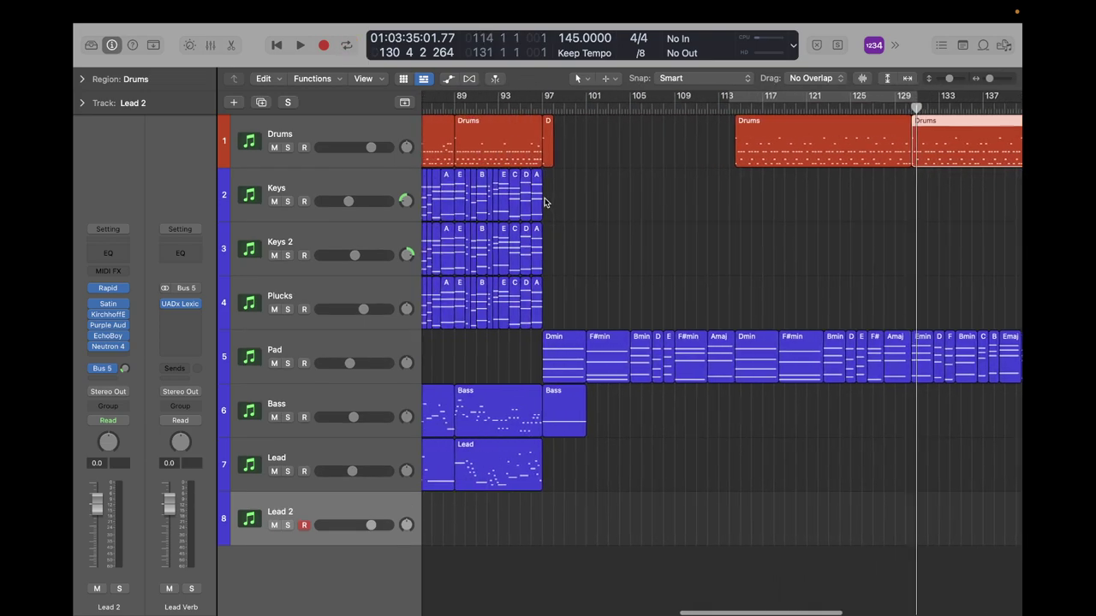
click(548, 106)
key(space)
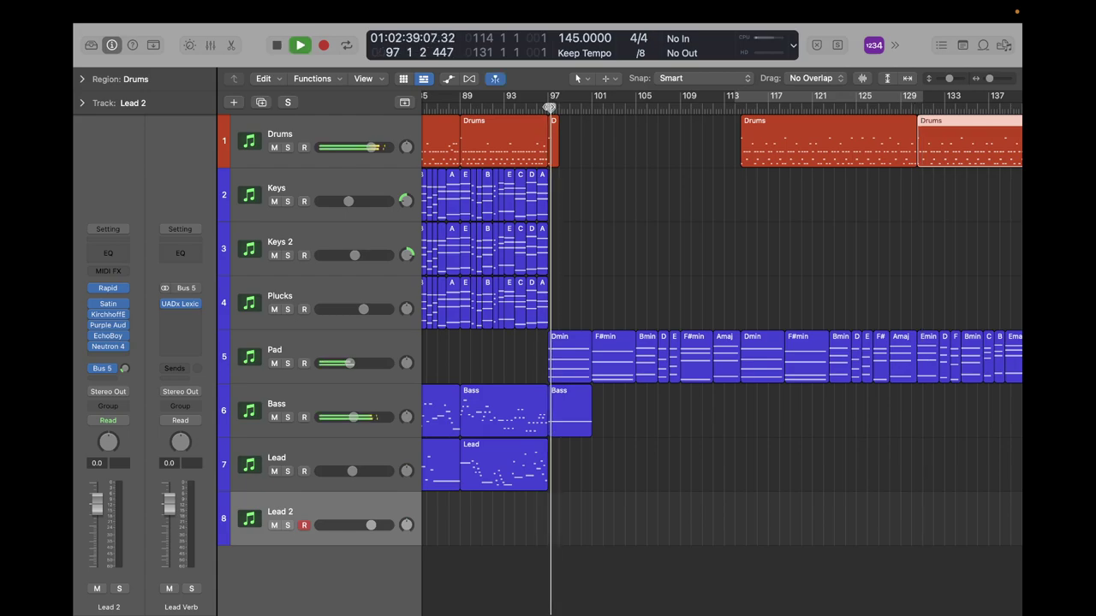
scroll(694, 203, down, 5)
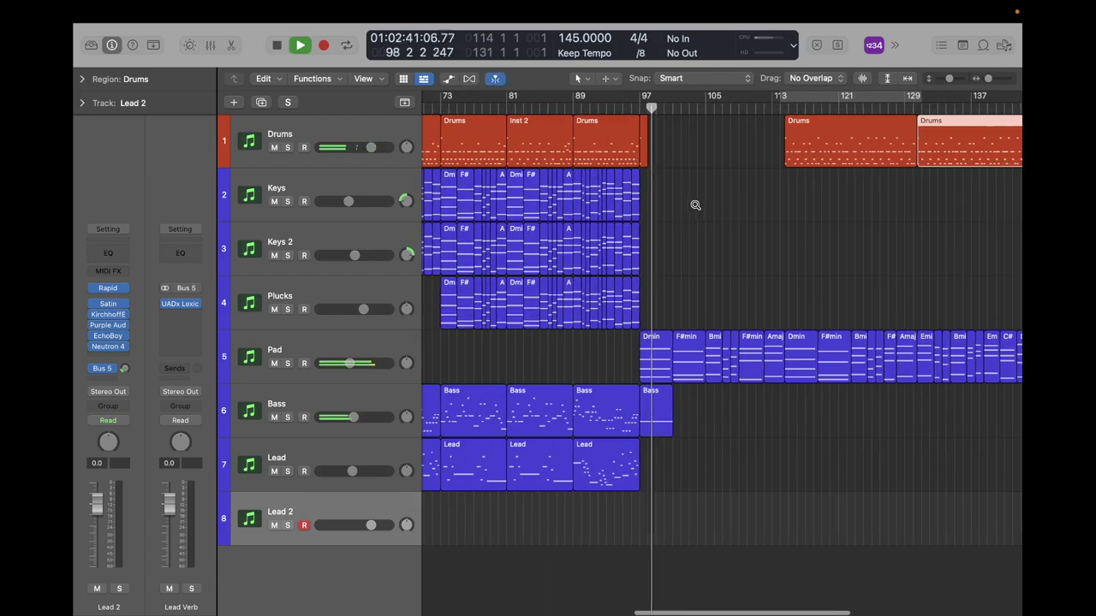
click(694, 203)
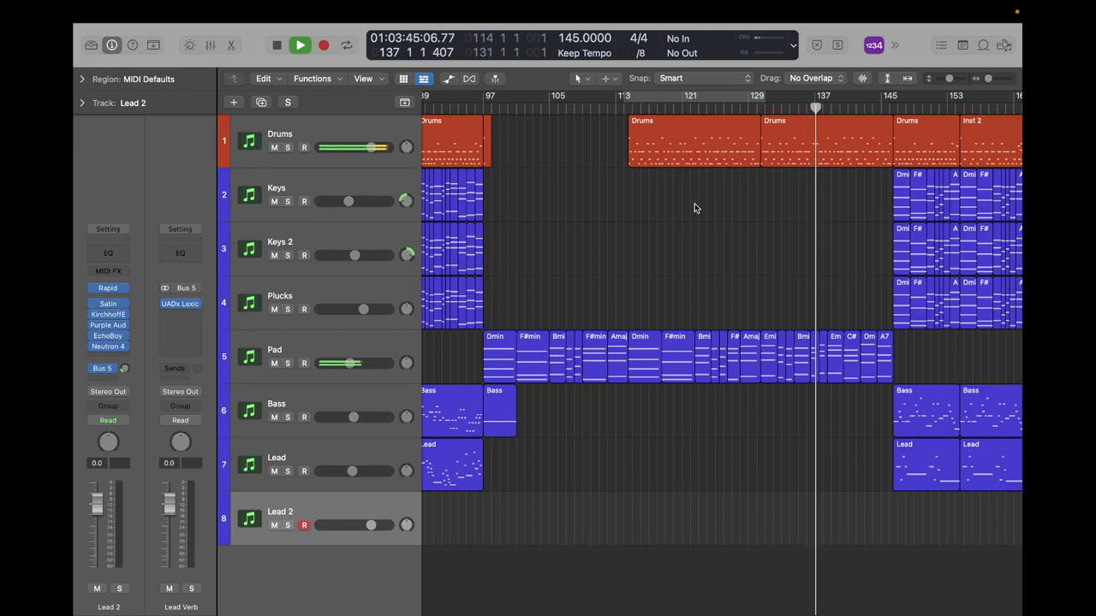
key(space)
Delete the repeated Drums region after bar 130 and listen to the remaining drum part from about bar 114.
click(822, 120)
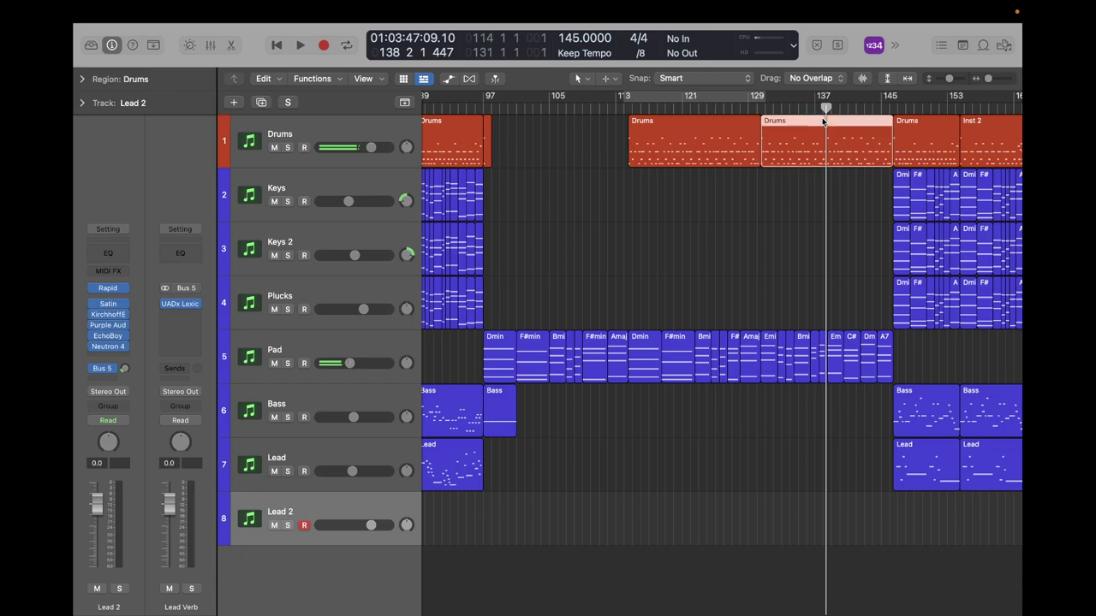
key(Delete)
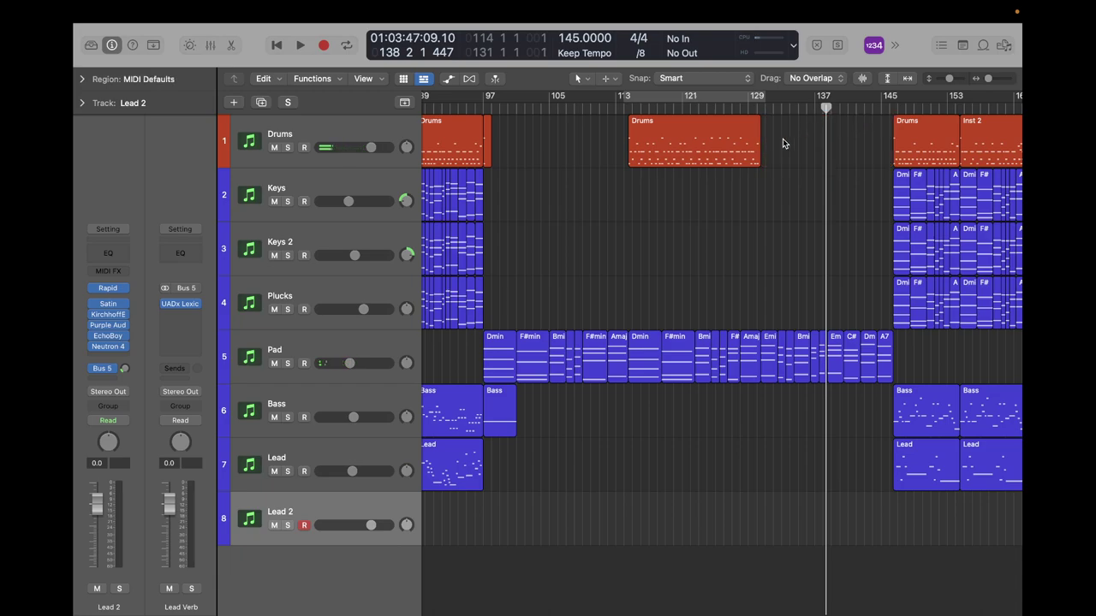
drag(616, 109, 624, 109)
key(space)
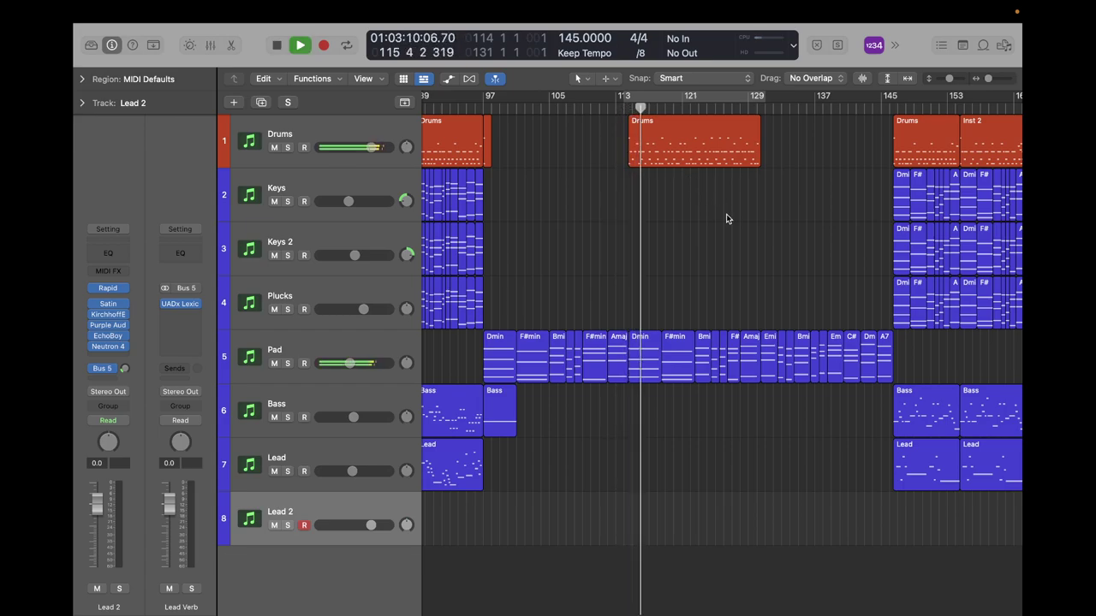
key(super+Right)
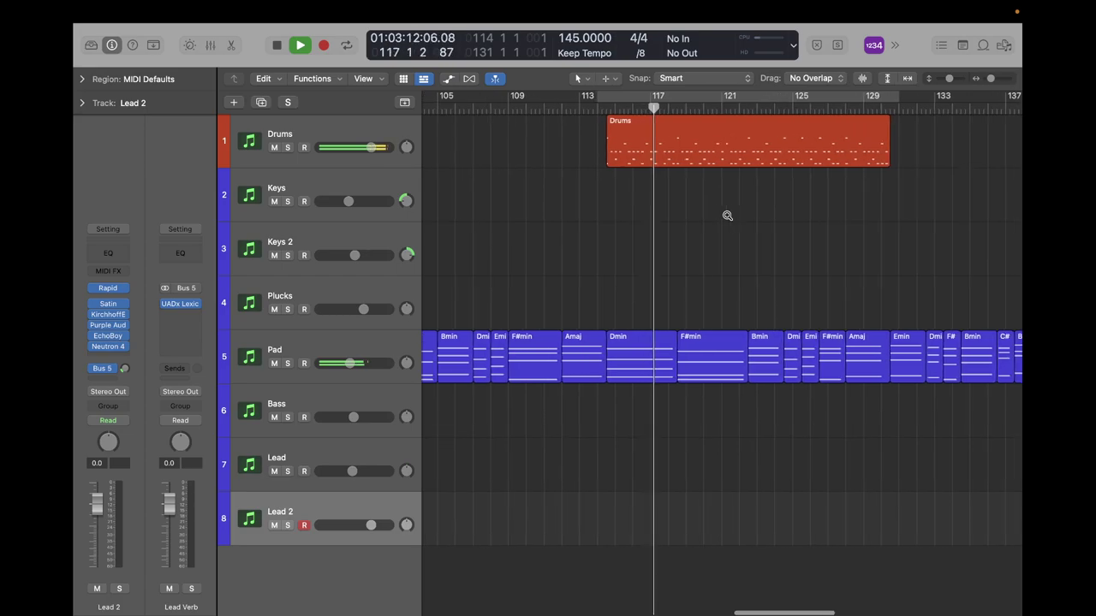
key(super+Right)
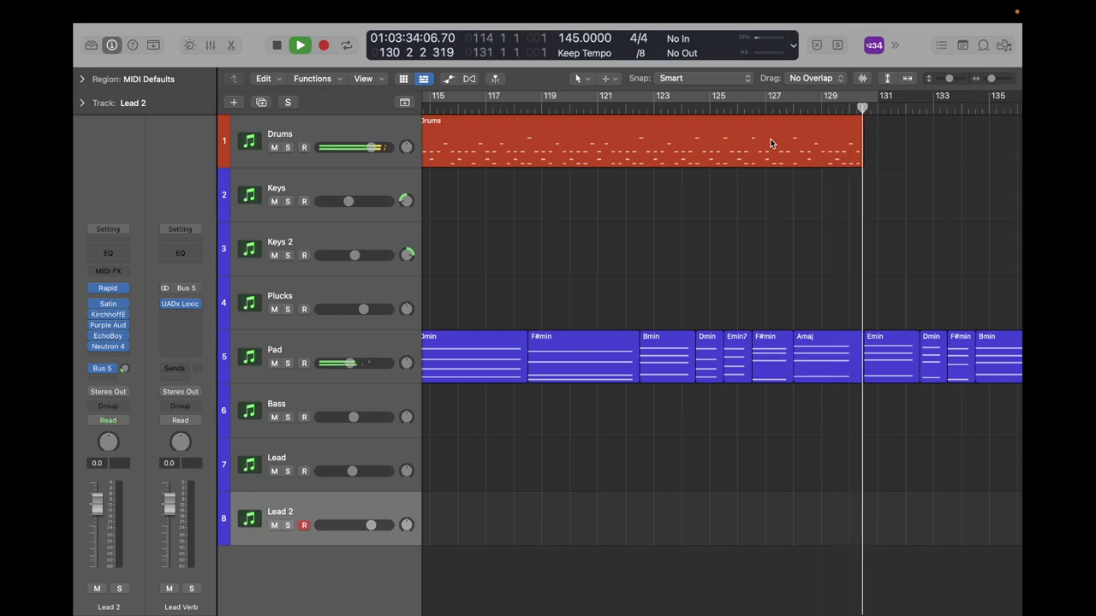
key(space)
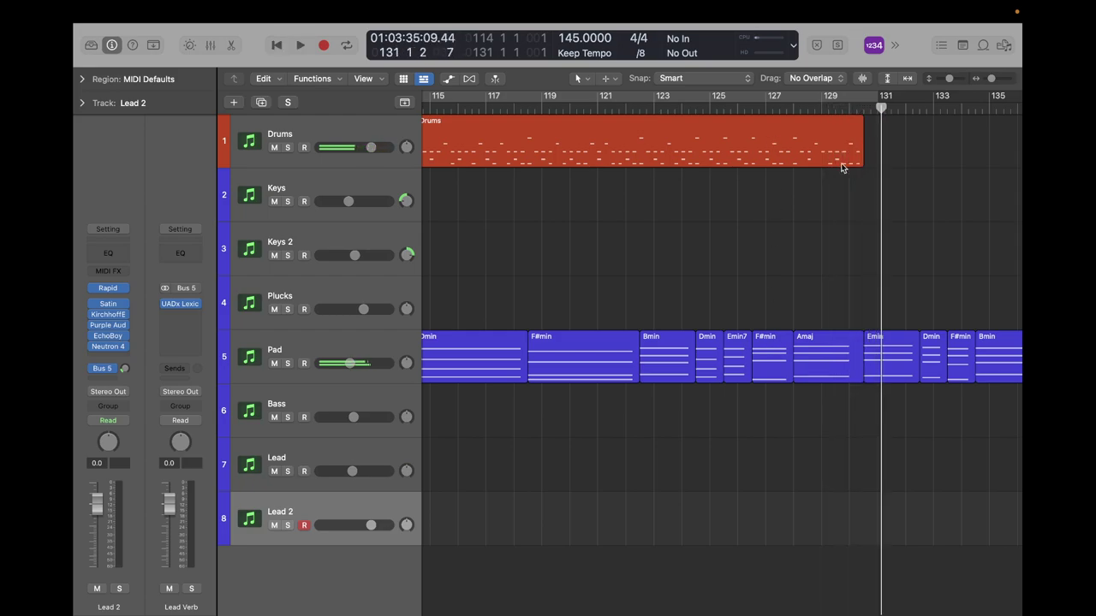
Lower the A#1 note at bar 127 beat 2 of the Drums region to F#1, and replay from about bar 123.
double_click(786, 138)
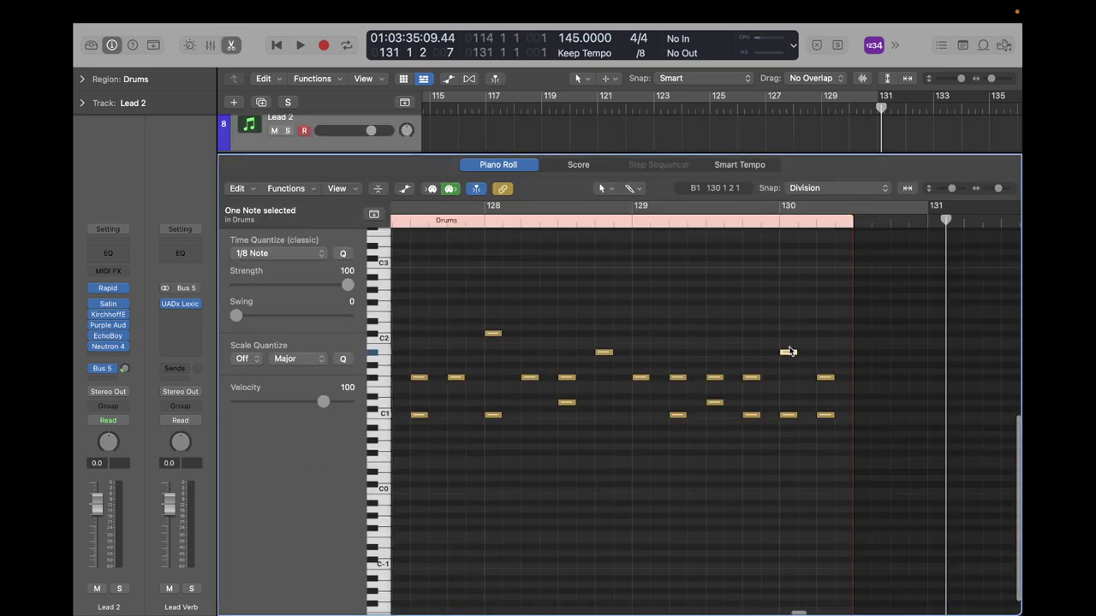
scroll(627, 436, left, 10)
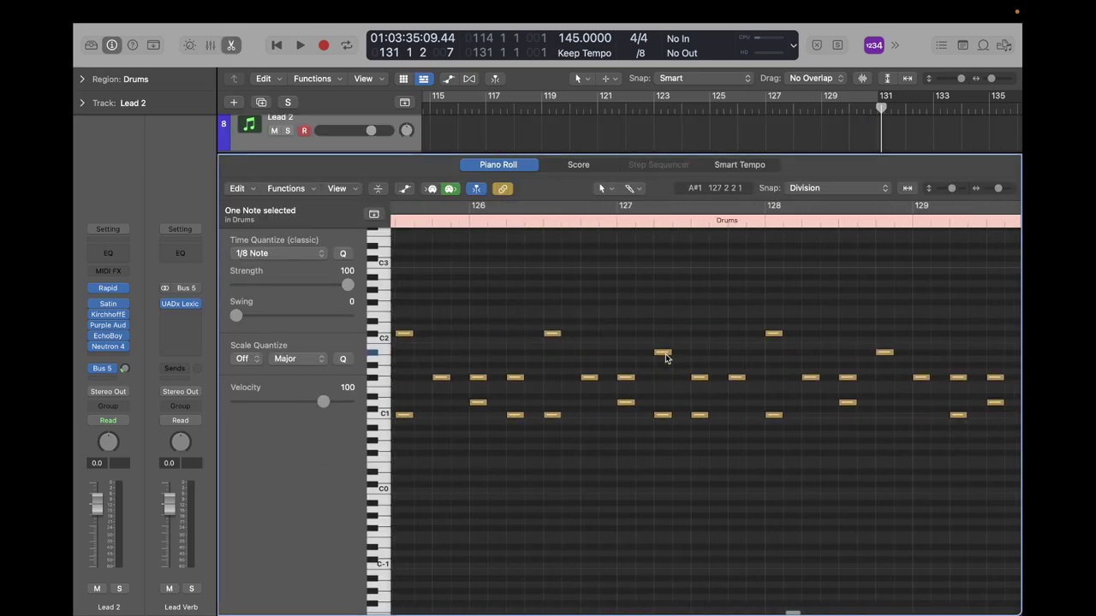
drag(665, 357, 663, 381)
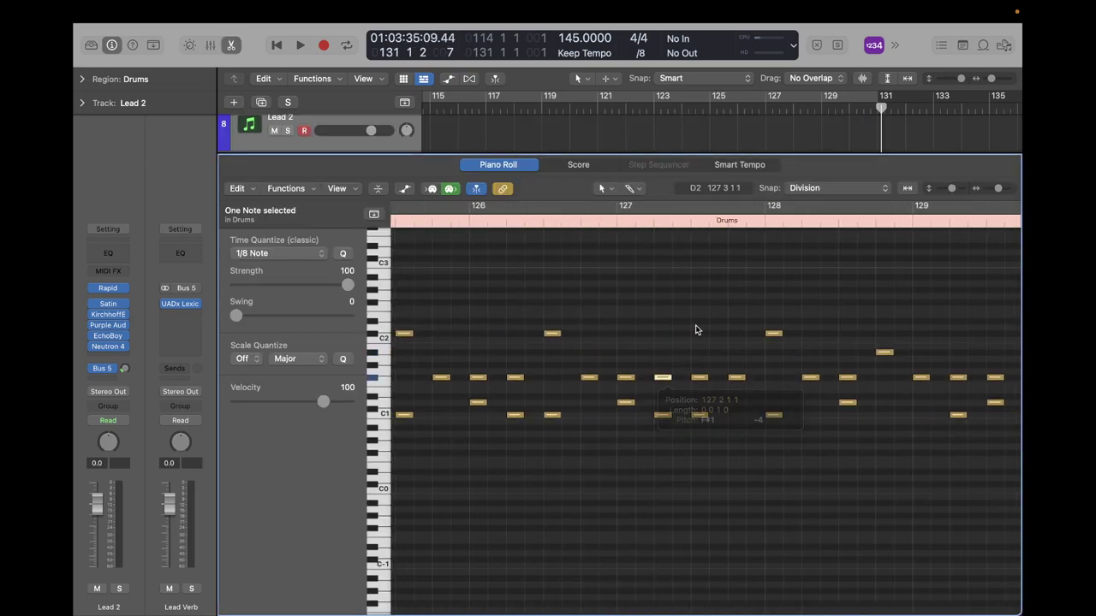
scroll(659, 349, left, 4)
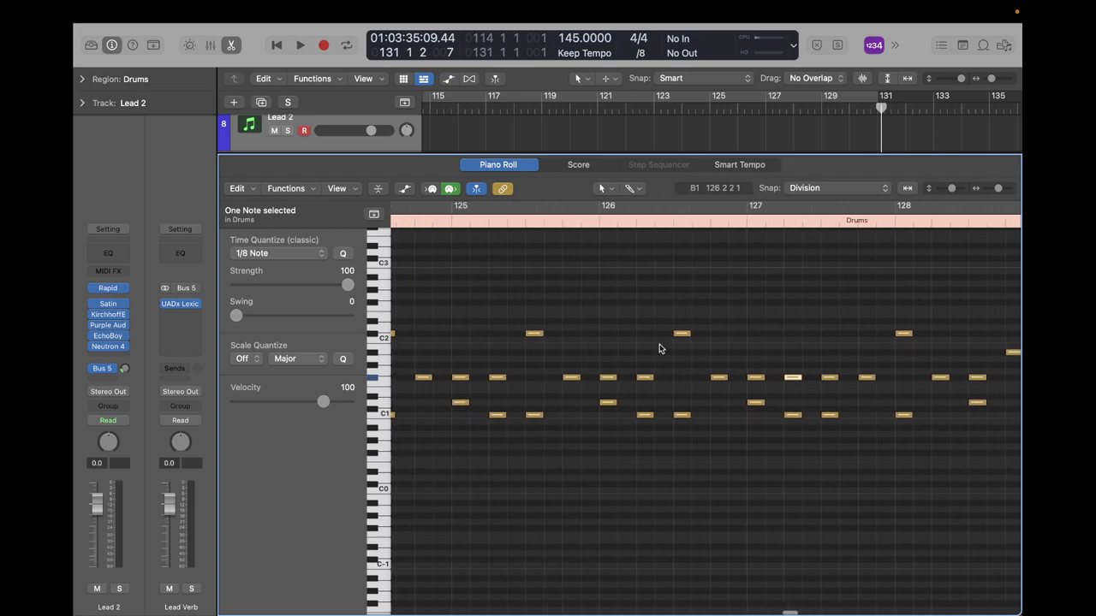
scroll(659, 348, right, 12)
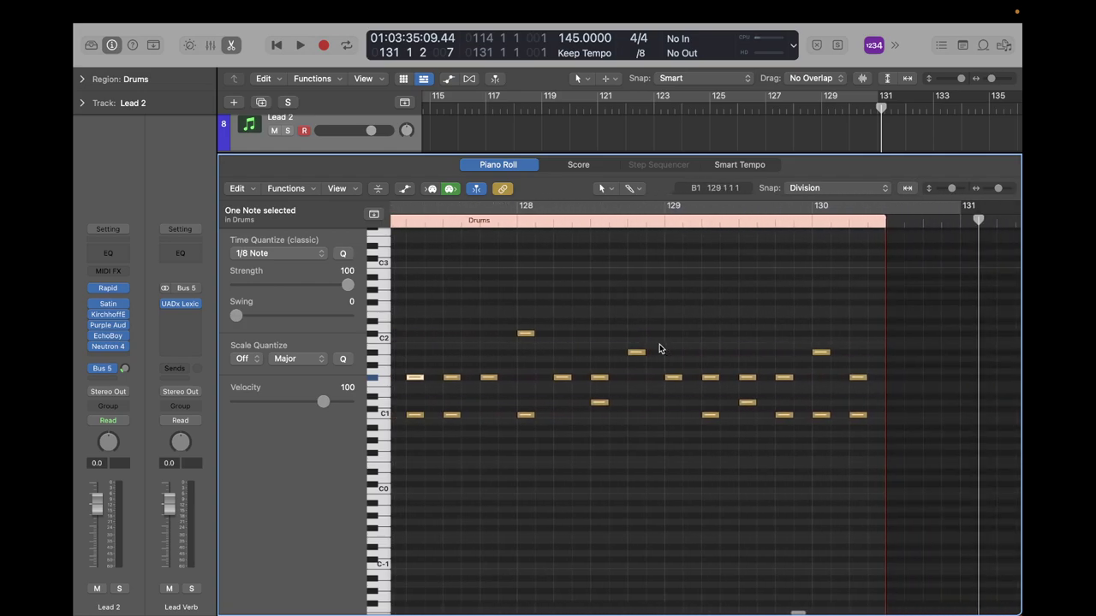
key(p)
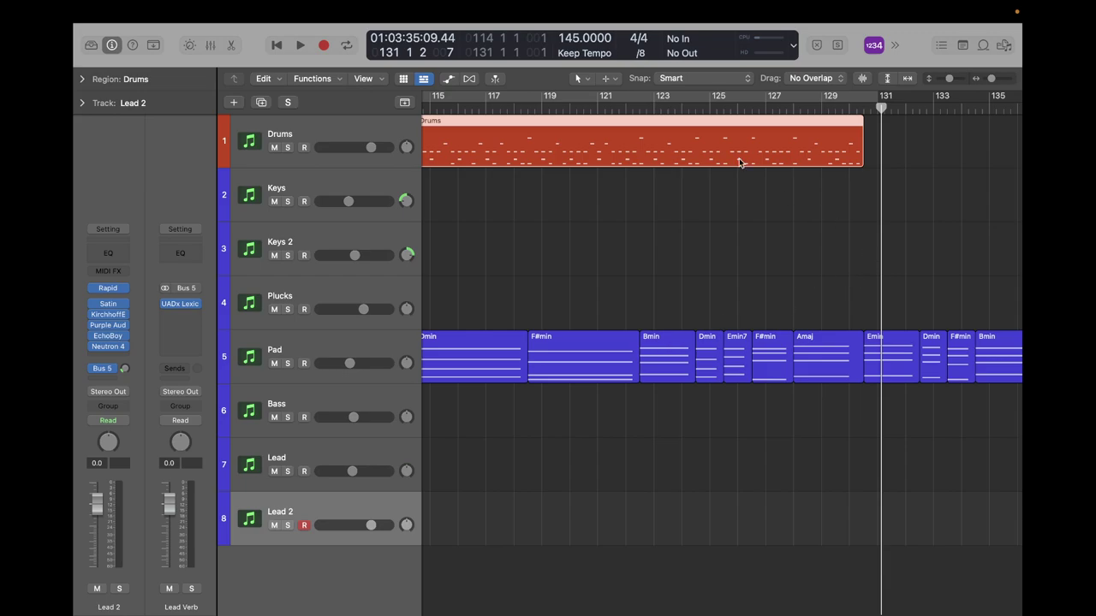
double_click(656, 107)
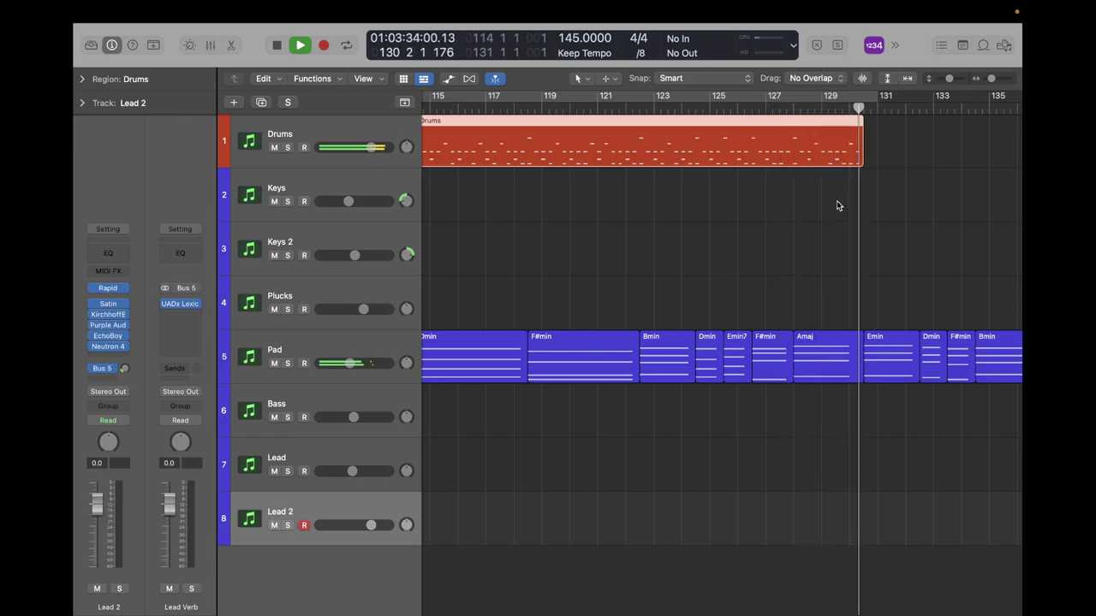
key(space)
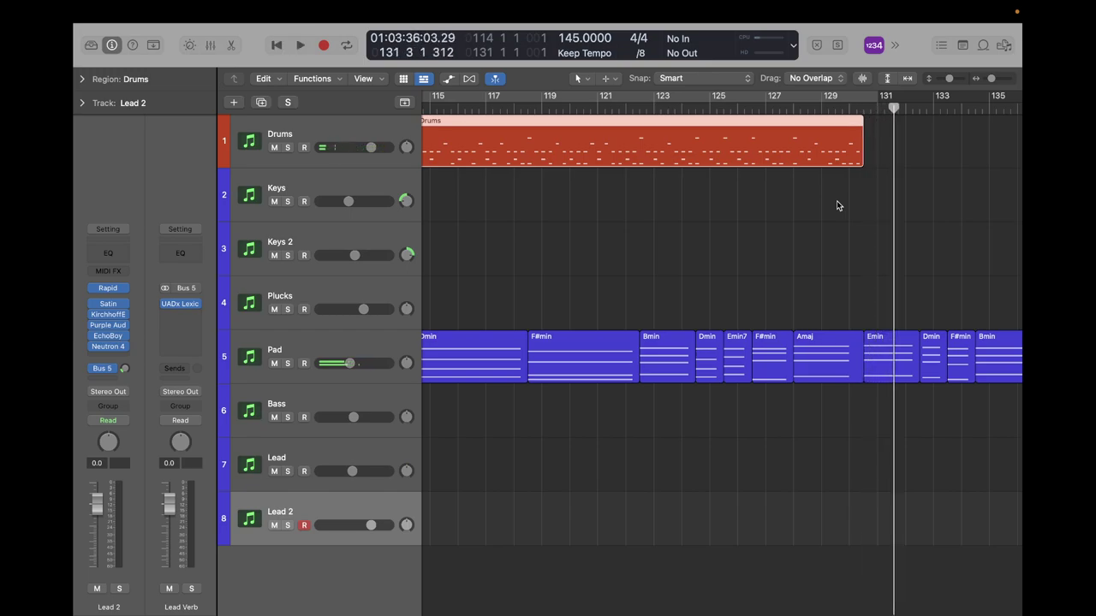
Delete the C1 notes at bar 130 beats 1 and 2 in the Drums region.
double_click(823, 151)
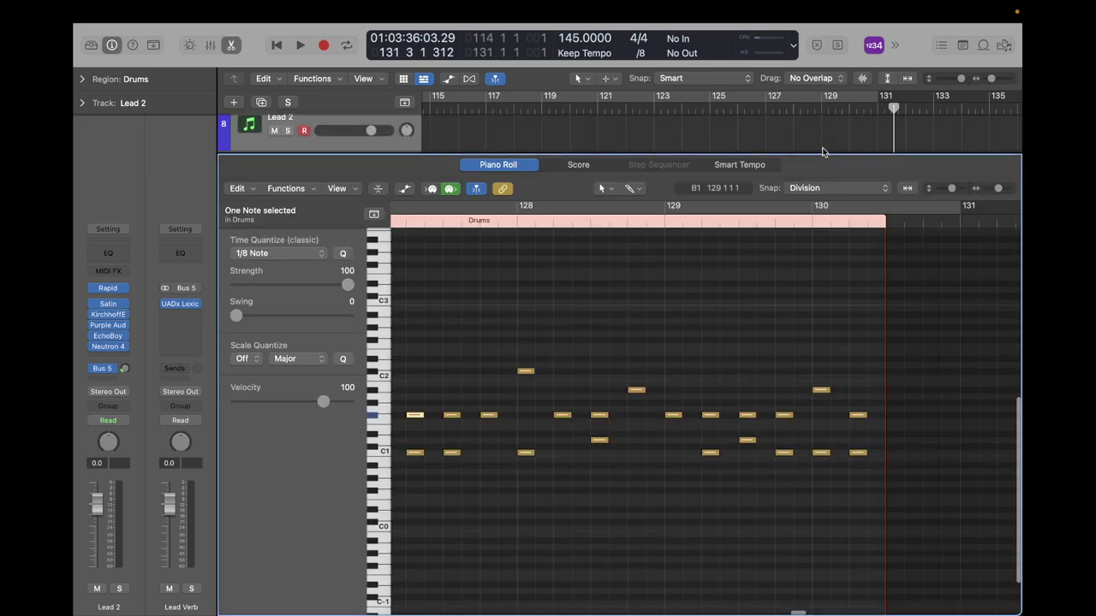
drag(812, 438, 869, 460)
key(Delete)
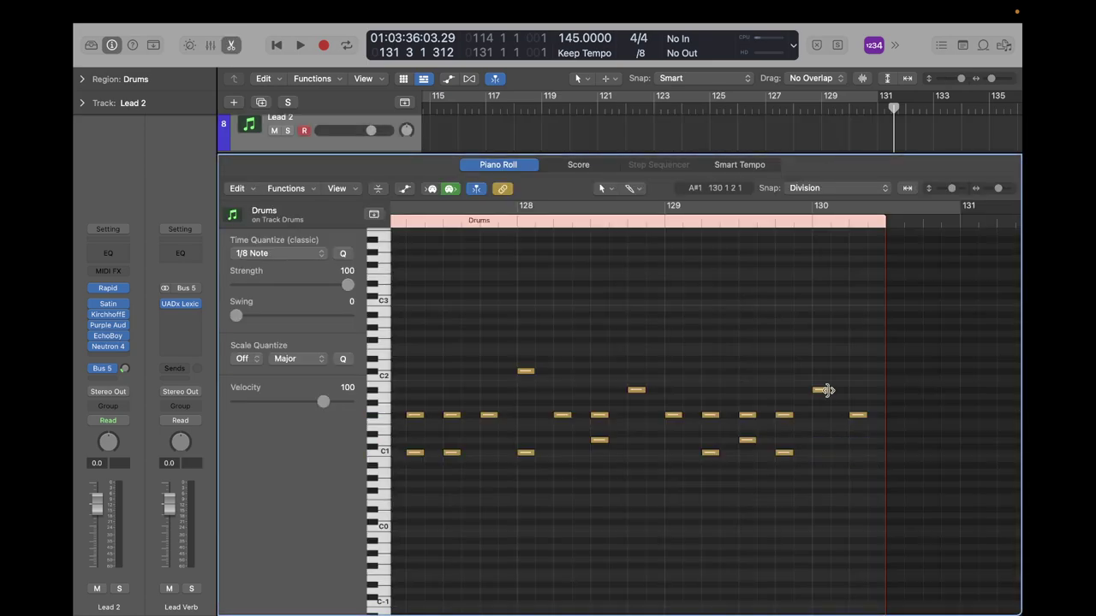
In bar 130, lower the beat 1 note to A1 and the beat 2 note to F1, and audition from bar 128.
drag(822, 392, 857, 419)
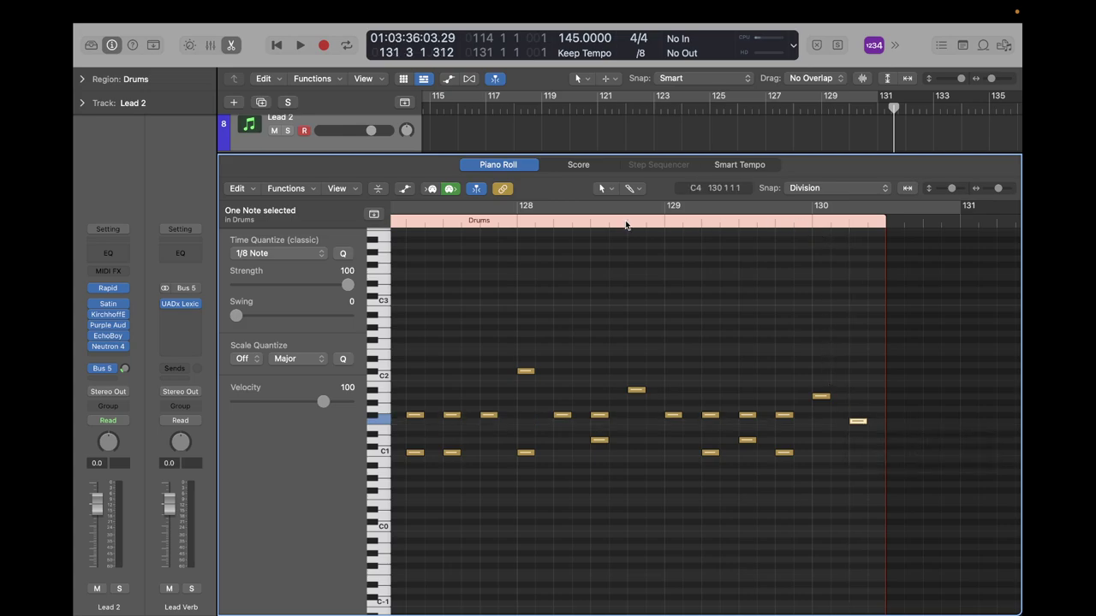
click(517, 219)
key(space)
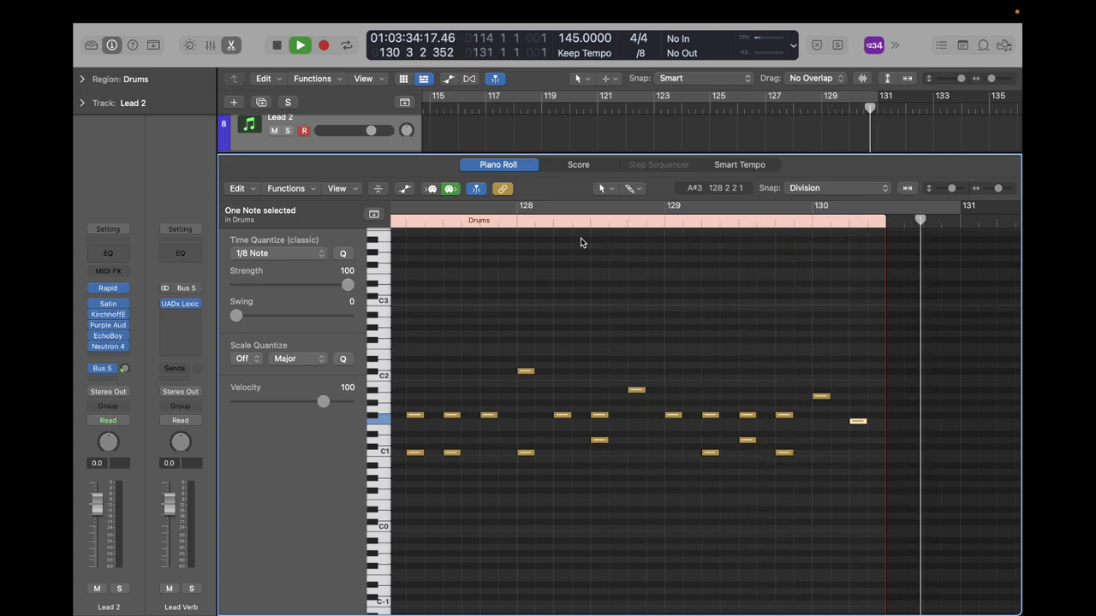
key(space)
key(e)
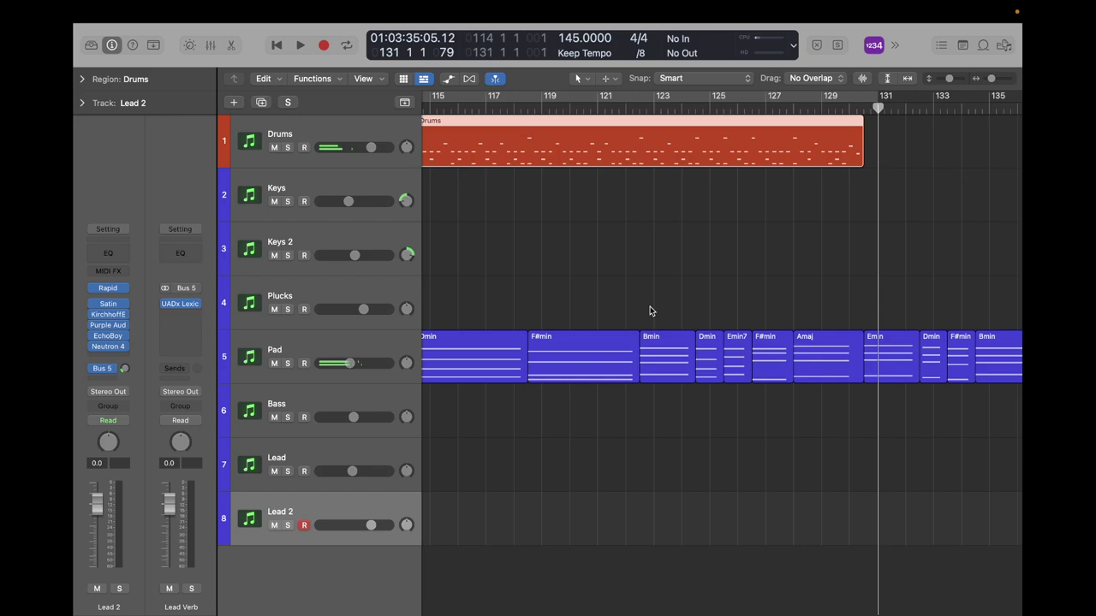
Show the wider arrangement from about bar 49 and select the Lead 2 track.
key(super+Left)
key(super+Left)
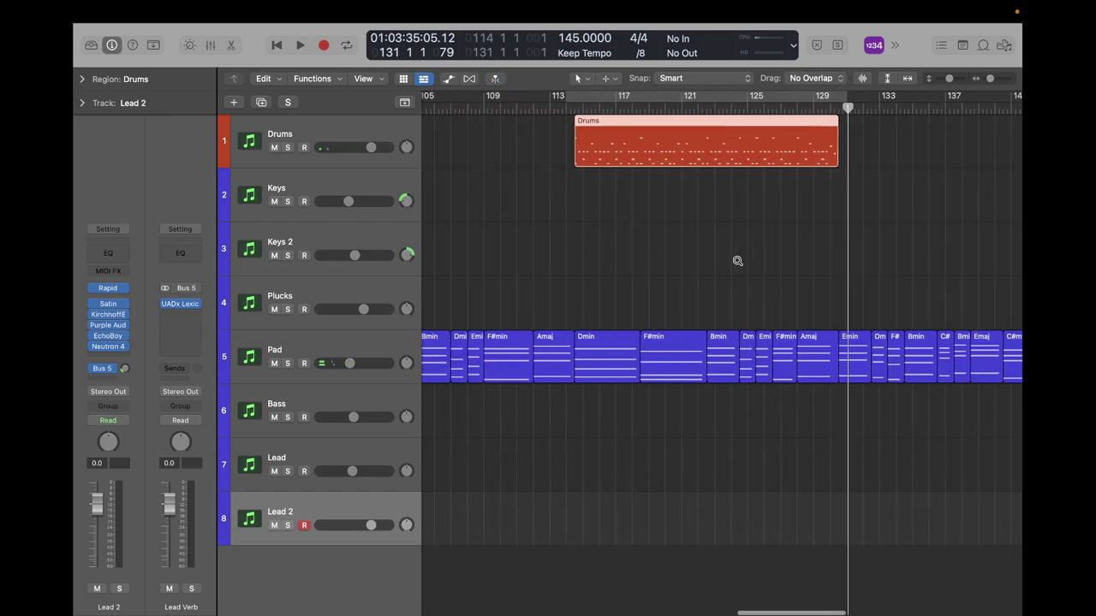
key(super+Left)
key(super+Left)
key(super+Left)
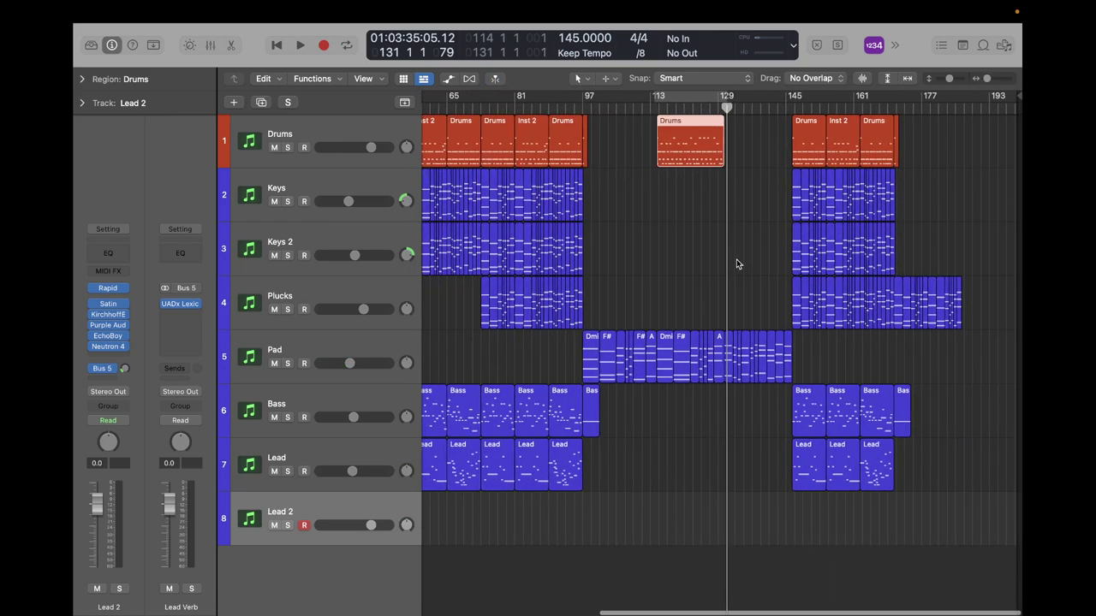
scroll(736, 259, left, 3)
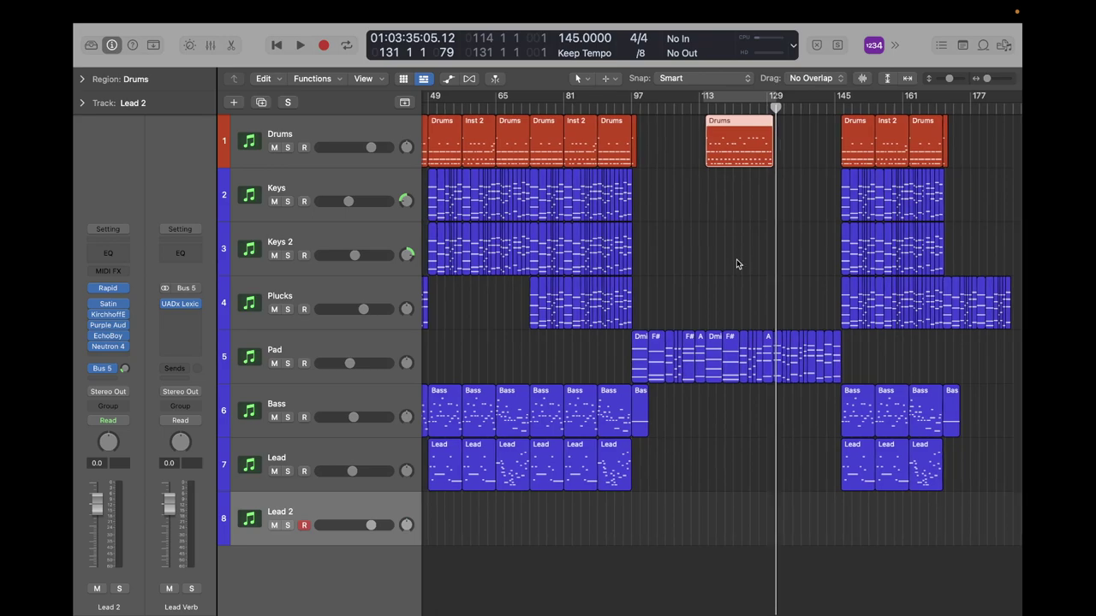
click(340, 505)
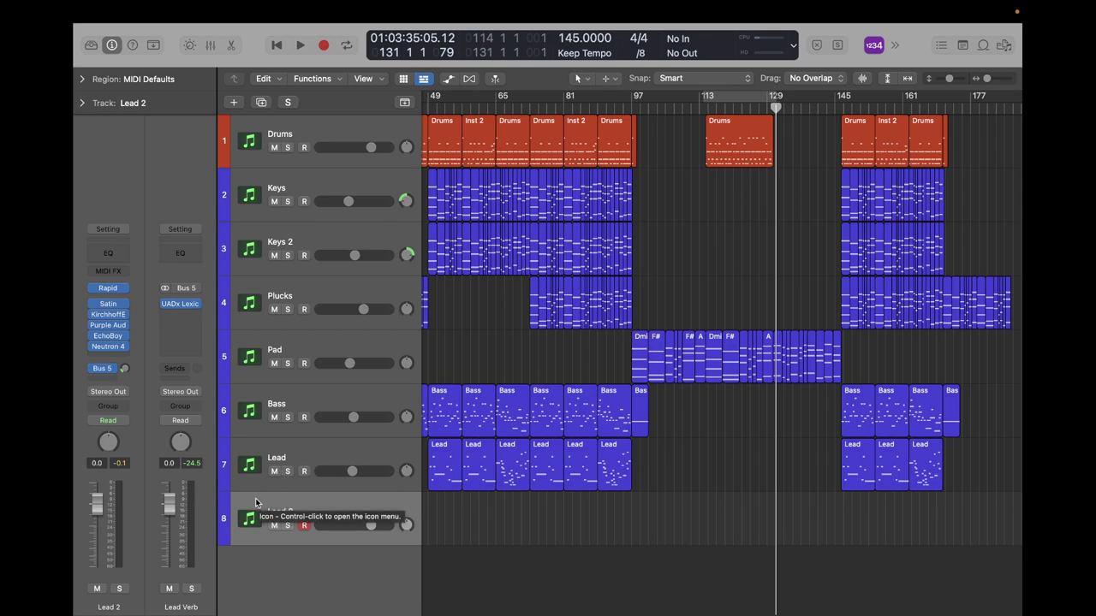
mouse_move(708, 15)
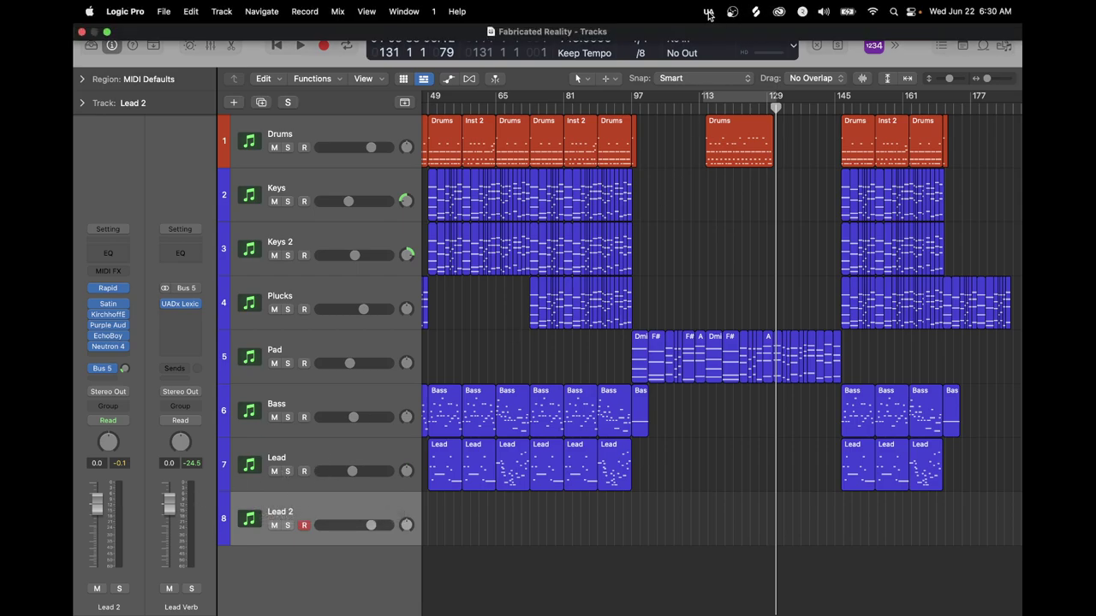
click(731, 12)
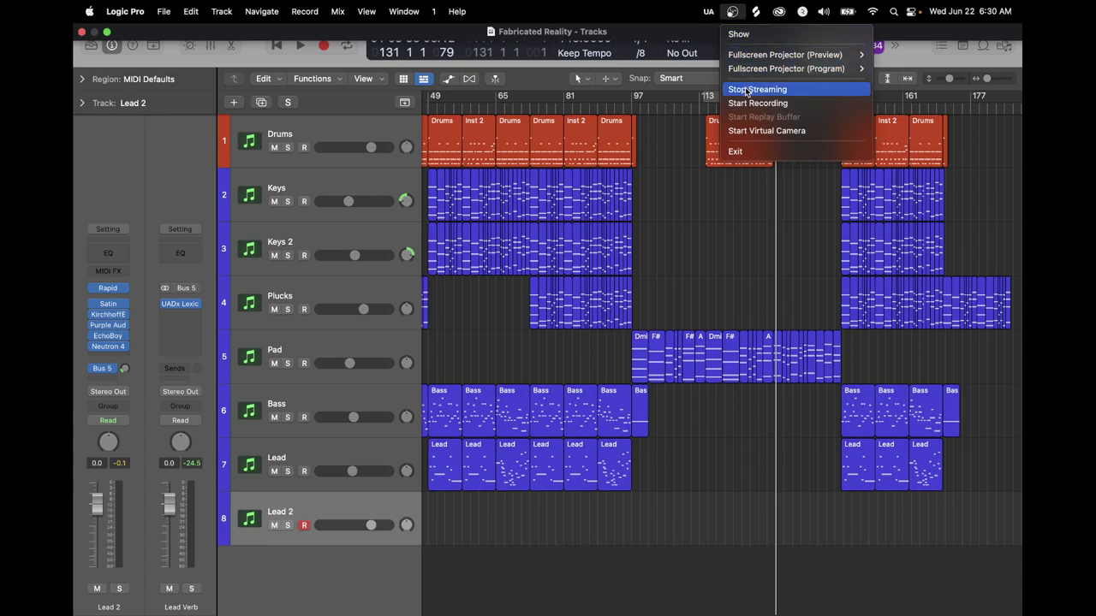